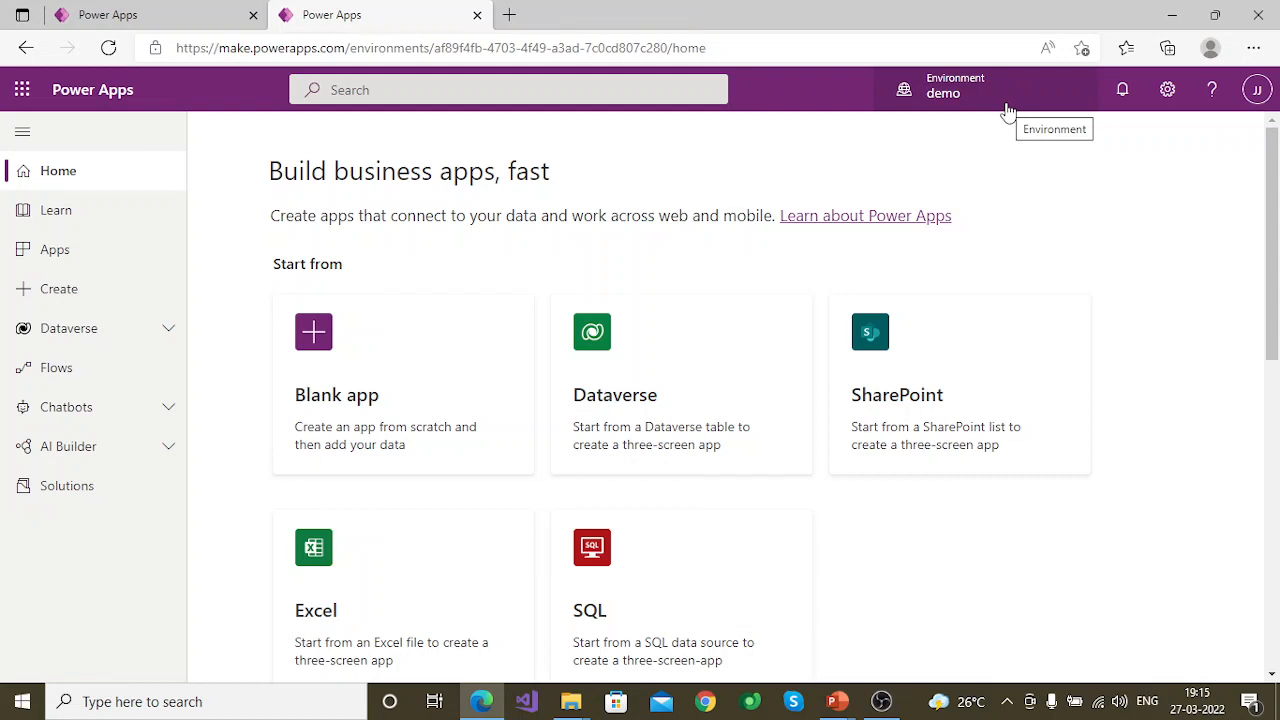
Open the Sample Solution and create a new dashboard in it with the 4-Column overview layout.
left_click(152, 480)
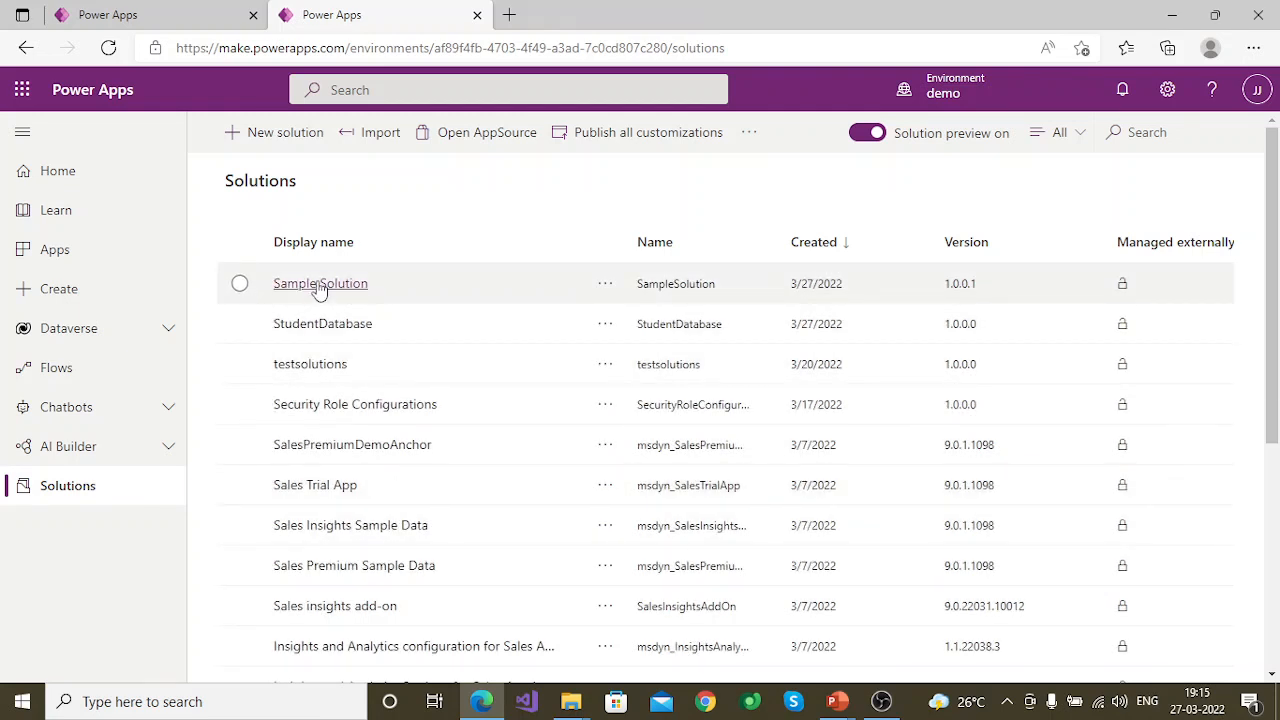
left_click(363, 289)
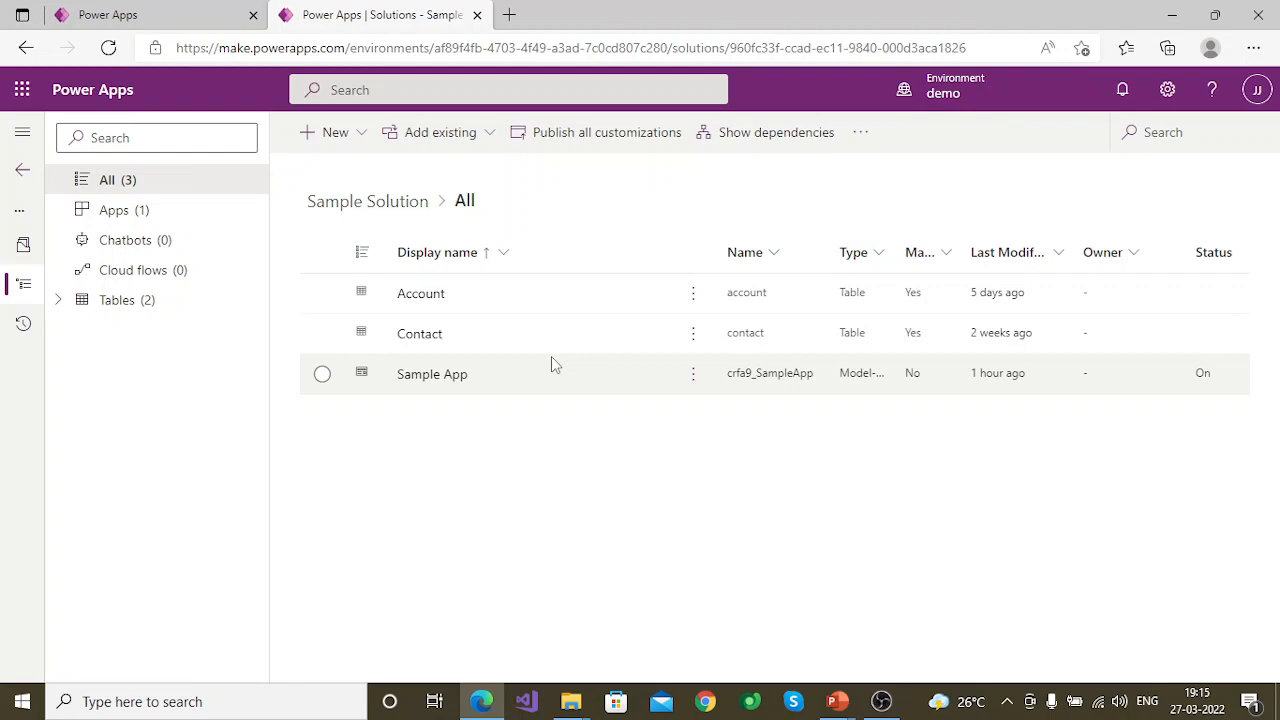
left_click(365, 146)
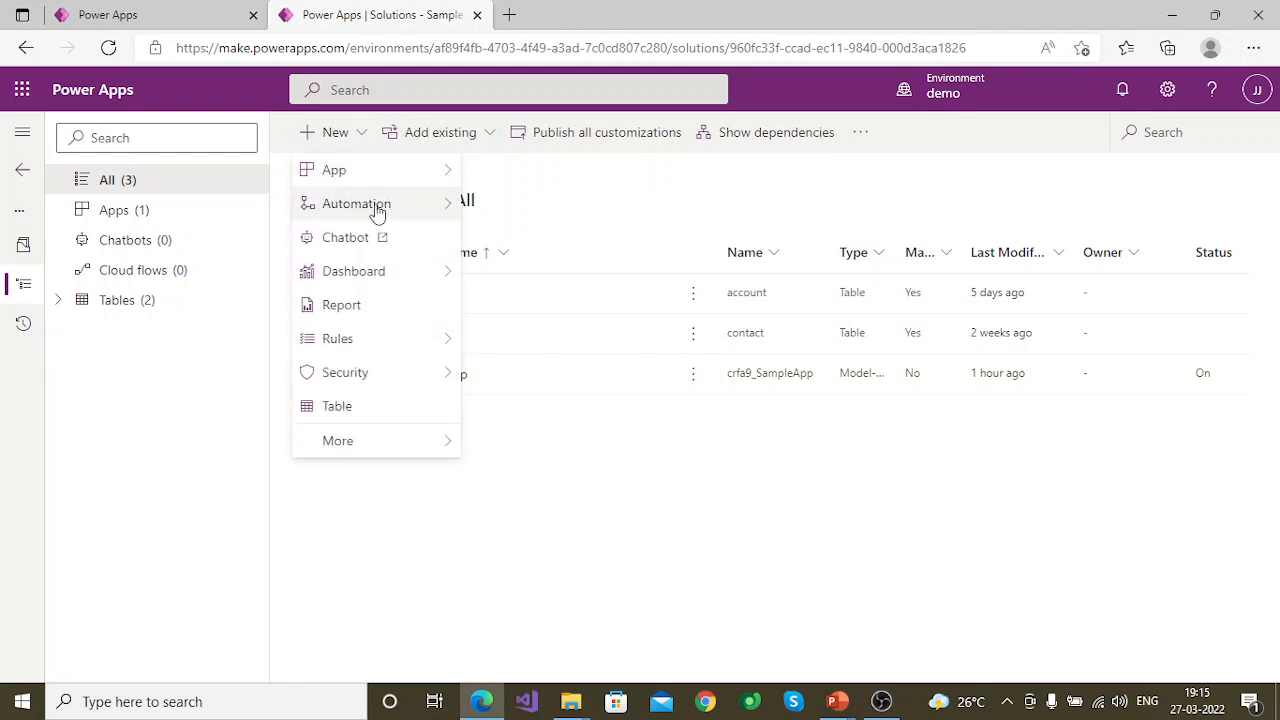
mouse_move(403, 203)
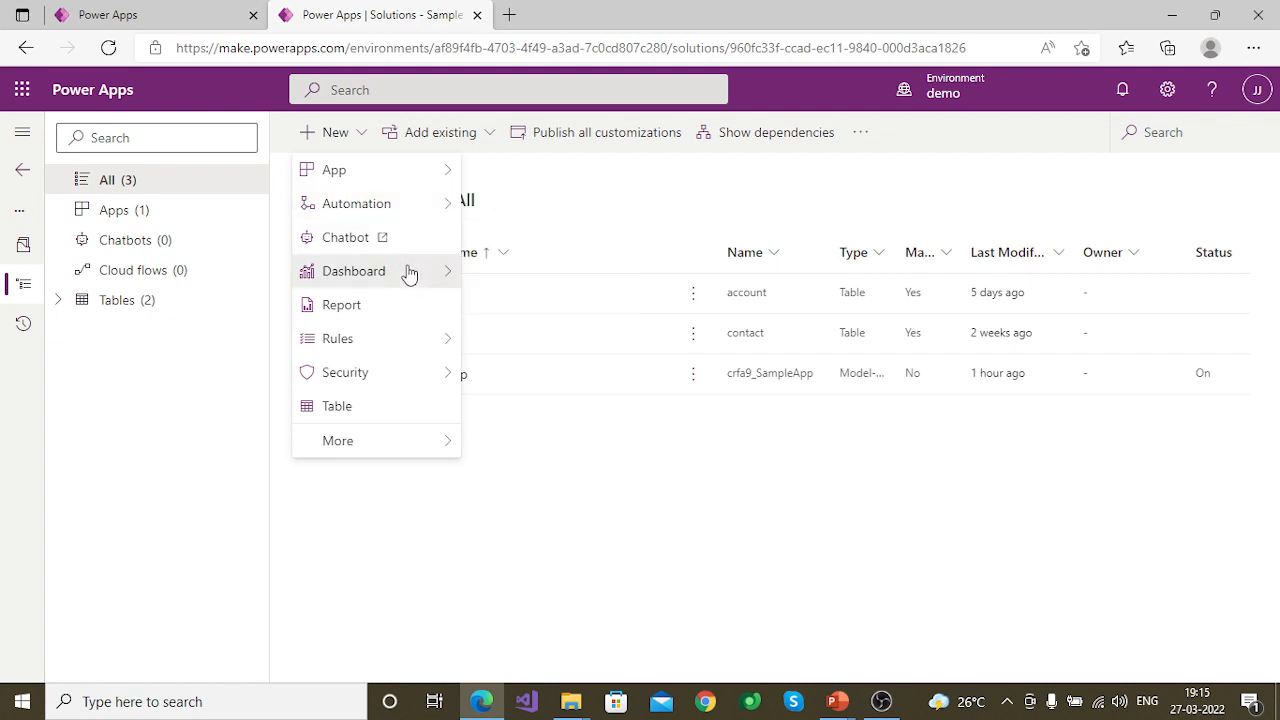
mouse_move(360, 274)
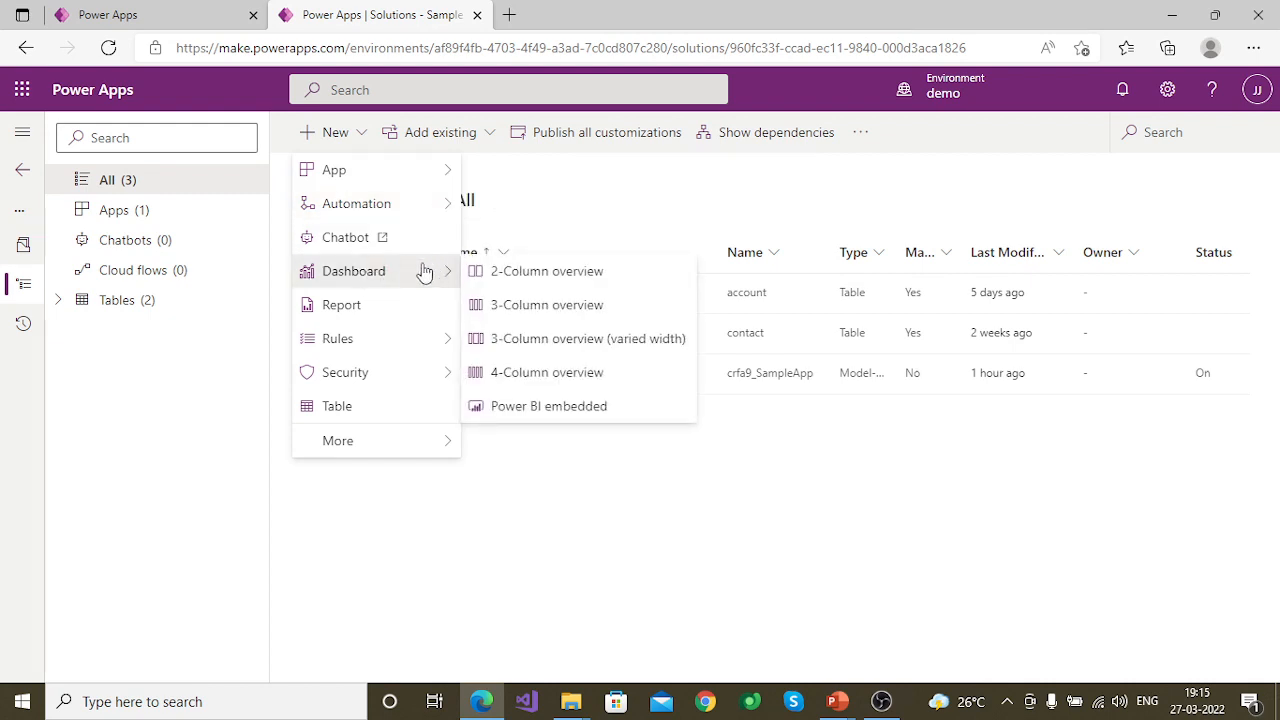
left_click(602, 378)
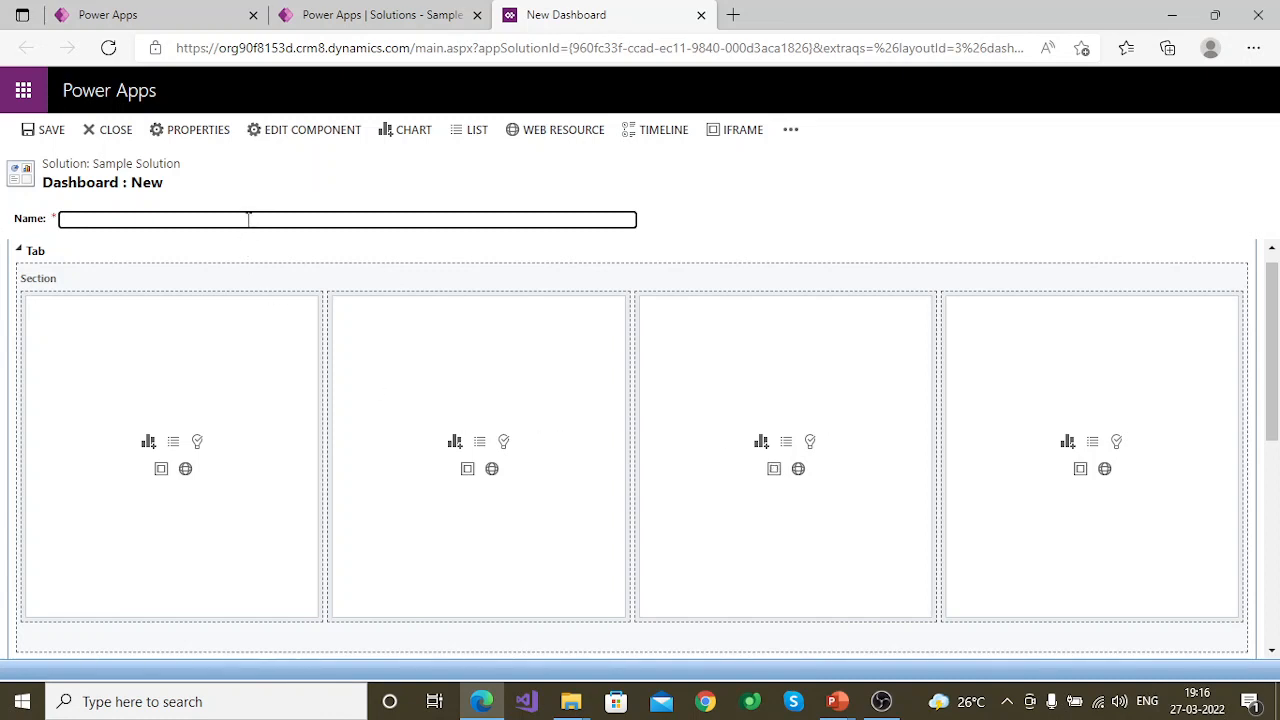
left_click(249, 219)
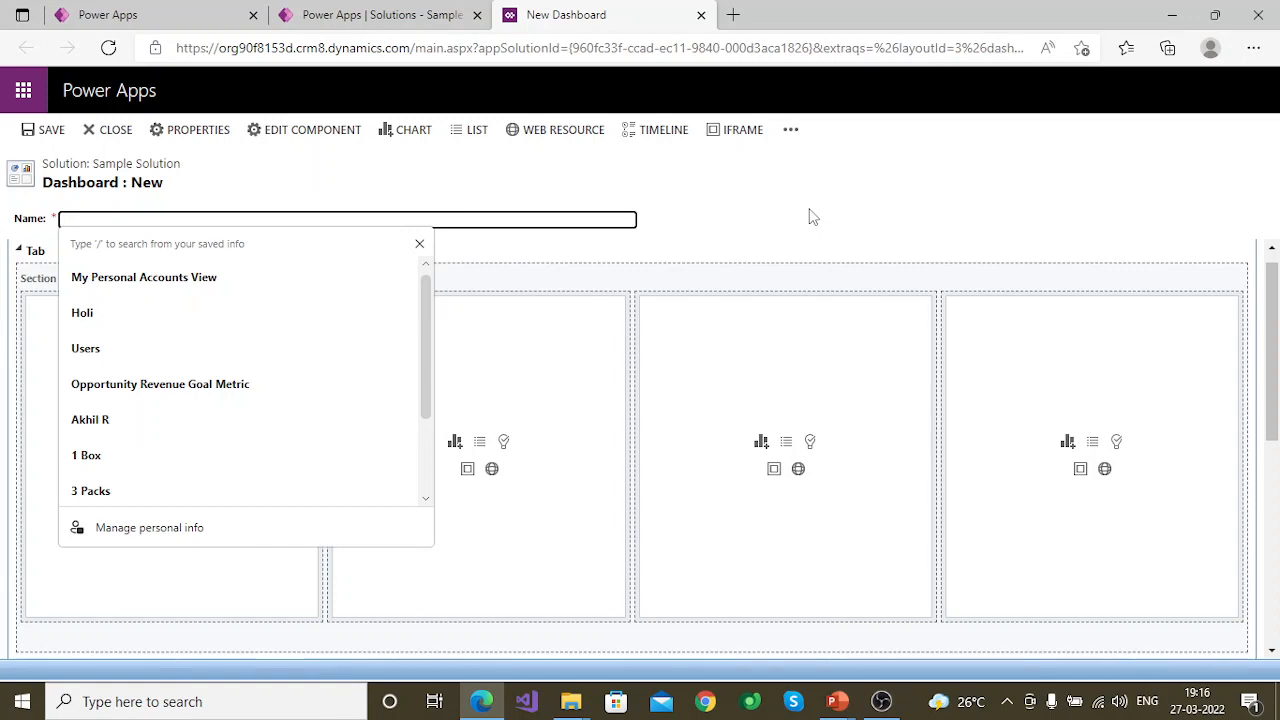
type("Acc")
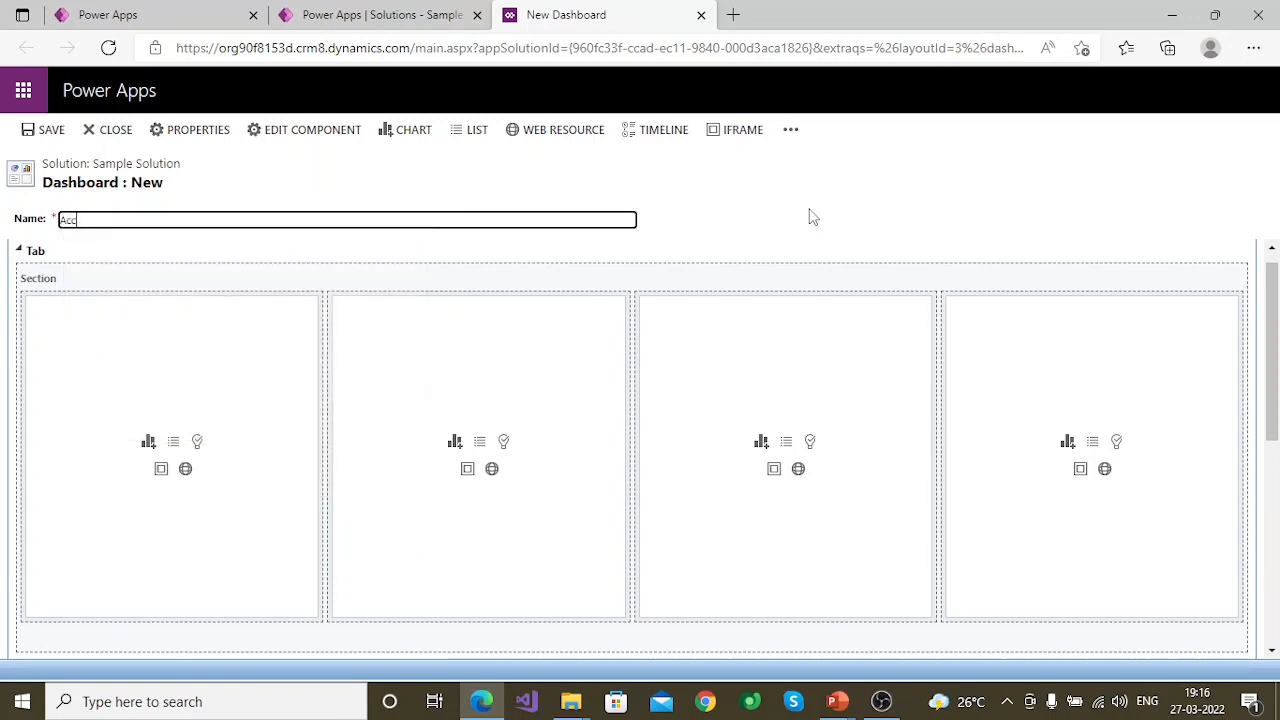
type("ounts ")
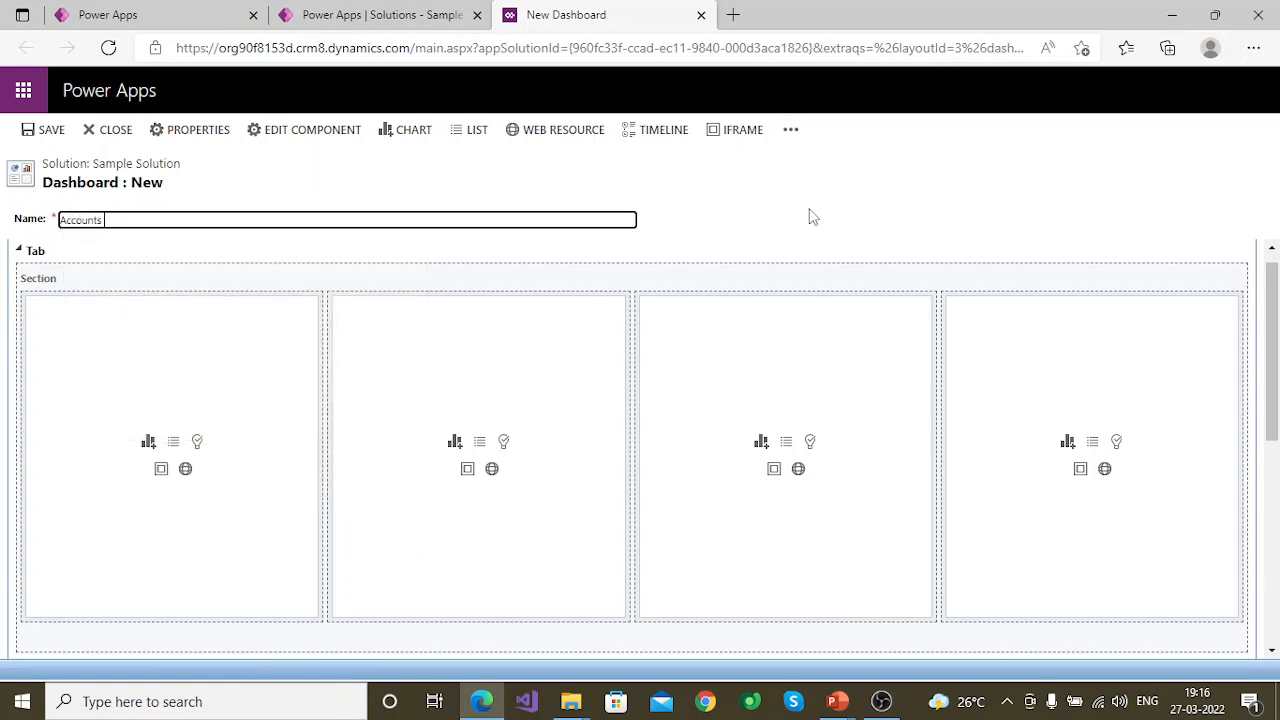
type("Das")
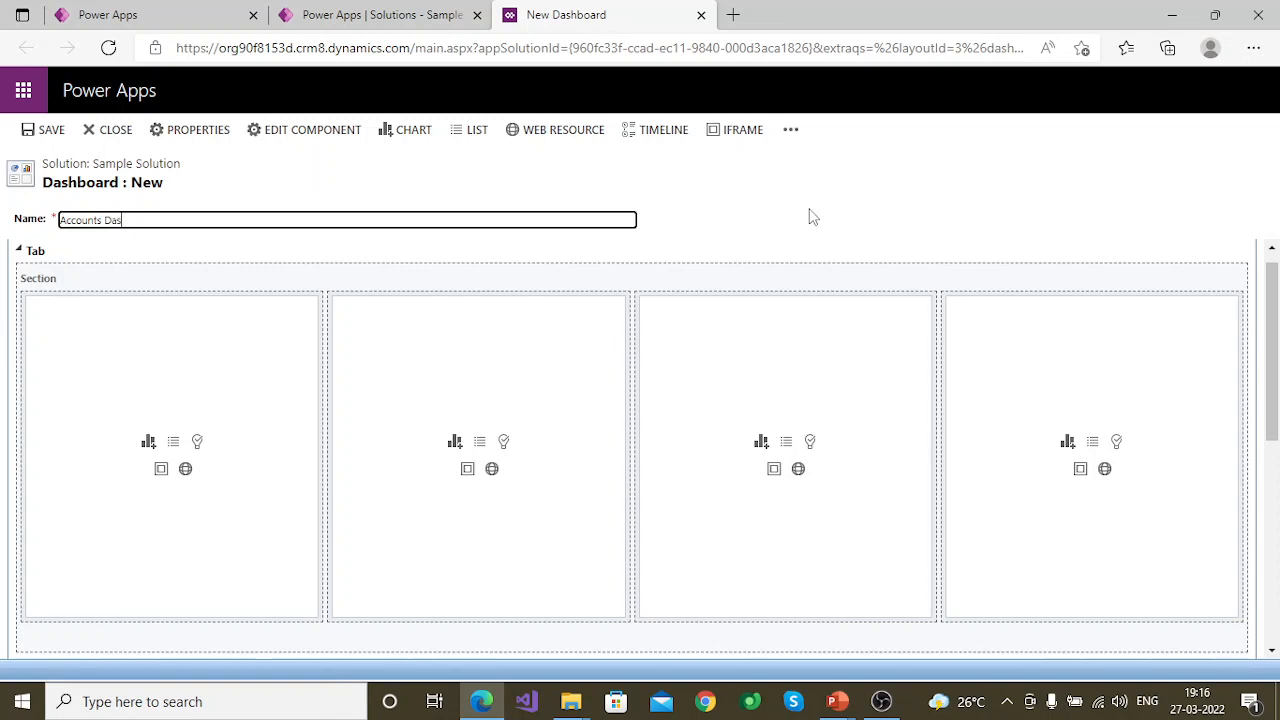
type("hboards")
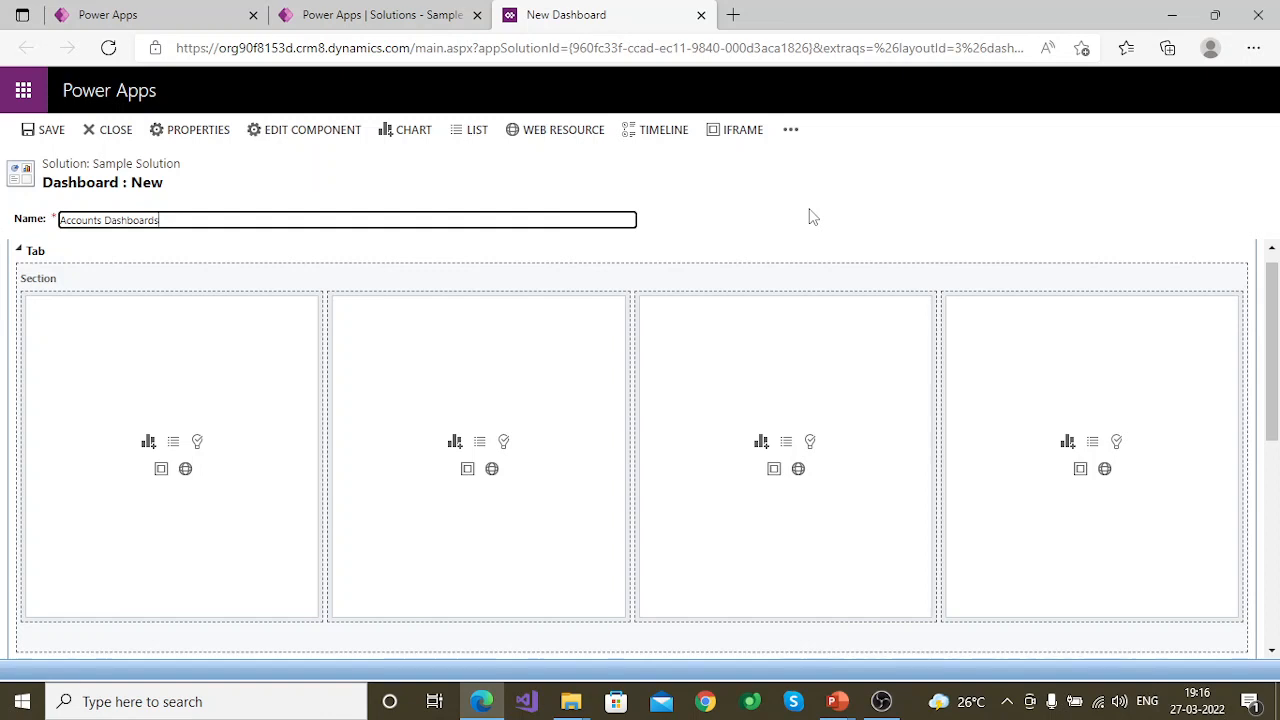
key("BackSpace")
key("BackSpace")
key("BackSpace")
key("BackSpace")
key("BackSpace")
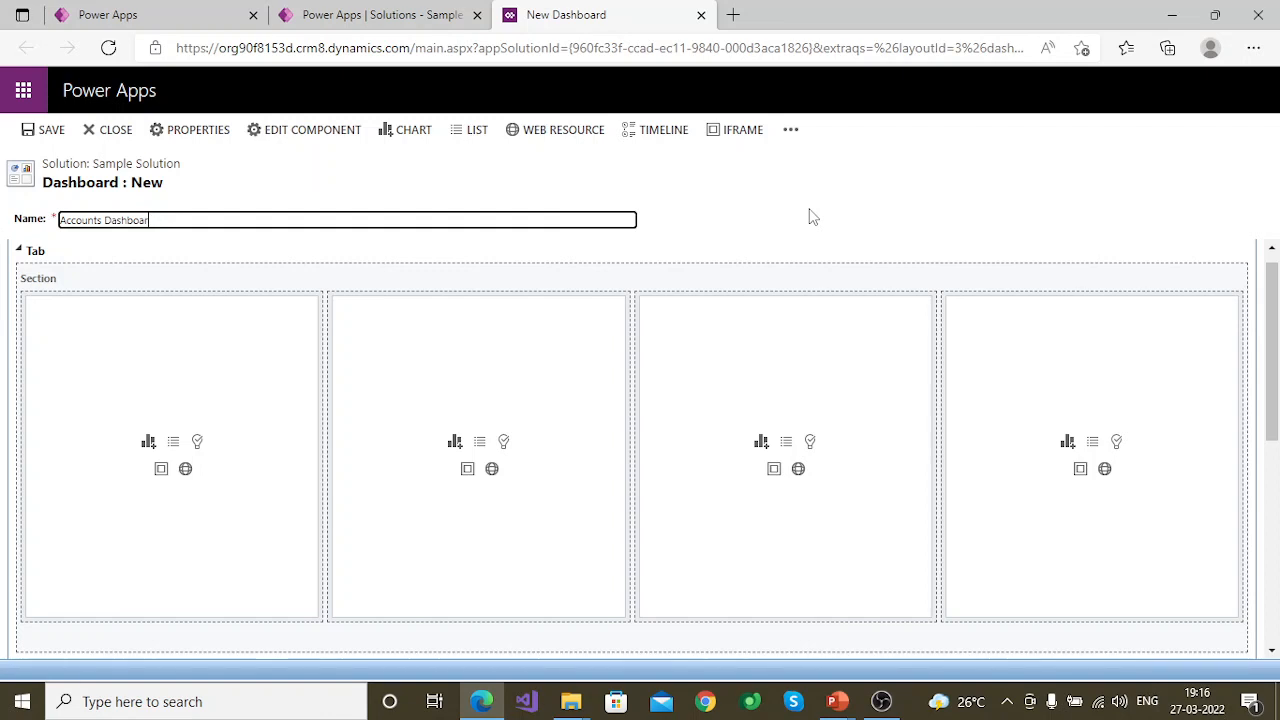
key("BackSpace")
key("BackSpace")
key("BackSpace")
key("BackSpace")
key("BackSpace")
key("BackSpace")
key("BackSpace")
key("BackSpace")
key("BackSpace")
key("BackSpace")
key("BackSpace")
key("BackSpace")
Name the new dashboard "Activities Dashboard".
type("Acti")
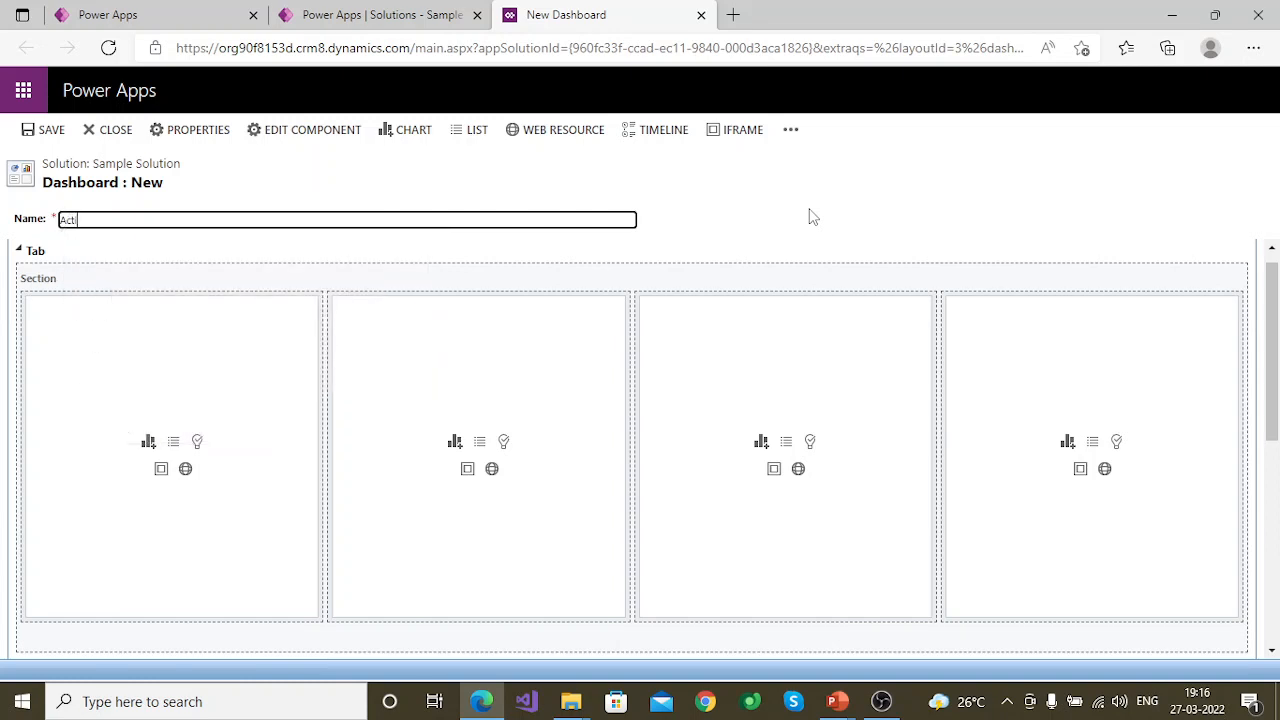
type("vities ")
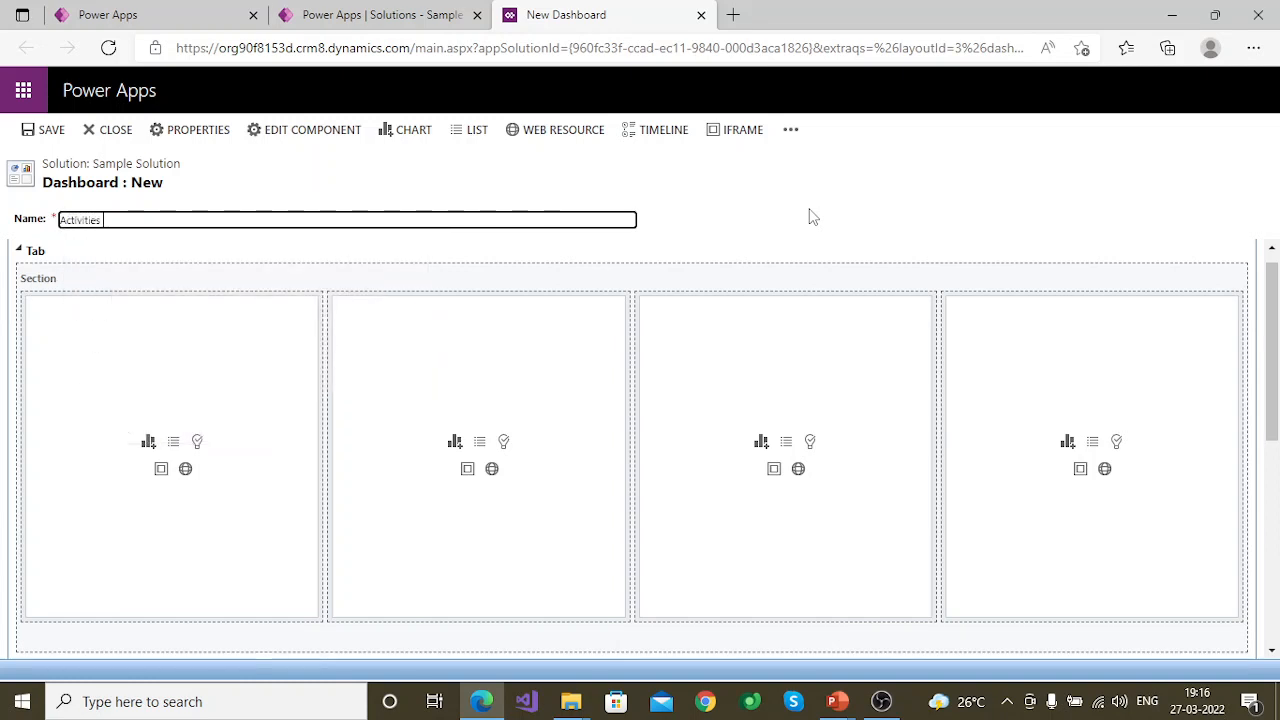
type("Dashboard")
left_click(958, 193)
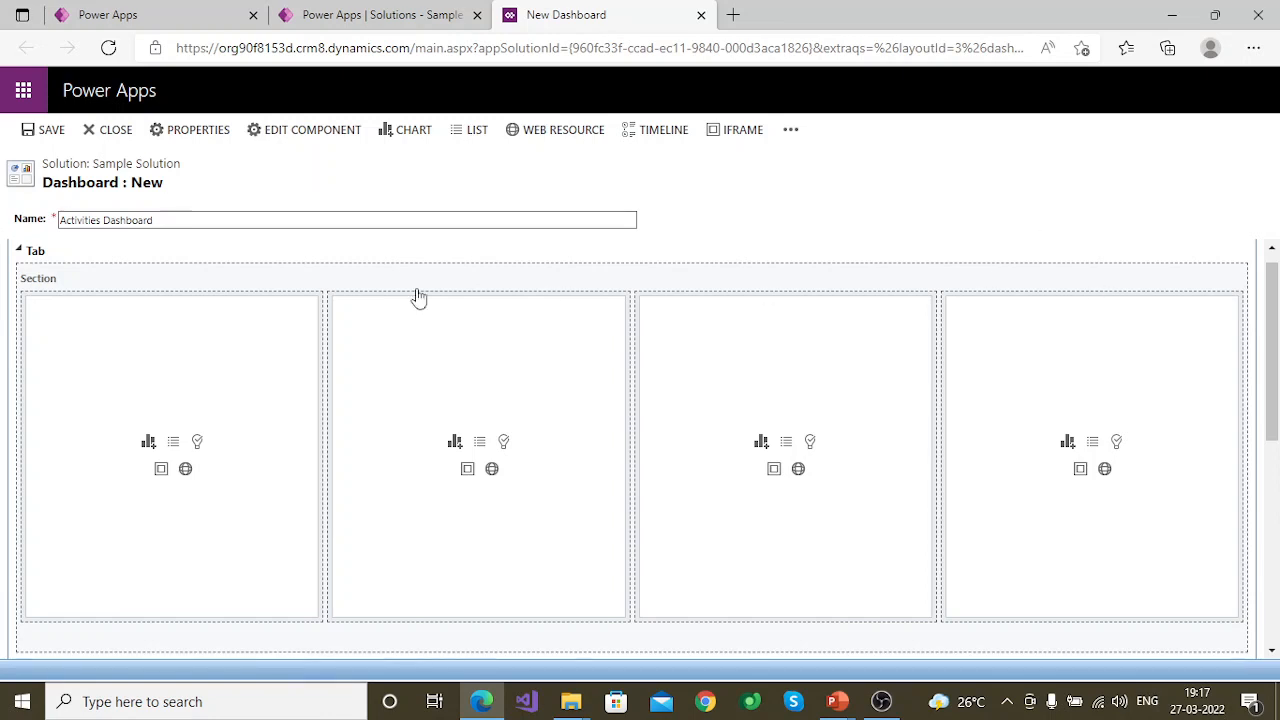
Start a chart component in the dashboard's first column with record type Activity and the All Activities view.
scroll(536, 408, "down", 4)
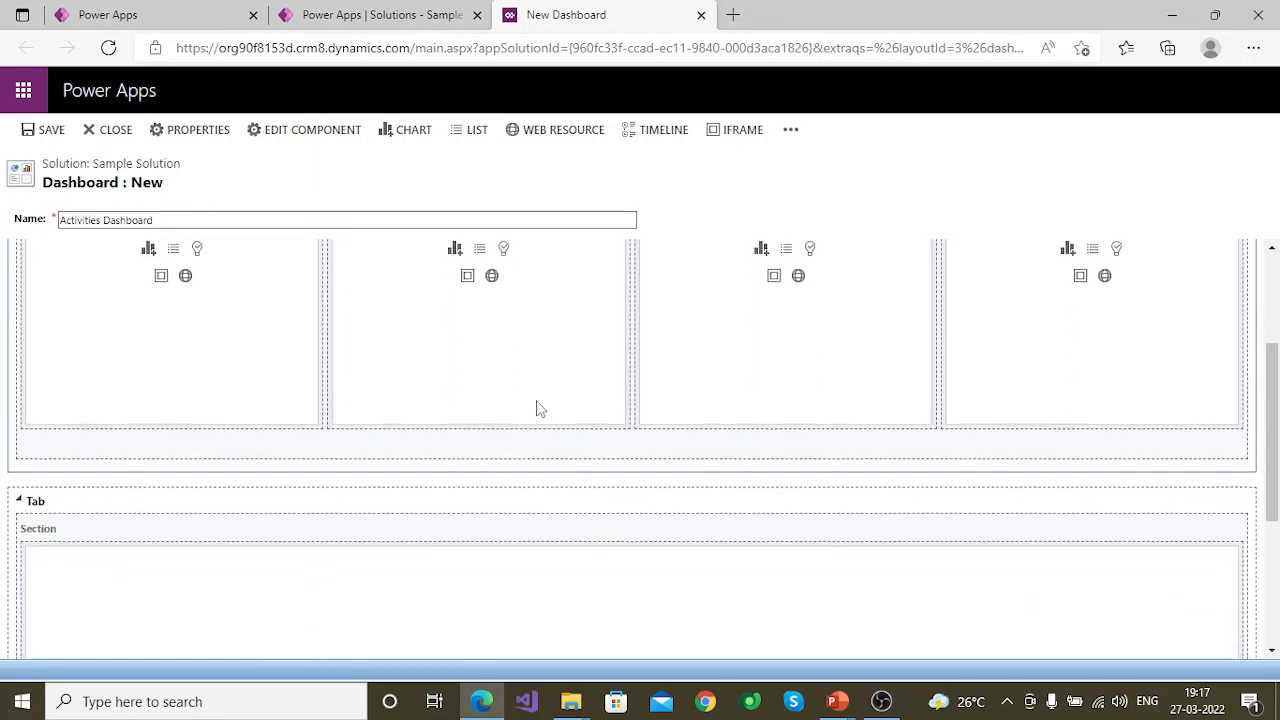
scroll(536, 408, "up", 4)
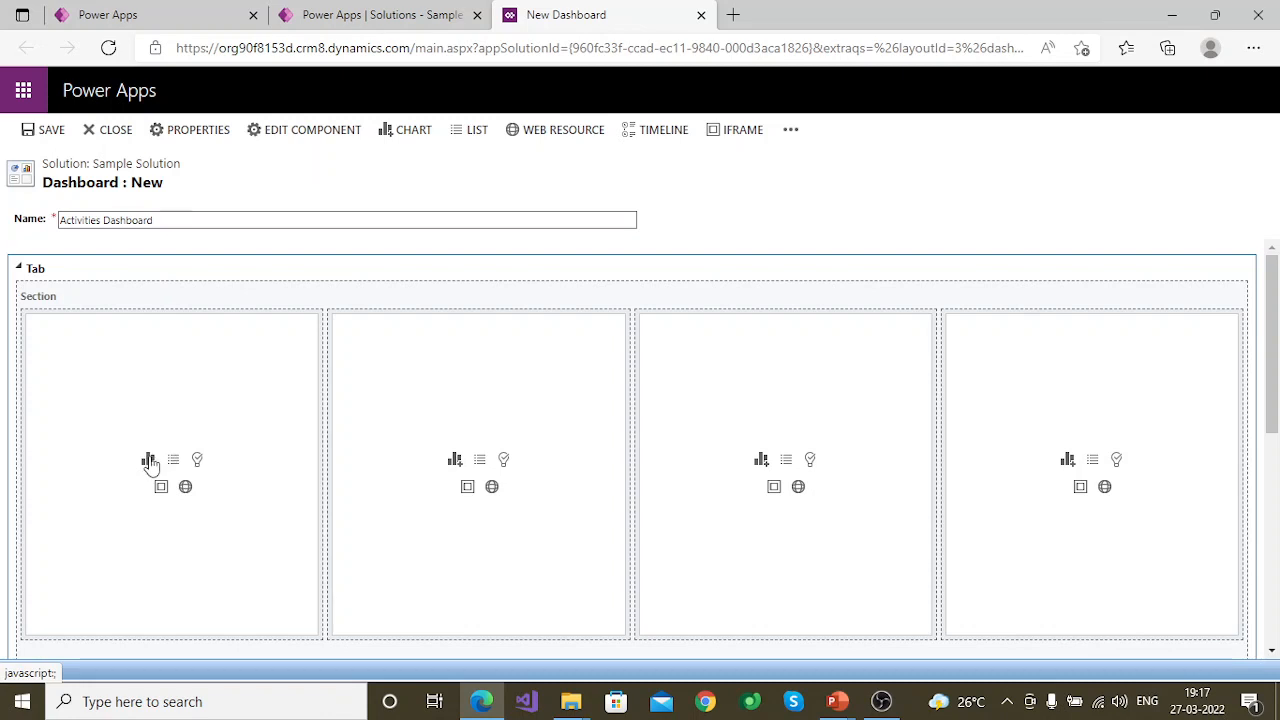
double_click(307, 448)
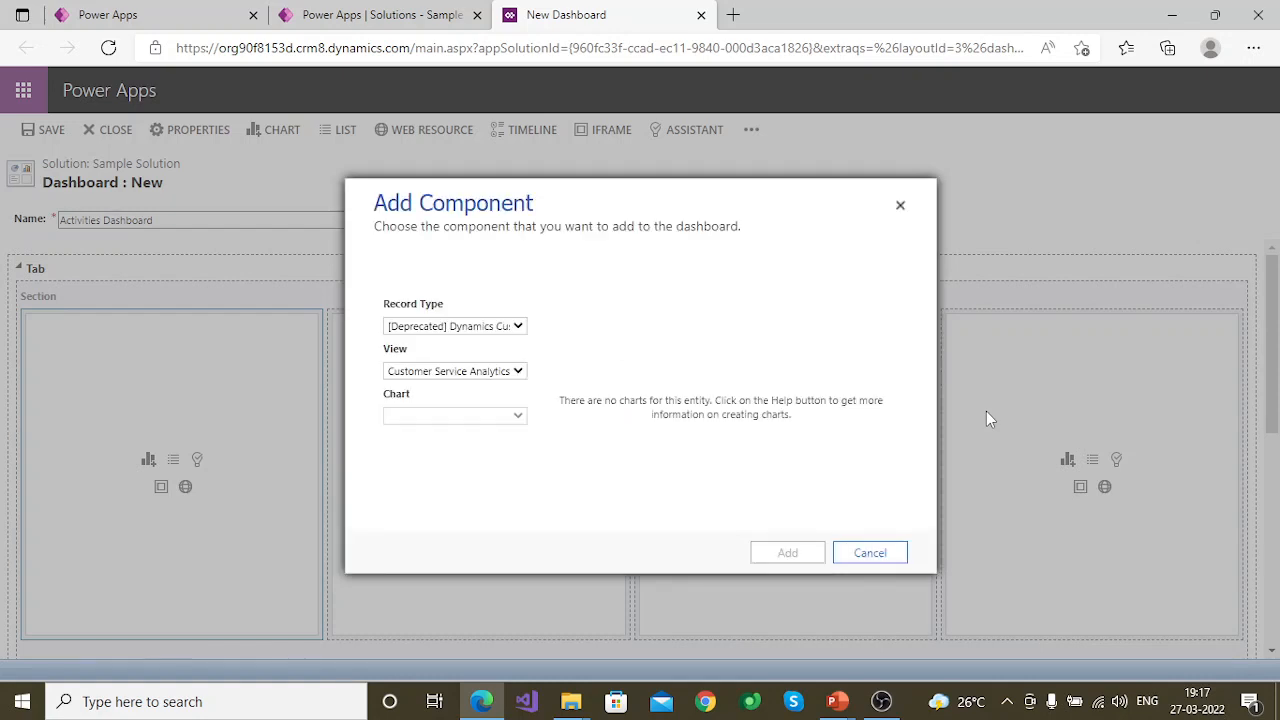
left_click(515, 328)
scroll(509, 441, "down", 2)
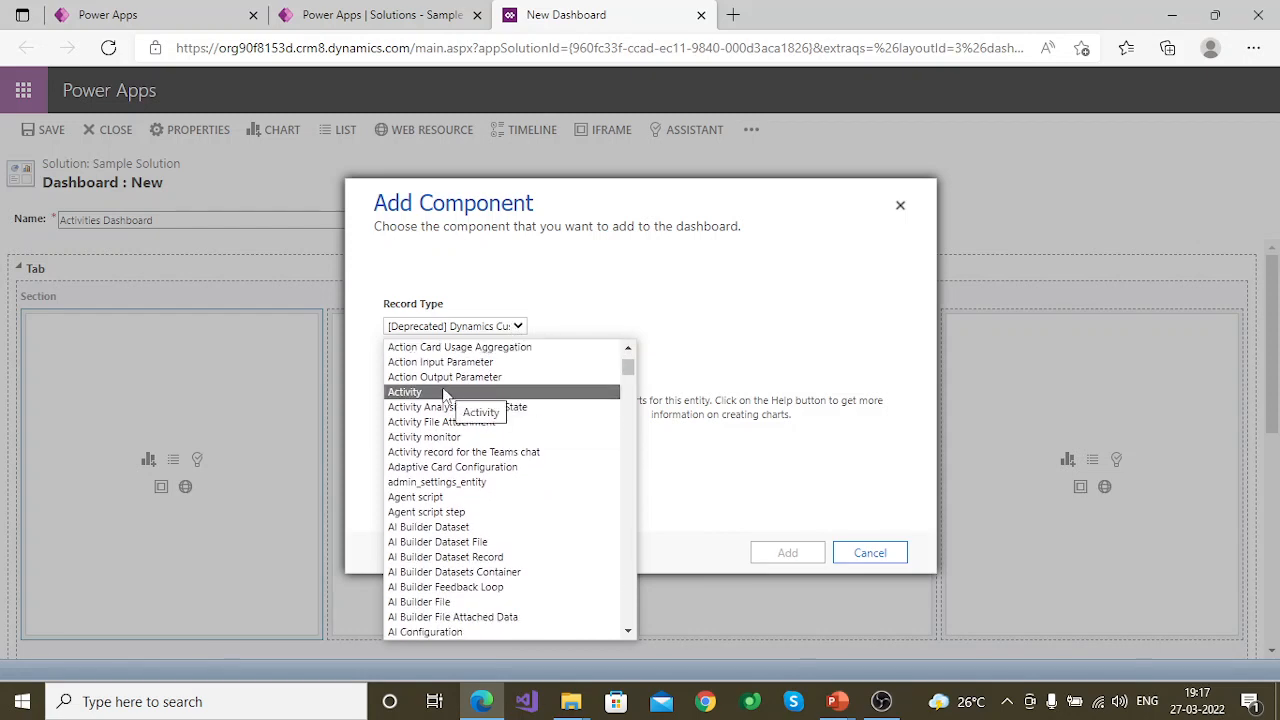
left_click(813, 414)
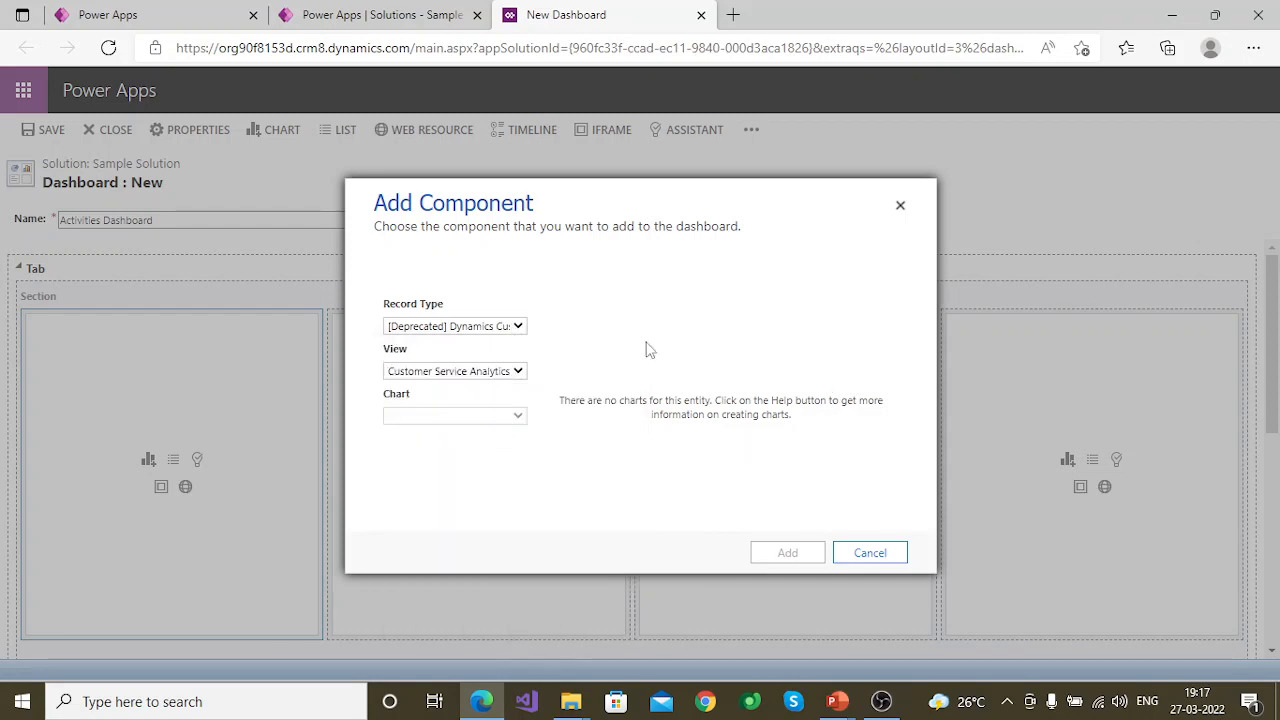
left_click(515, 372)
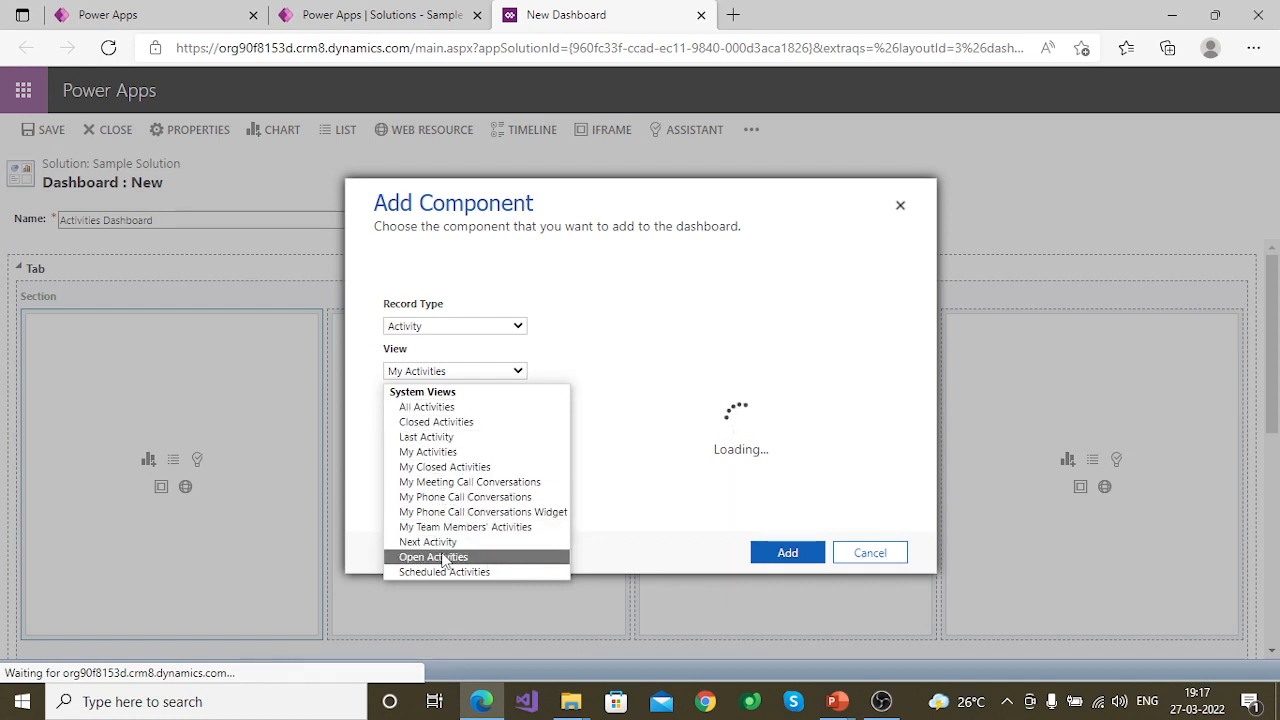
left_click(446, 408)
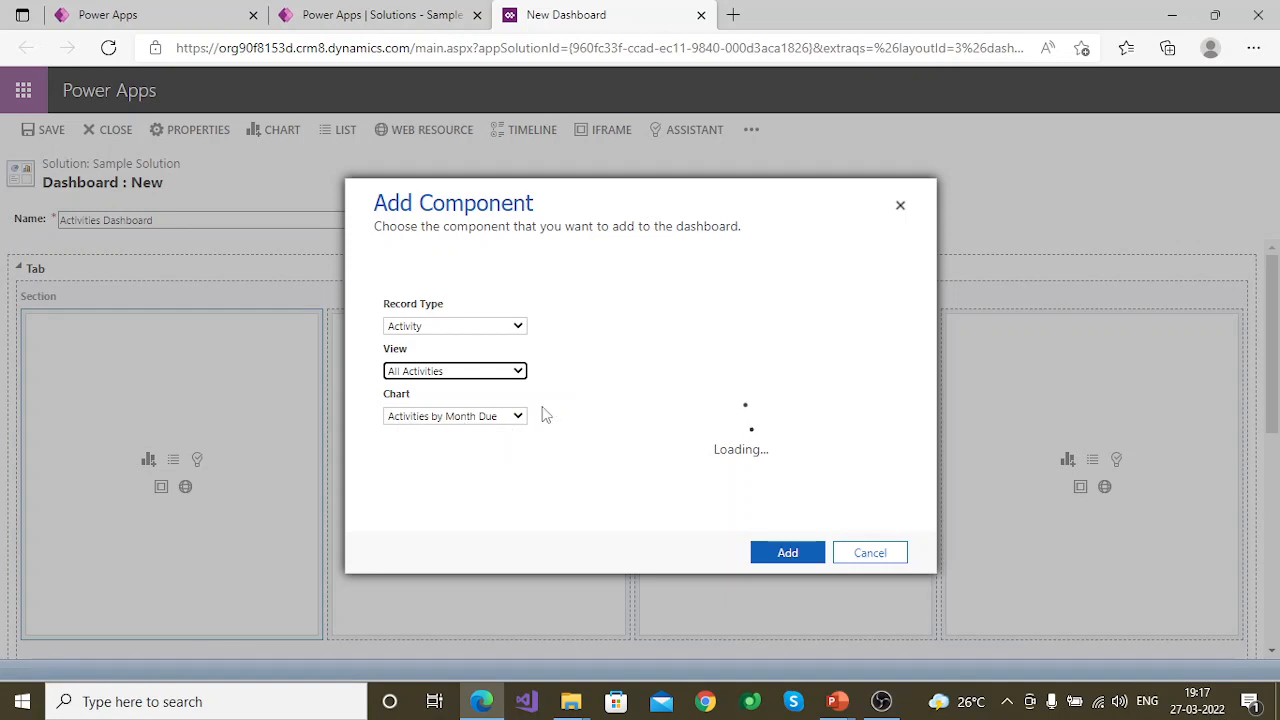
Choose the Activities by Priority chart and add it to the dashboard's first column.
left_click(478, 418)
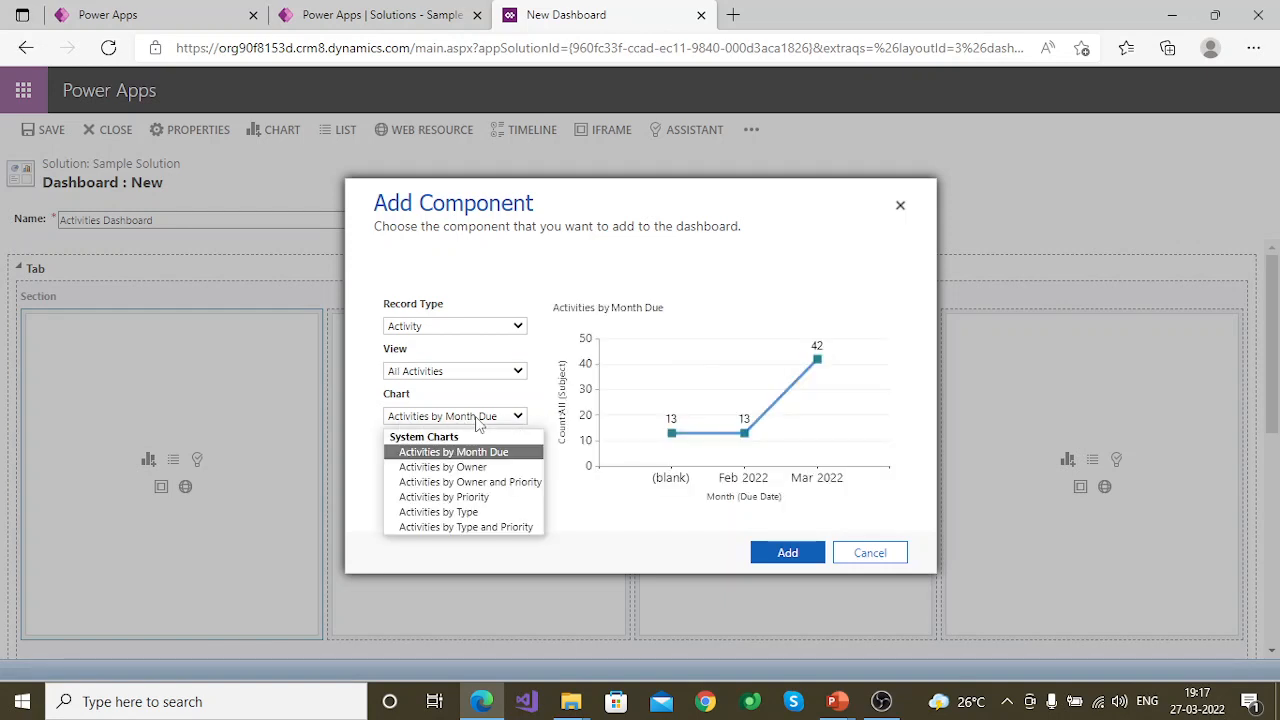
left_click(478, 467)
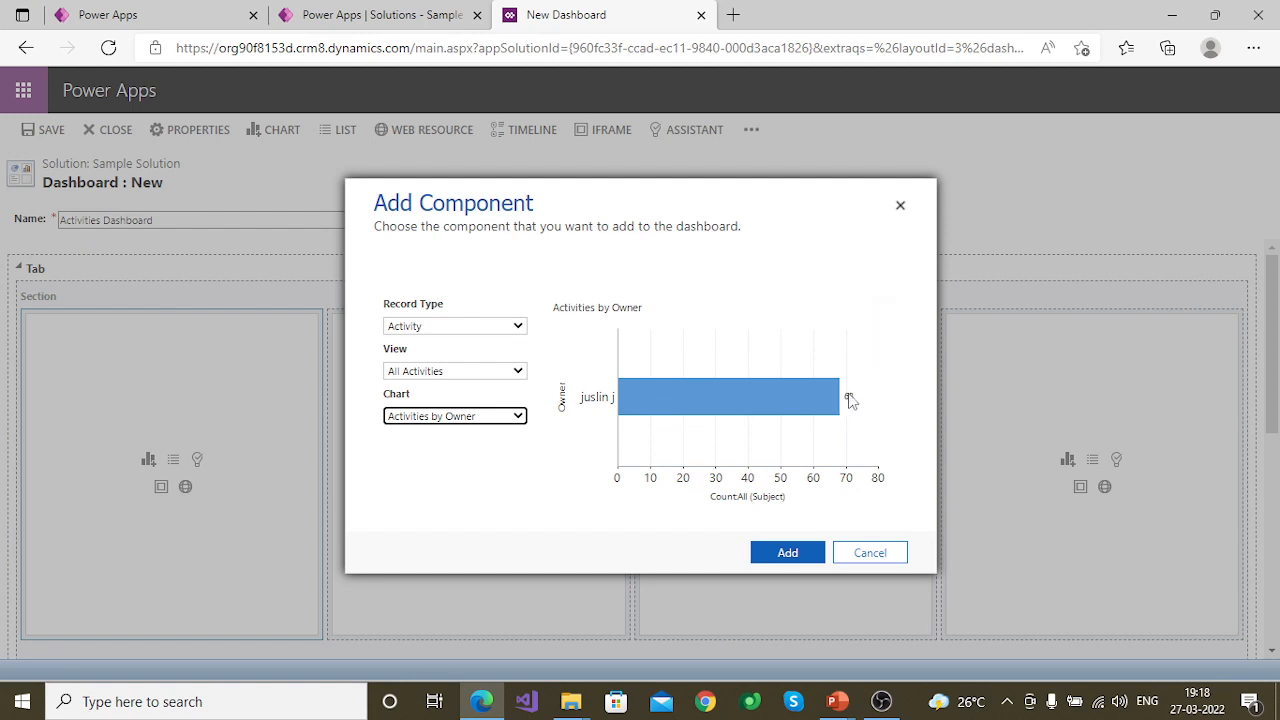
left_click(452, 416)
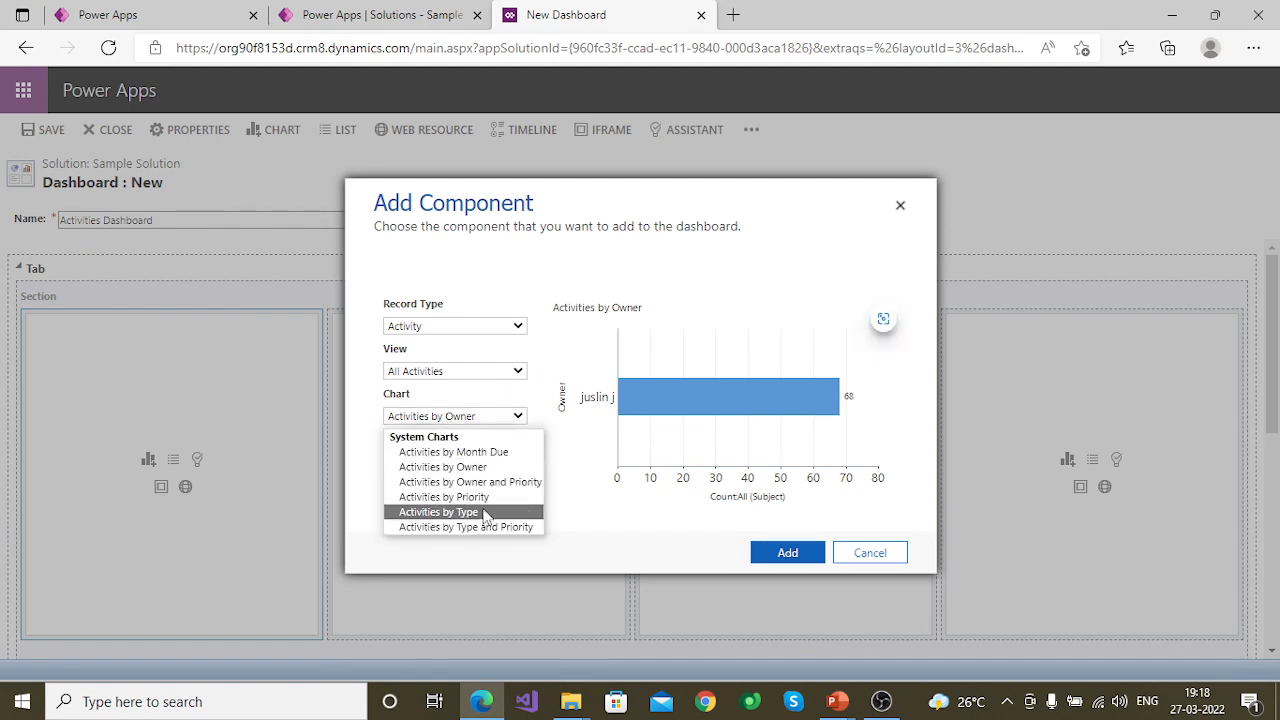
left_click(478, 497)
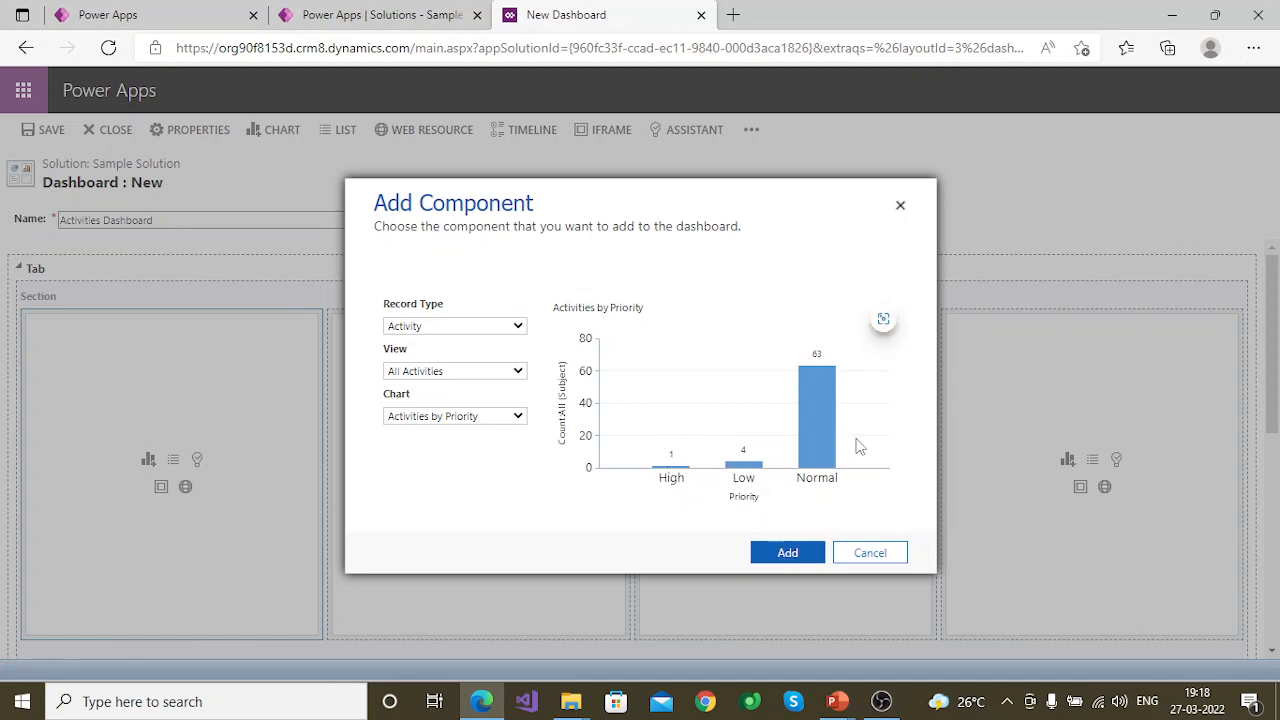
left_click(777, 552)
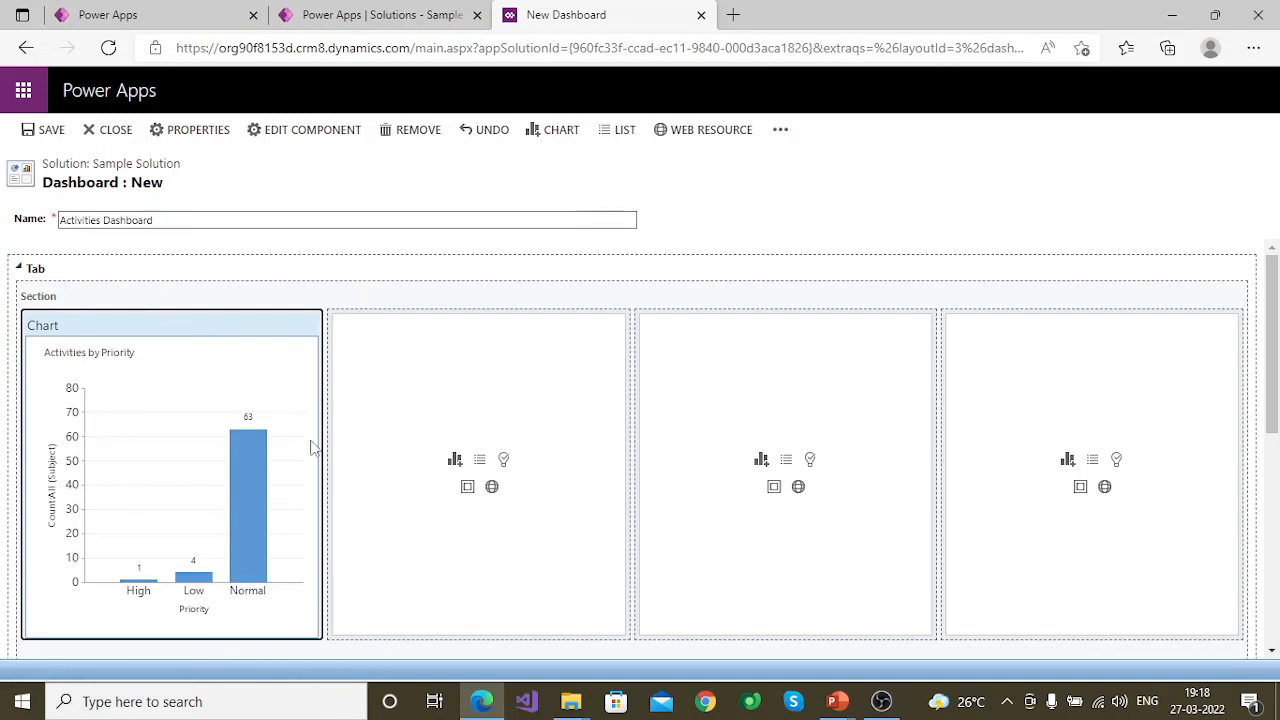
double_click(724, 482)
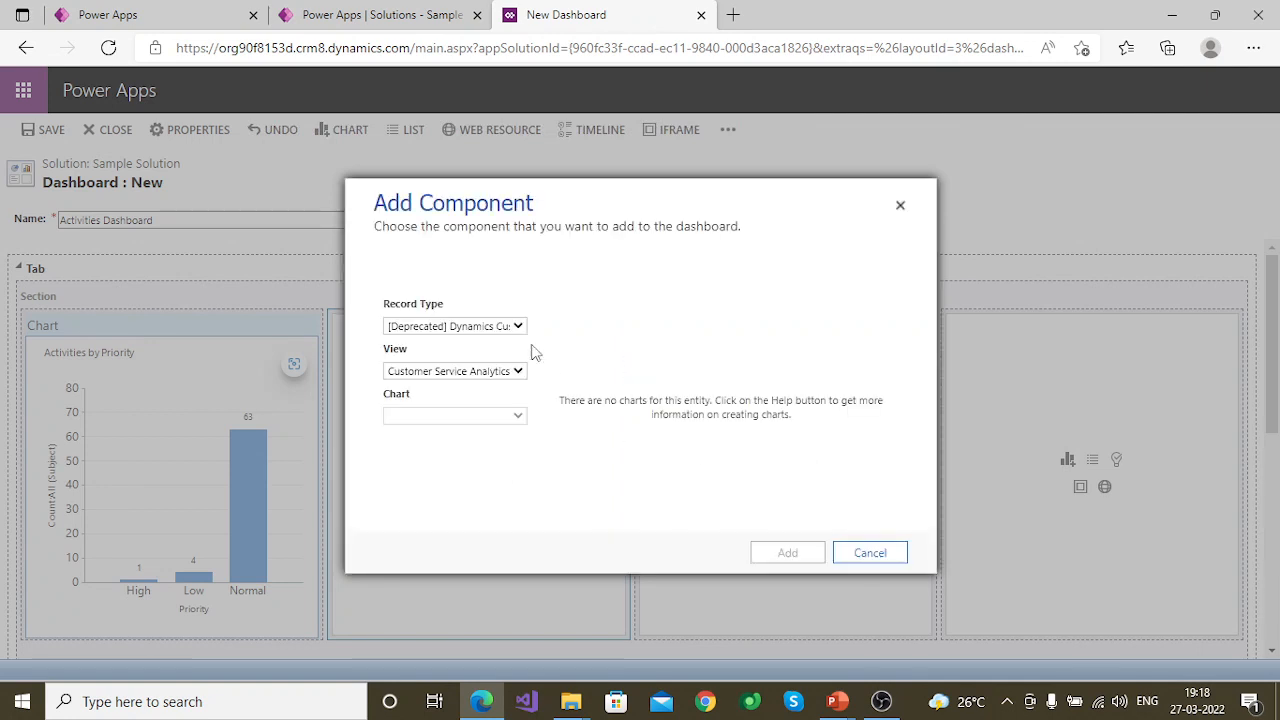
left_click(496, 330)
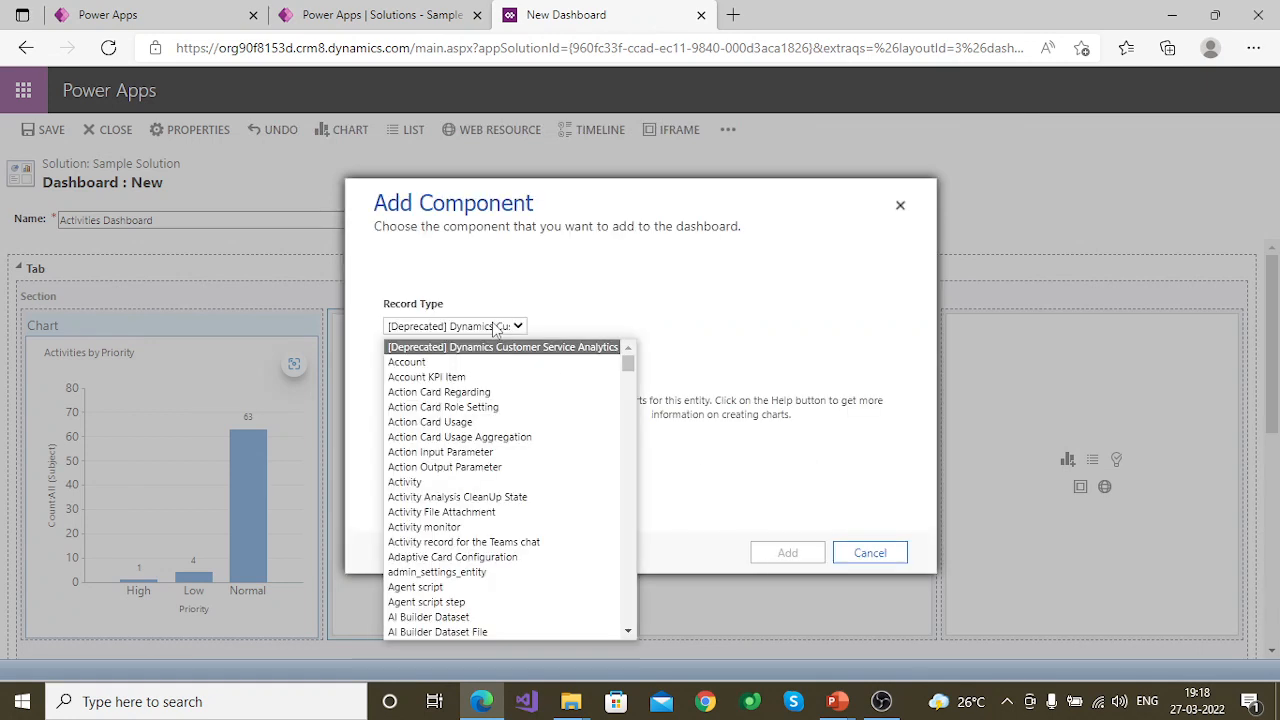
left_click(866, 554)
Rename the dashboard to "My Dashboard".
left_click_drag(102, 220, 60, 220)
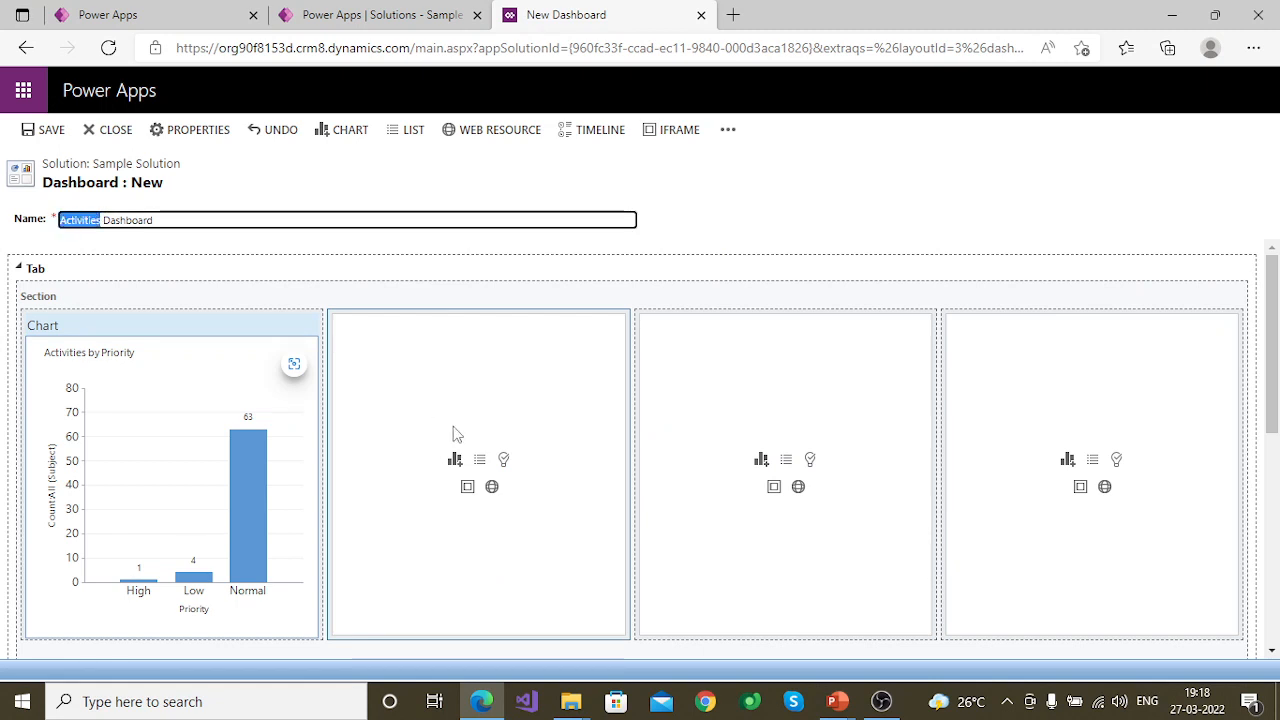
type("My")
left_click(787, 203)
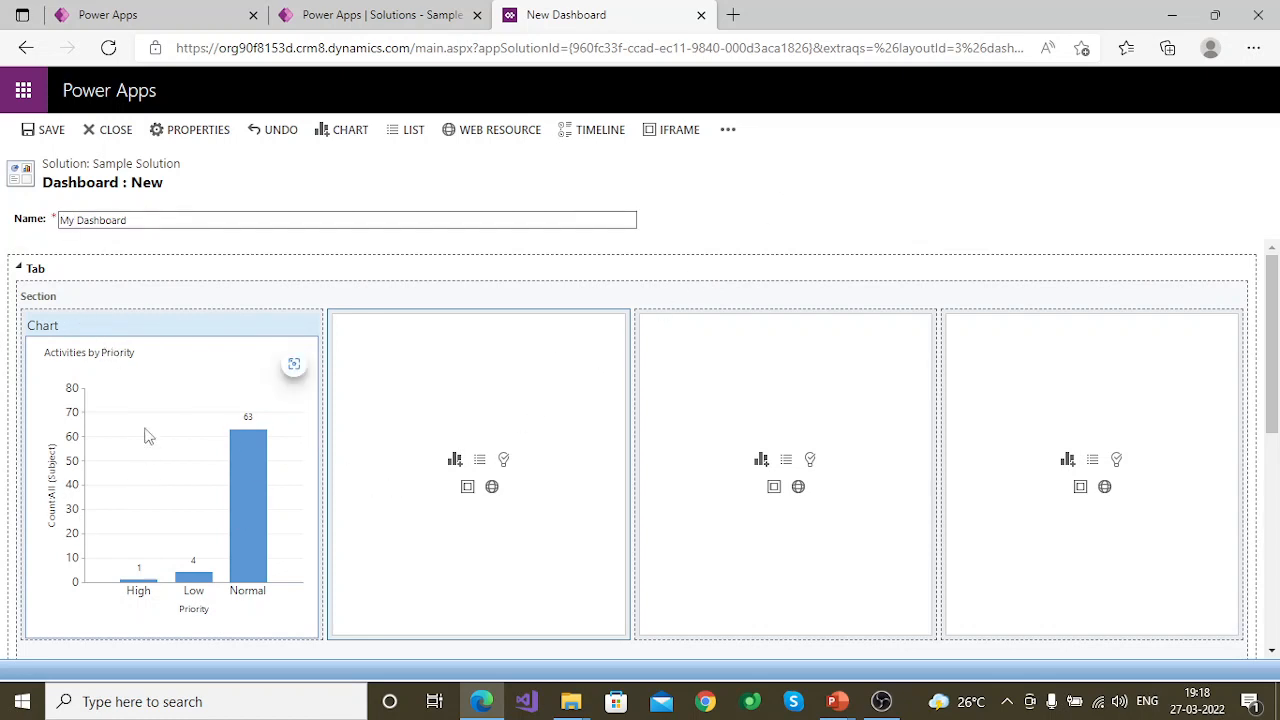
Start a chart component in the dashboard's second column with record type Account and the All Accounts view.
left_click(455, 459)
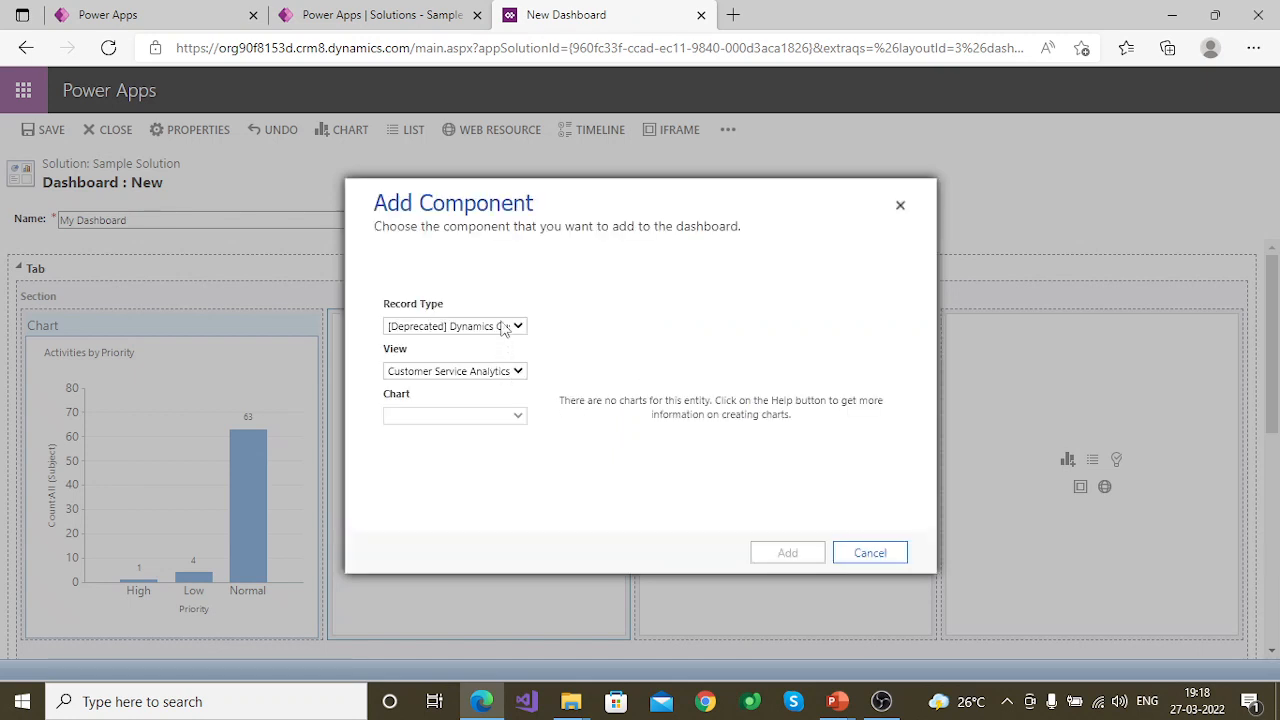
left_click(501, 323)
left_click(448, 361)
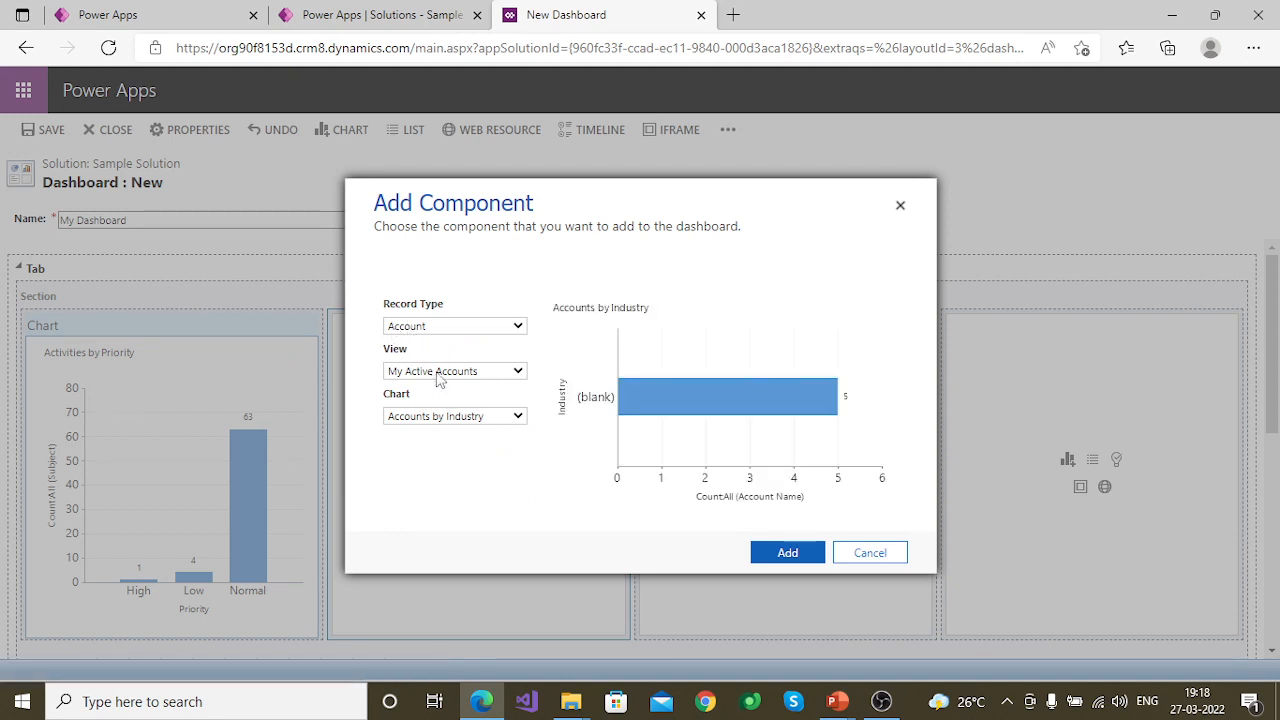
left_click(437, 372)
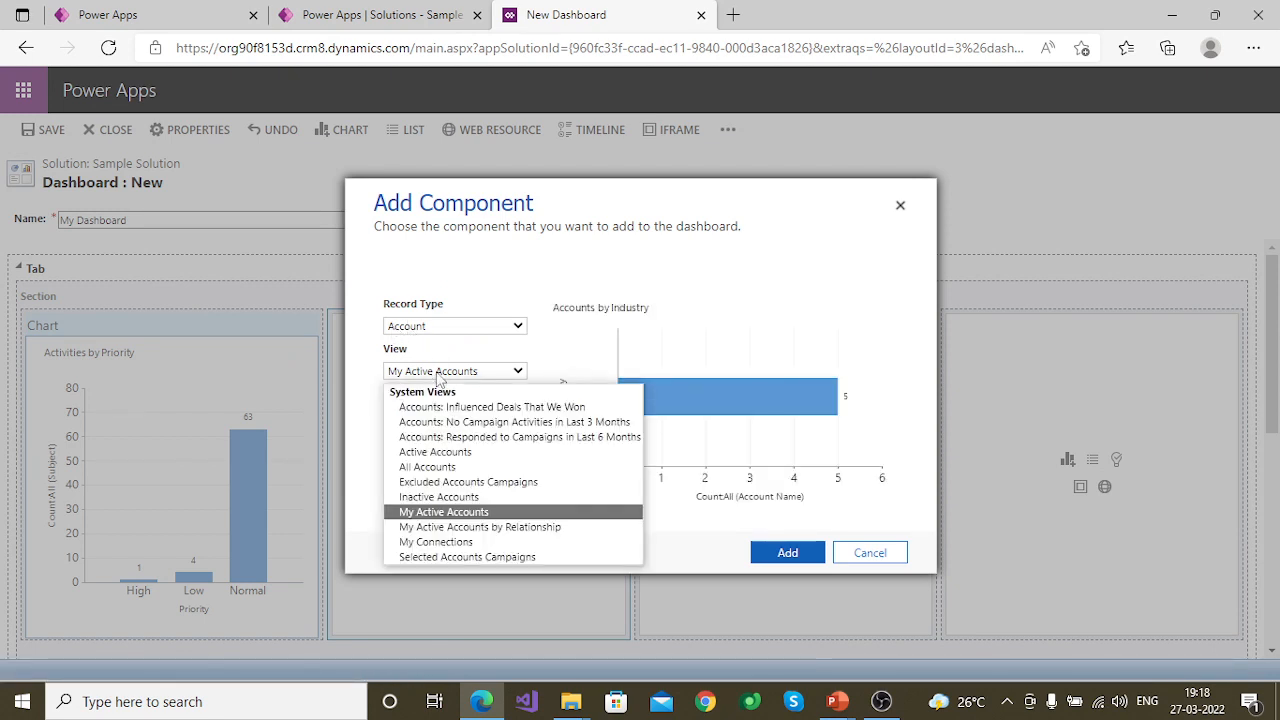
left_click(419, 472)
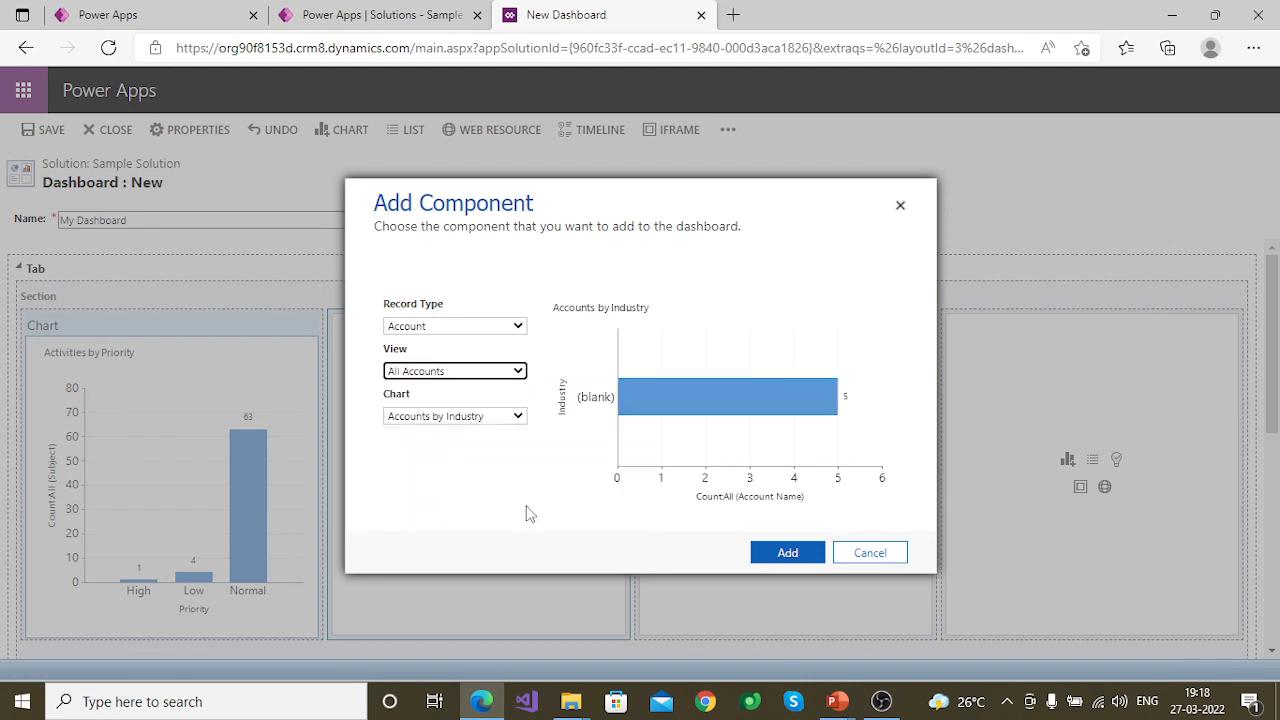
Try the New Accounts By Month, Accounts by Owner and Accounts by Industry charts in the account component's preview.
left_click(485, 420)
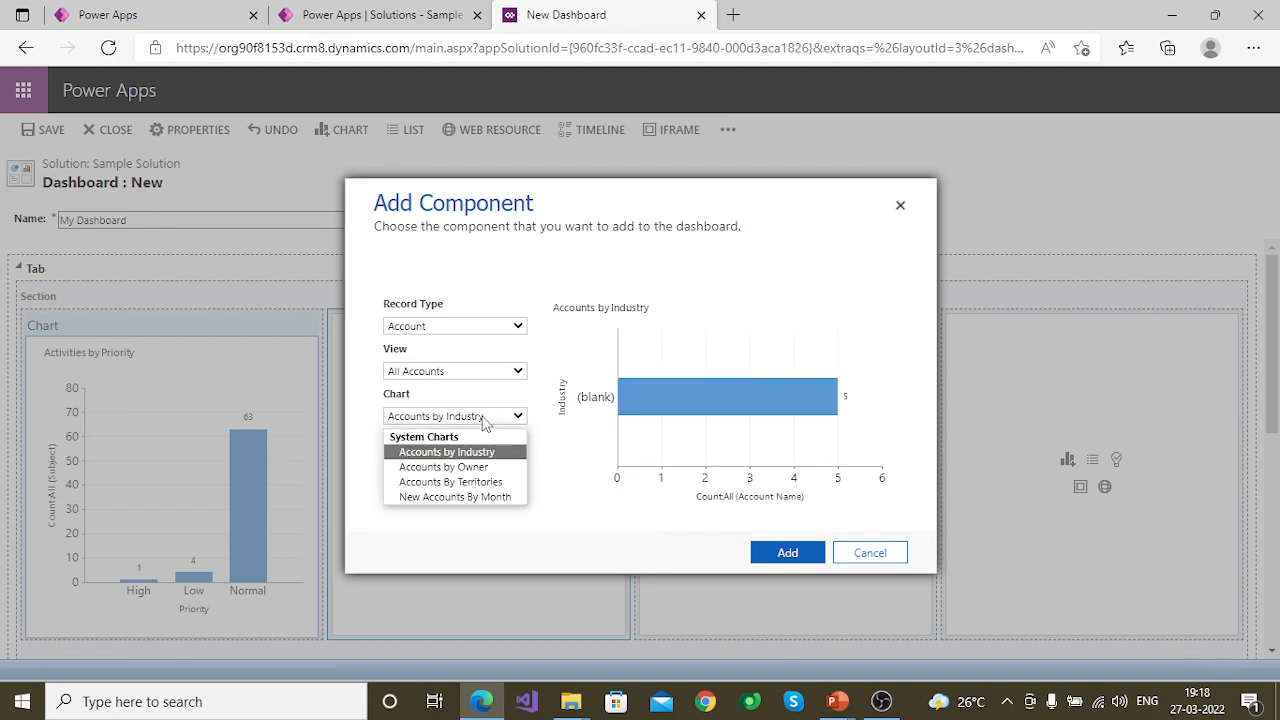
left_click(475, 496)
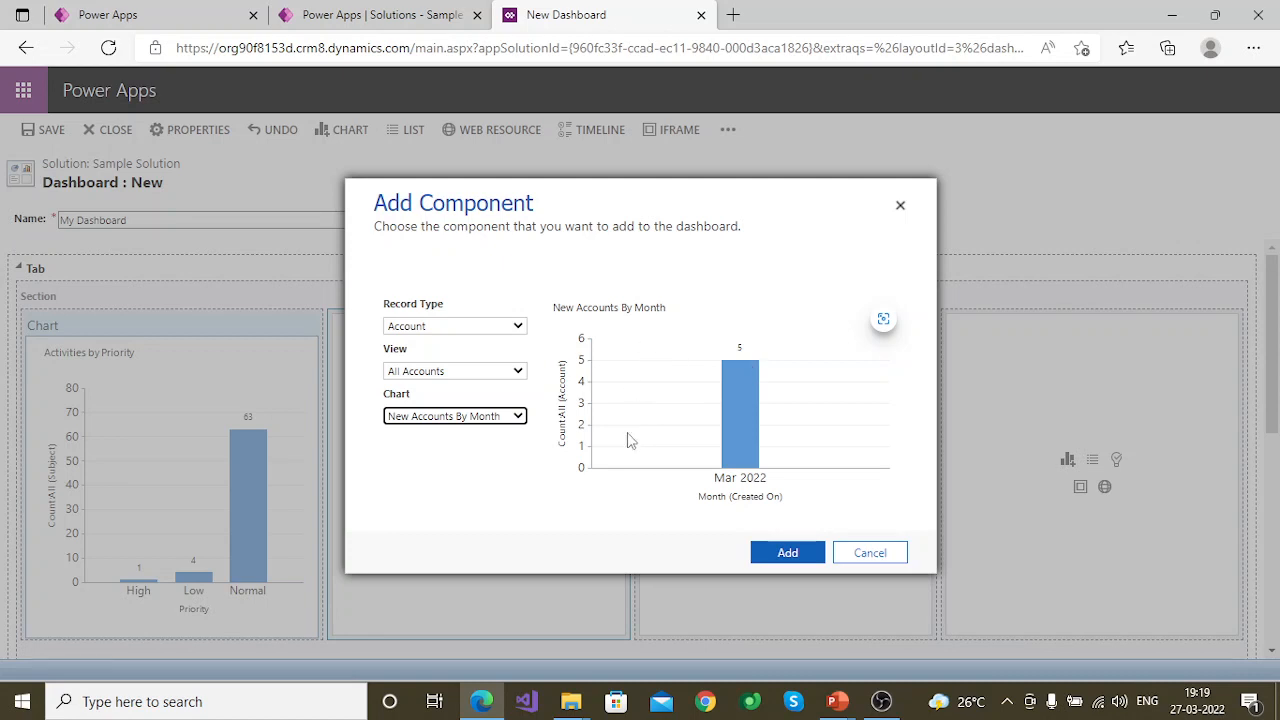
left_click(430, 416)
left_click(445, 466)
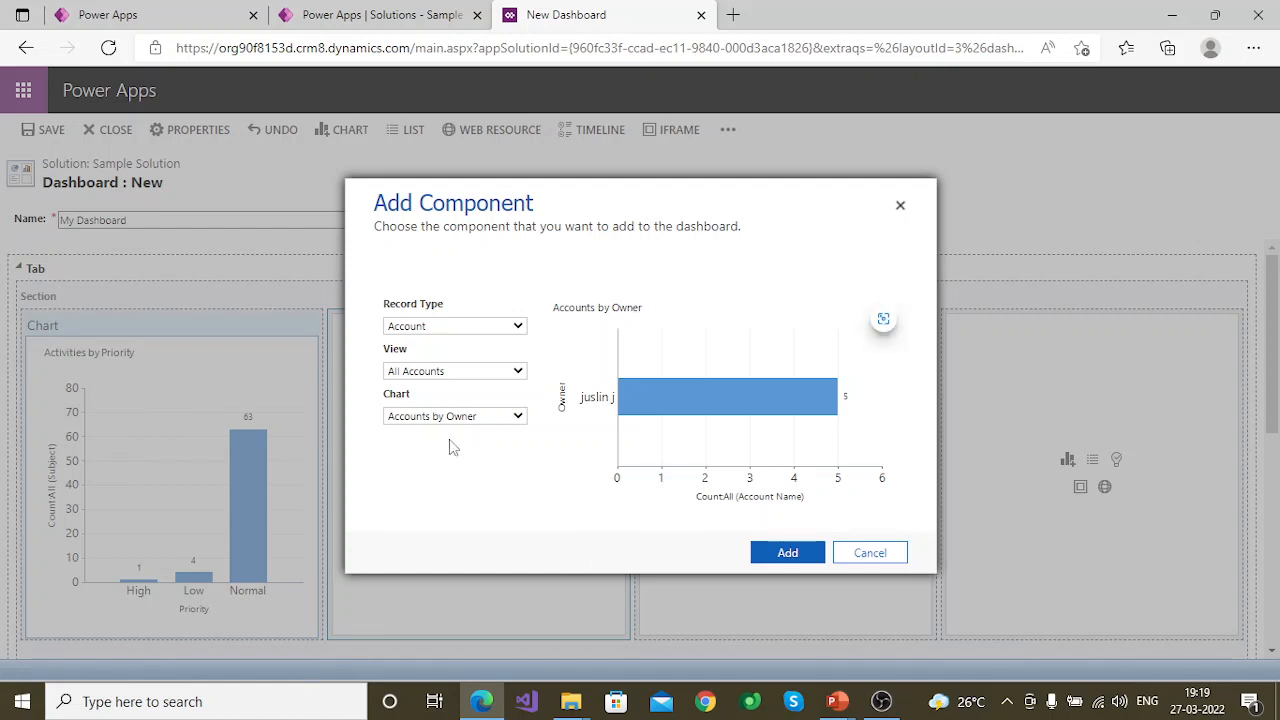
left_click(430, 417)
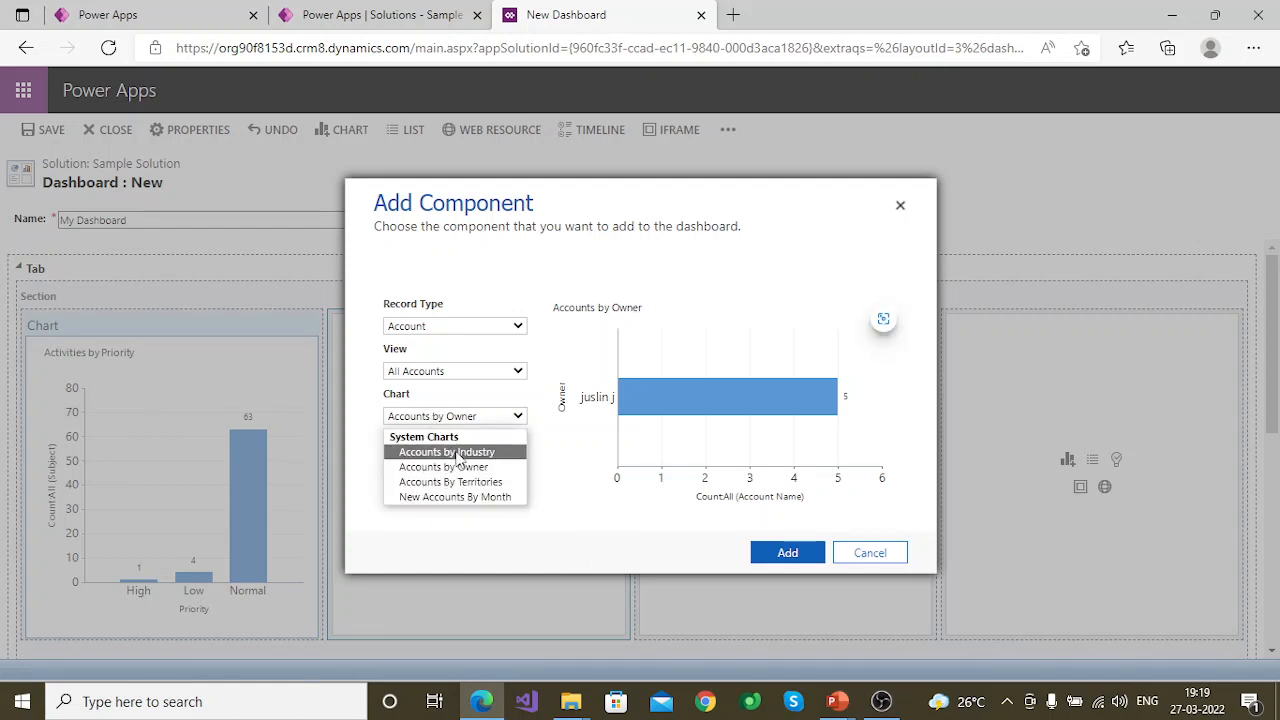
left_click(446, 451)
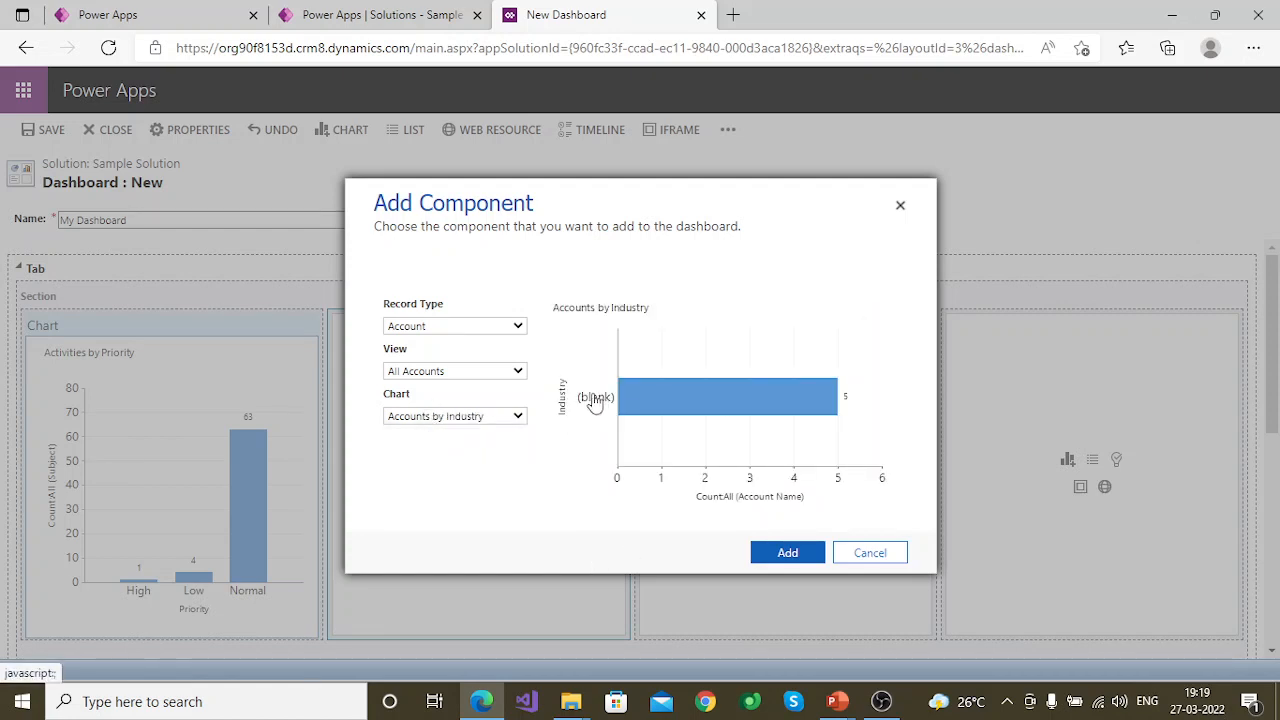
Choose the Accounts by Owner chart and add it to the dashboard's second column.
left_click(426, 416)
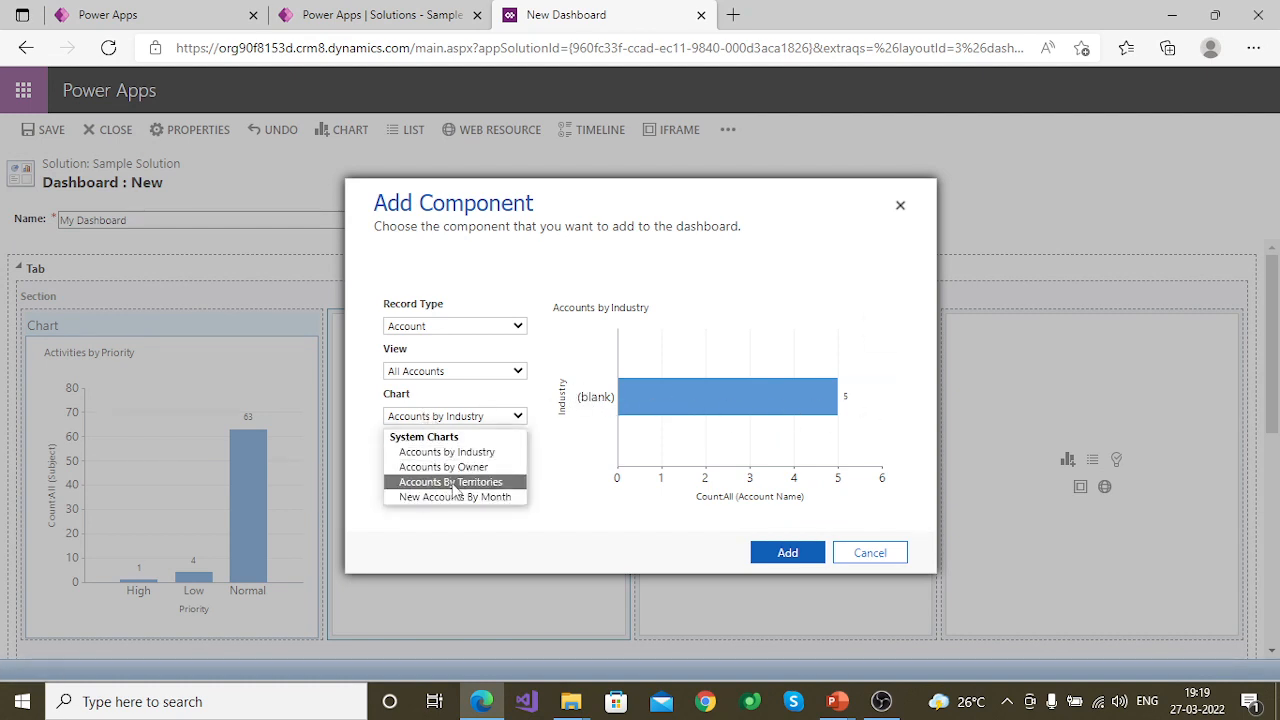
left_click(466, 467)
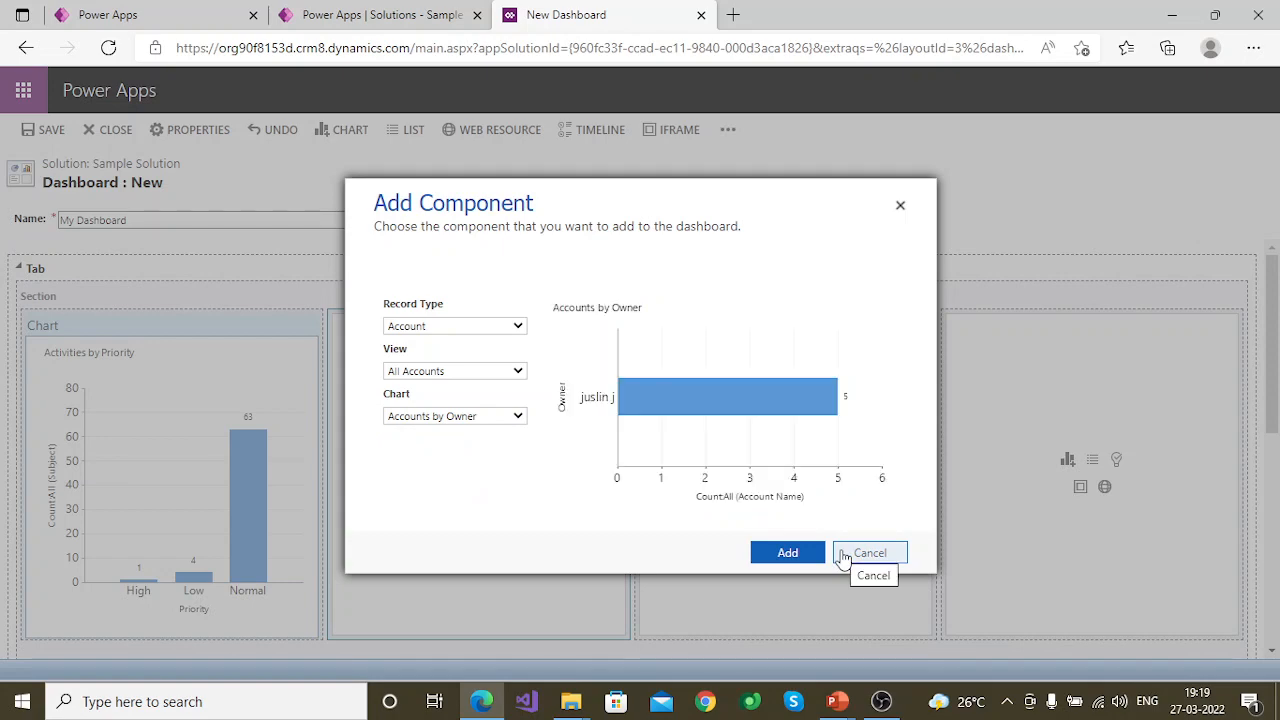
left_click(765, 555)
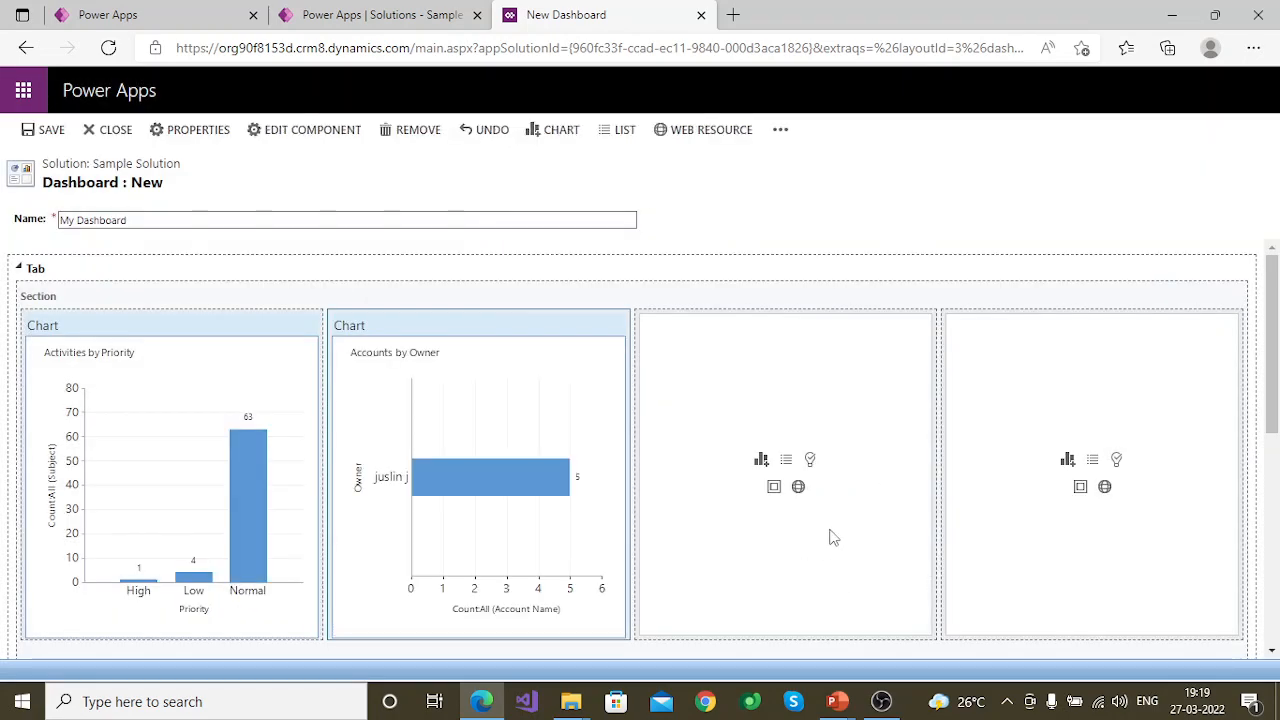
Start a chart component in the dashboard's third column with record type Contact and the All Contacts view.
left_click(764, 461)
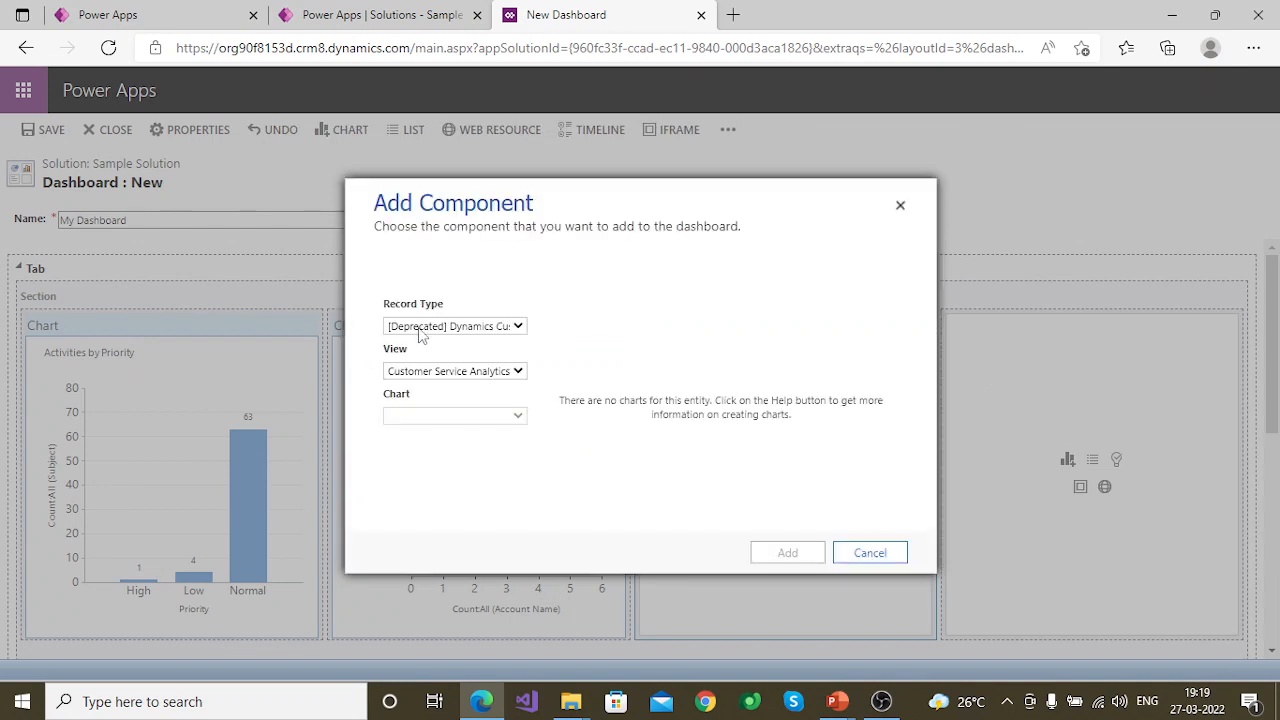
left_click(421, 332)
type("cont")
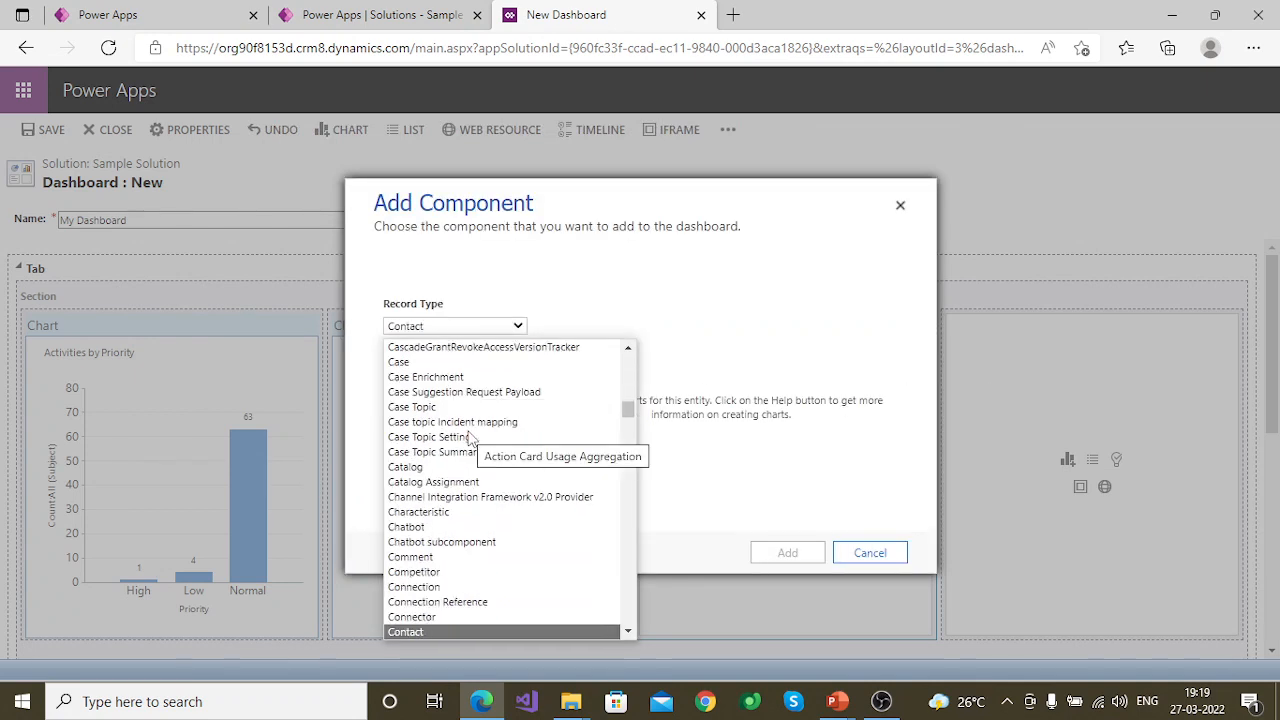
key("Return")
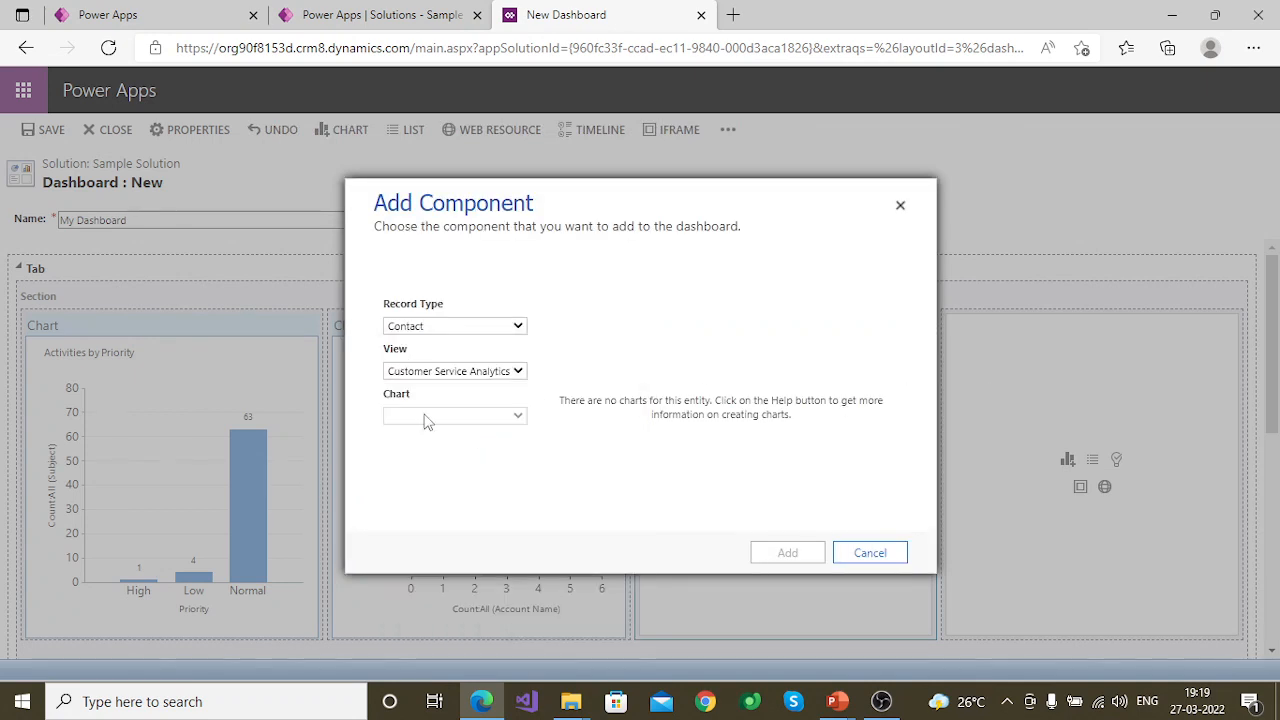
left_click(455, 371)
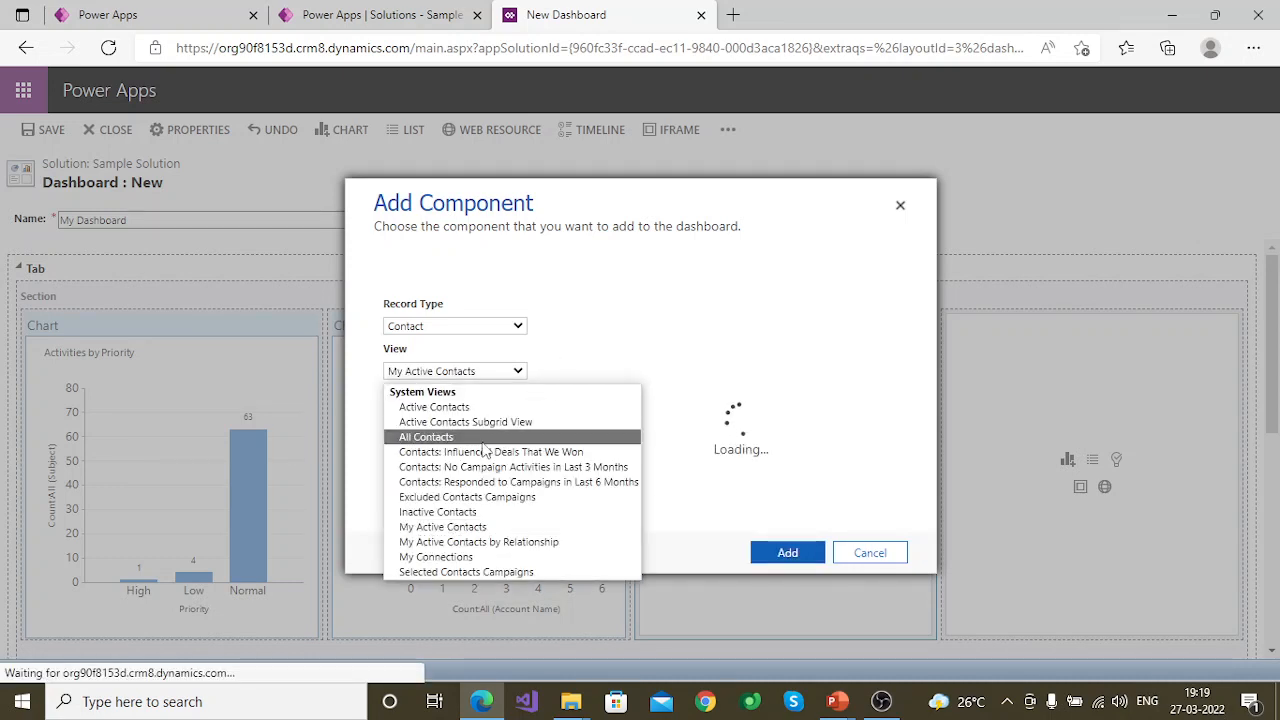
left_click(444, 437)
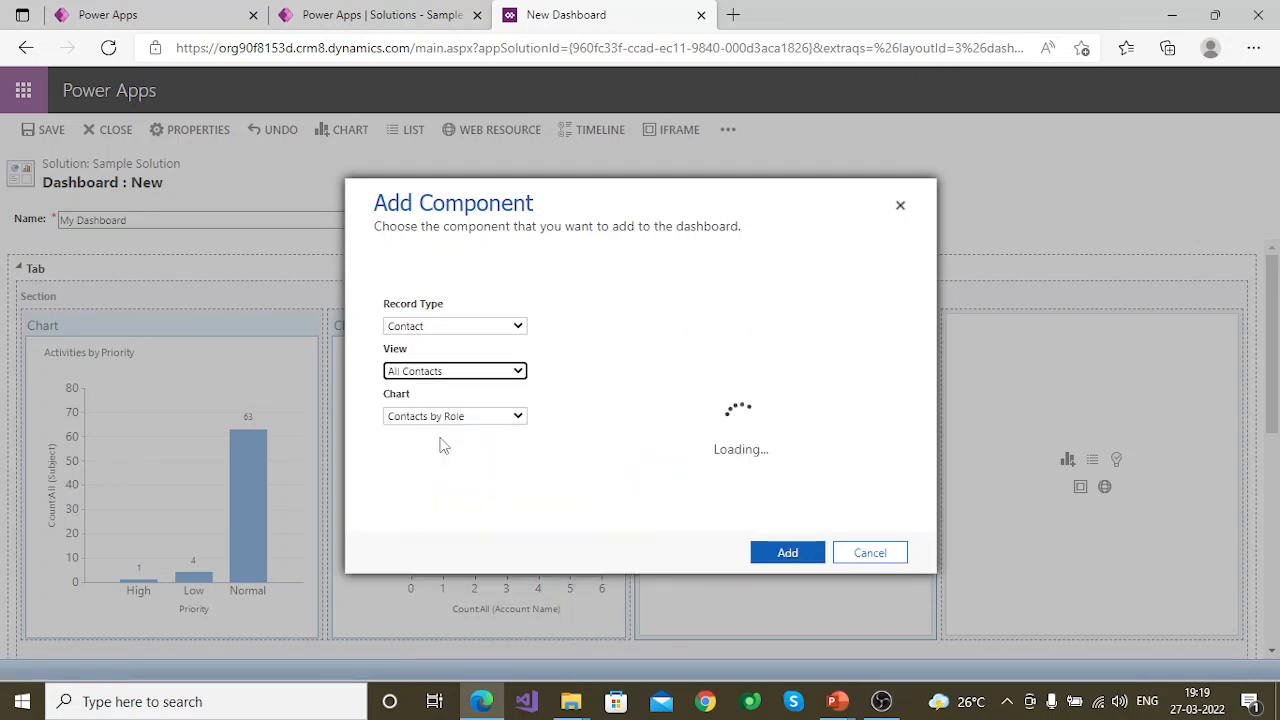
left_click(498, 418)
left_click(598, 493)
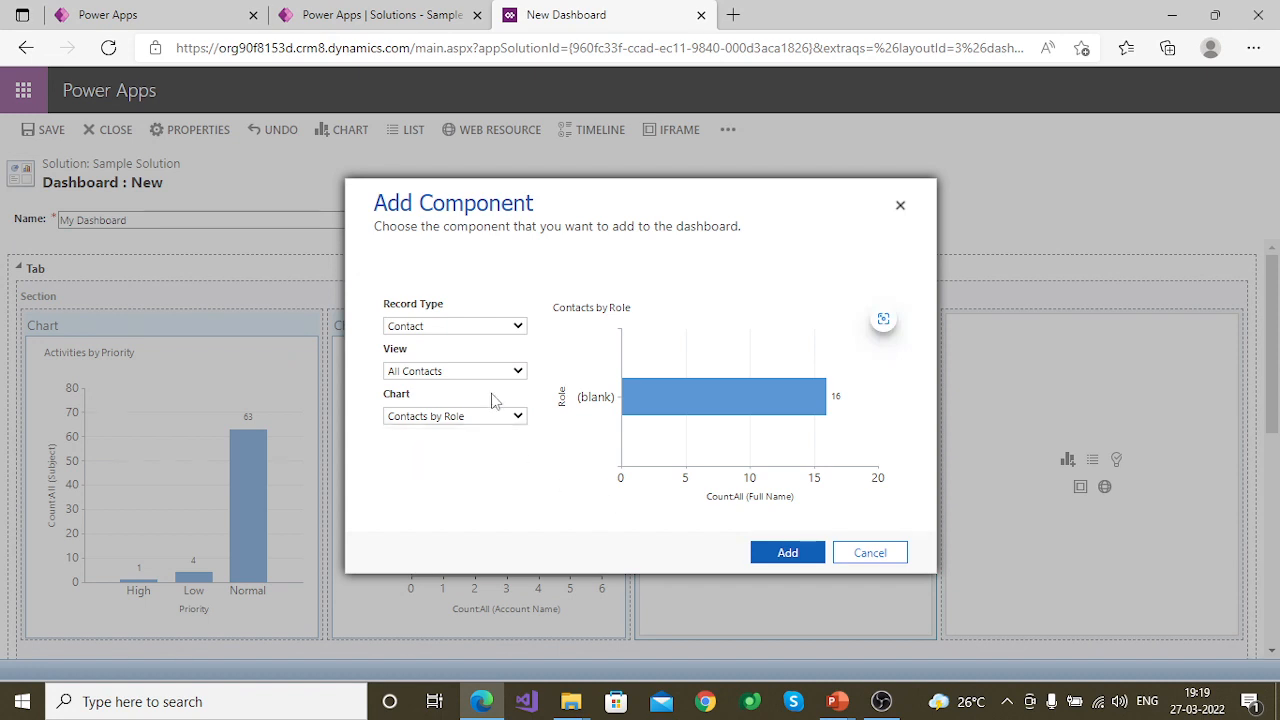
Try the My Active Contacts view for the contact chart component and check its available charts.
left_click(503, 372)
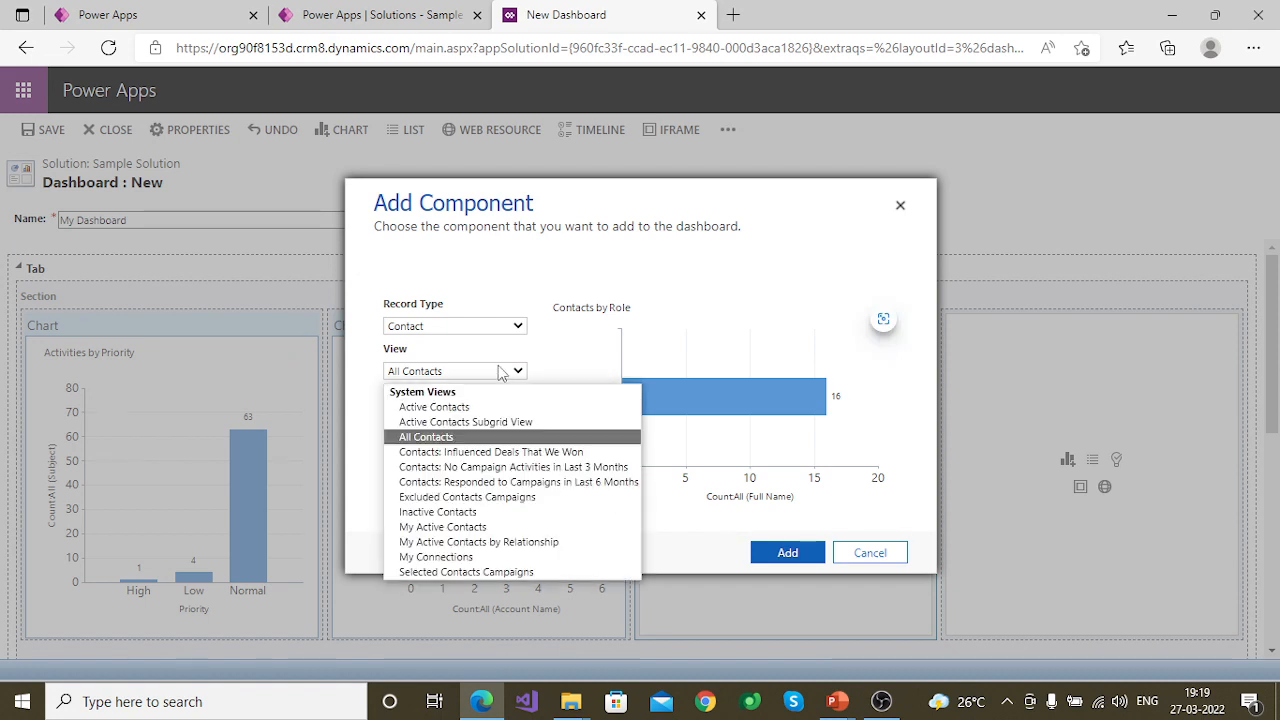
left_click(455, 527)
left_click(517, 417)
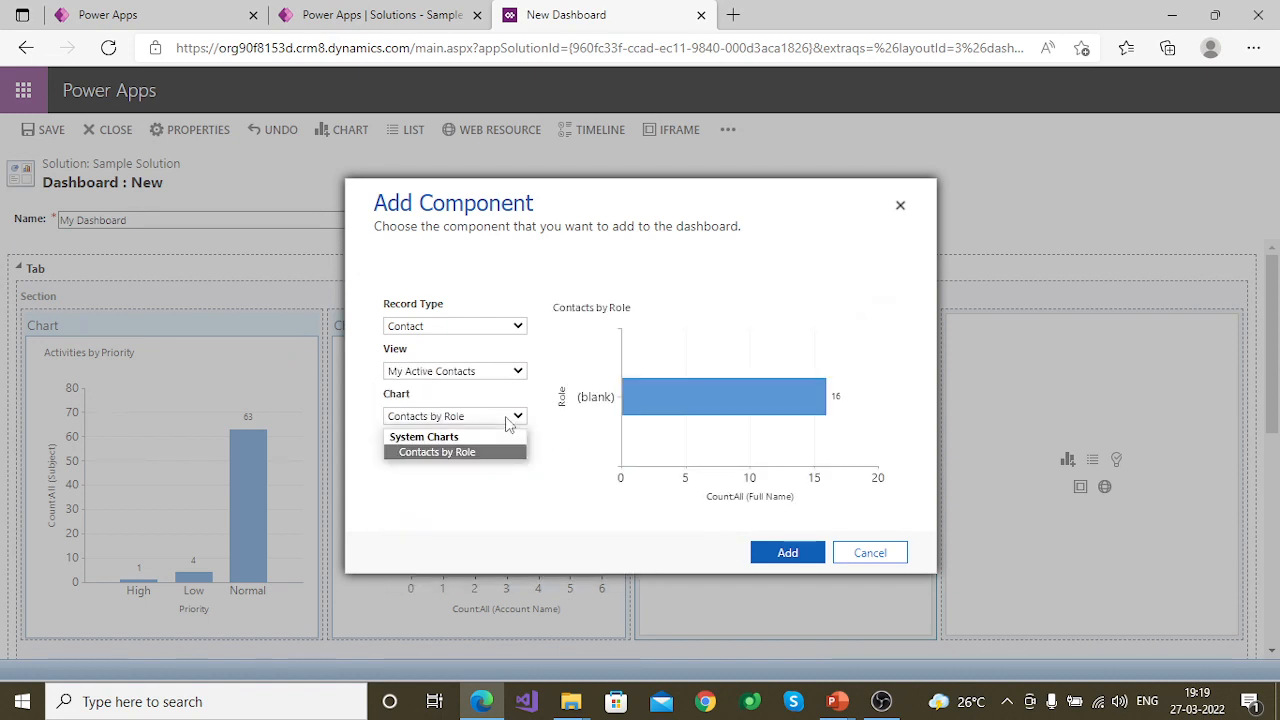
left_click(530, 378)
Set the view to All Contacts and add the Contacts by Role chart to the third column.
left_click(512, 372)
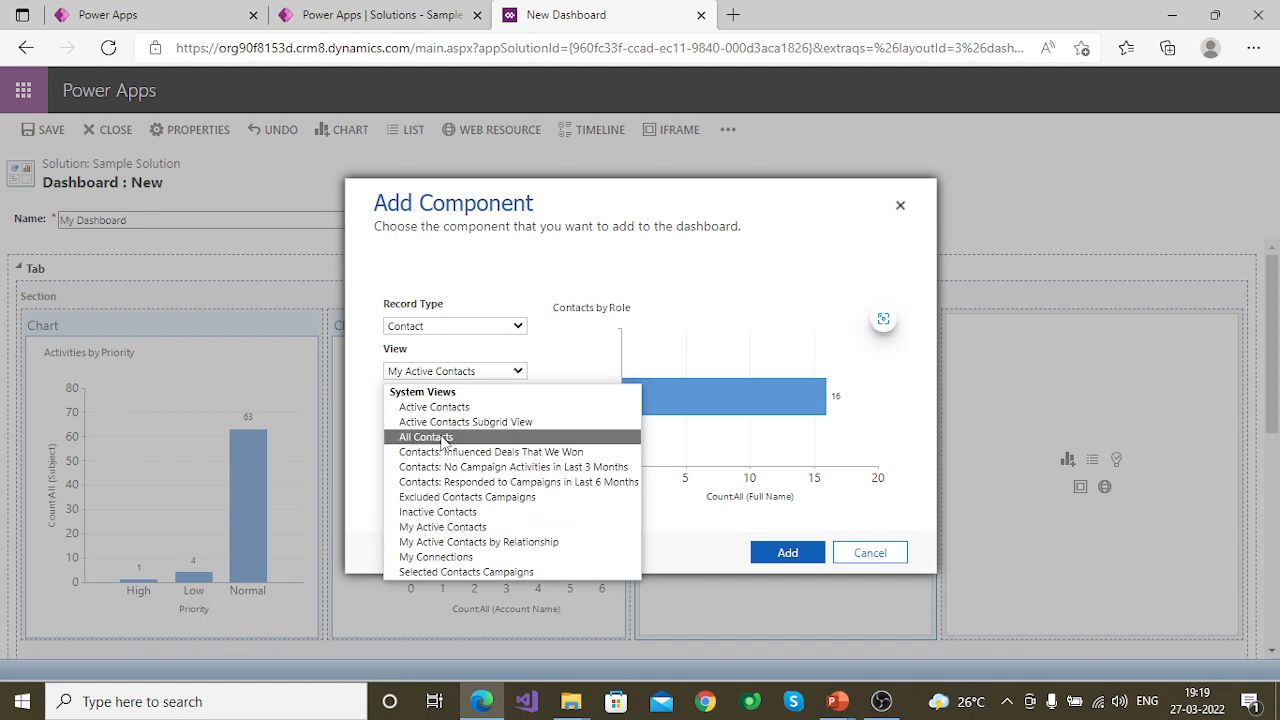
left_click(480, 437)
left_click(512, 418)
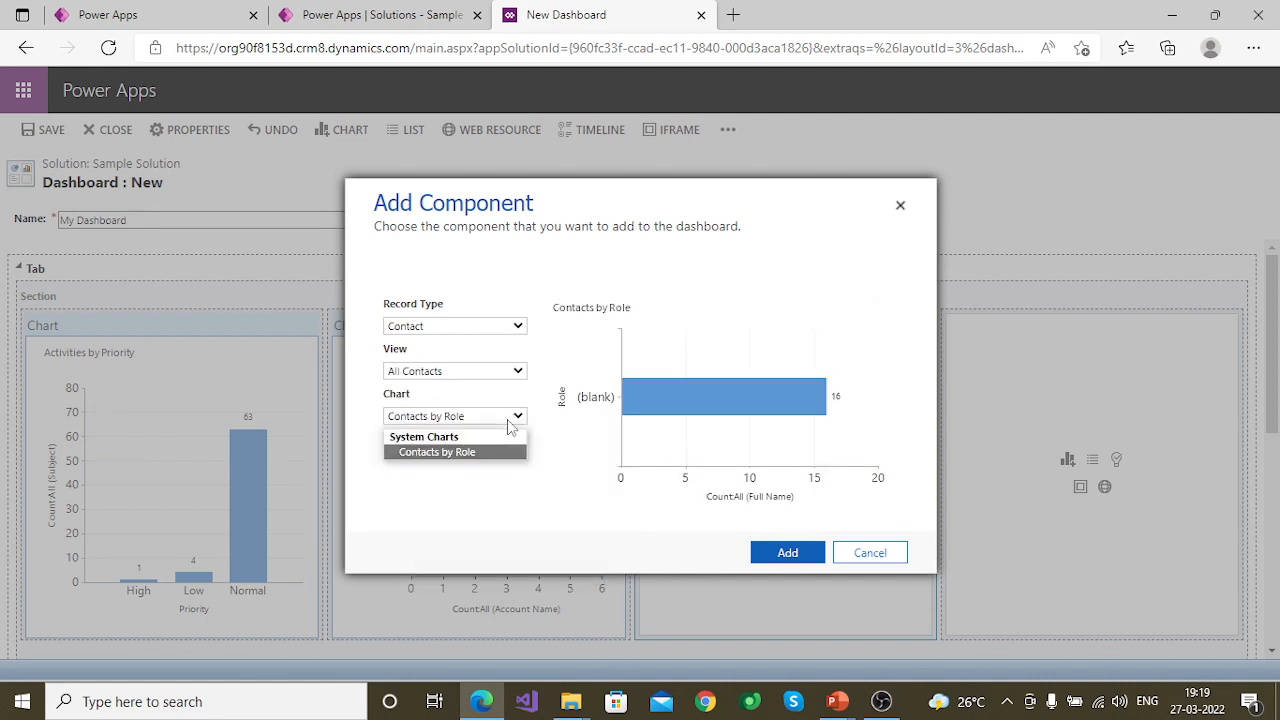
left_click(578, 430)
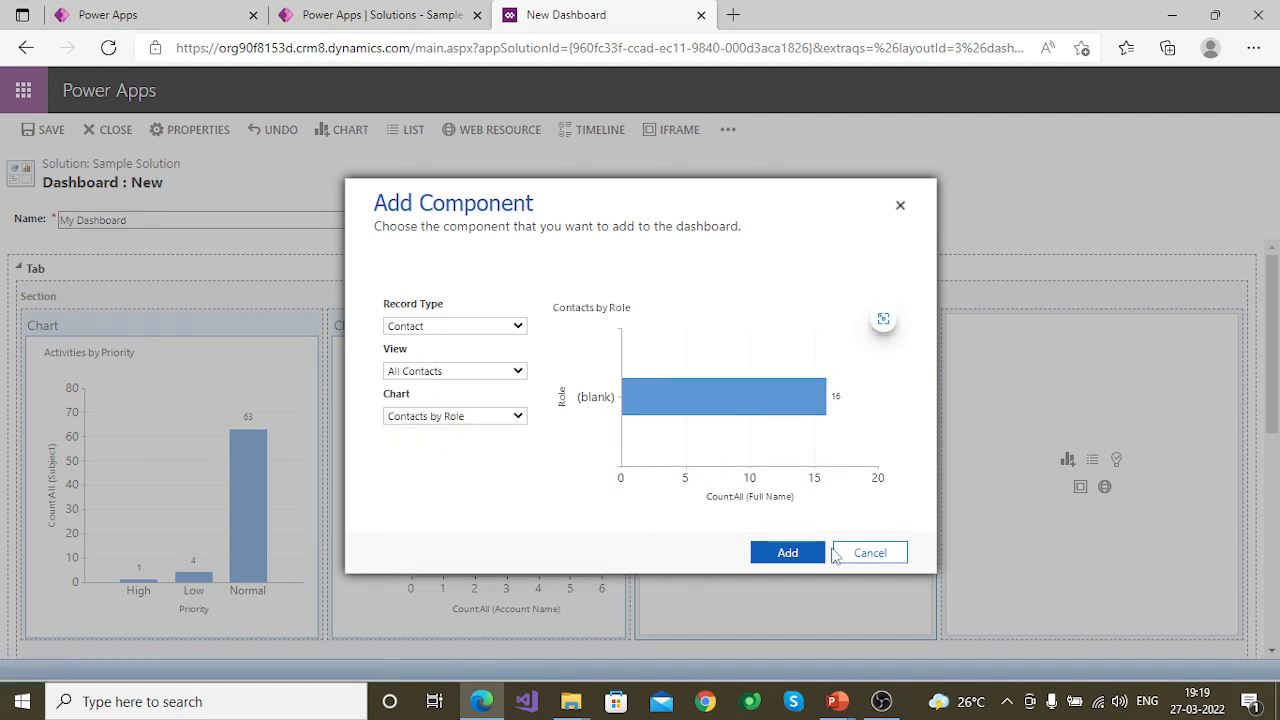
left_click(797, 556)
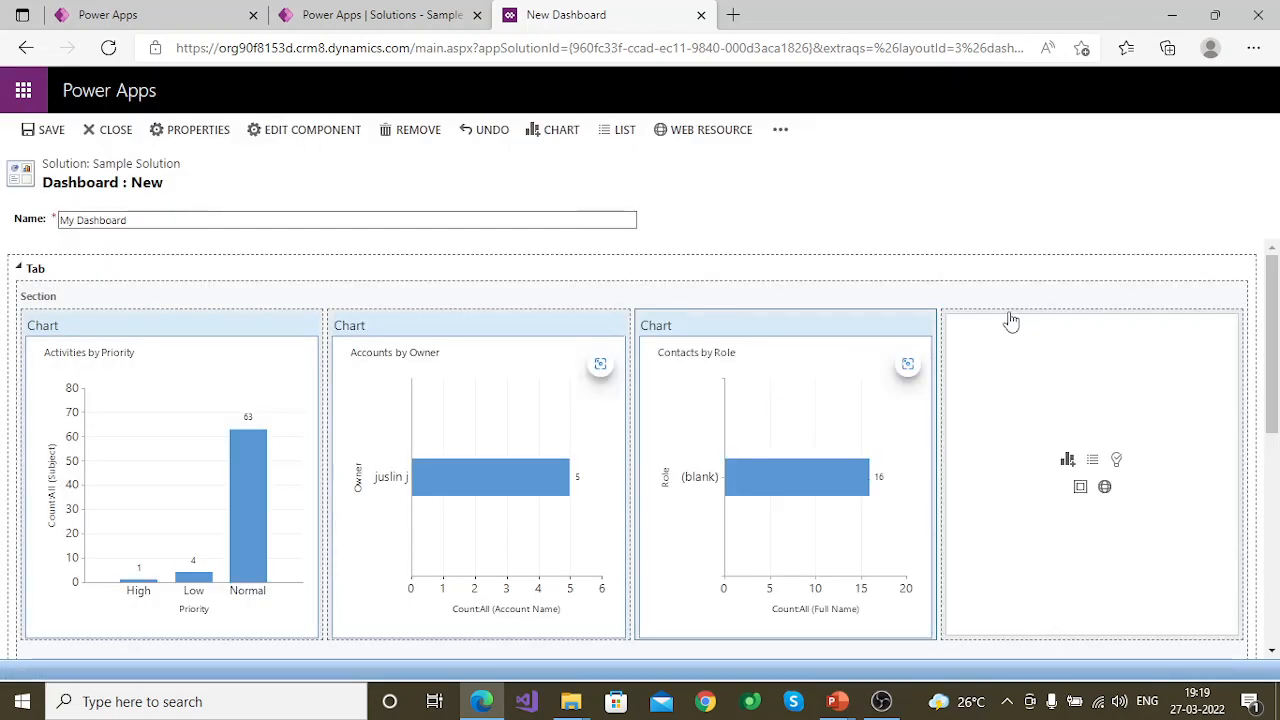
Start a chart component in the dashboard's fourth column with record type Opportunity.
left_click(1067, 459)
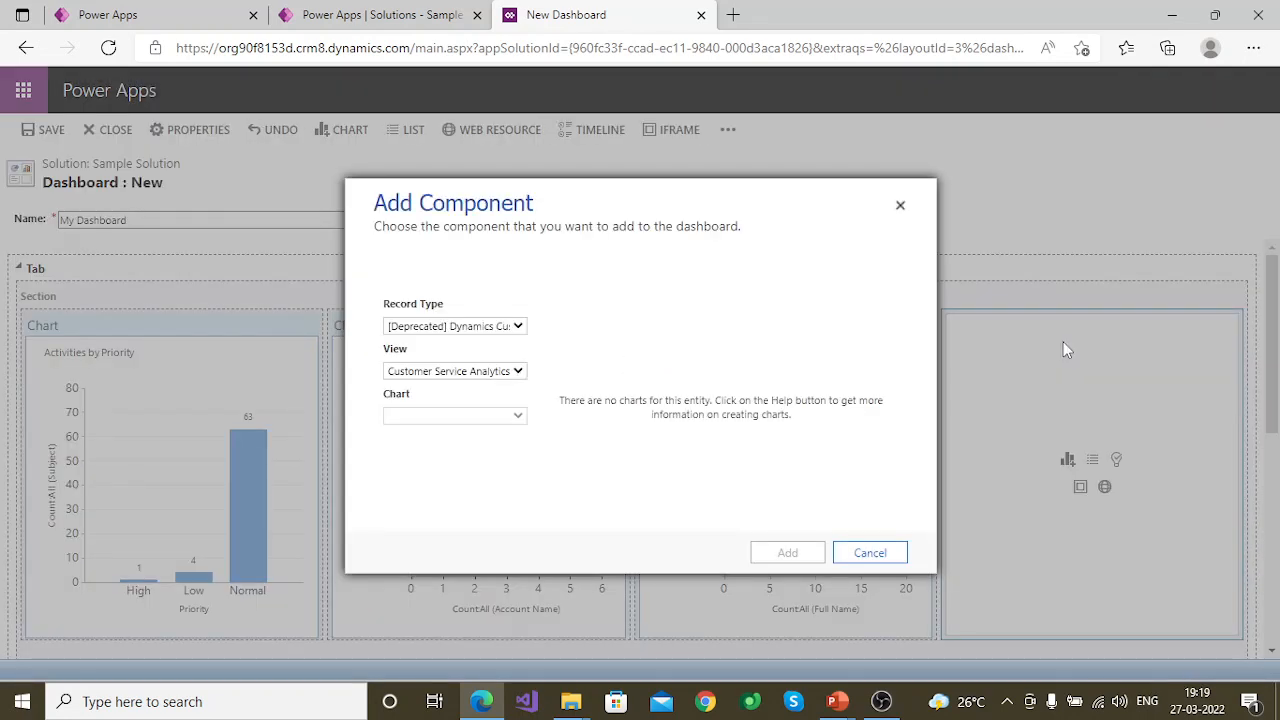
left_click(460, 328)
key("o")
key("p")
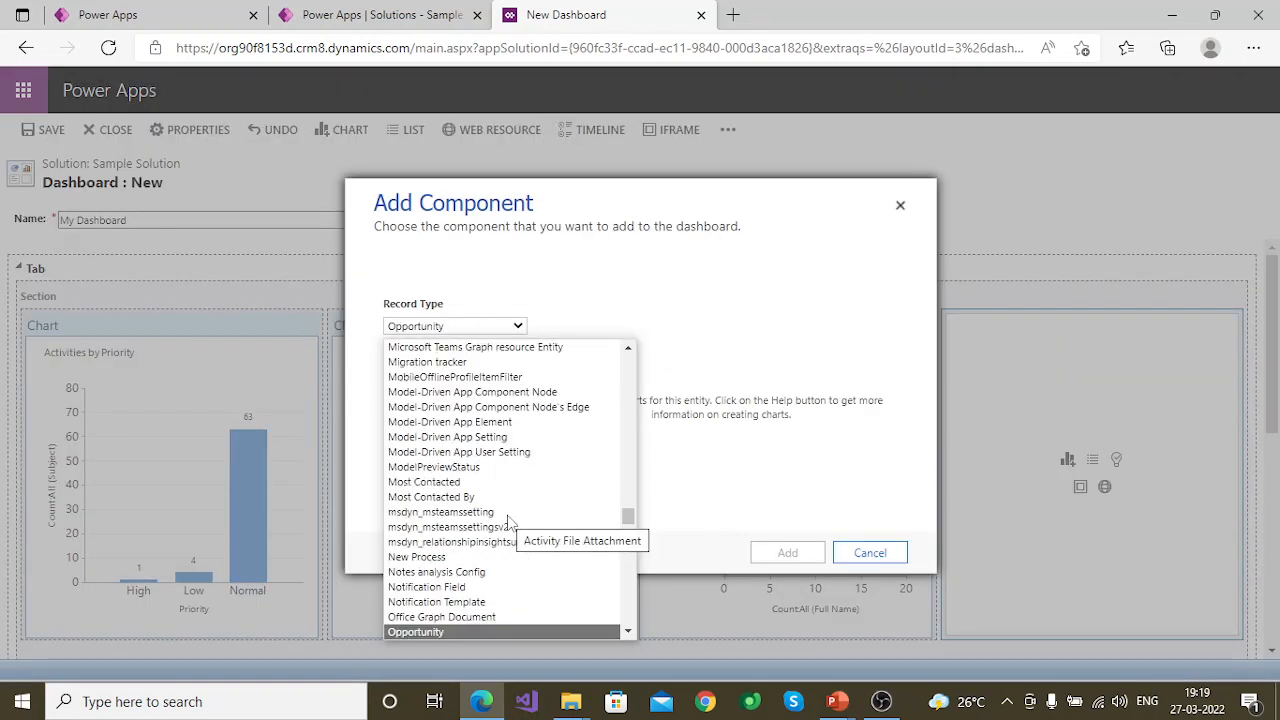
key("Return")
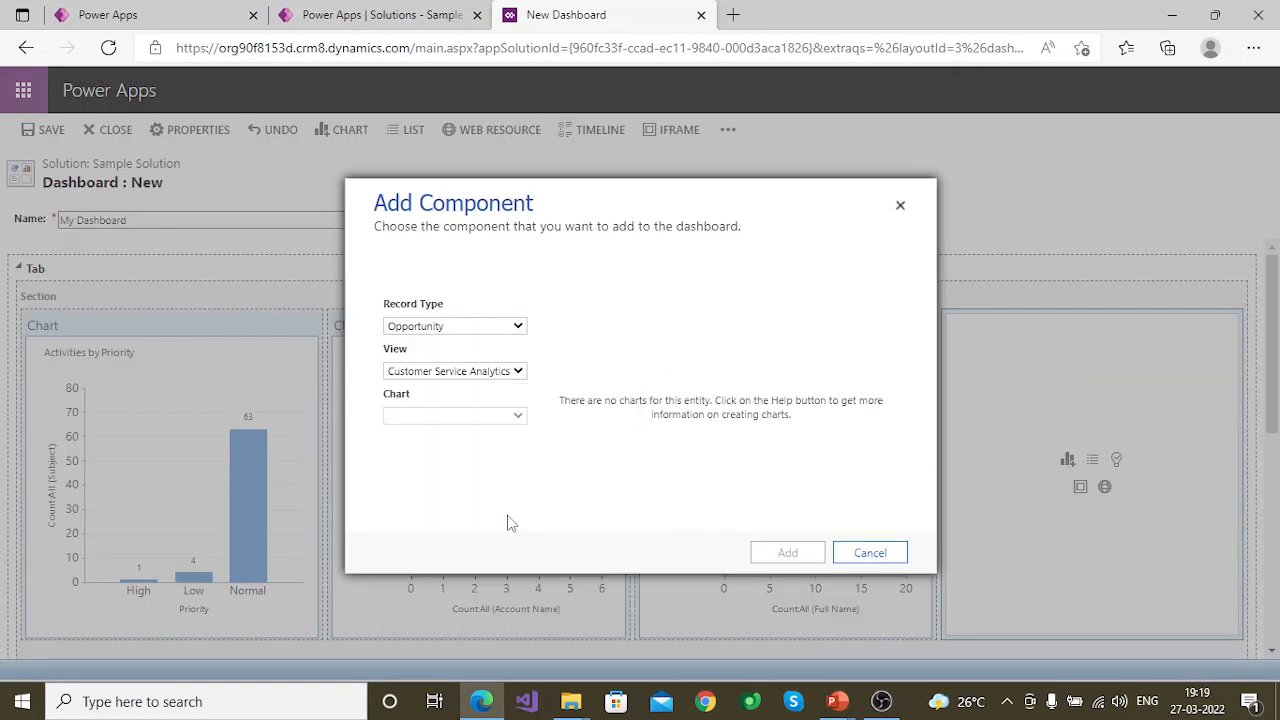
Try the Won Opportunities view for the opportunity chart component.
left_click(512, 372)
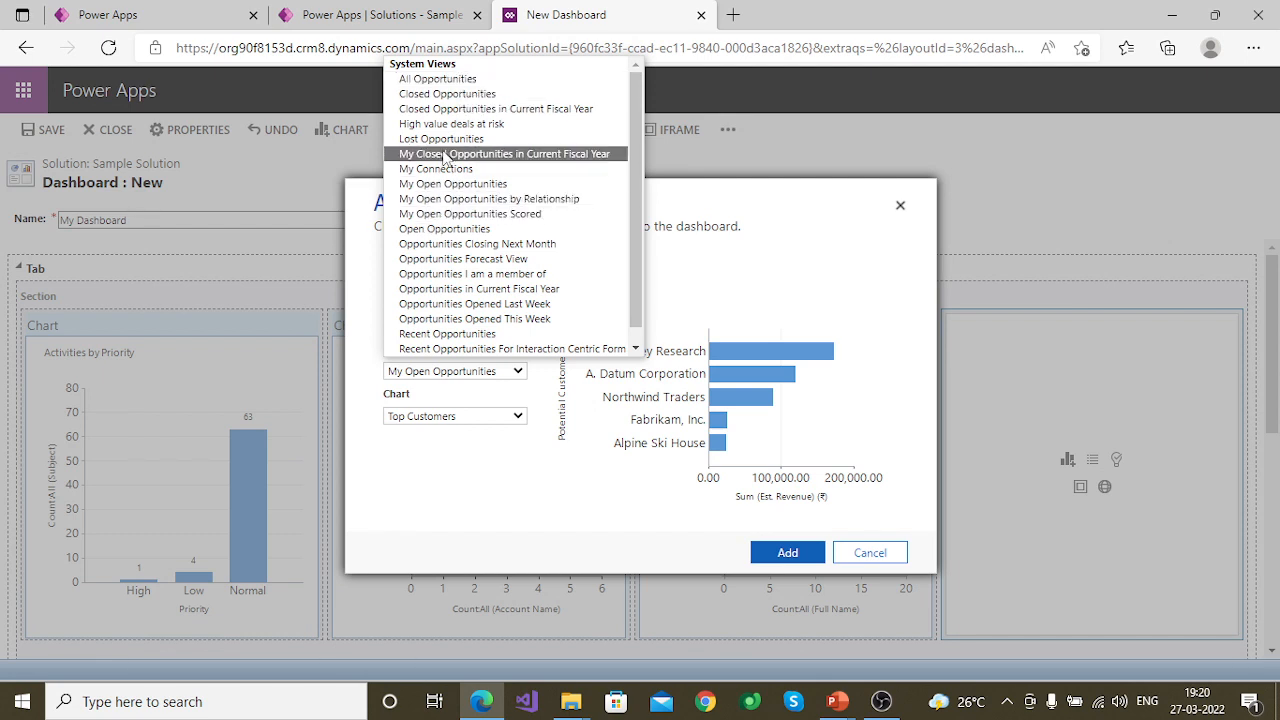
scroll(458, 318, "down", 1)
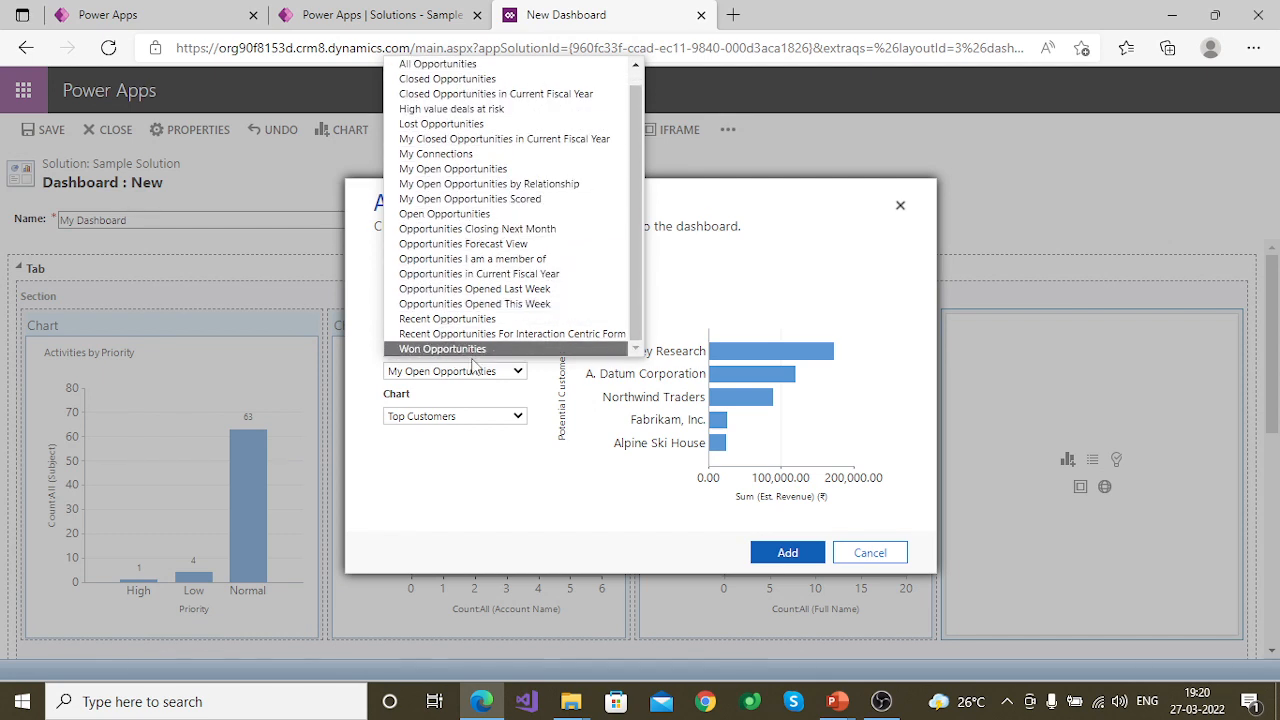
left_click(466, 349)
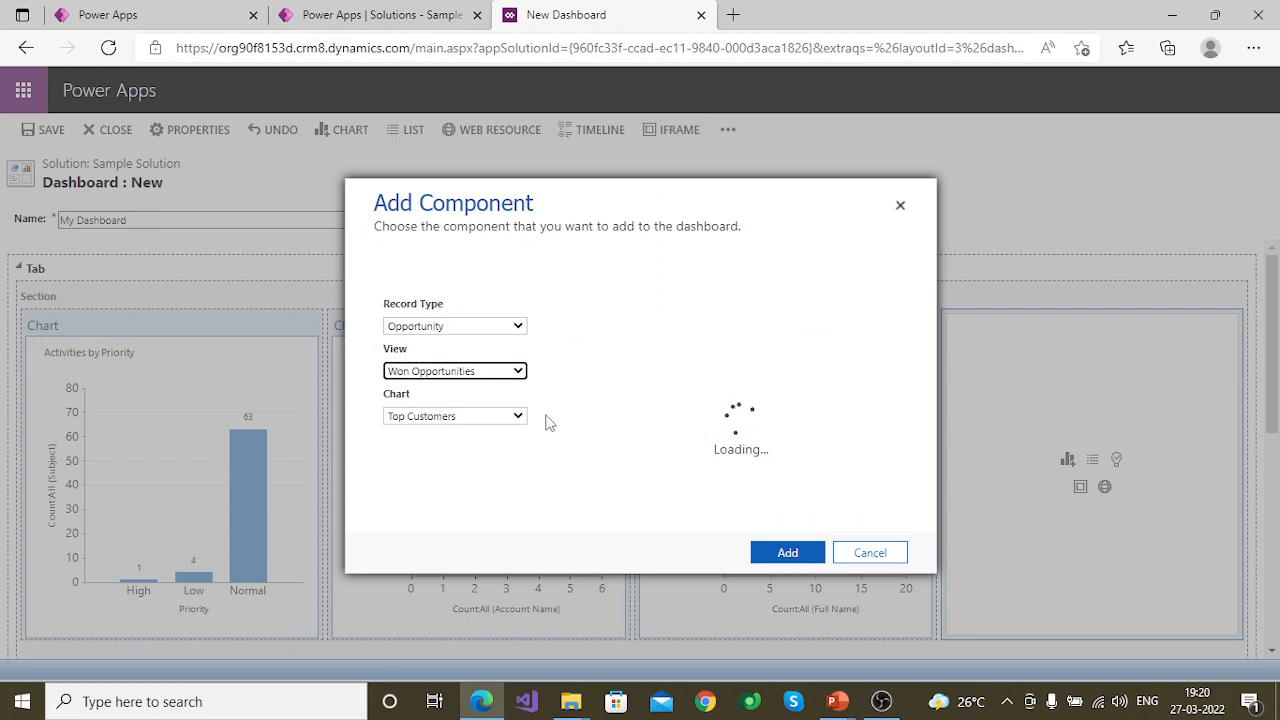
Choose the Sales Pipeline chart for the opportunity component and set its view to All Opportunities.
left_click(512, 417)
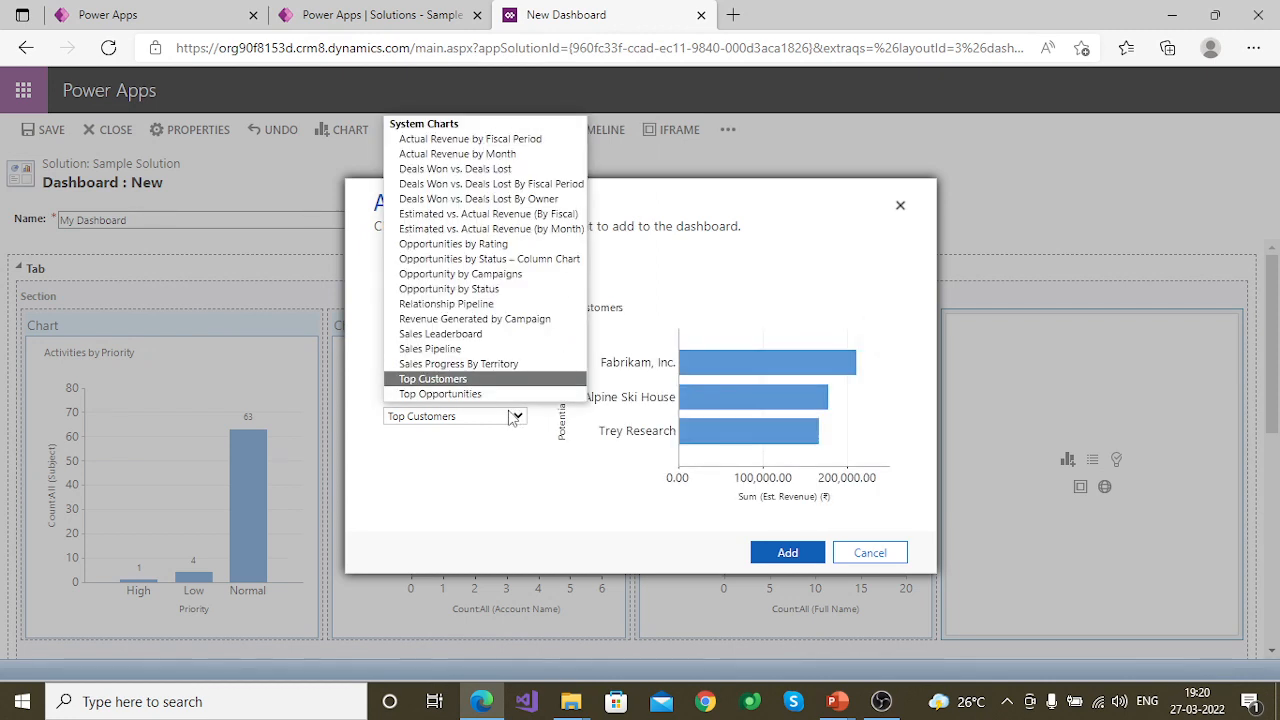
left_click(430, 349)
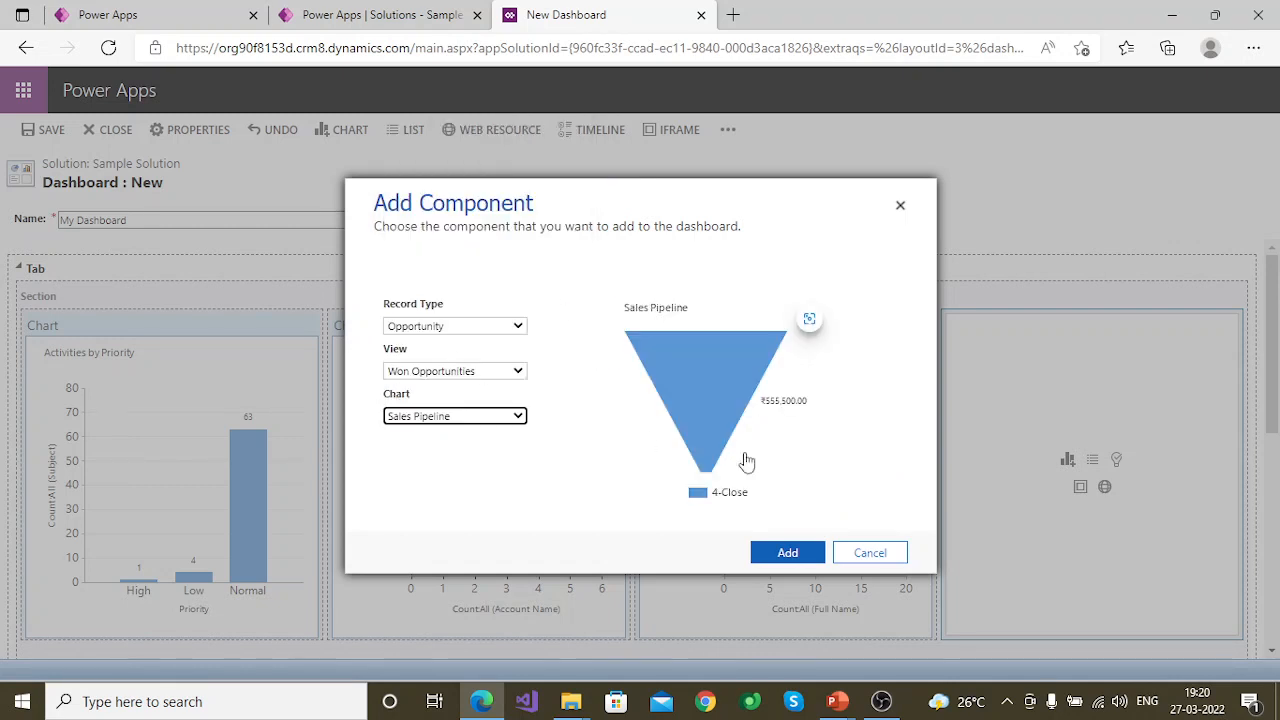
left_click(460, 418)
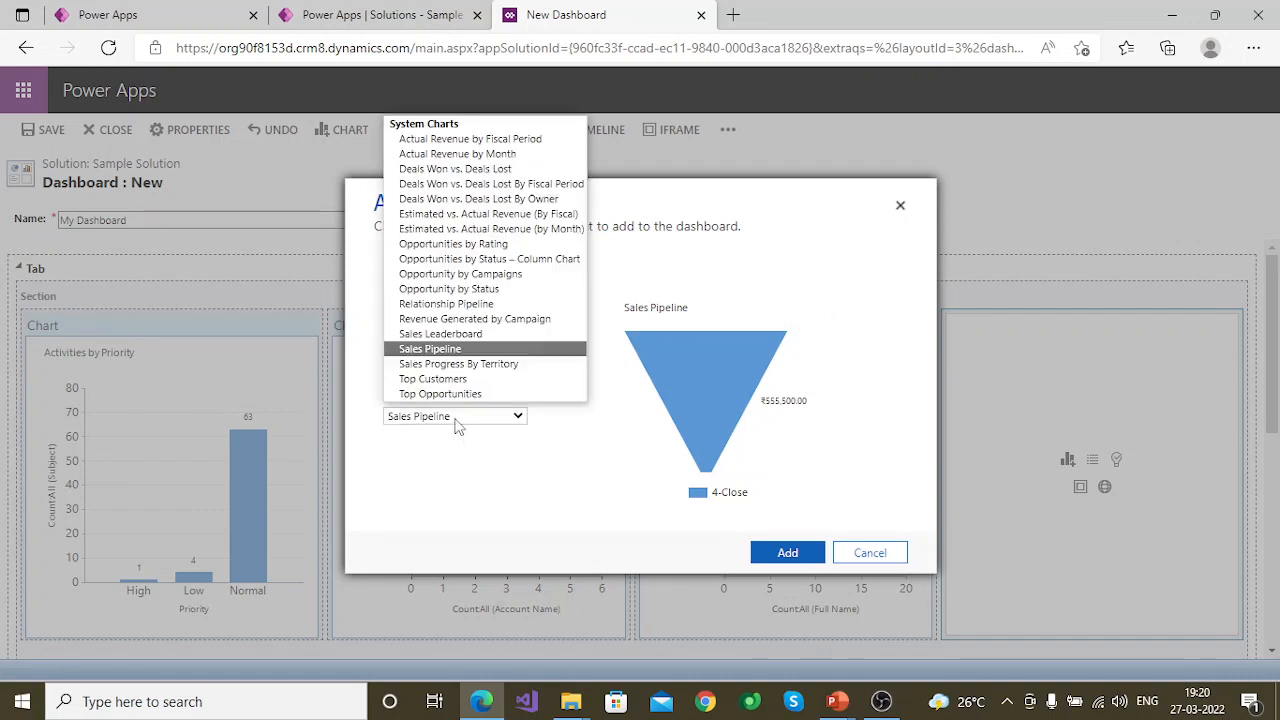
left_click(486, 371)
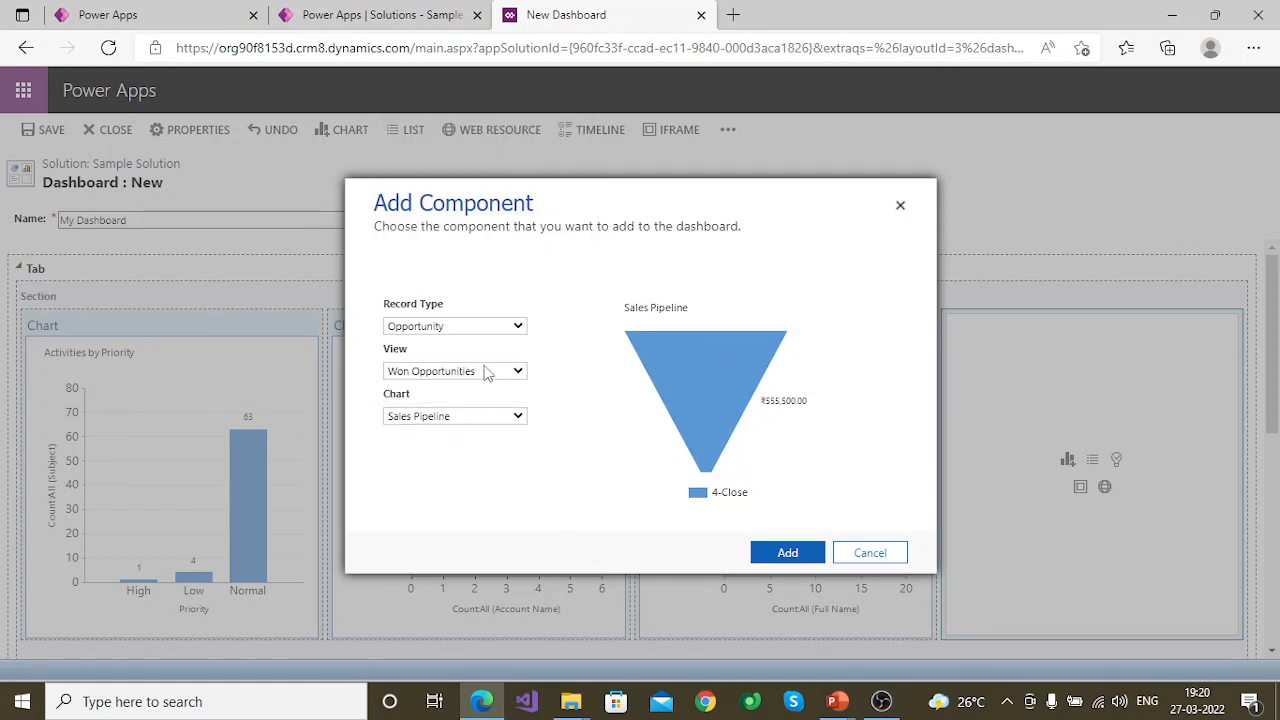
left_click(486, 371)
left_click(416, 65)
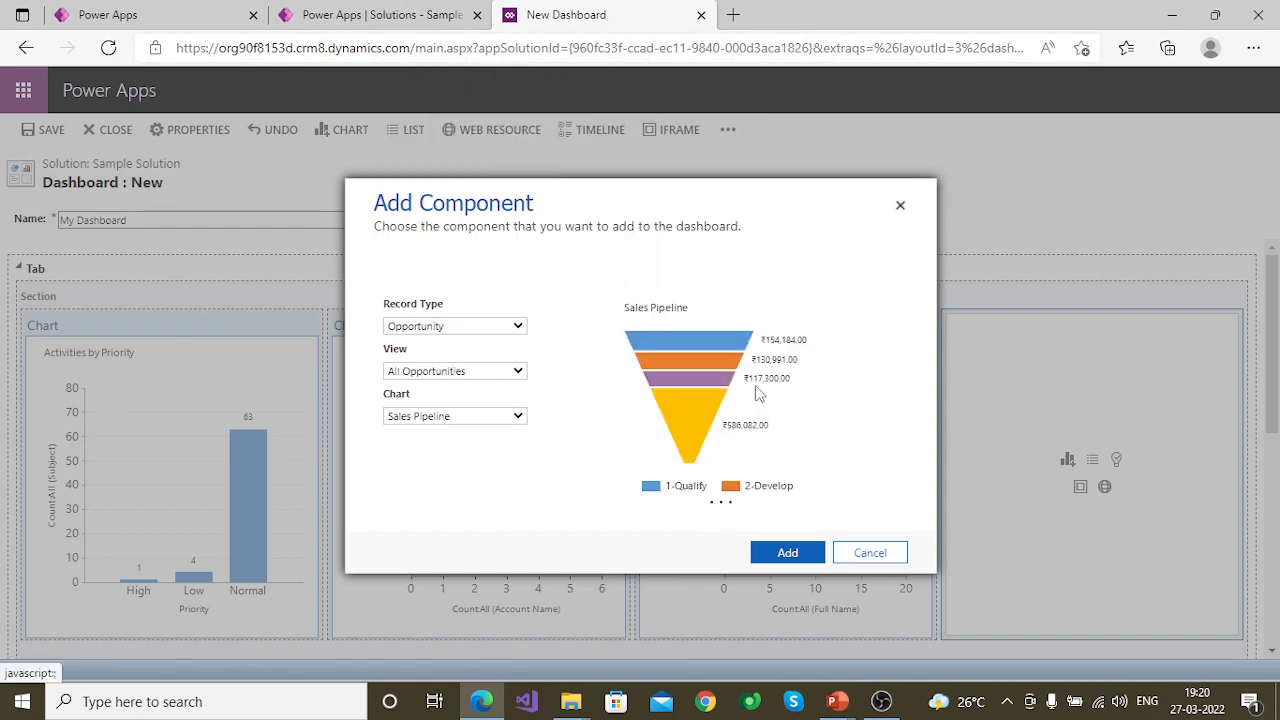
Add the configured Sales Pipeline chart to the dashboard's fourth column and review the layout.
left_click(787, 555)
scroll(1192, 468, "down", 1)
scroll(1192, 468, "down", 5)
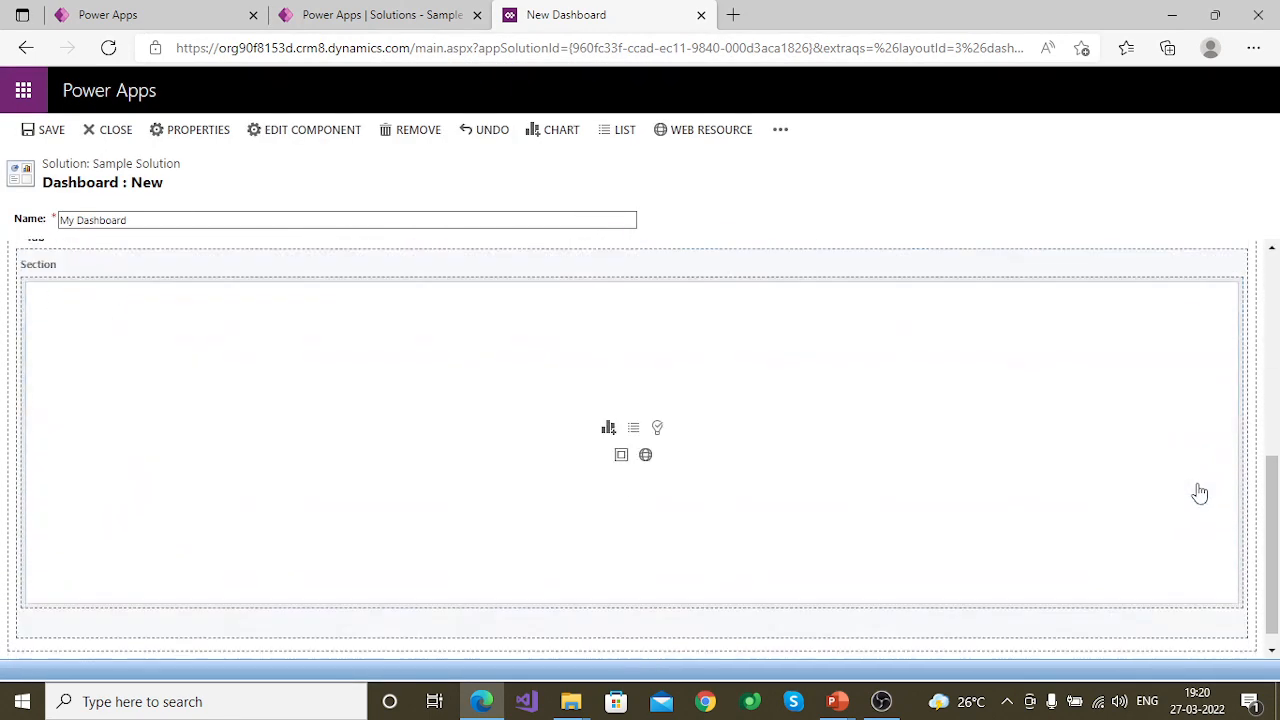
scroll(688, 456, "up", 5)
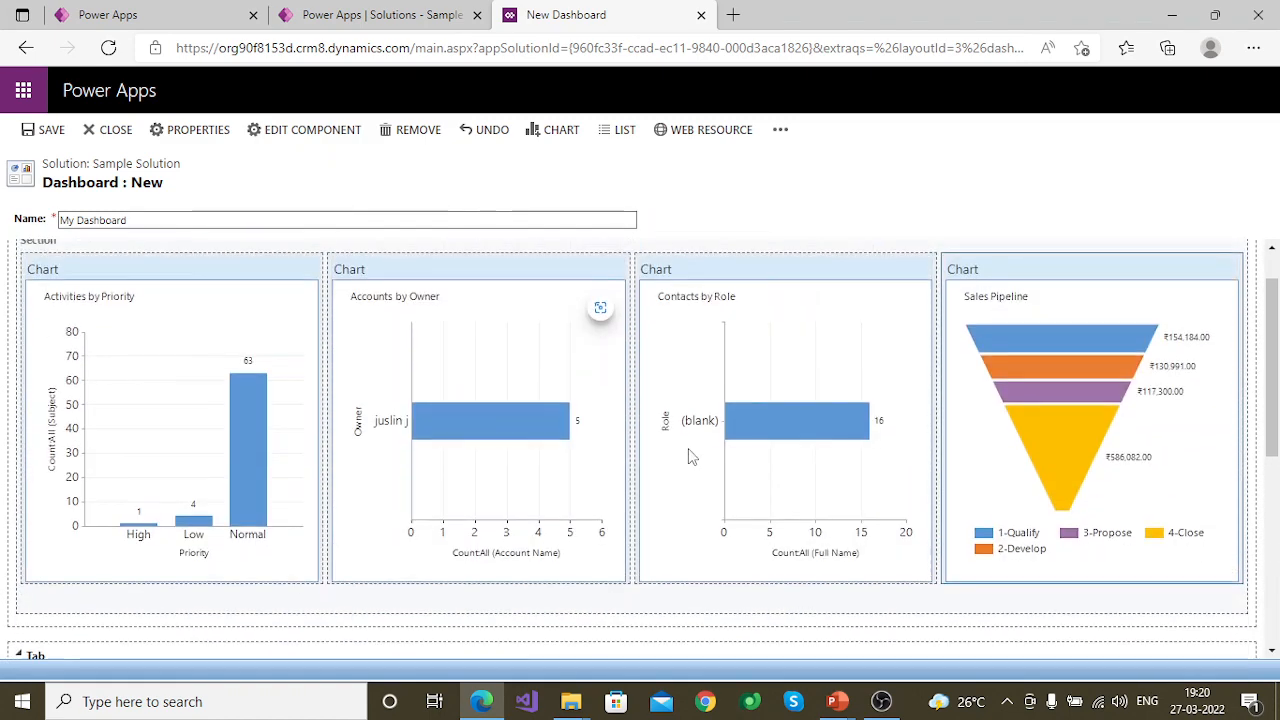
Start a list component in the dashboard's empty lower section with record type Activities.
scroll(688, 456, "down", 5)
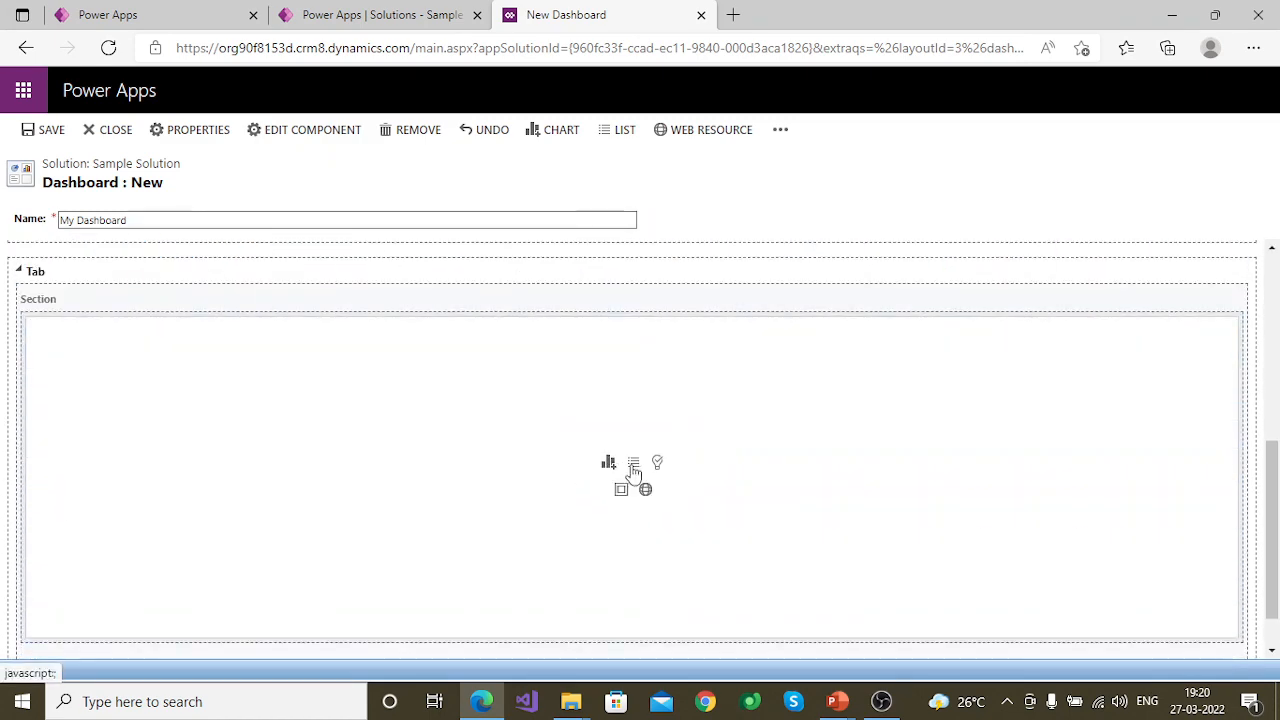
double_click(876, 442)
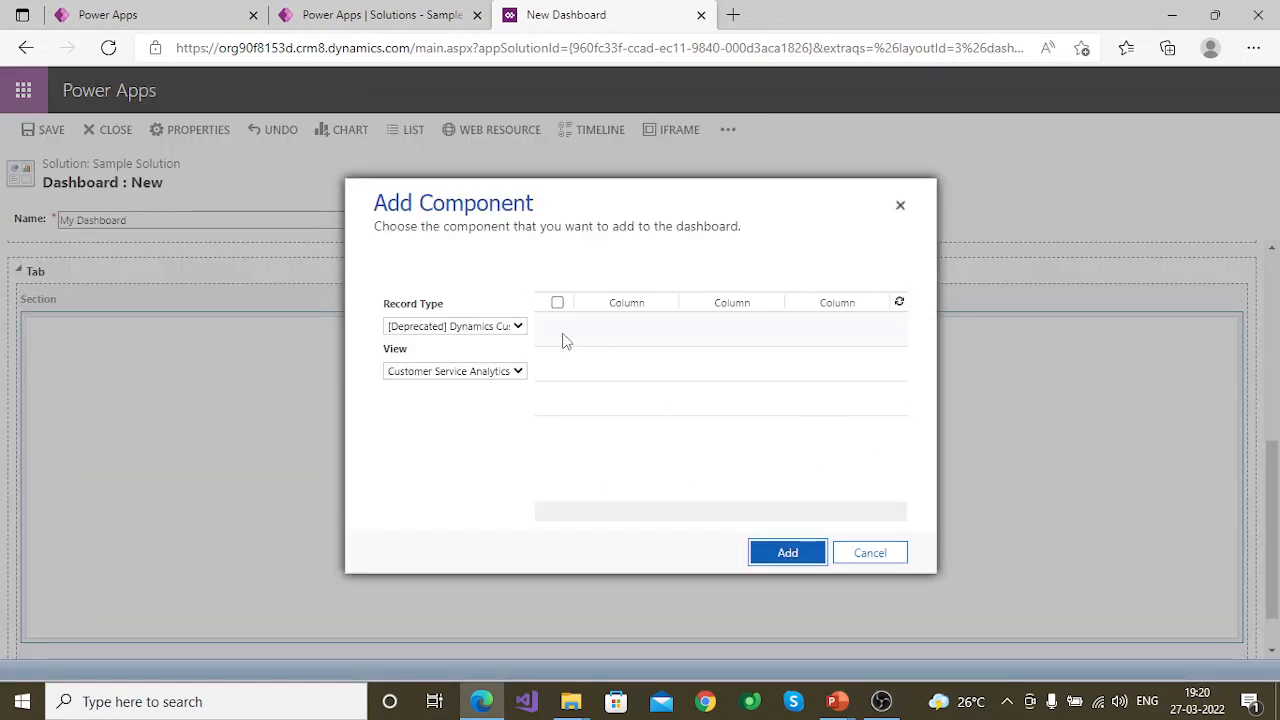
left_click(487, 330)
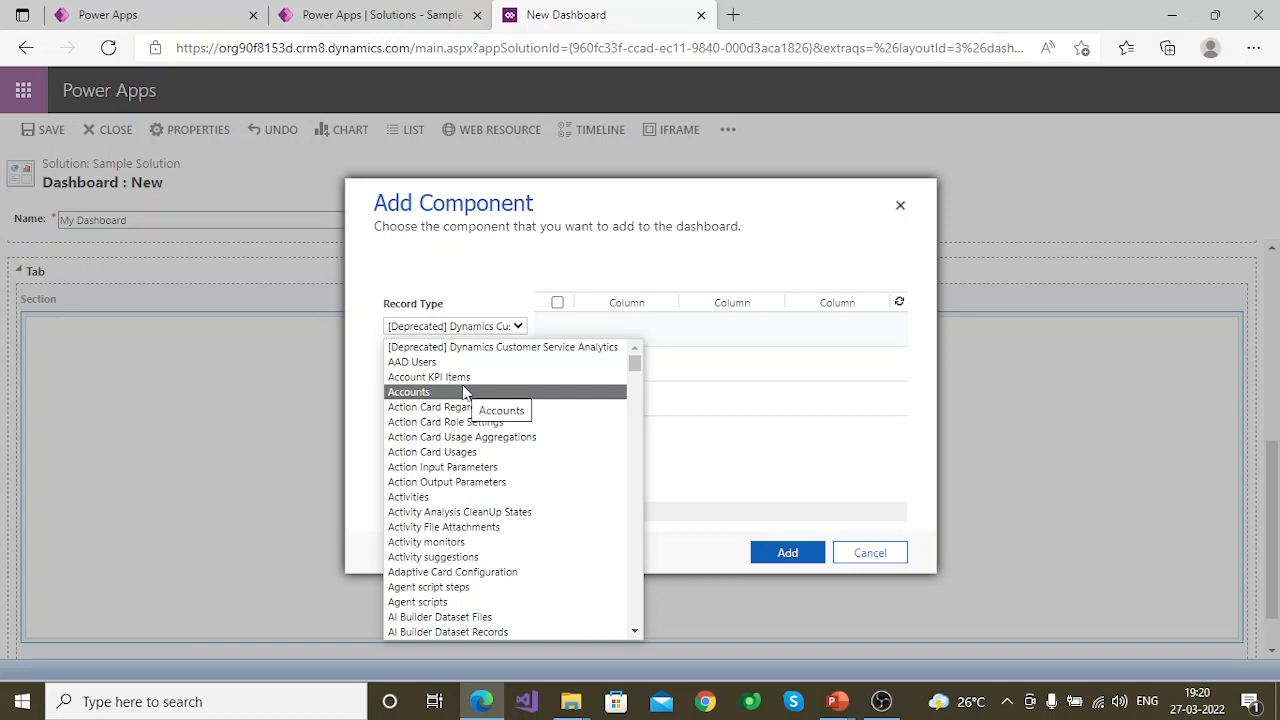
key("Down")
key("Down")
key("Down")
key("Down")
key("Down")
key("Down")
key("Down")
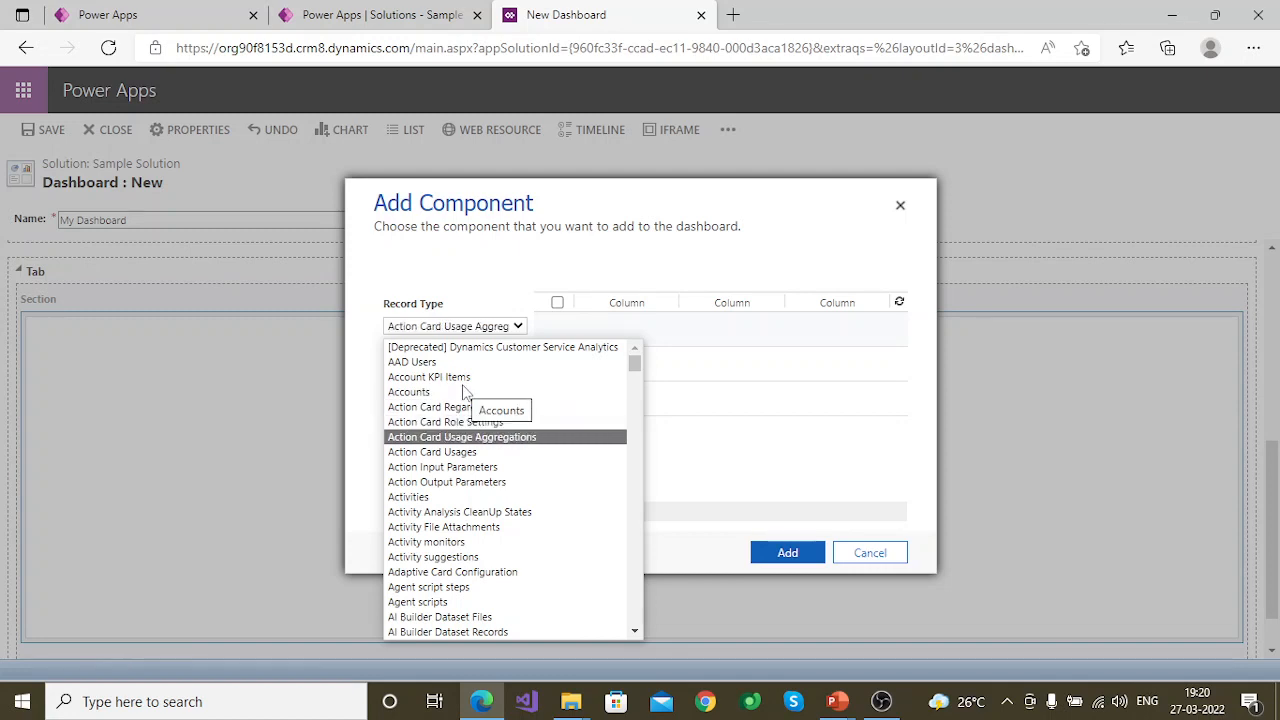
key("Return")
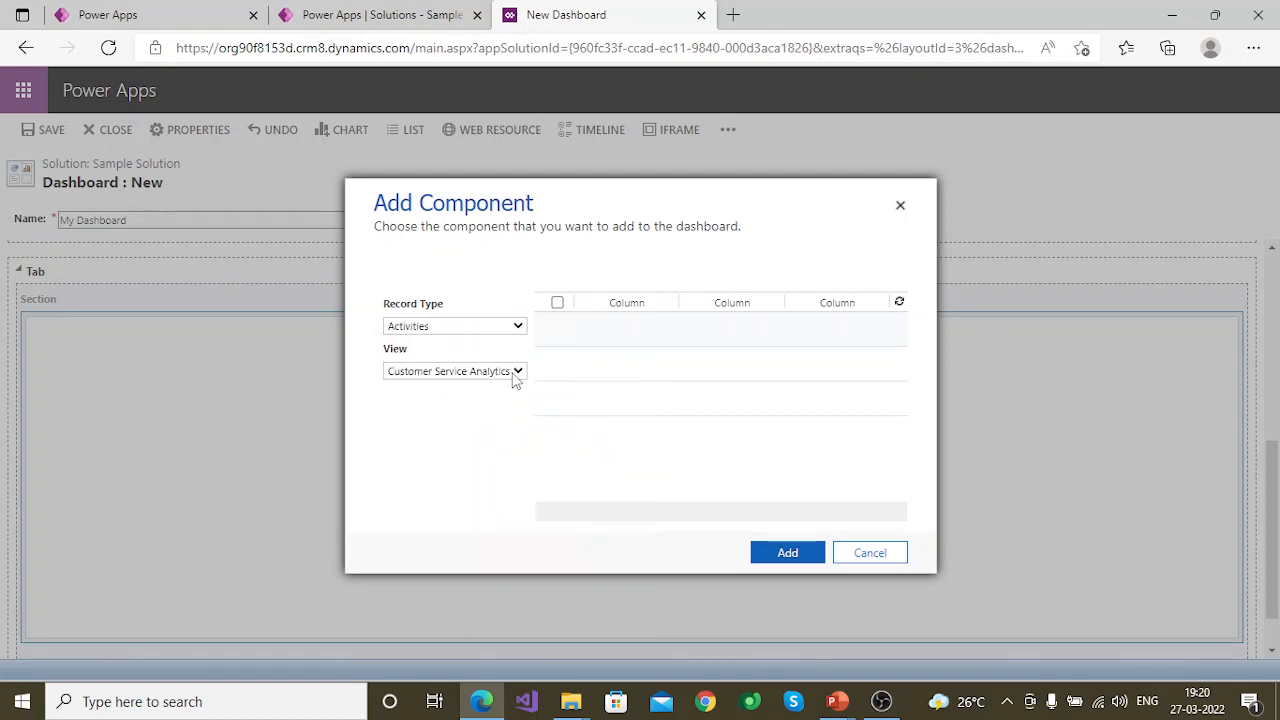
Set the list's view to Open Activities, add it to the lower section and save the dashboard.
left_click(508, 373)
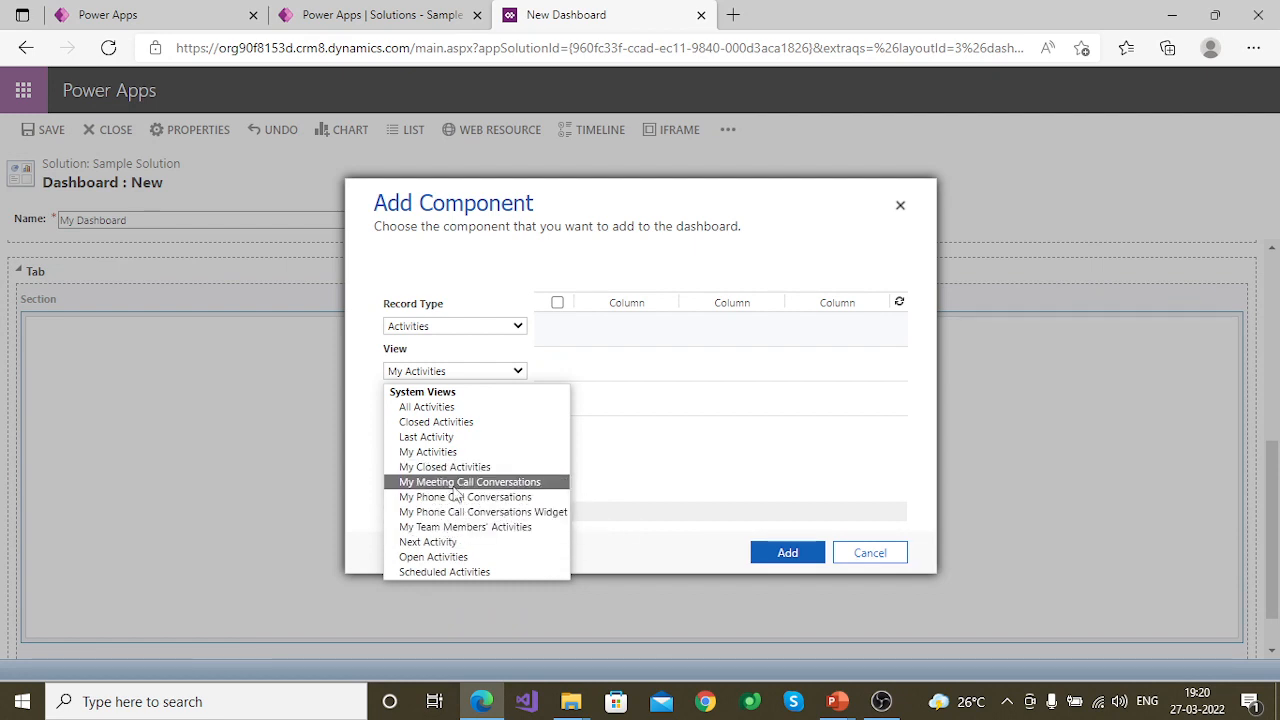
left_click(466, 557)
left_click(795, 558)
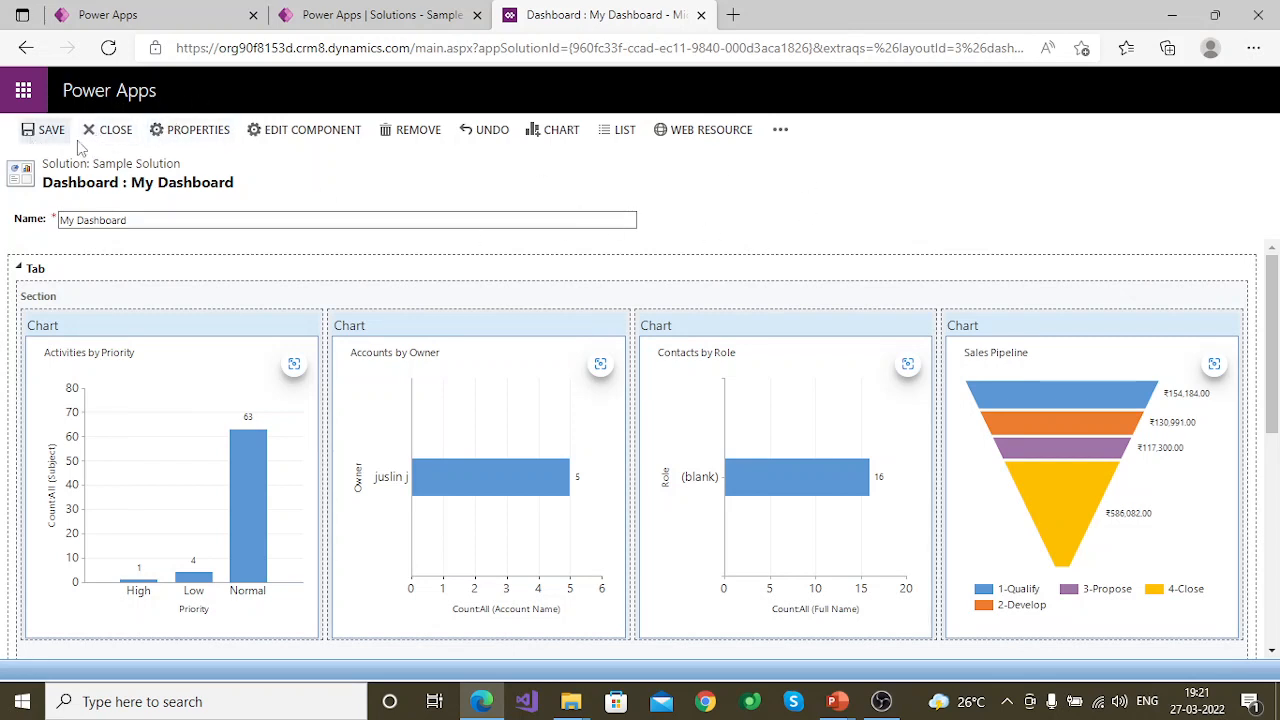
left_click(780, 130)
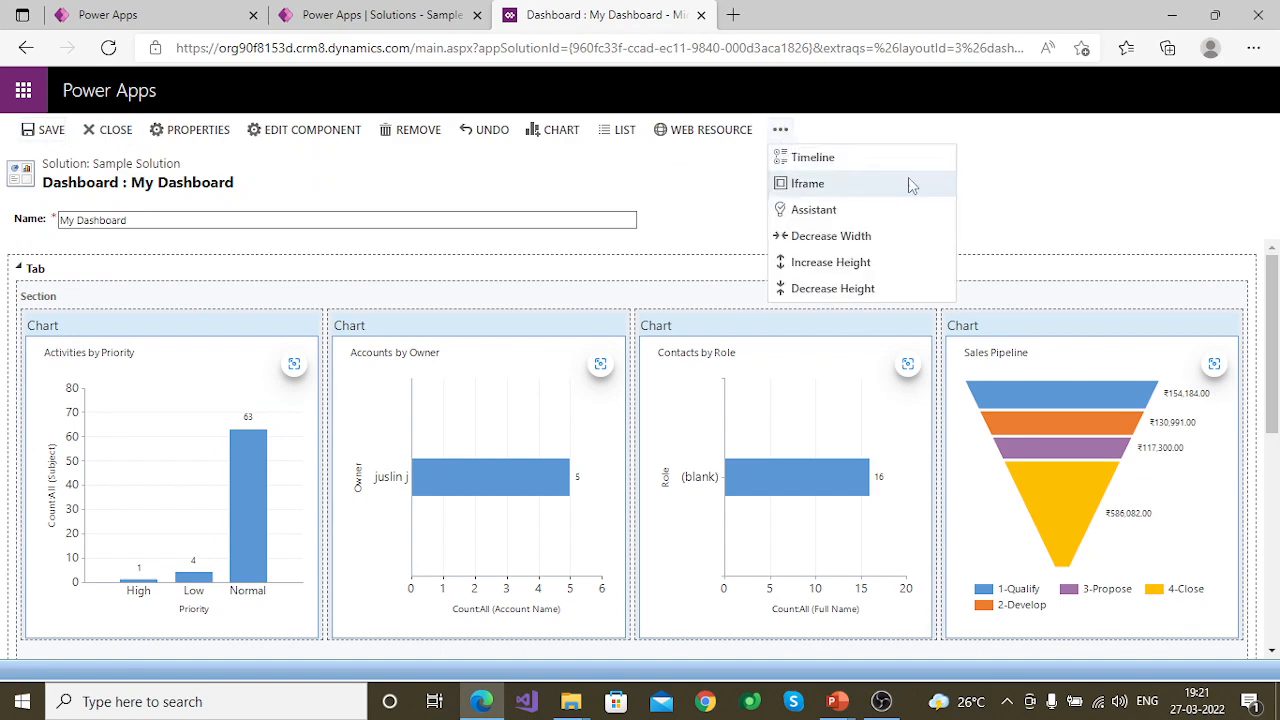
left_click(1032, 187)
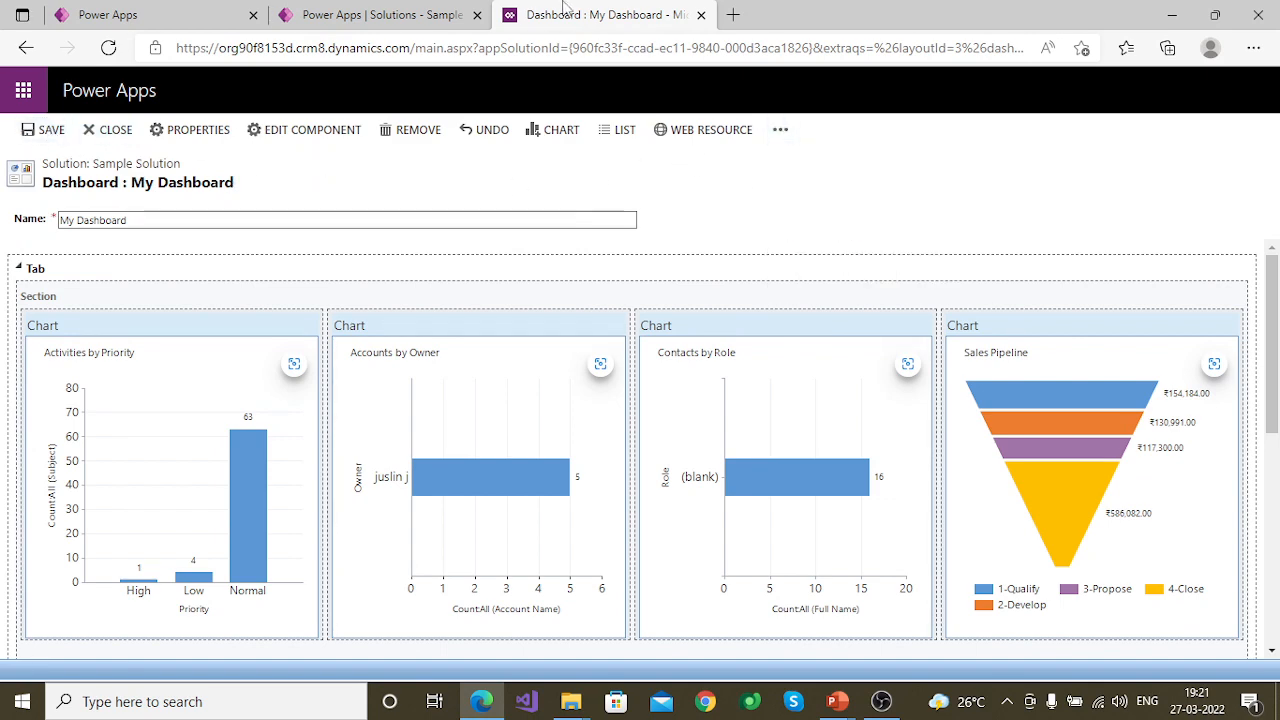
Return to the Sample Solution, confirm that the new dashboard is done and close the dashboard editor.
left_click(380, 15)
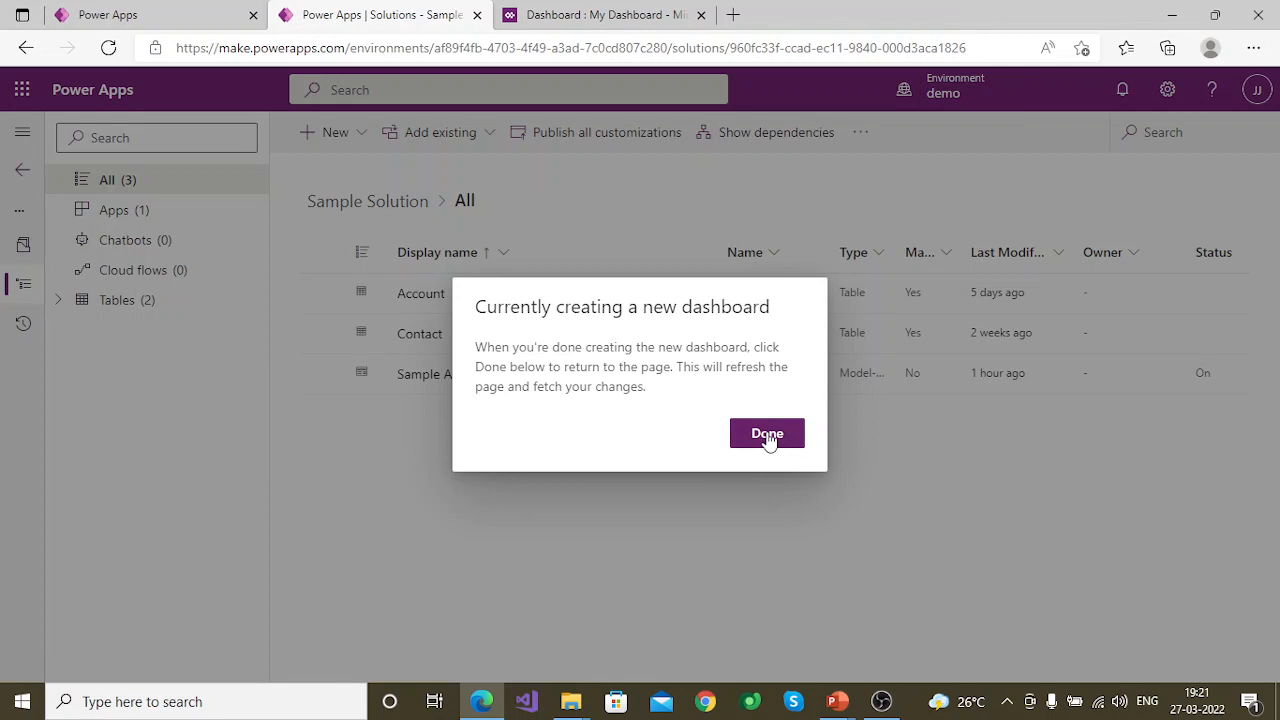
left_click(775, 436)
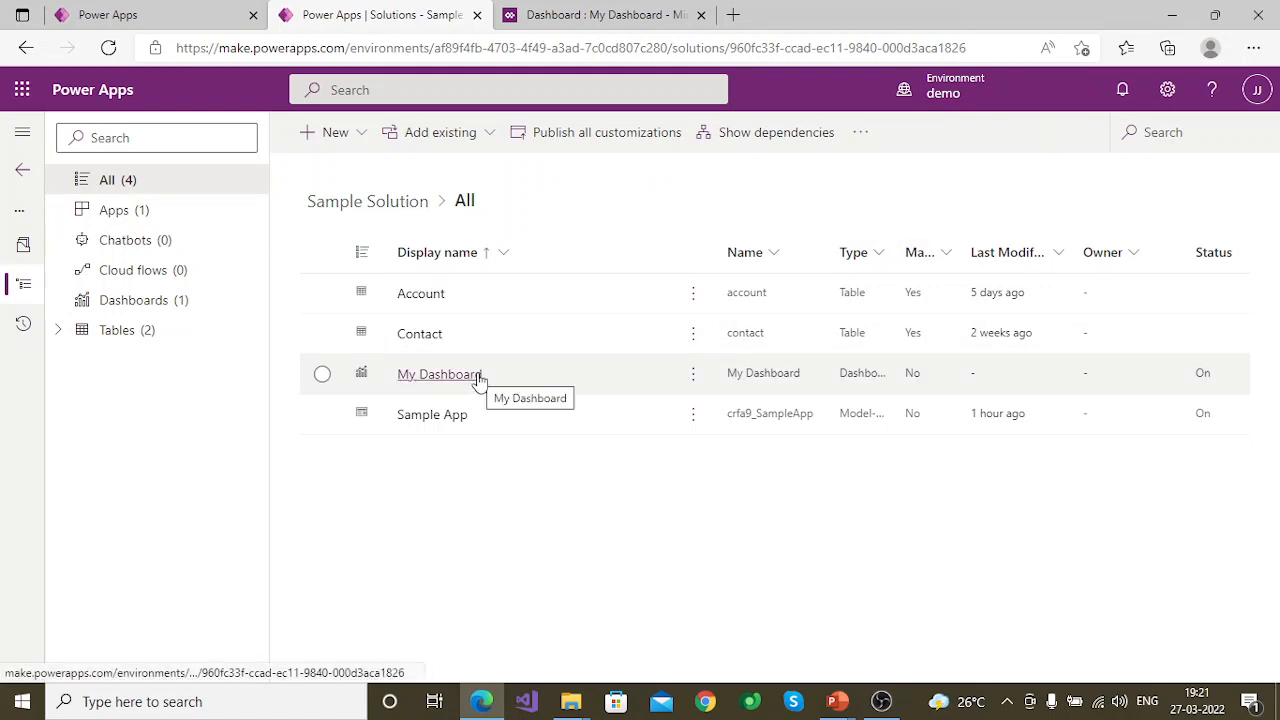
left_click(702, 16)
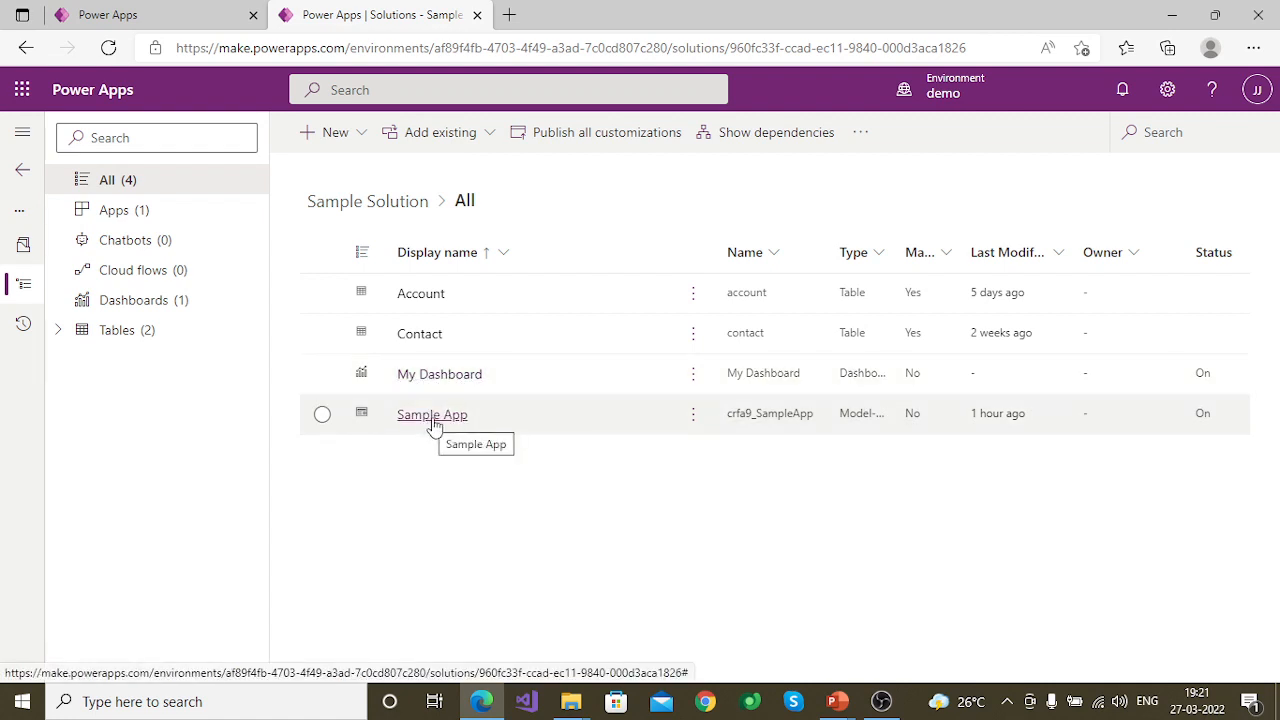
Open the Sample App's site map for editing and select its Dashboards subarea.
left_click(440, 418)
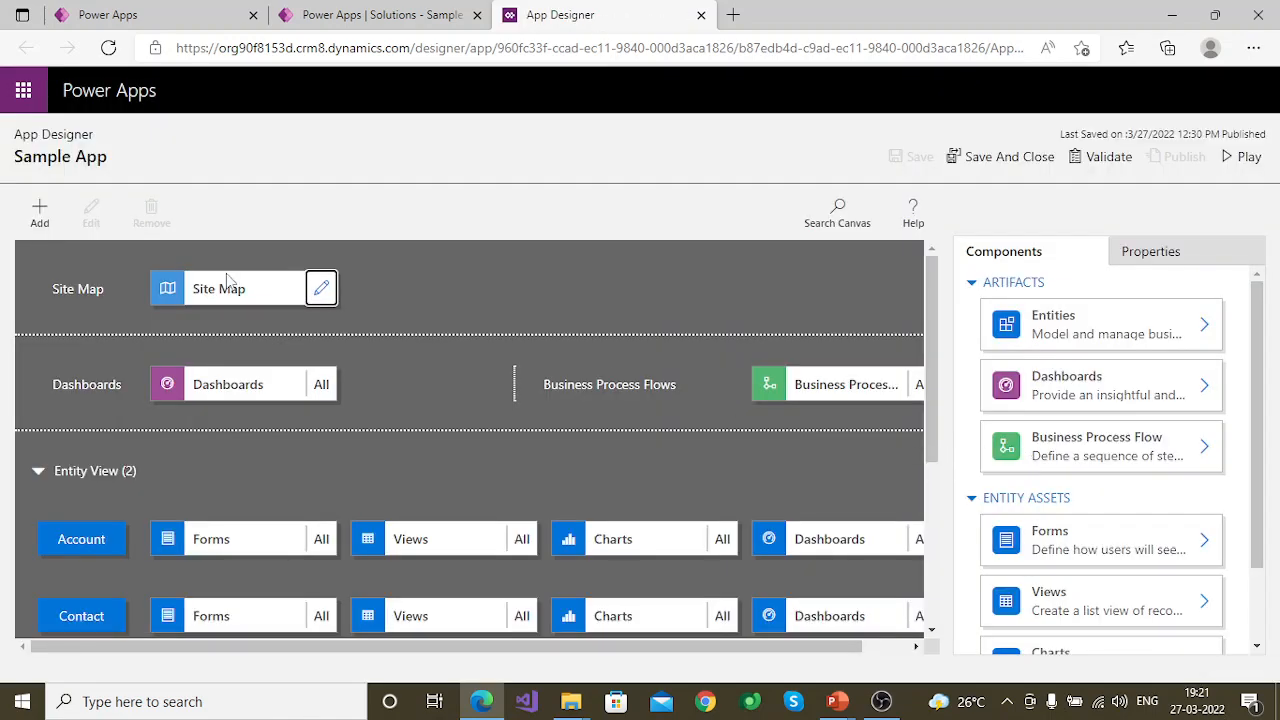
left_click(319, 290)
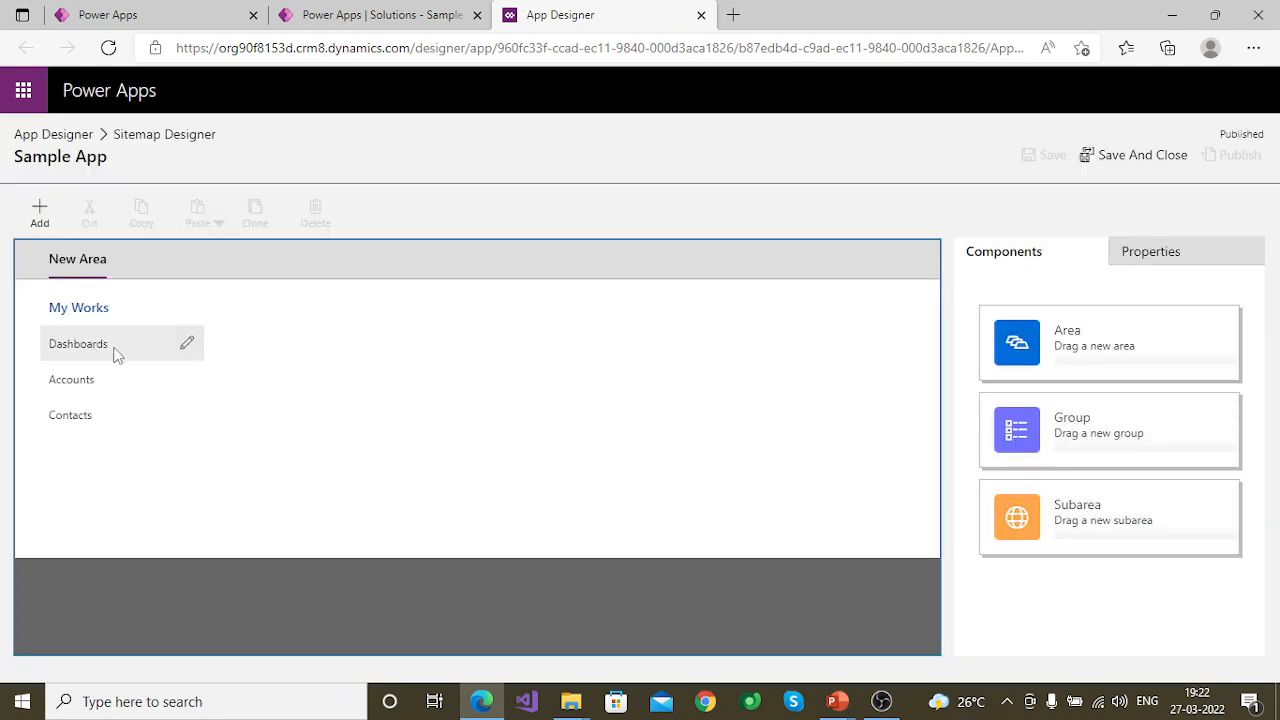
left_click(115, 355)
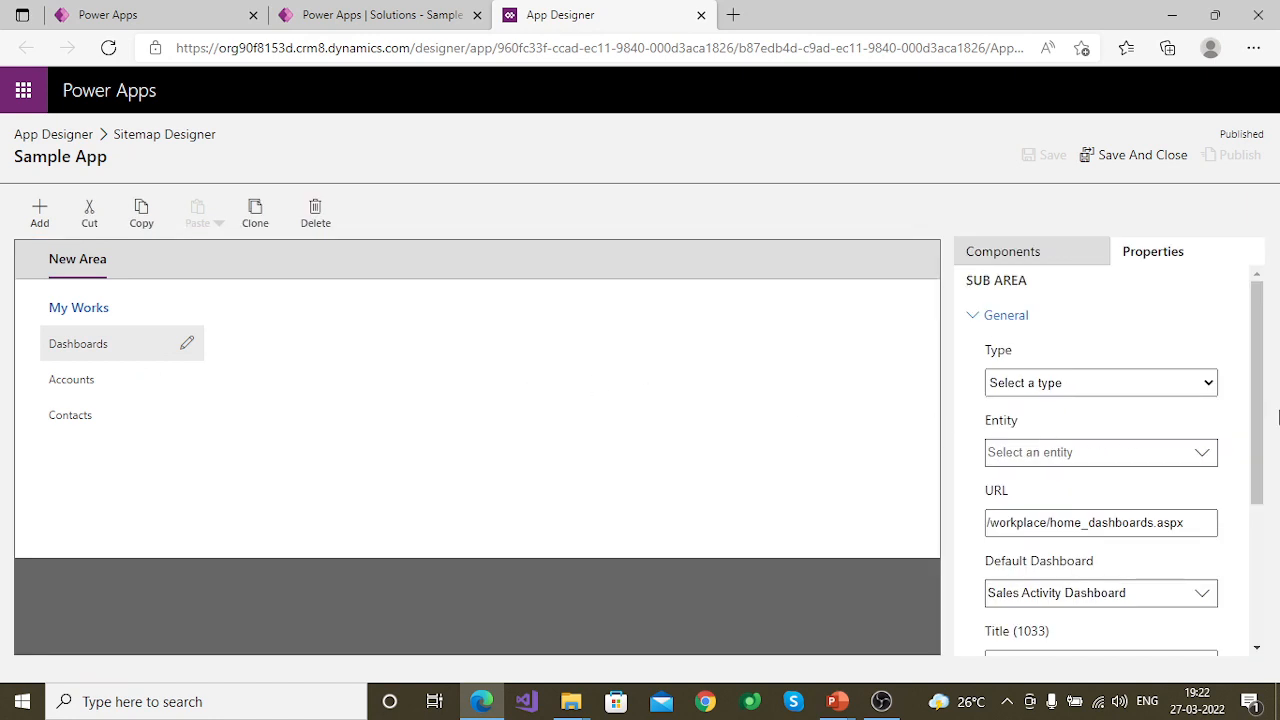
Try the Dashboard type for the Dashboards subarea and check which default dashboards are offered.
left_click(1213, 381)
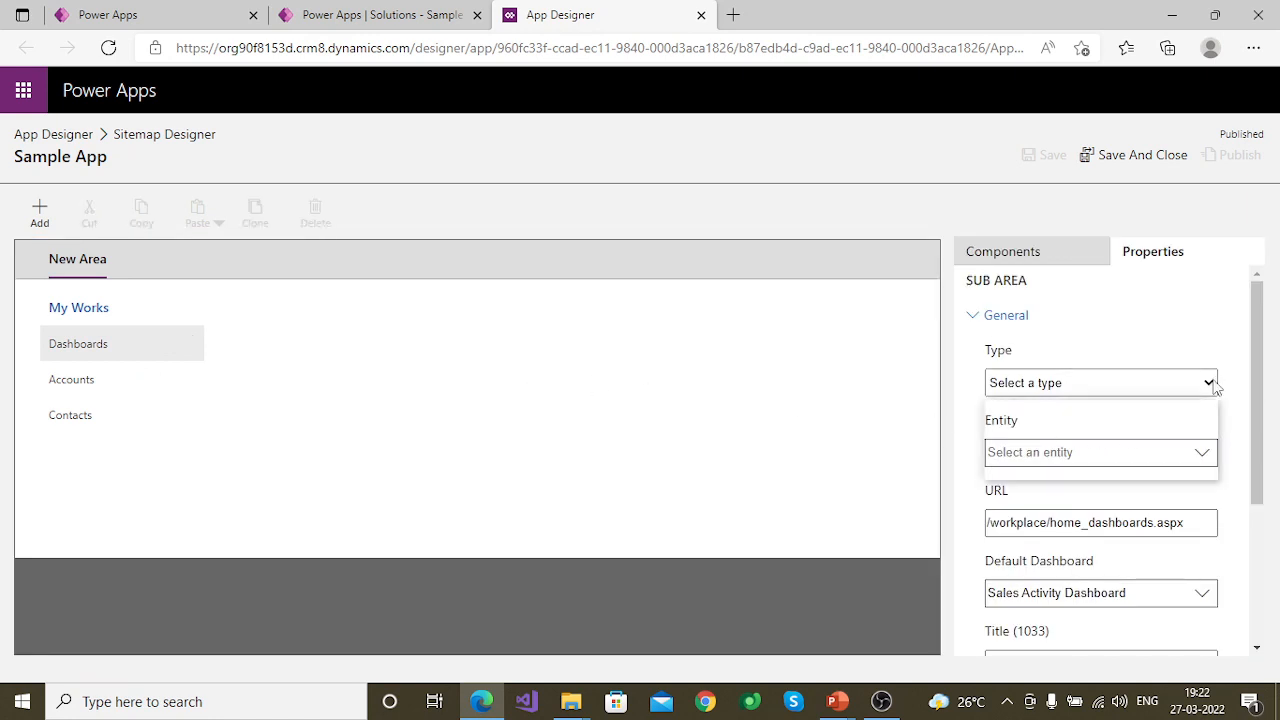
left_click(1063, 422)
scroll(1209, 455, "down", 2)
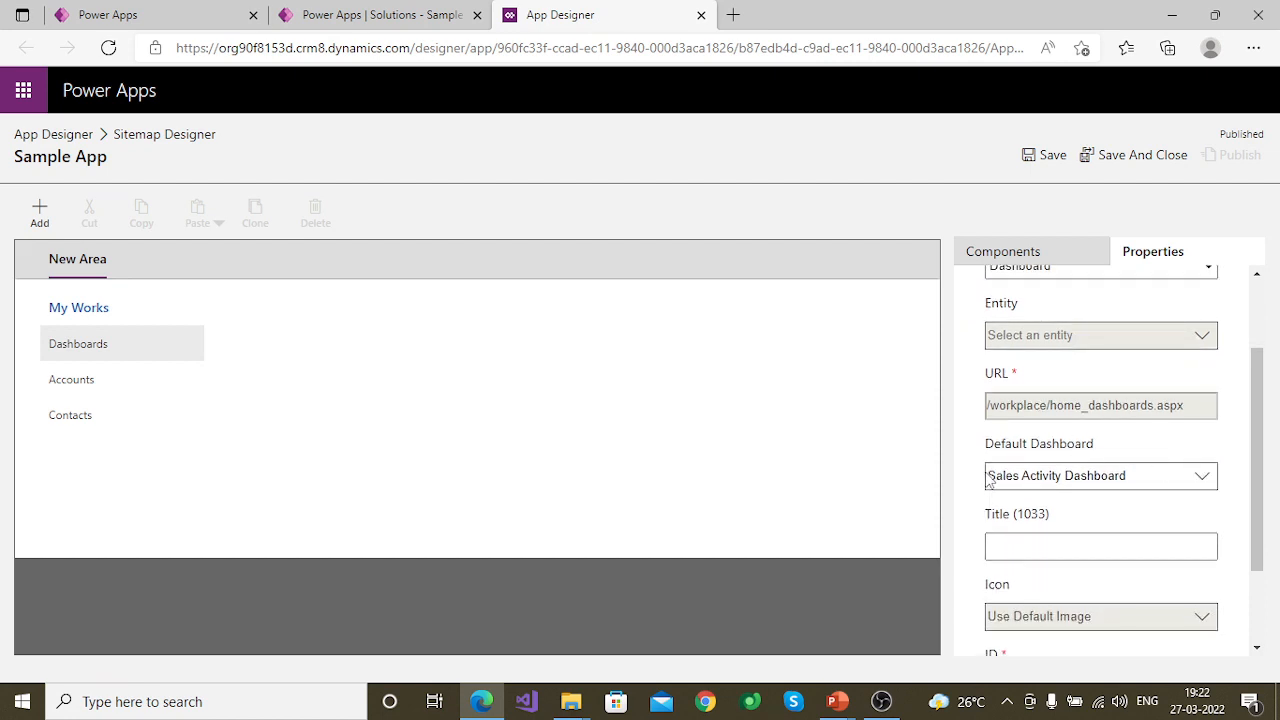
left_click(1205, 478)
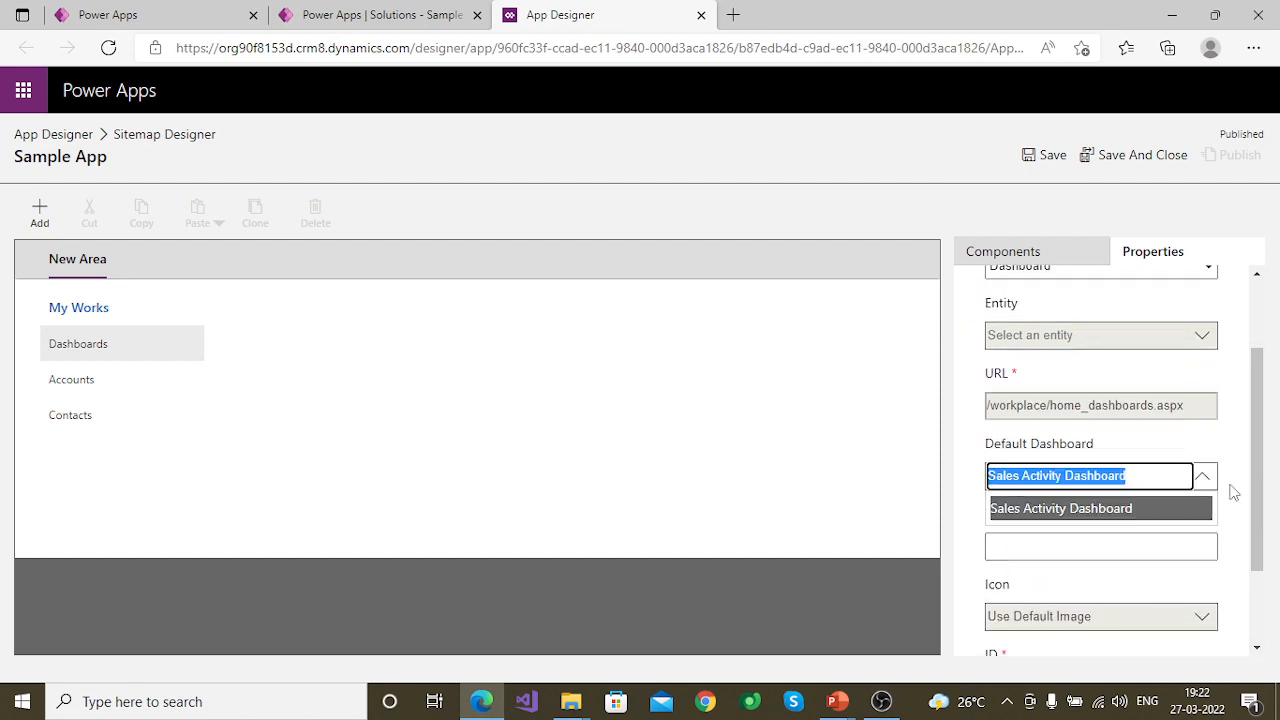
left_click(1250, 433)
left_click(1208, 475)
scroll(1194, 437, "up", 2)
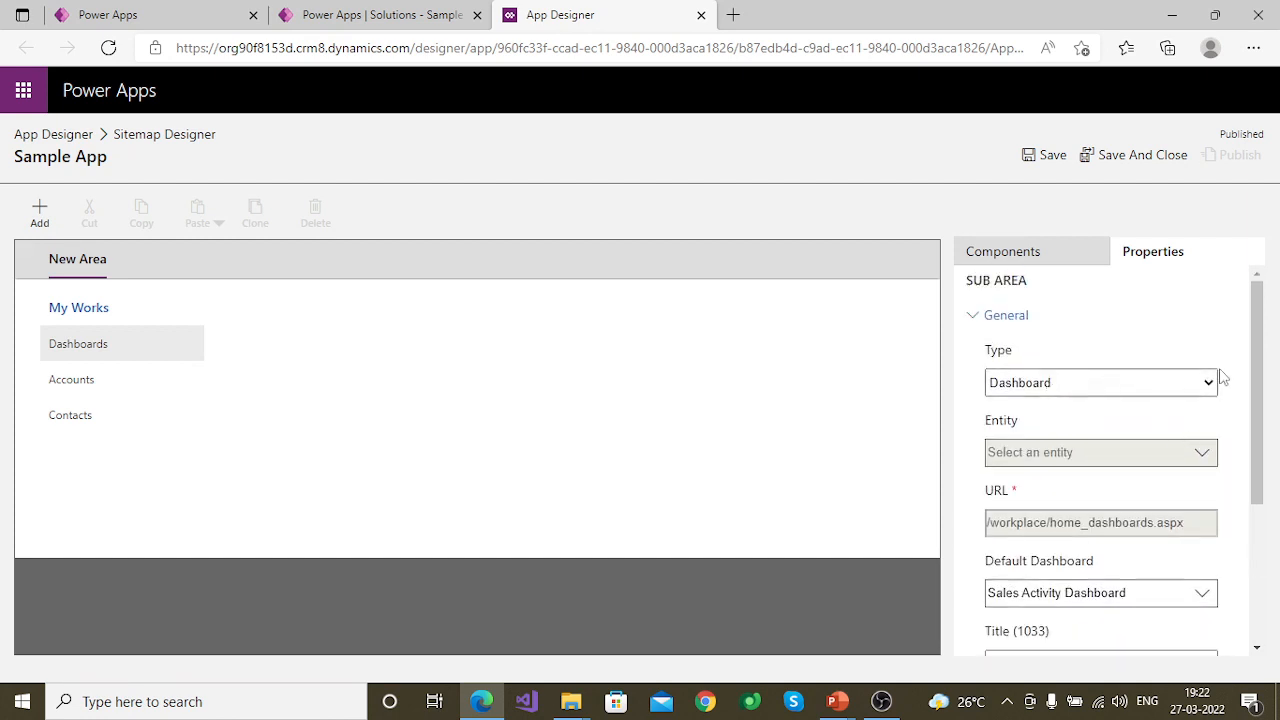
left_click(1210, 386)
left_click(1074, 422)
left_click(1090, 382)
left_click(1155, 407)
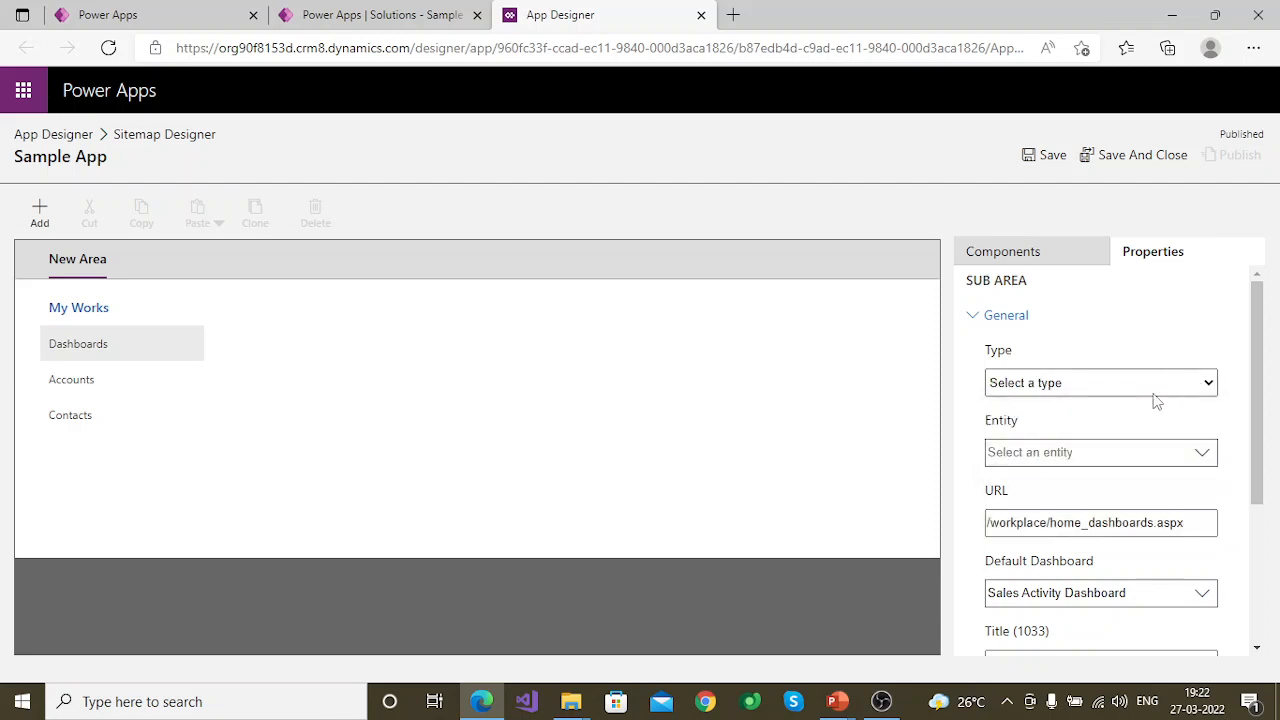
Set the Dashboards subarea's type to Dashboard.
left_click(1210, 382)
left_click(1049, 427)
scroll(1091, 463, "down", 2)
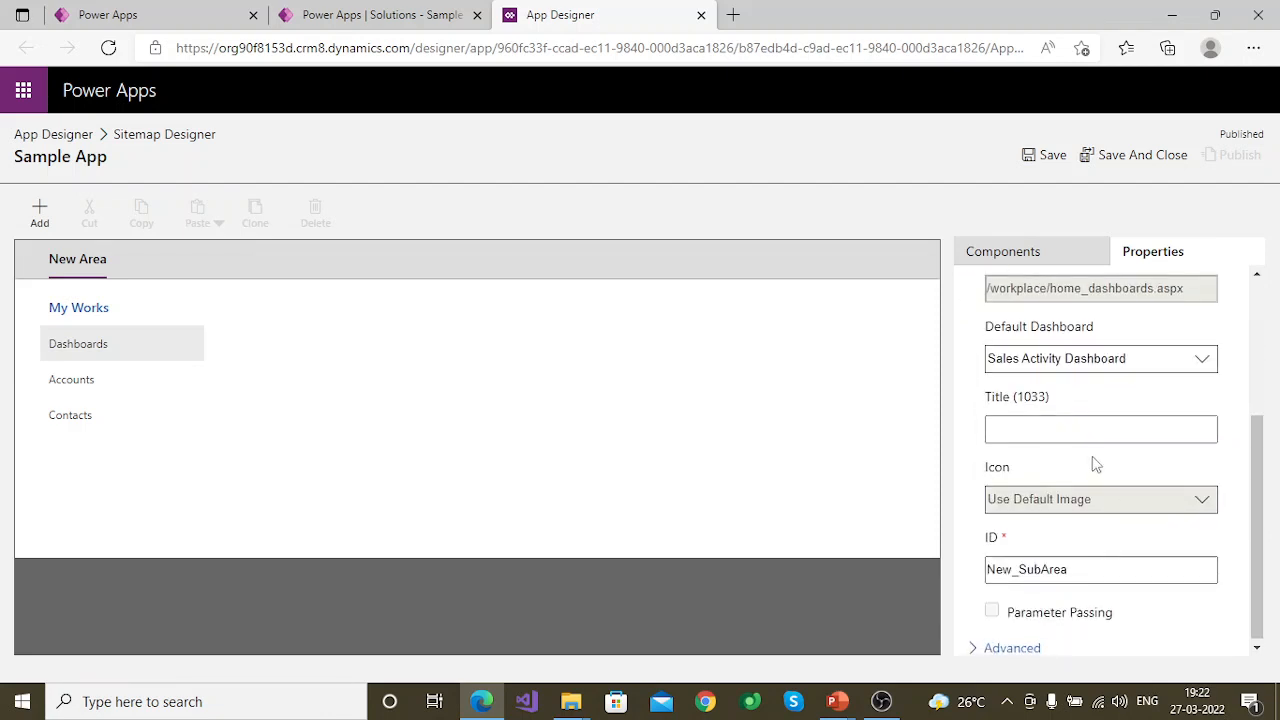
Choose My Dashboard as the subarea's default dashboard, and save and close the site map.
left_click(1200, 360)
left_click_drag(1177, 359, 957, 363)
left_click(957, 363)
left_click(1125, 360)
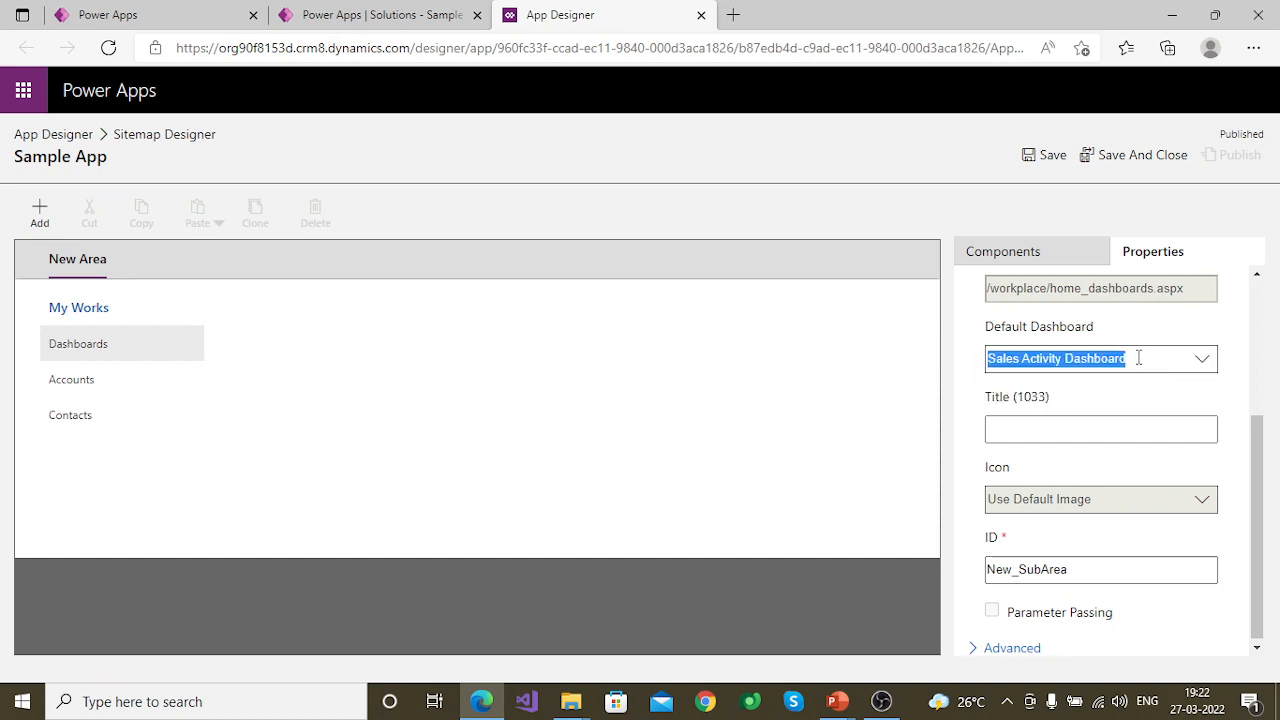
type("My")
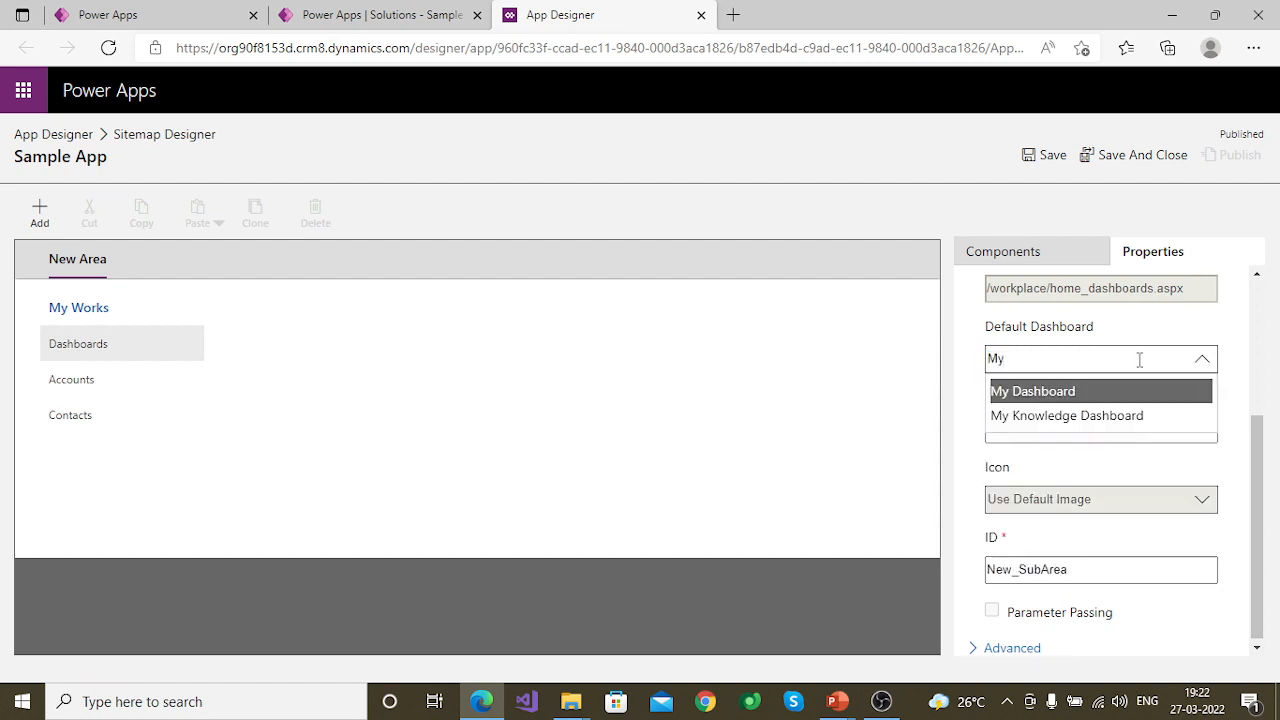
left_click(1048, 391)
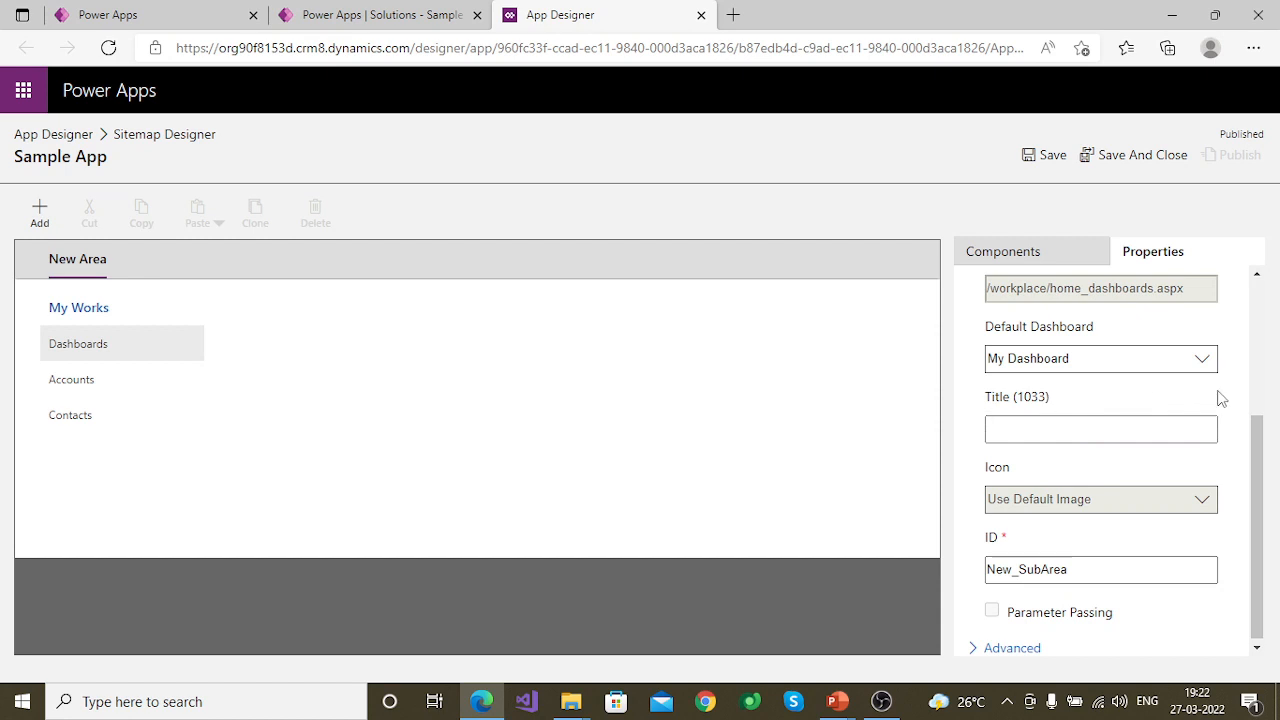
scroll(1204, 452, "up", 3)
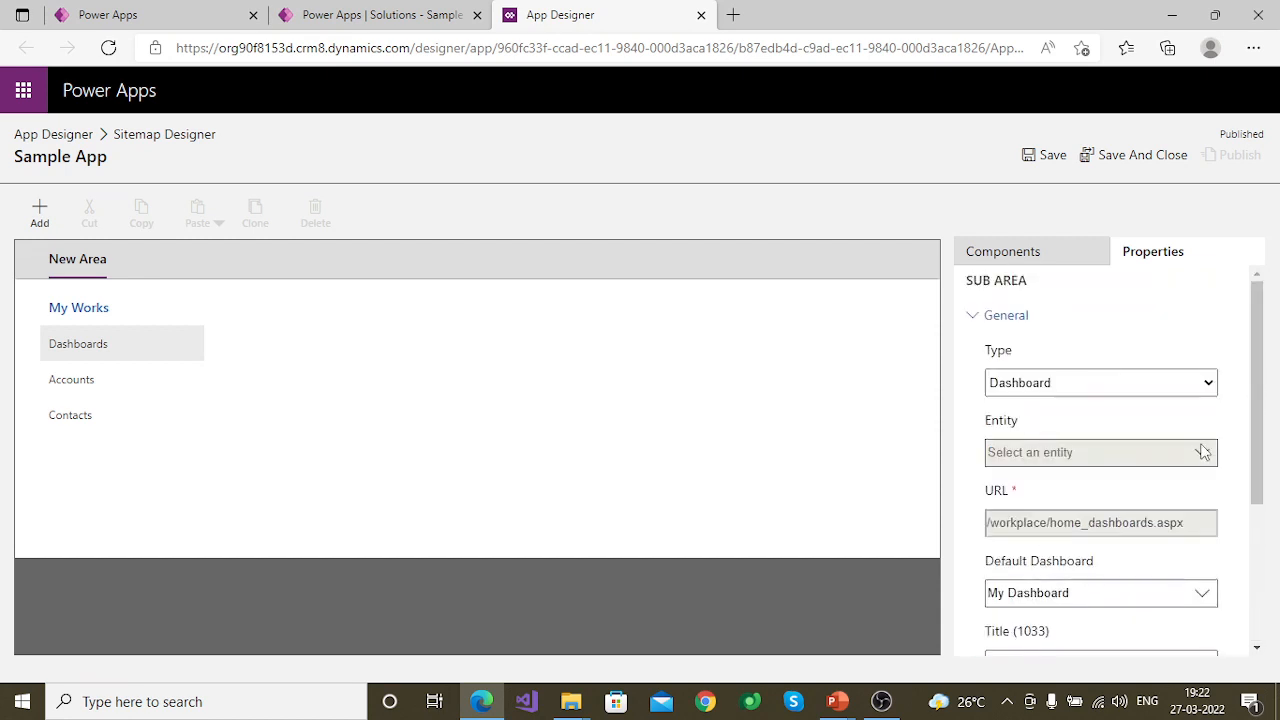
left_click(1124, 156)
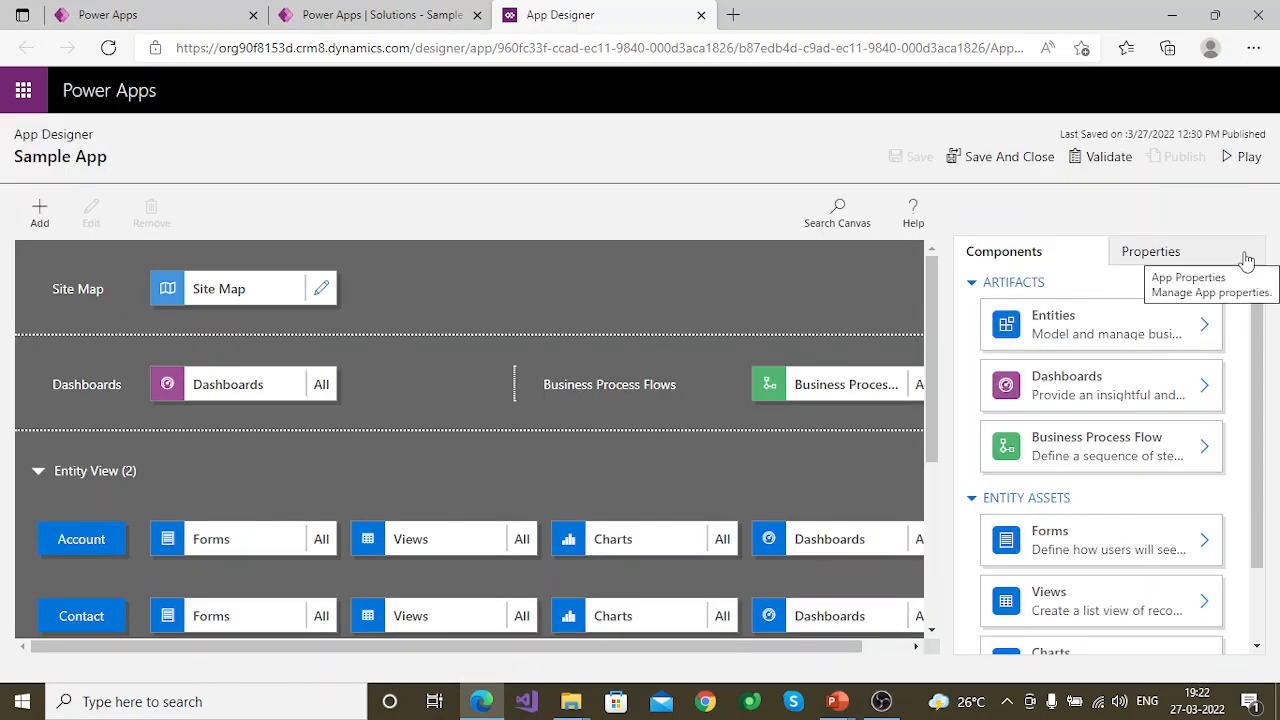
Play the Sample App to check which dashboard it opens with, then close the running app.
left_click(1245, 158)
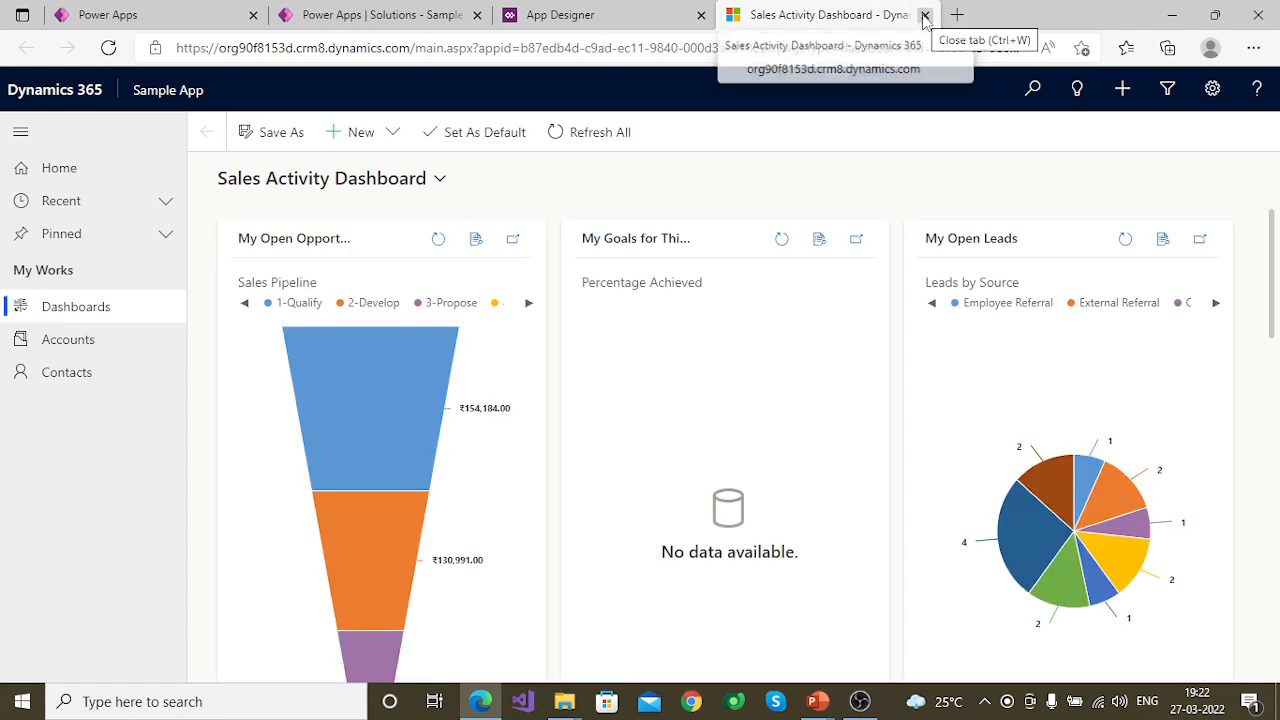
left_click(925, 15)
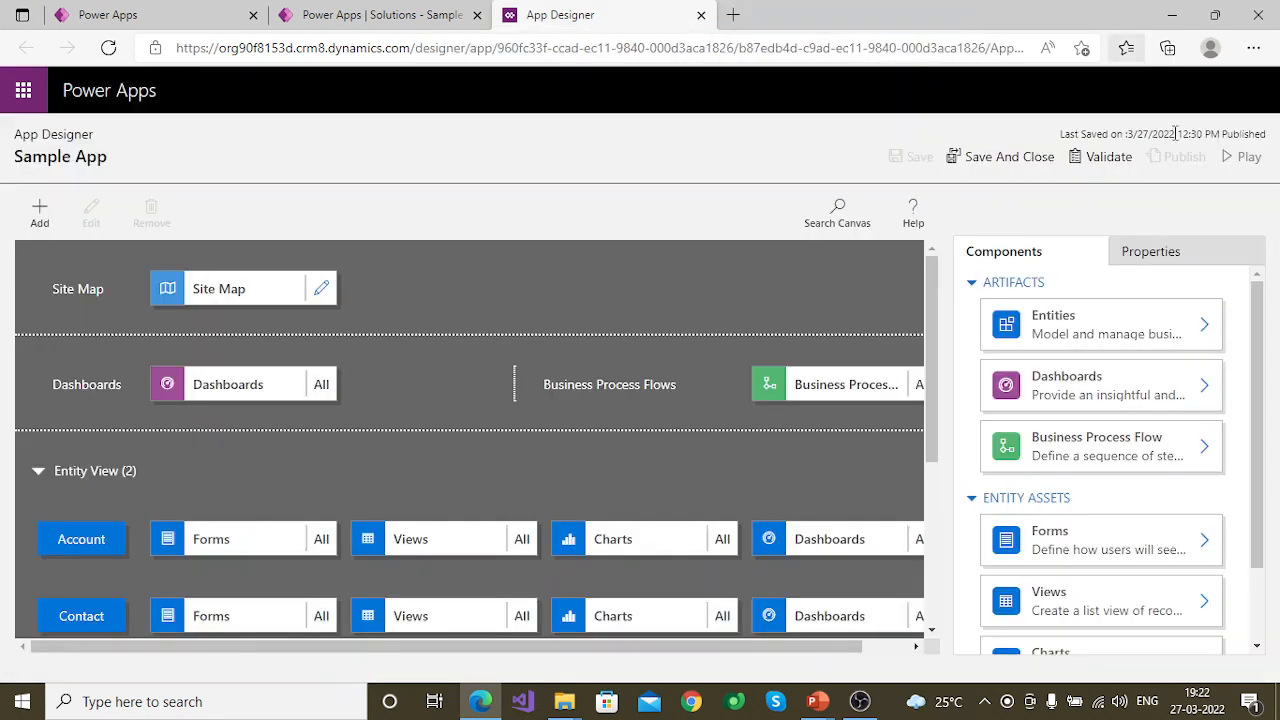
Reopen the site map to check the Dashboards subarea's properties, and publish and close the site map.
left_click(321, 288)
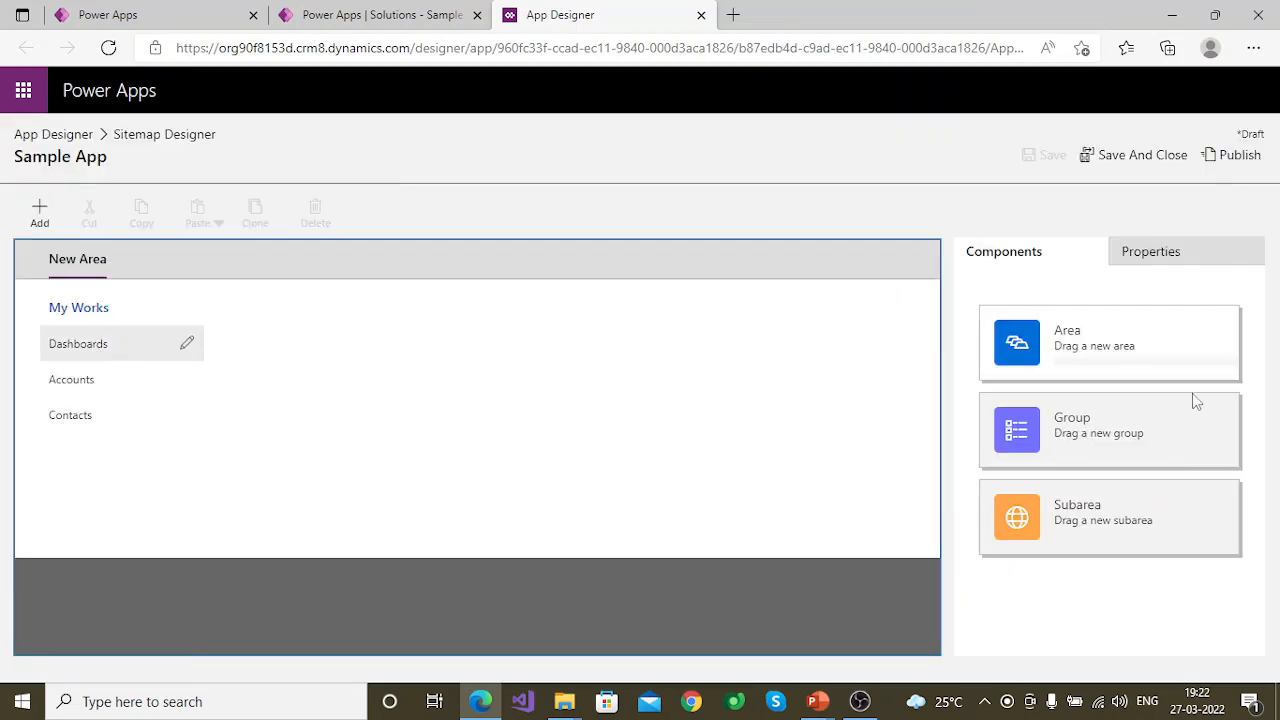
left_click(1185, 262)
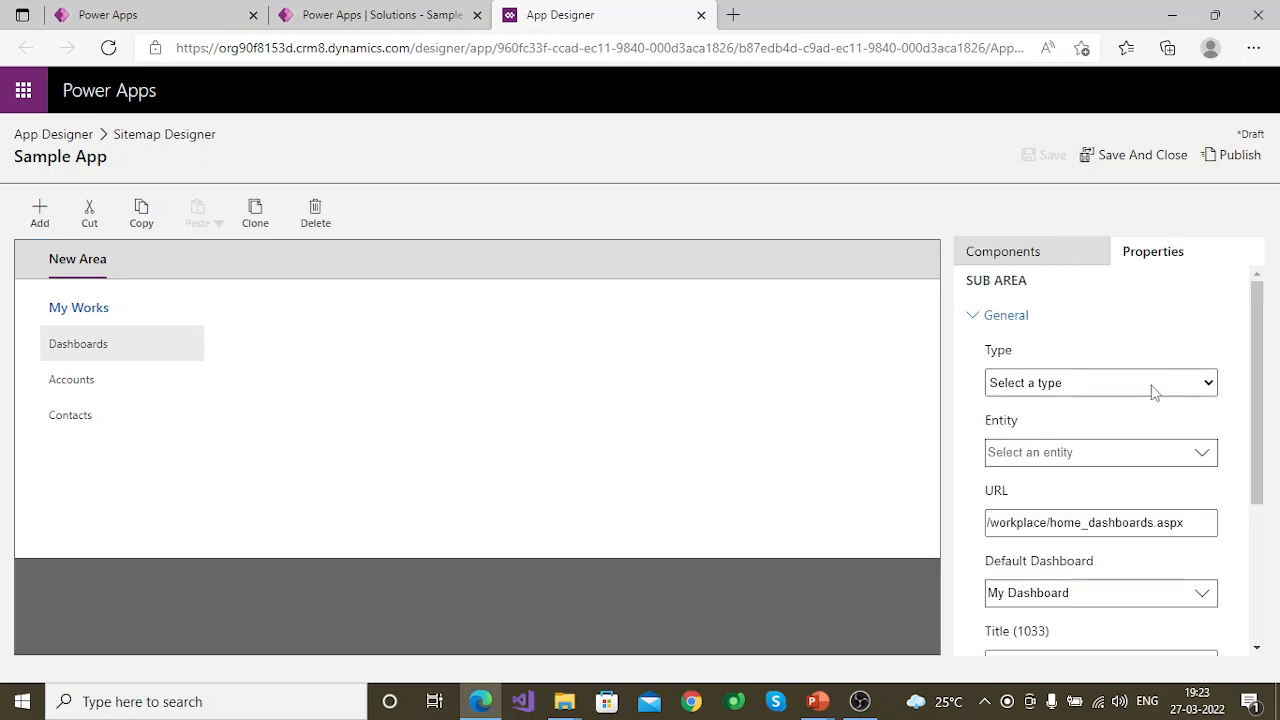
scroll(1154, 597, "down", 1)
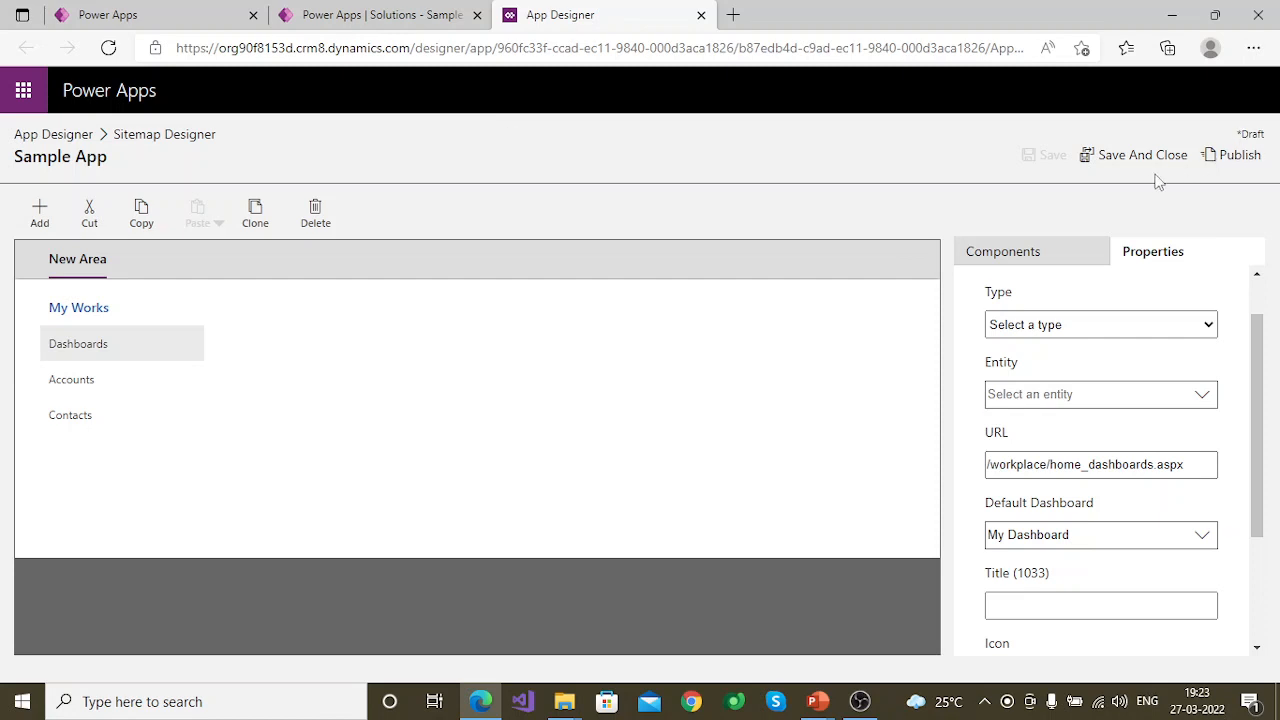
left_click(1228, 155)
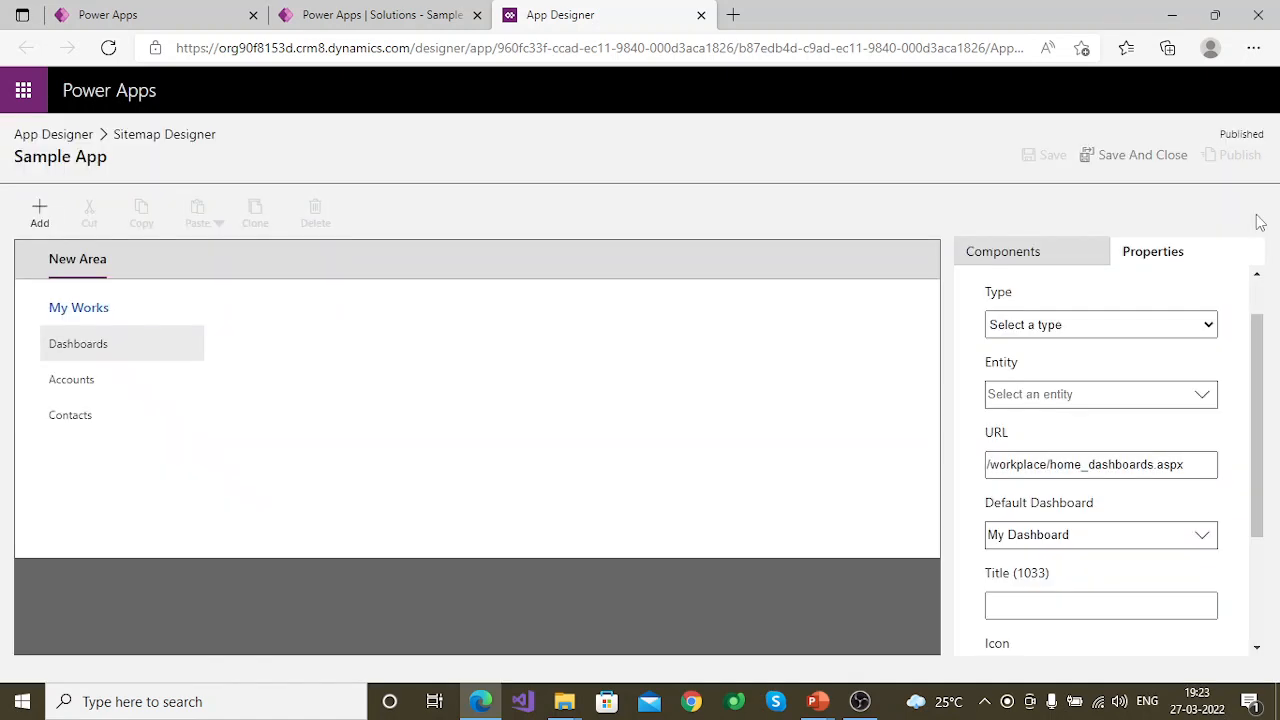
left_click(1123, 158)
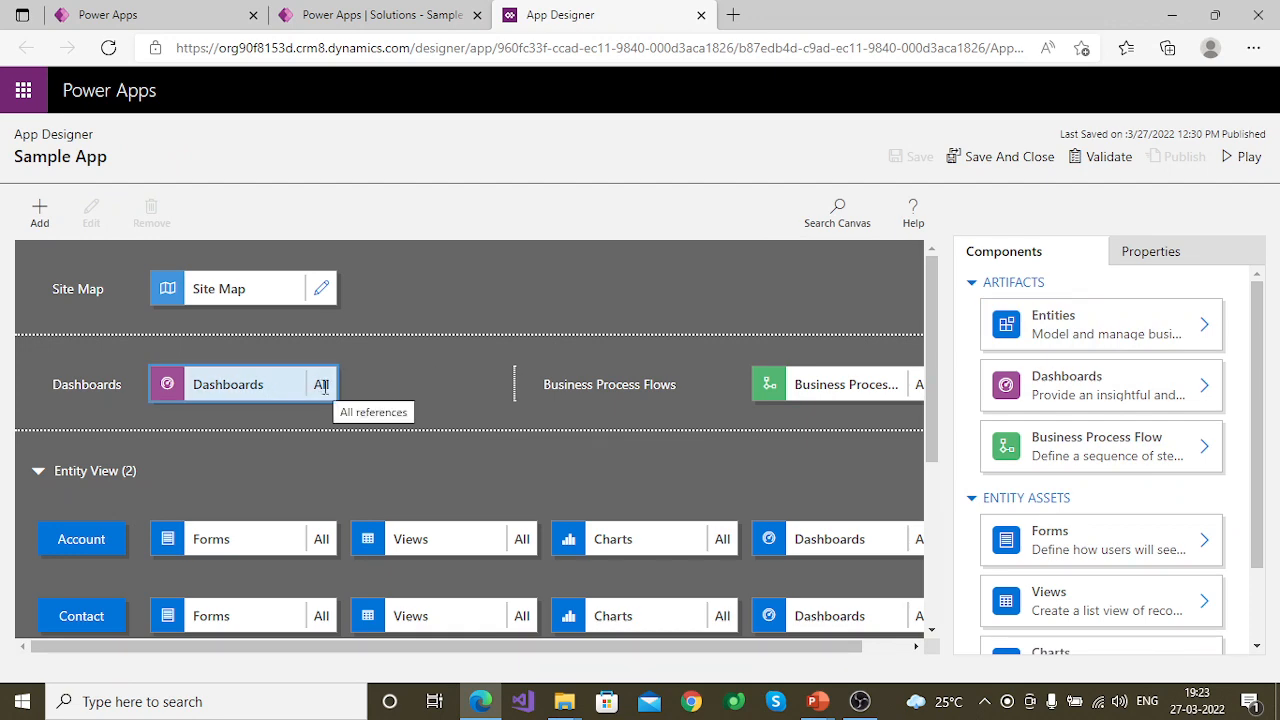
Play the Sample App, look through its list of dashboards for My Dashboard, and close the running app.
scroll(537, 515, "down", 3)
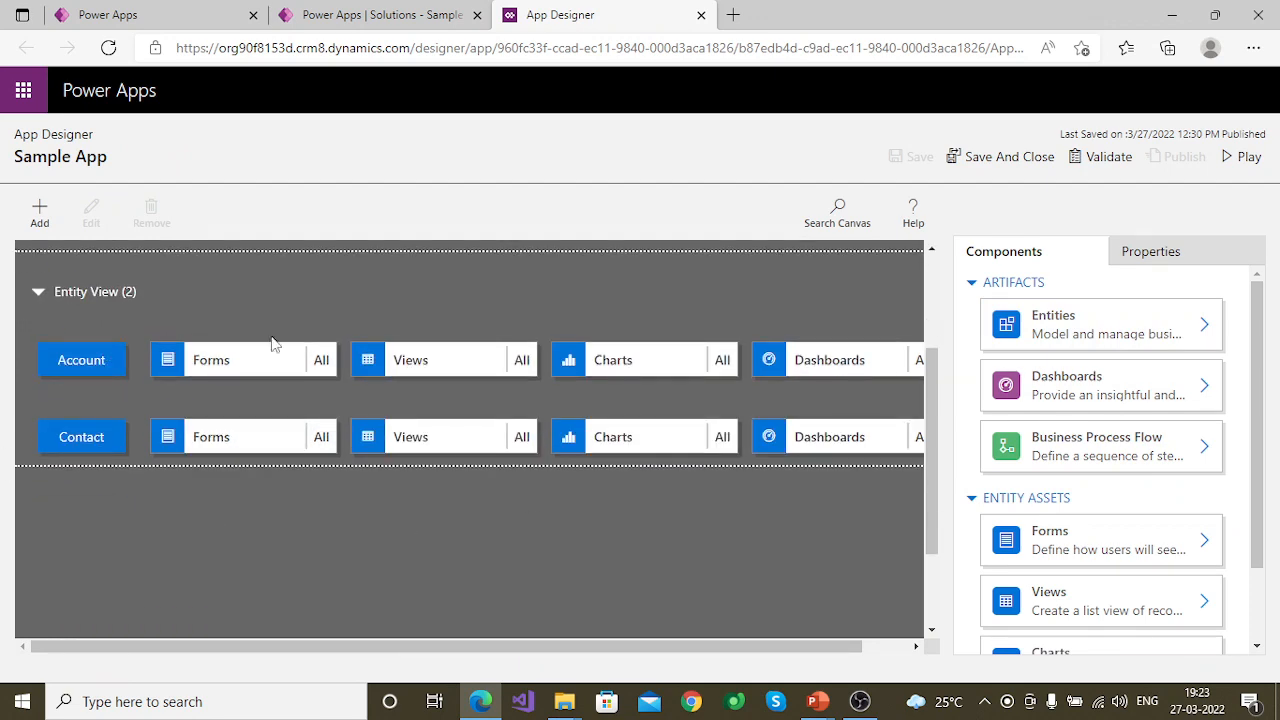
scroll(828, 405, "up", 3)
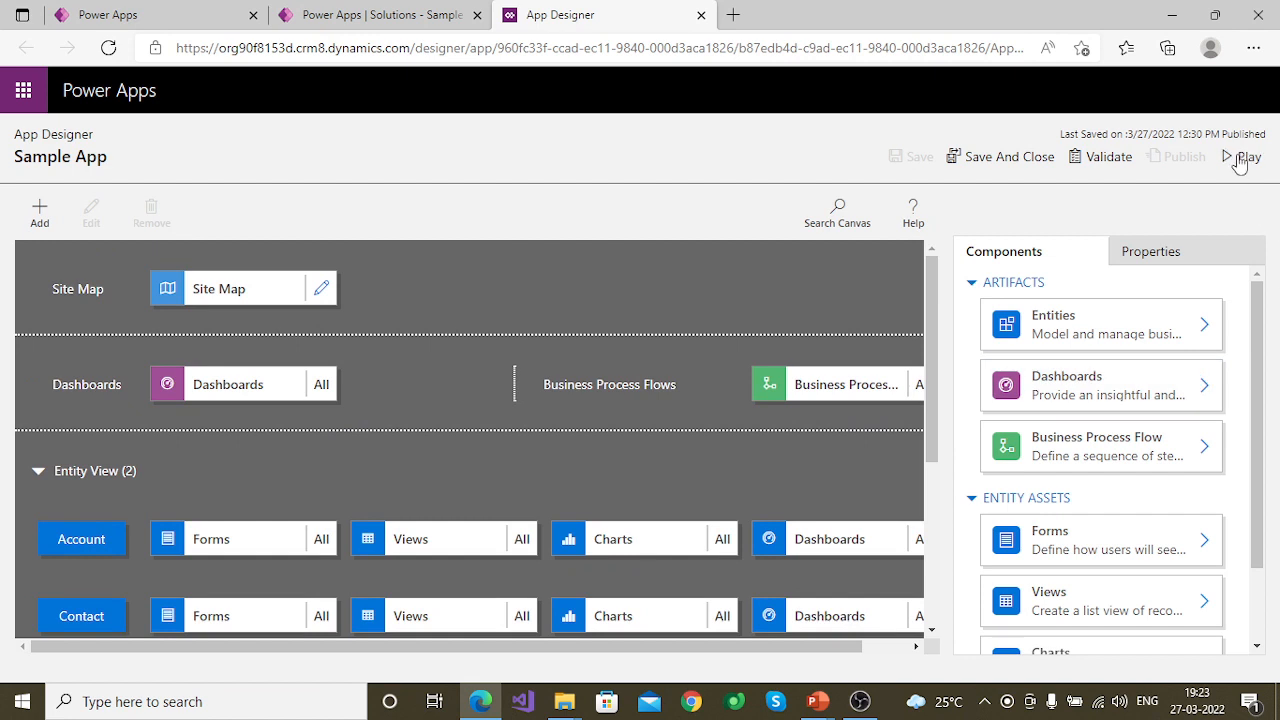
left_click(1240, 160)
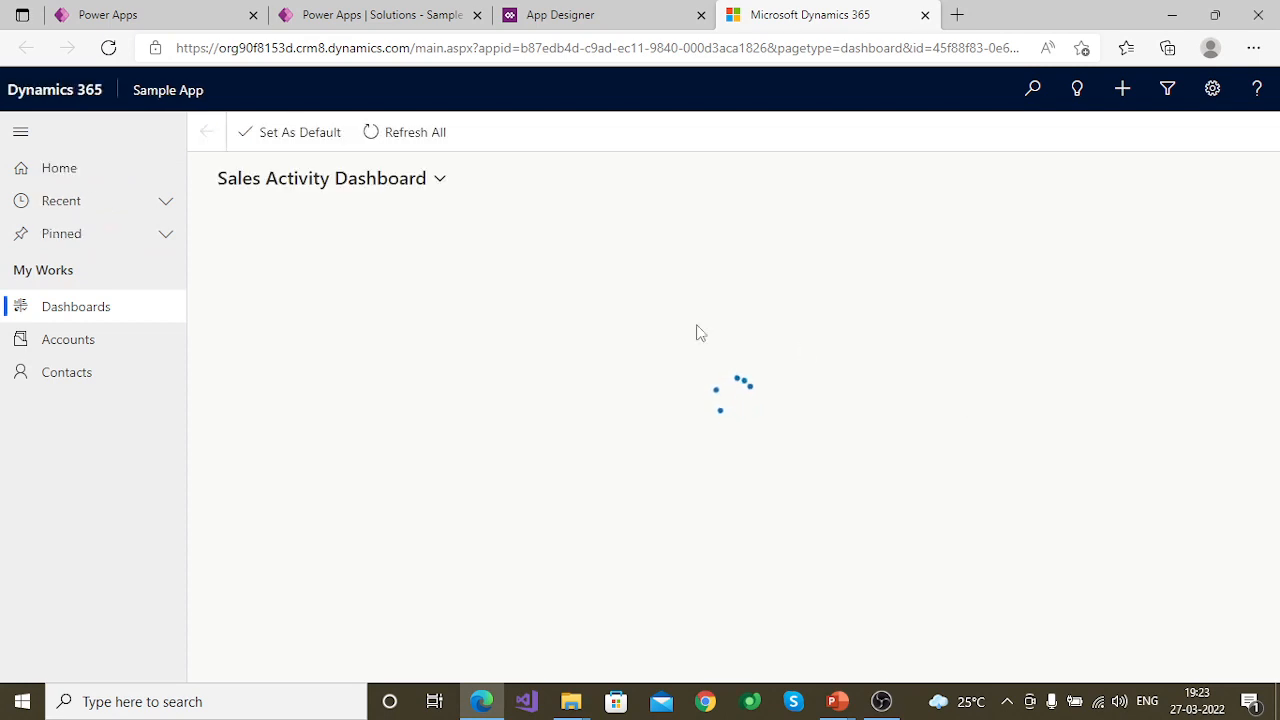
left_click(424, 179)
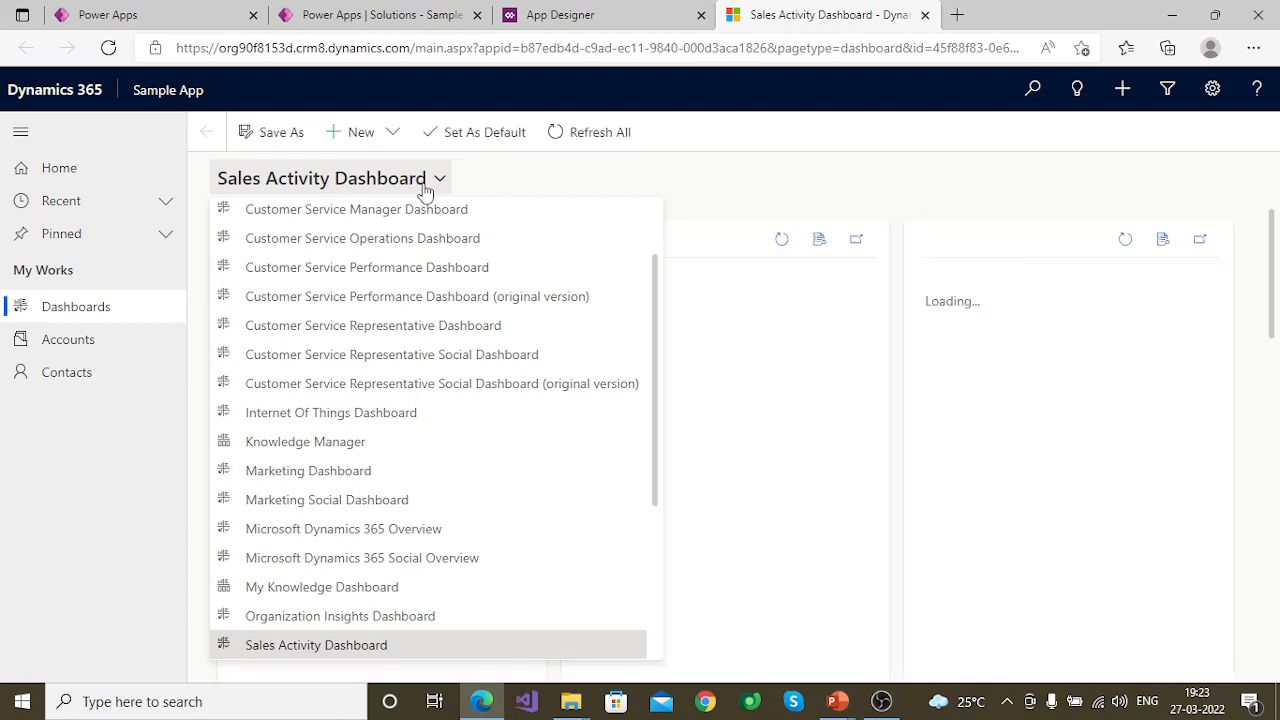
scroll(463, 568, "down", 5)
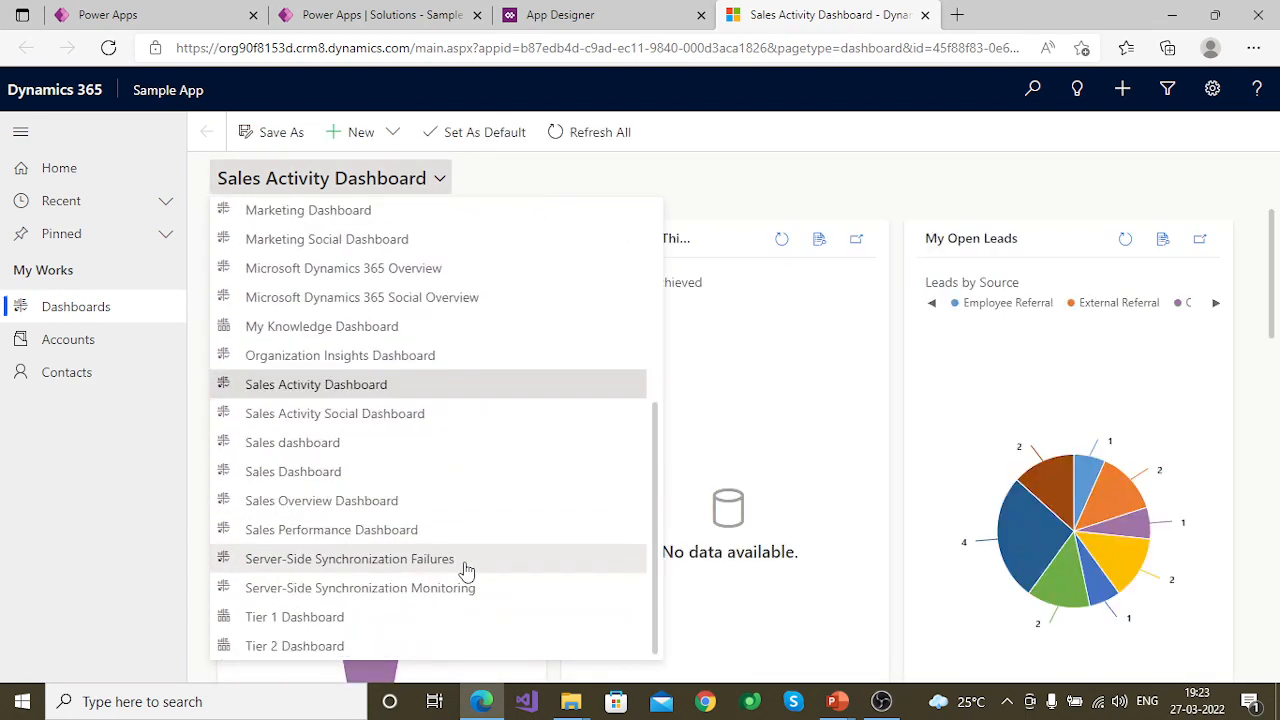
scroll(465, 570, "up", 5)
scroll(465, 570, "down", 5)
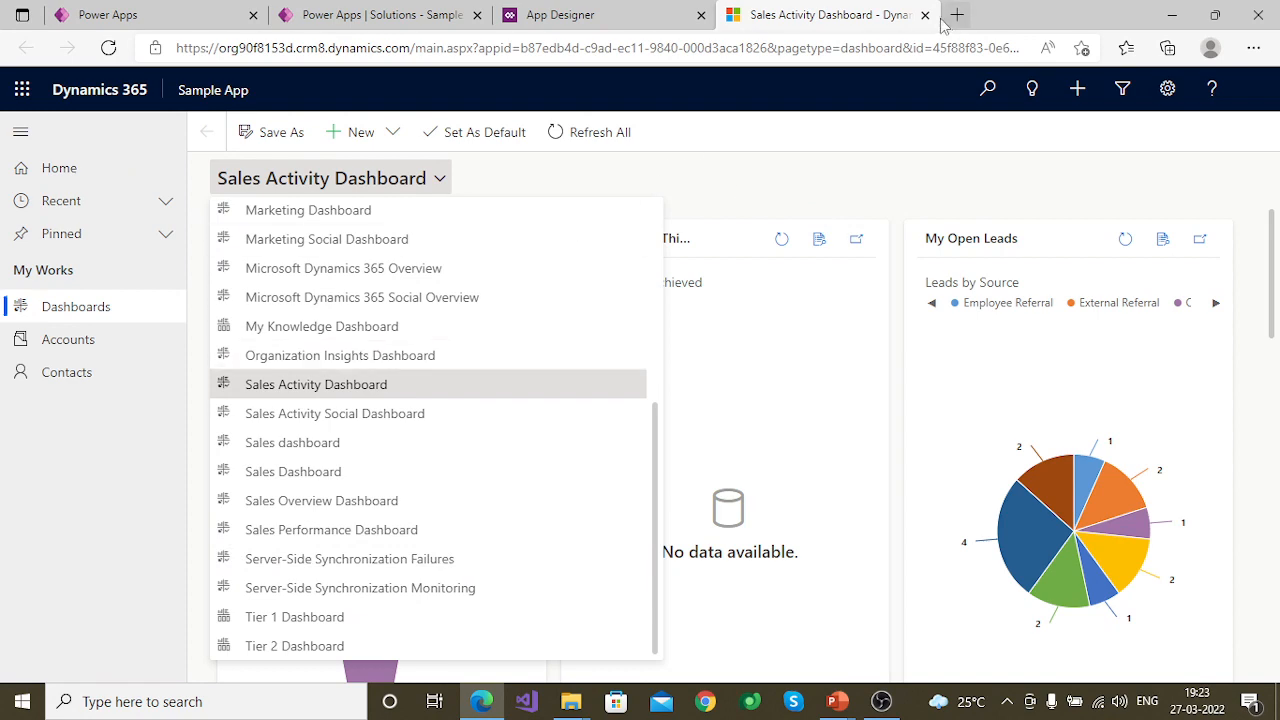
left_click(925, 15)
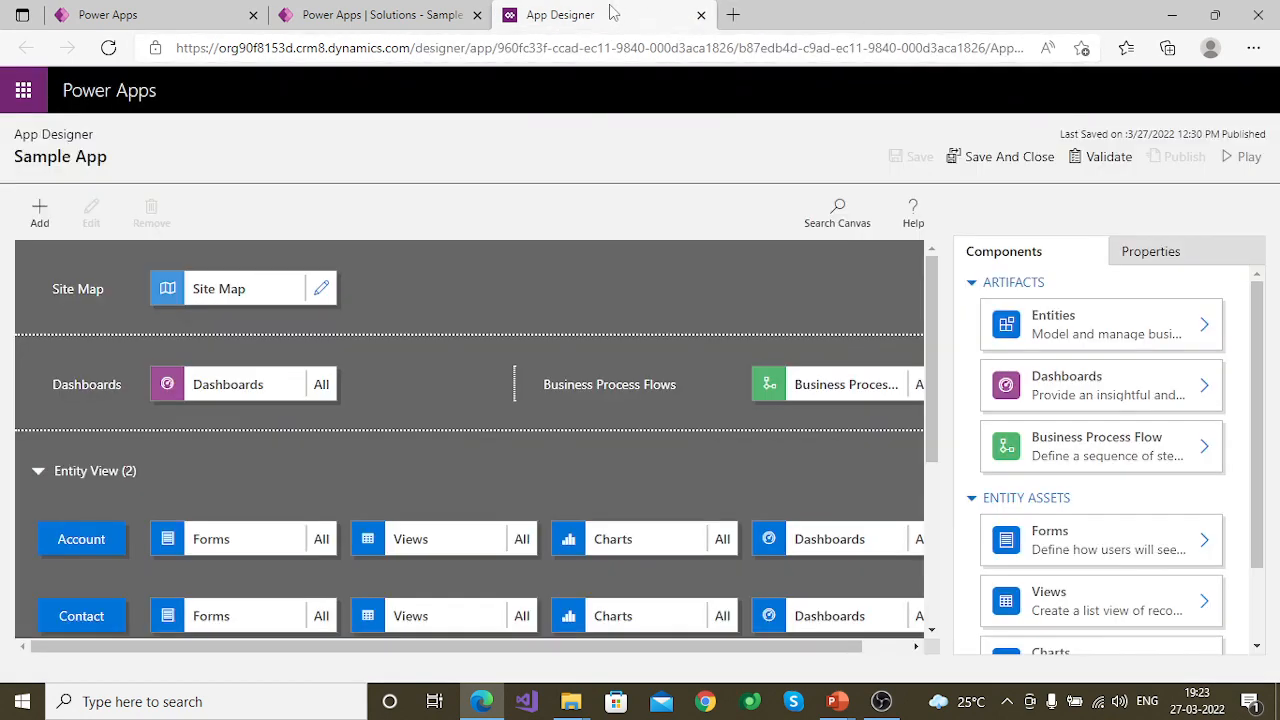
Close and reopen the Sample App in the designer, play it to recheck its opening dashboard, and return to the solution.
left_click(985, 157)
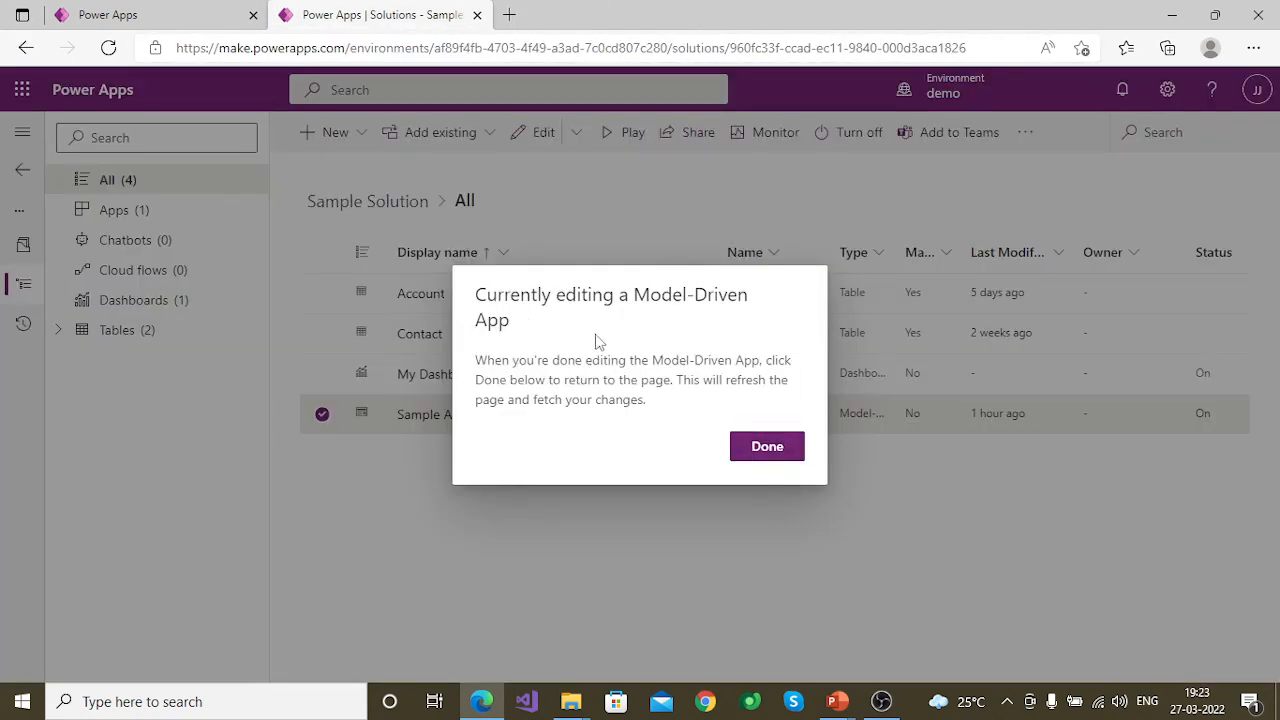
left_click(785, 451)
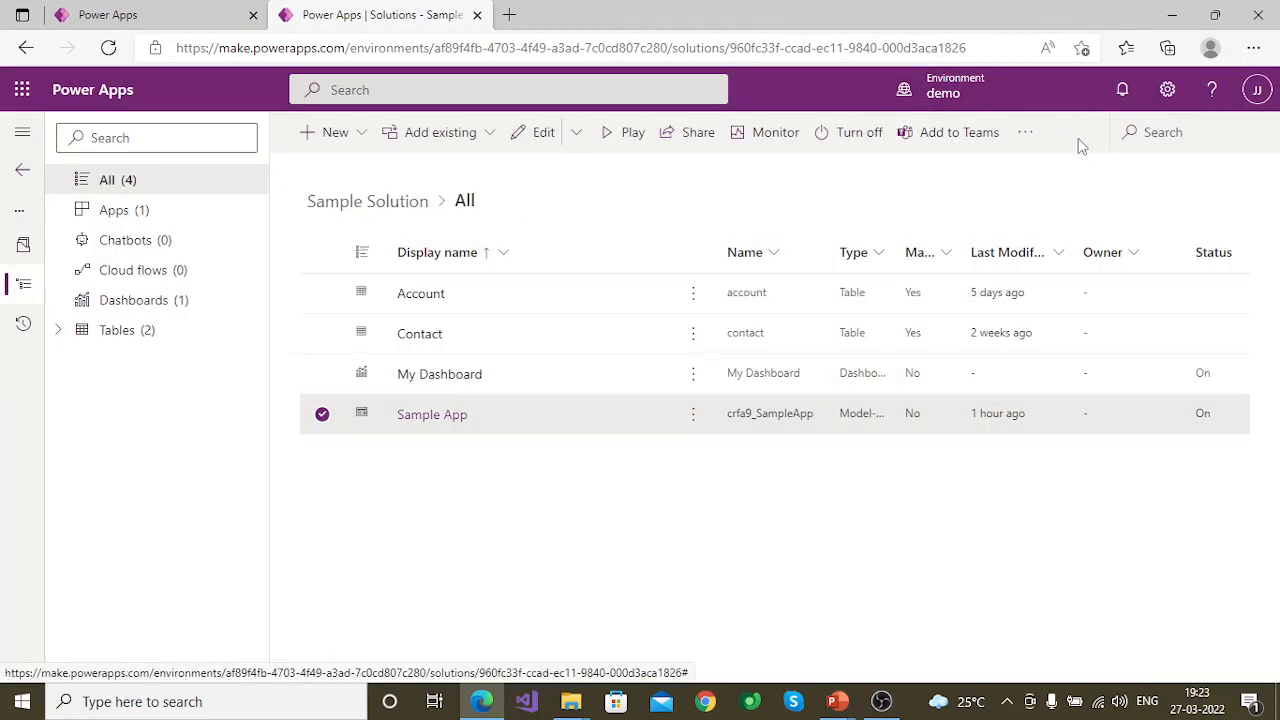
left_click(452, 418)
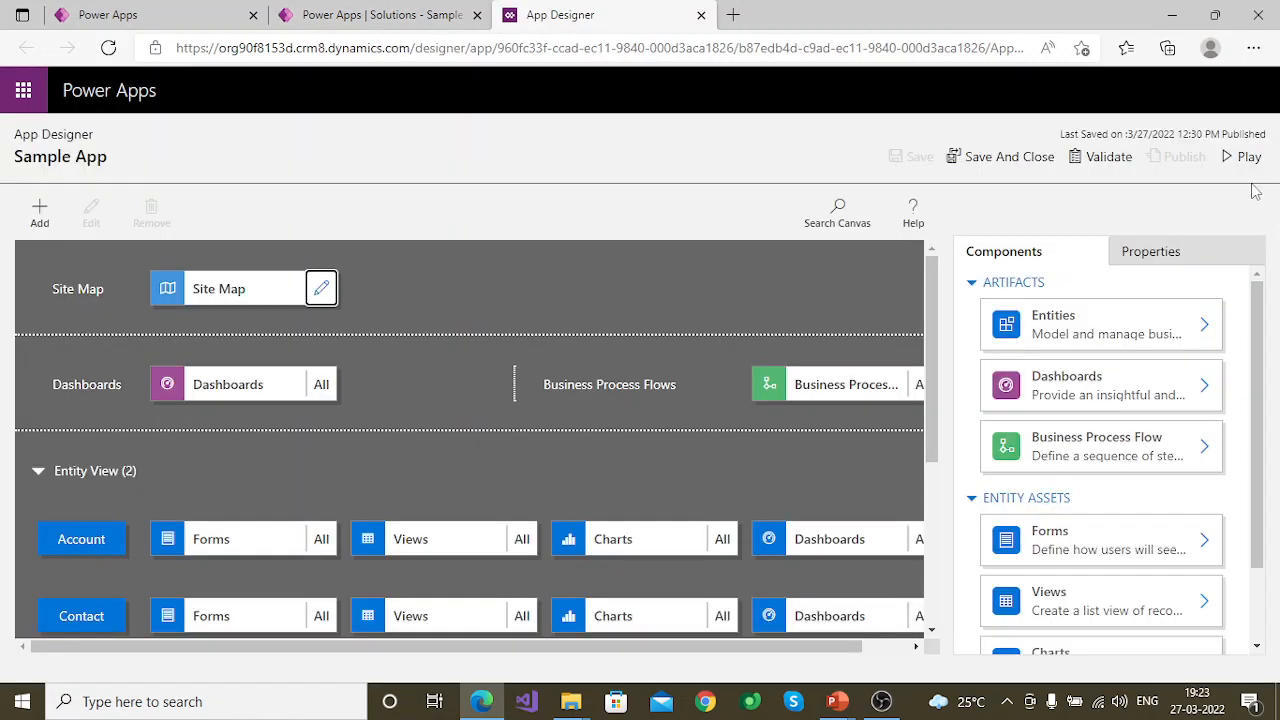
left_click(1246, 157)
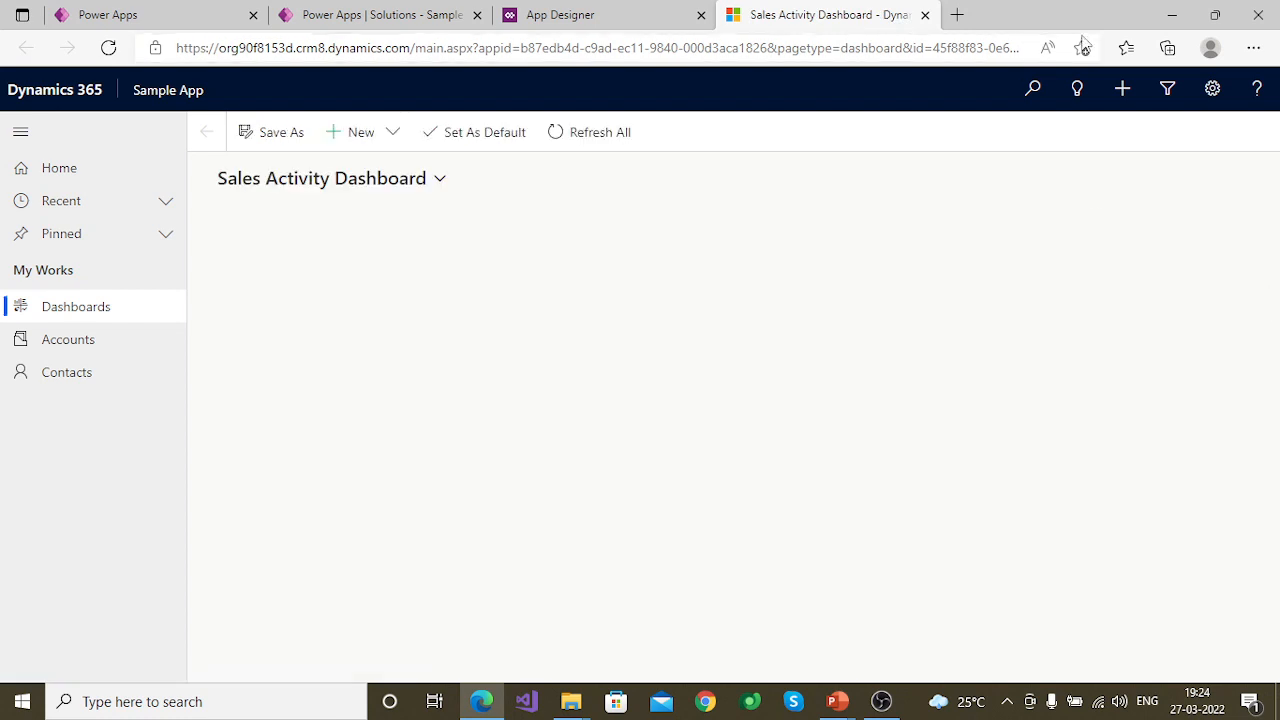
key("ctrl+w")
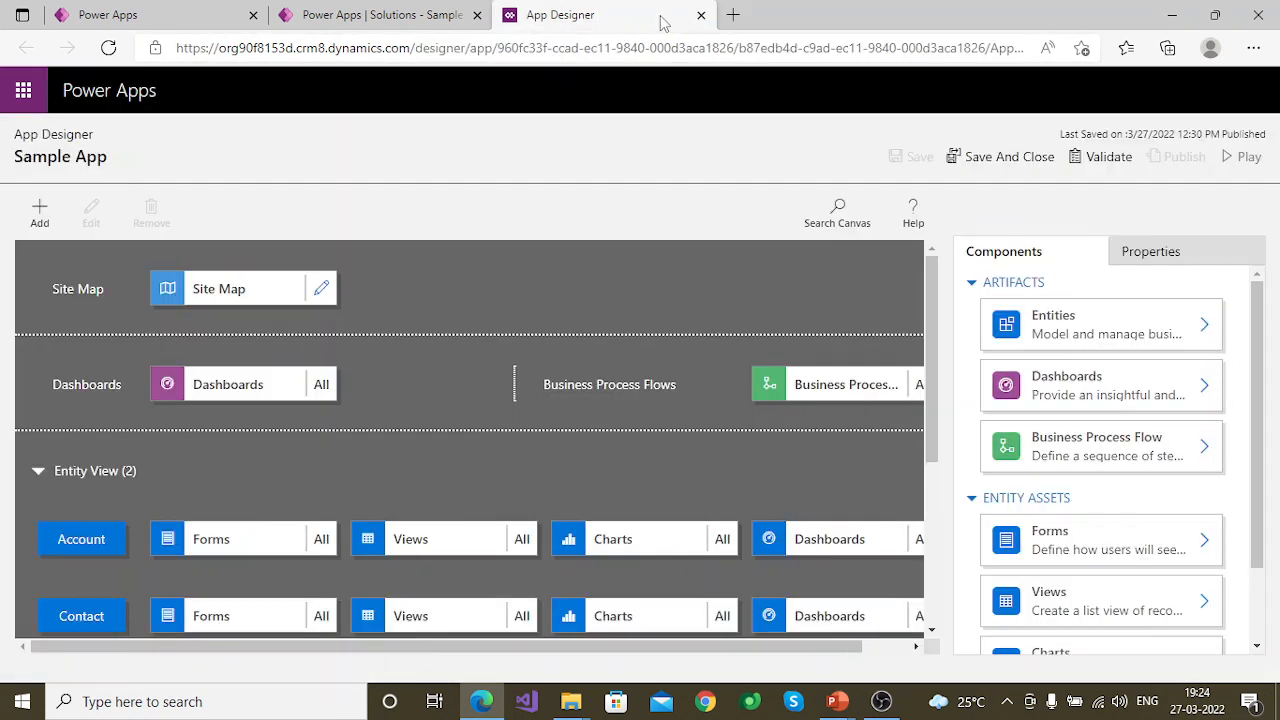
left_click(701, 14)
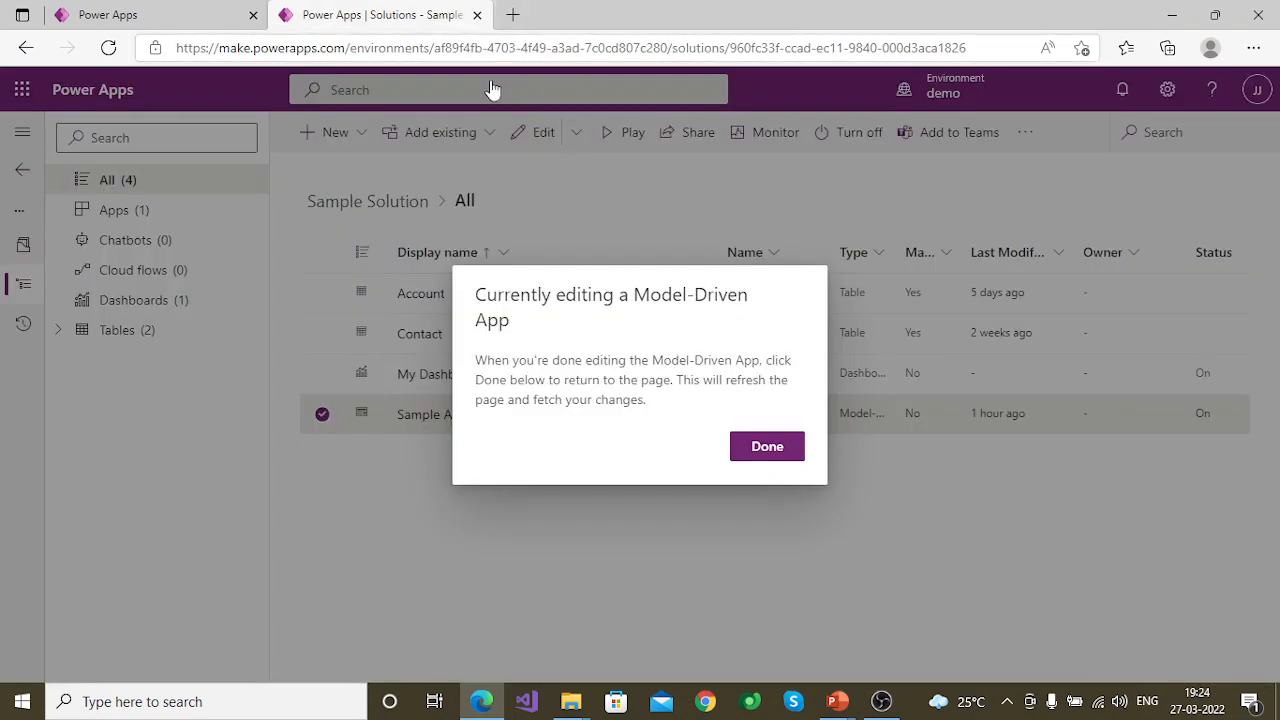
left_click(781, 457)
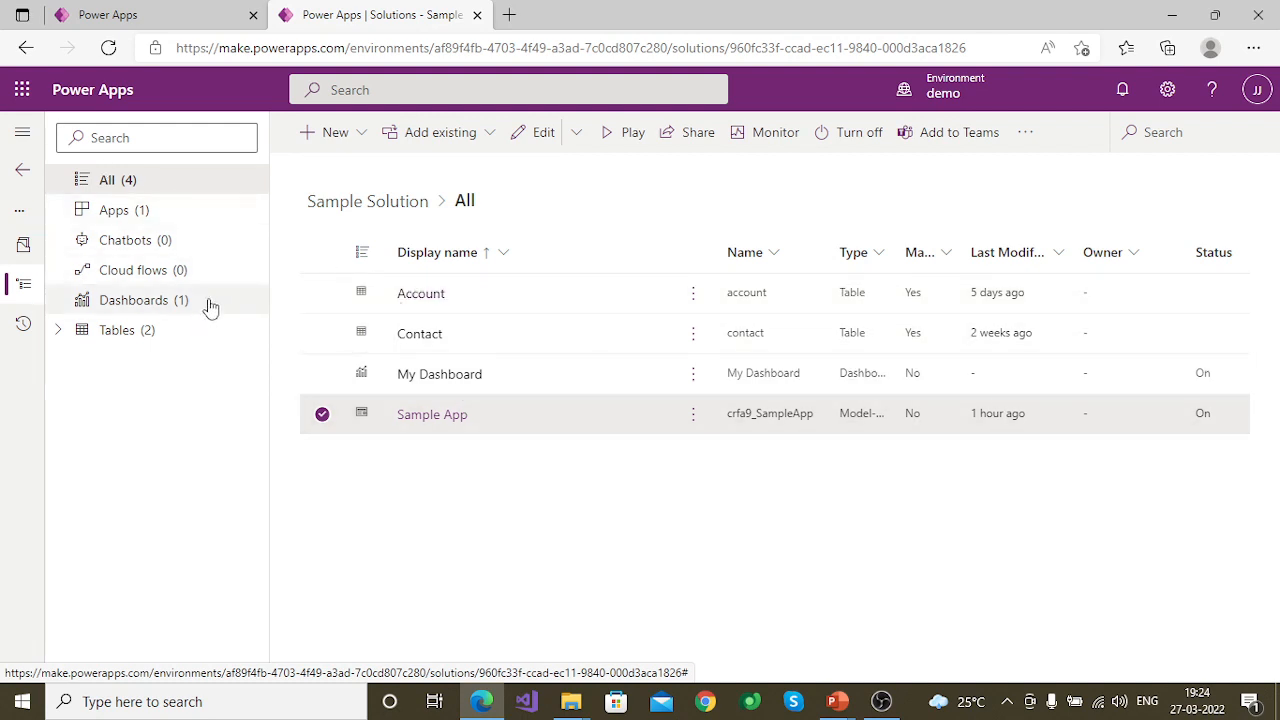
Check the solution's dashboards, reopen the Sample Solution from the solutions list, and publish all customizations.
left_click(150, 303)
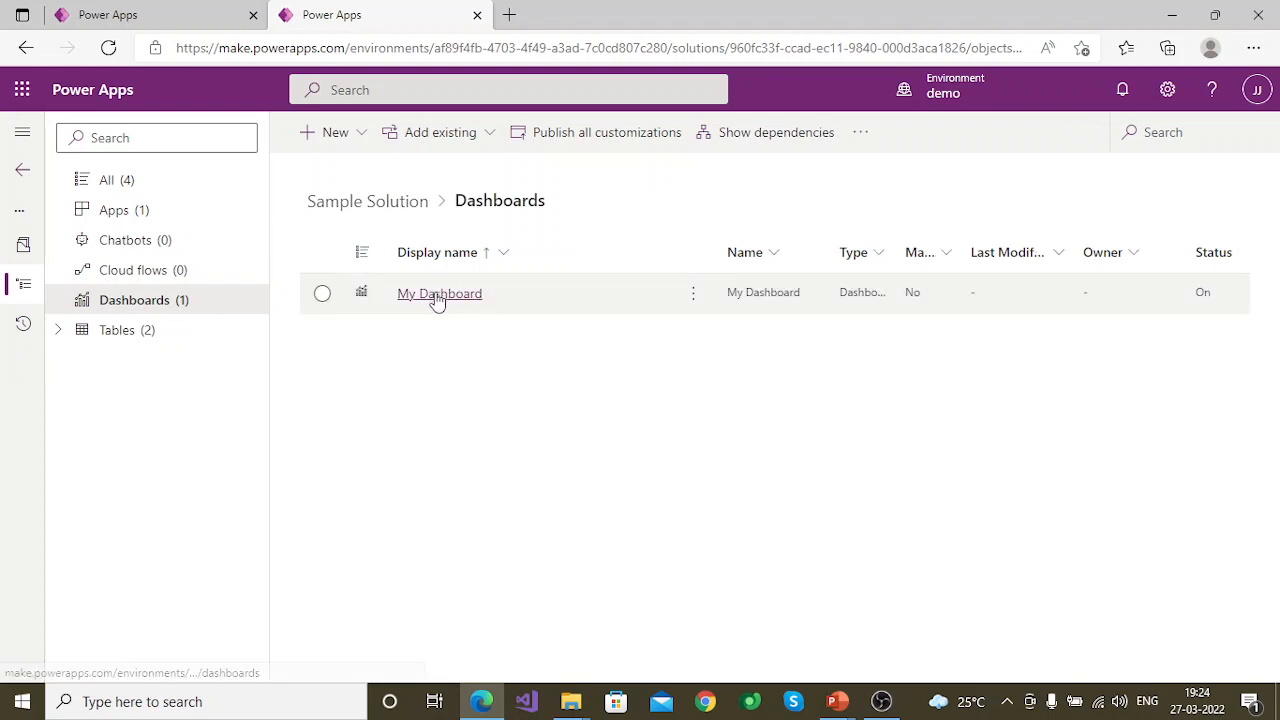
left_click(24, 175)
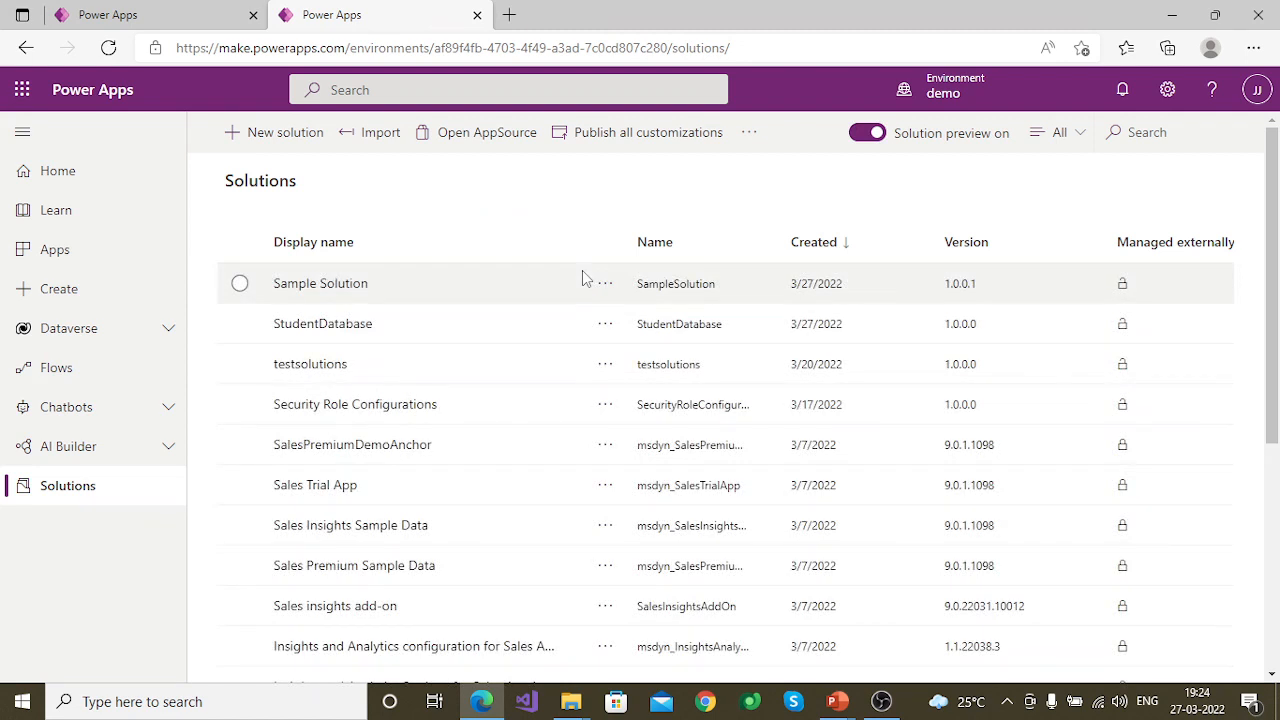
left_click(240, 283)
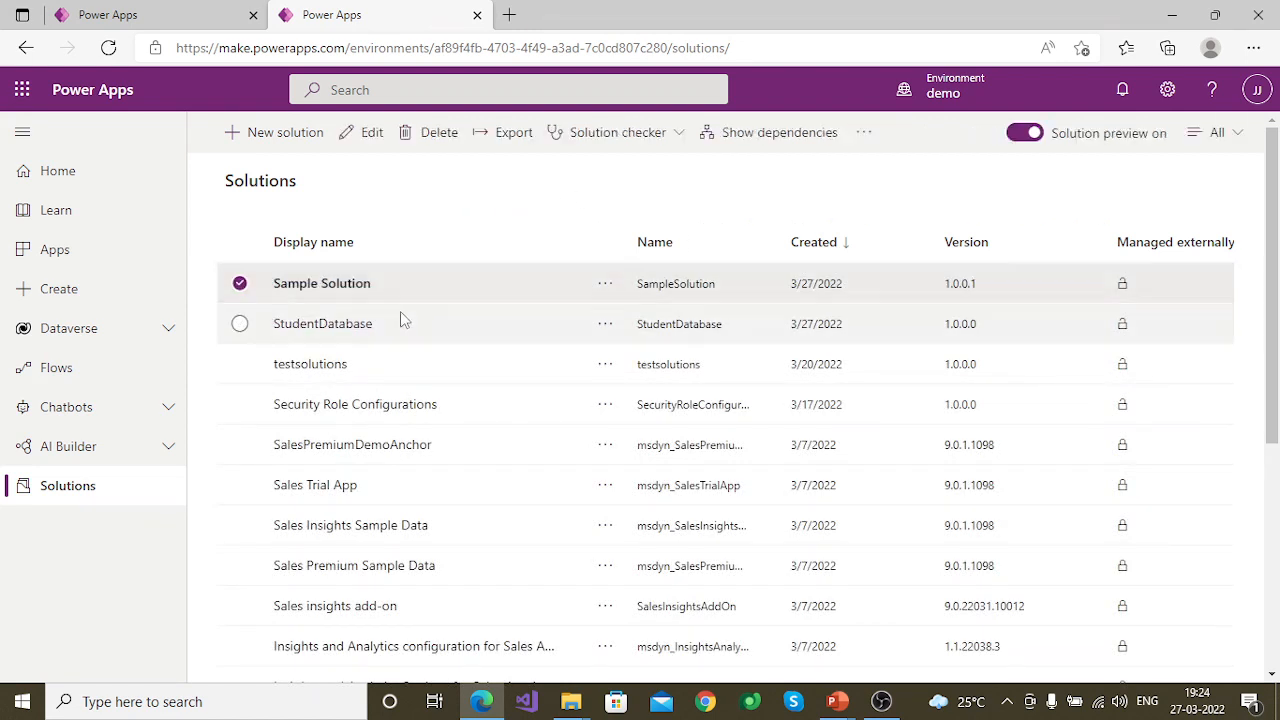
left_click(320, 285)
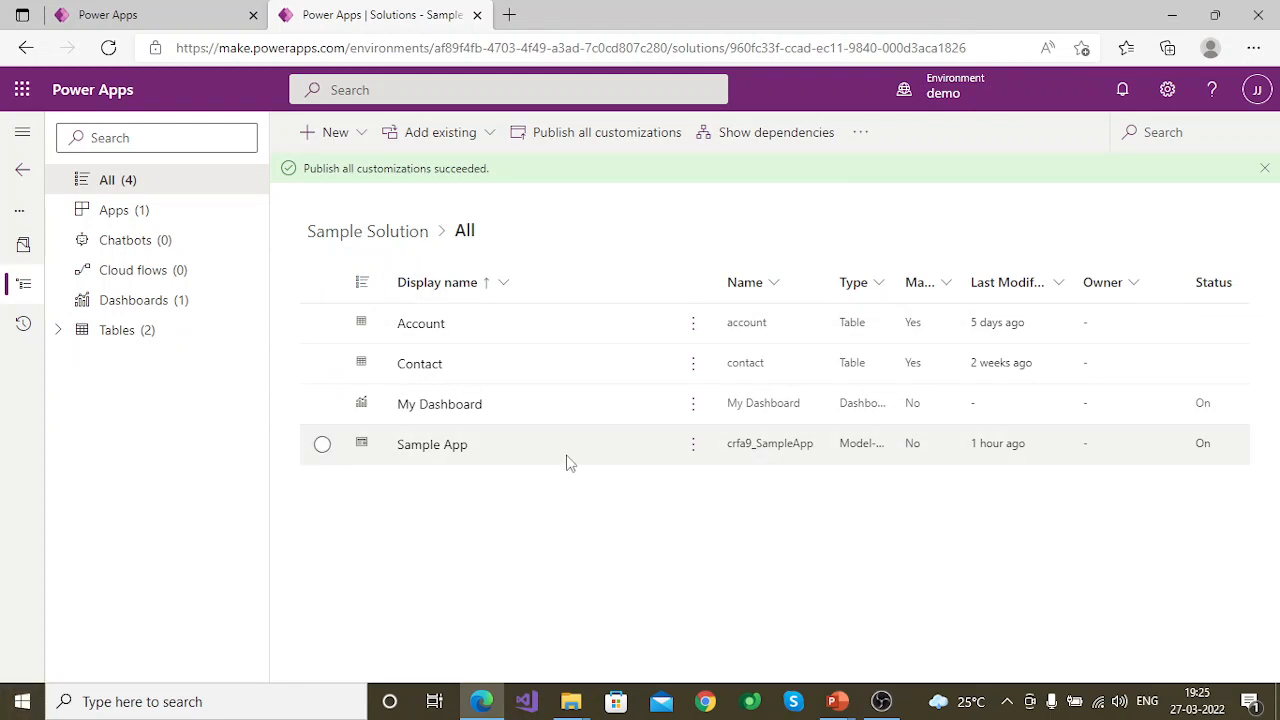
Open the Sample App's site map and set the Dashboards subarea's type to Dashboard.
left_click(438, 451)
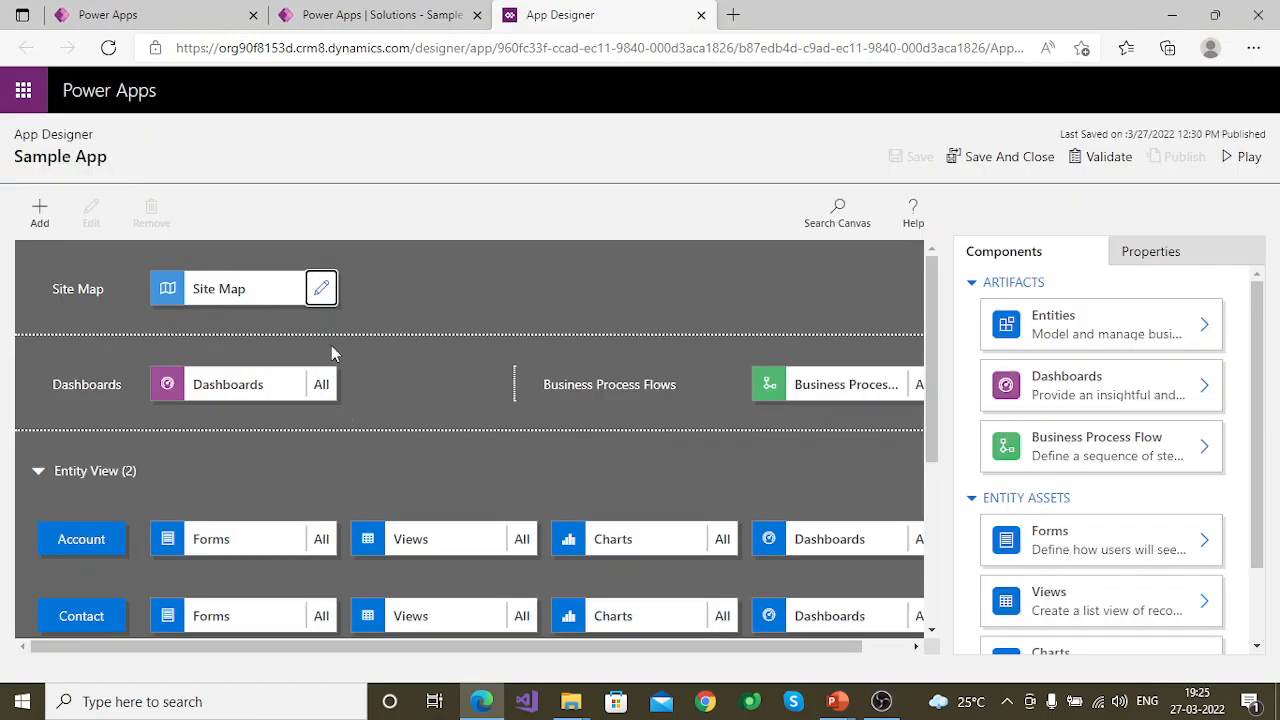
left_click(321, 288)
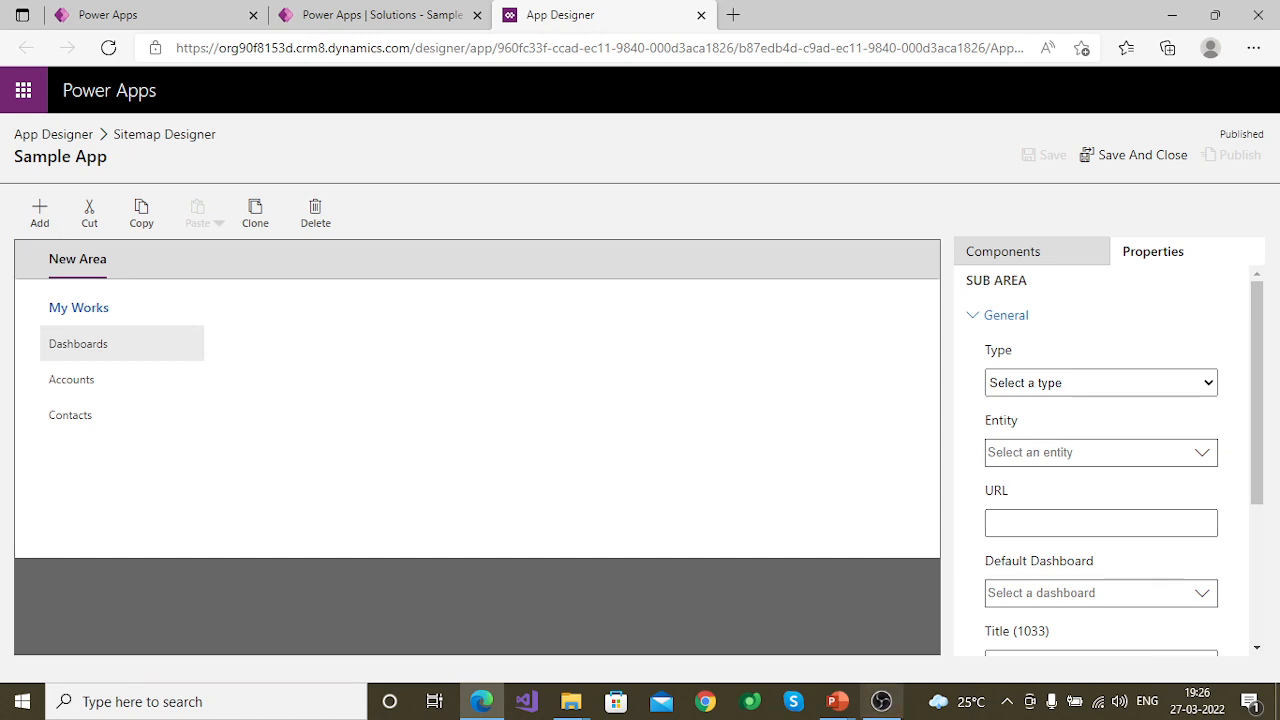
scroll(1231, 556, "down", 1)
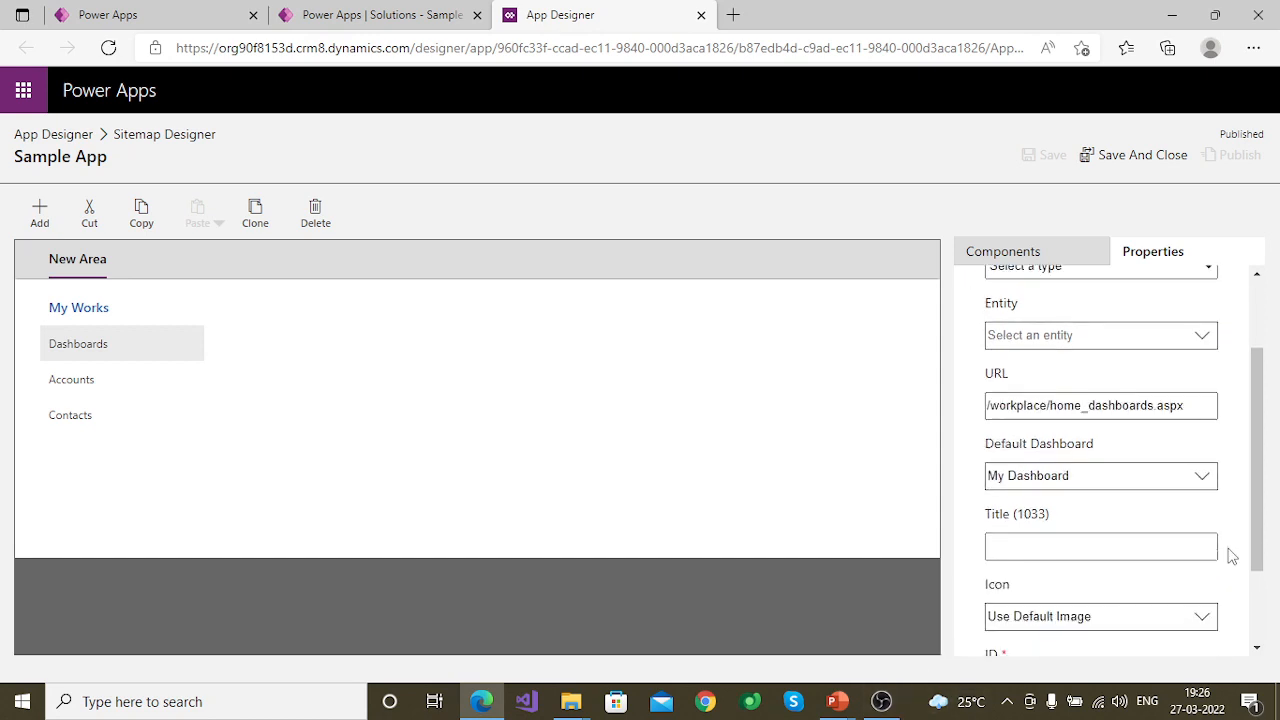
scroll(1177, 505, "up", 1)
left_click(1196, 384)
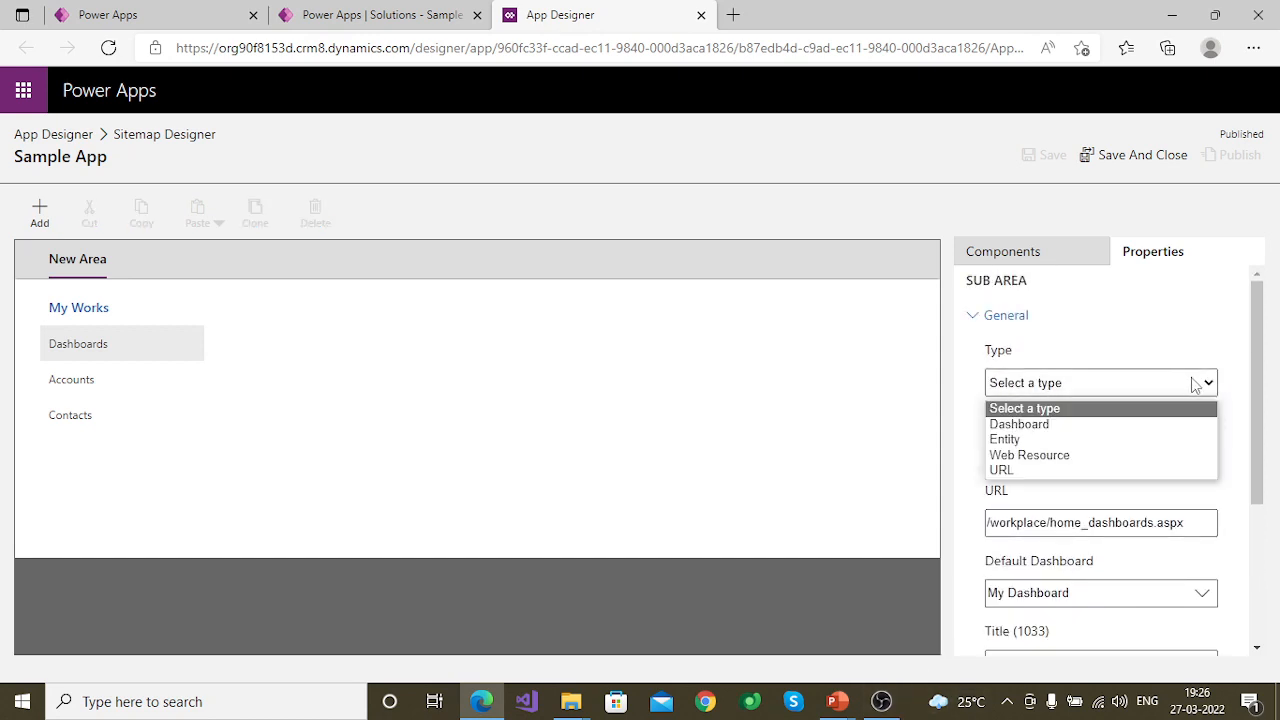
left_click(1150, 424)
scroll(1131, 489, "down", 1)
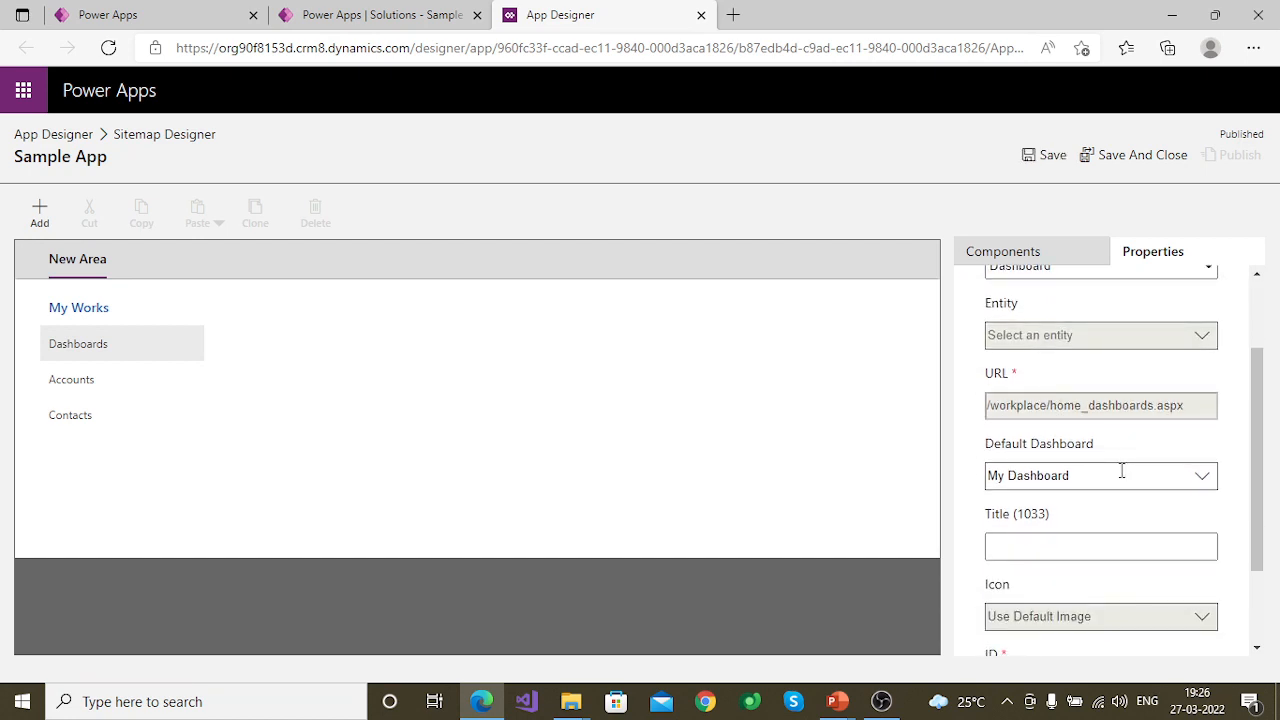
Select My Dashboard as the subarea's default dashboard, and save, publish and close the site map.
left_click(1122, 474)
left_click(1201, 480)
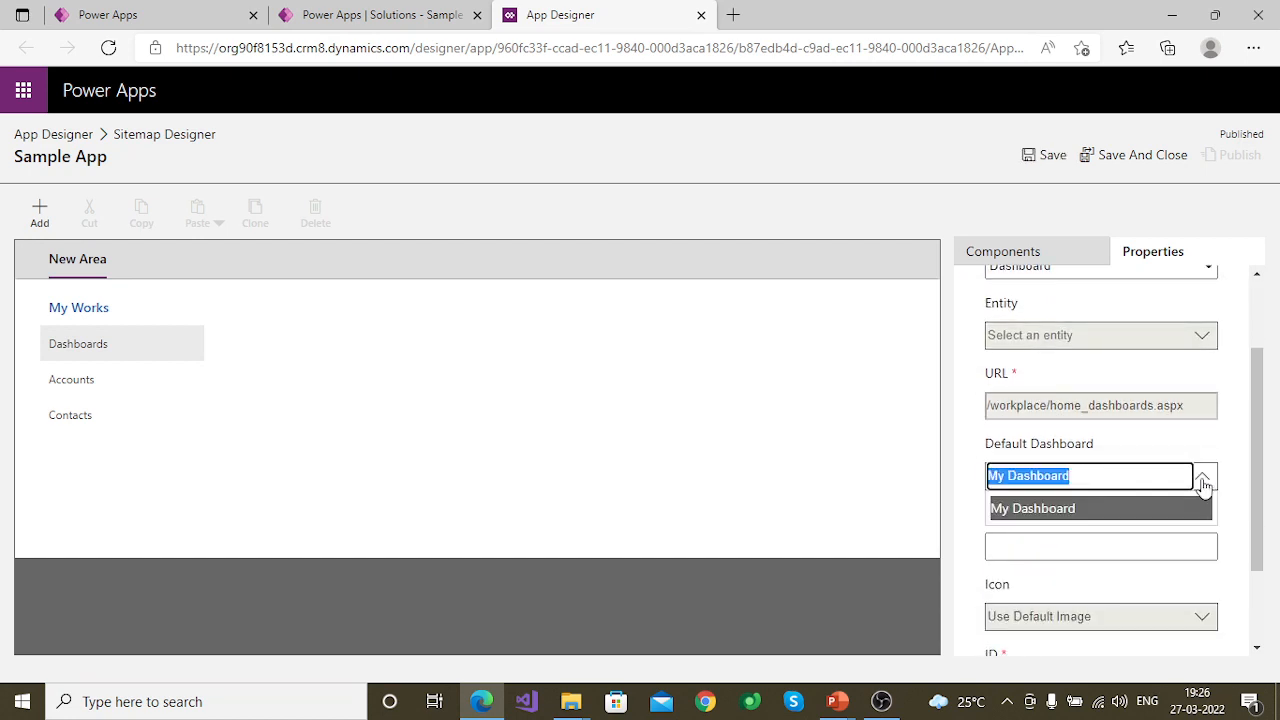
left_click(1075, 507)
left_click(1045, 155)
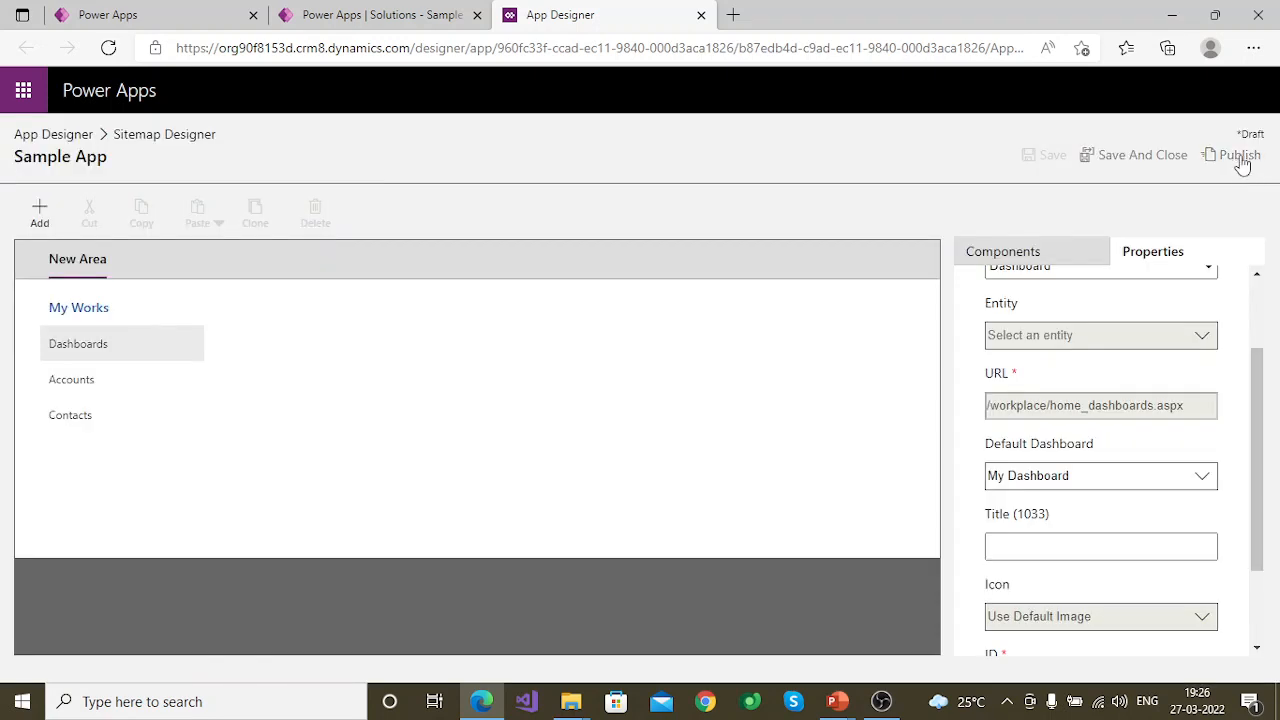
left_click(1238, 157)
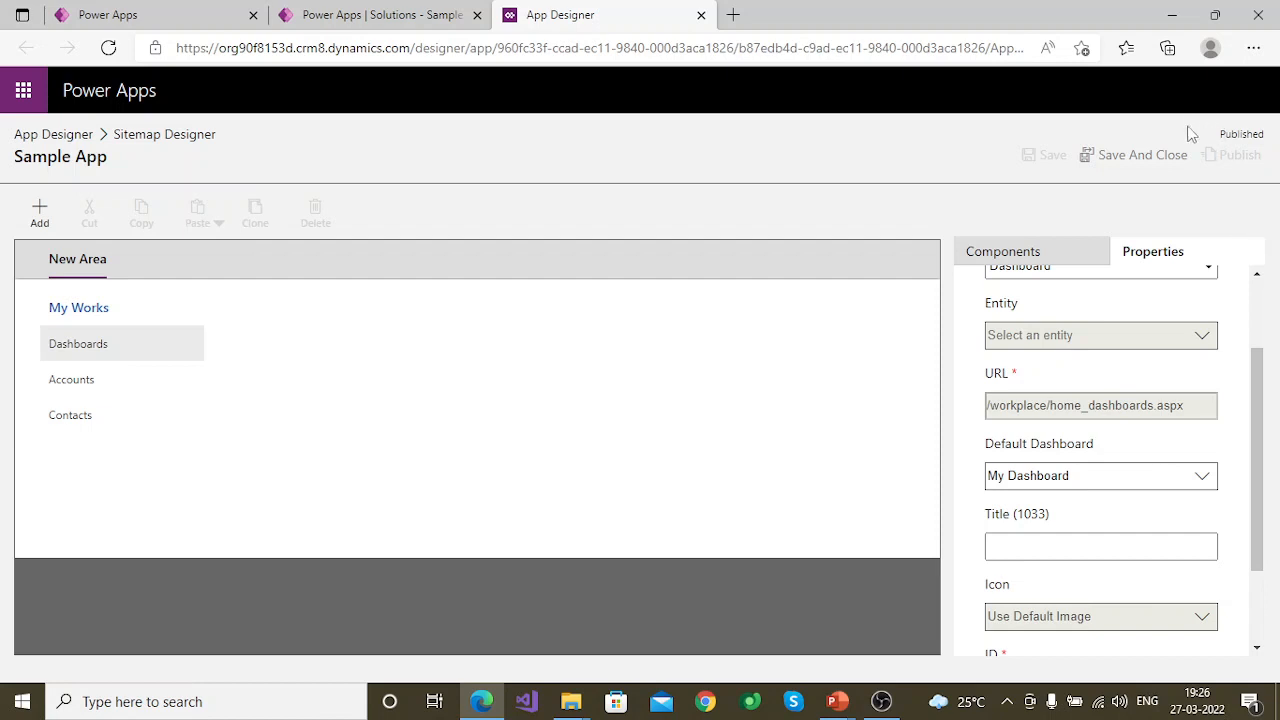
left_click(1145, 158)
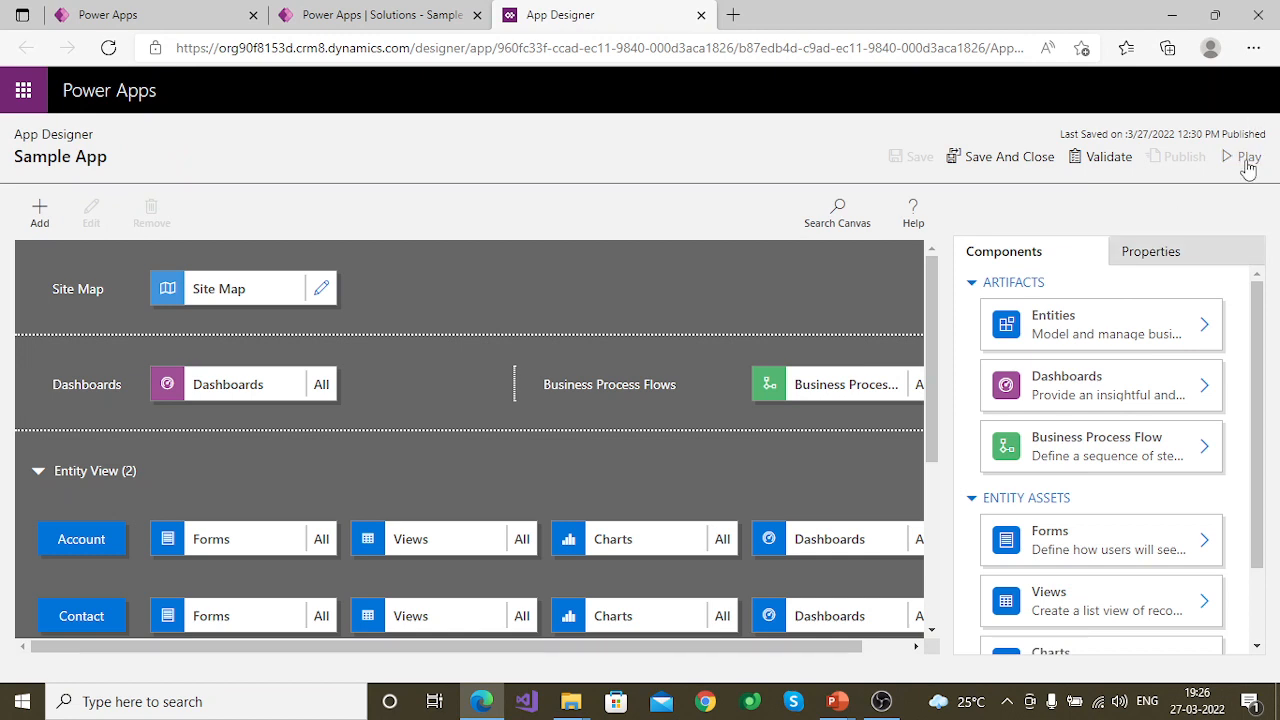
Play the Sample App to check its opening dashboard and available dashboards, and return to the app designer.
left_click(1247, 157)
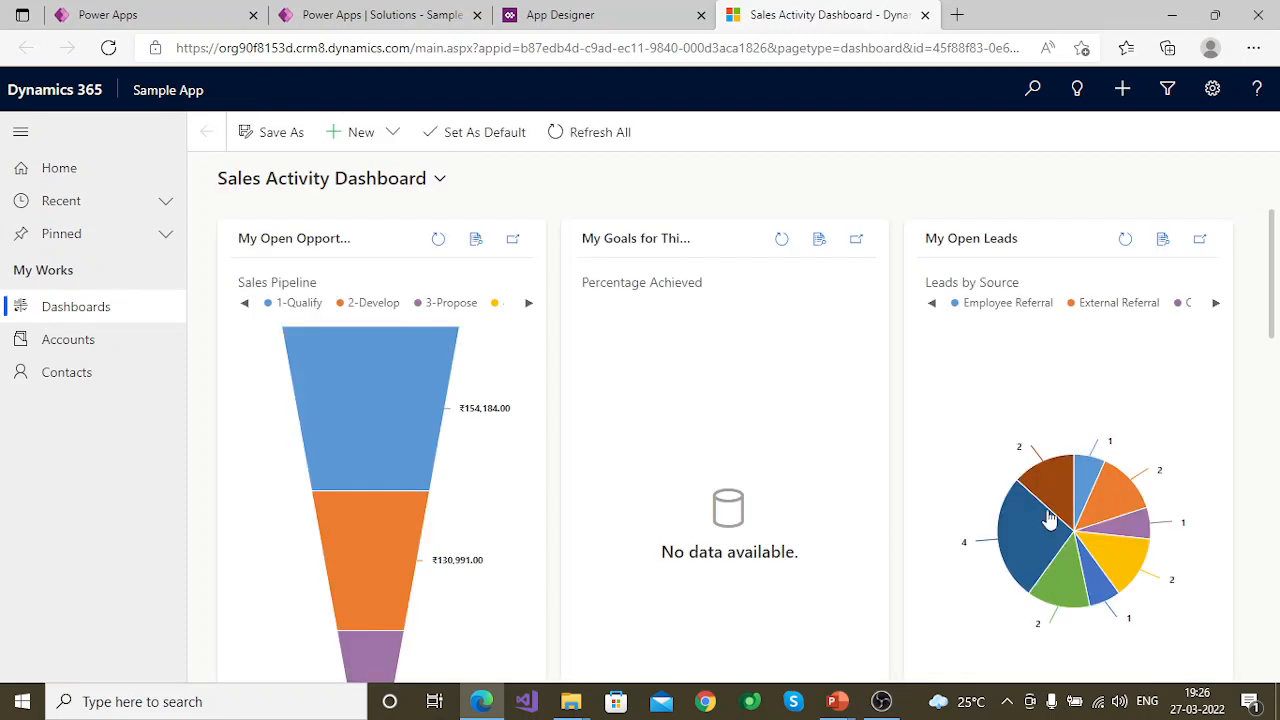
left_click(310, 180)
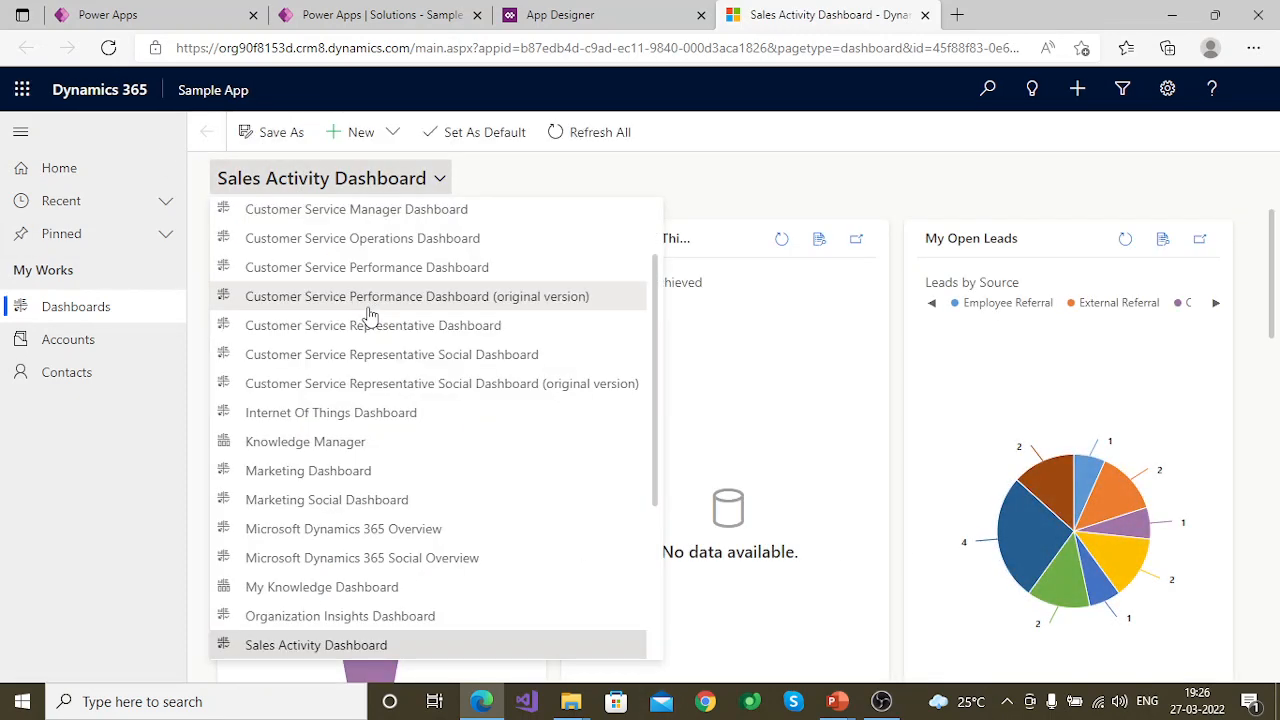
scroll(399, 520, "down", 3)
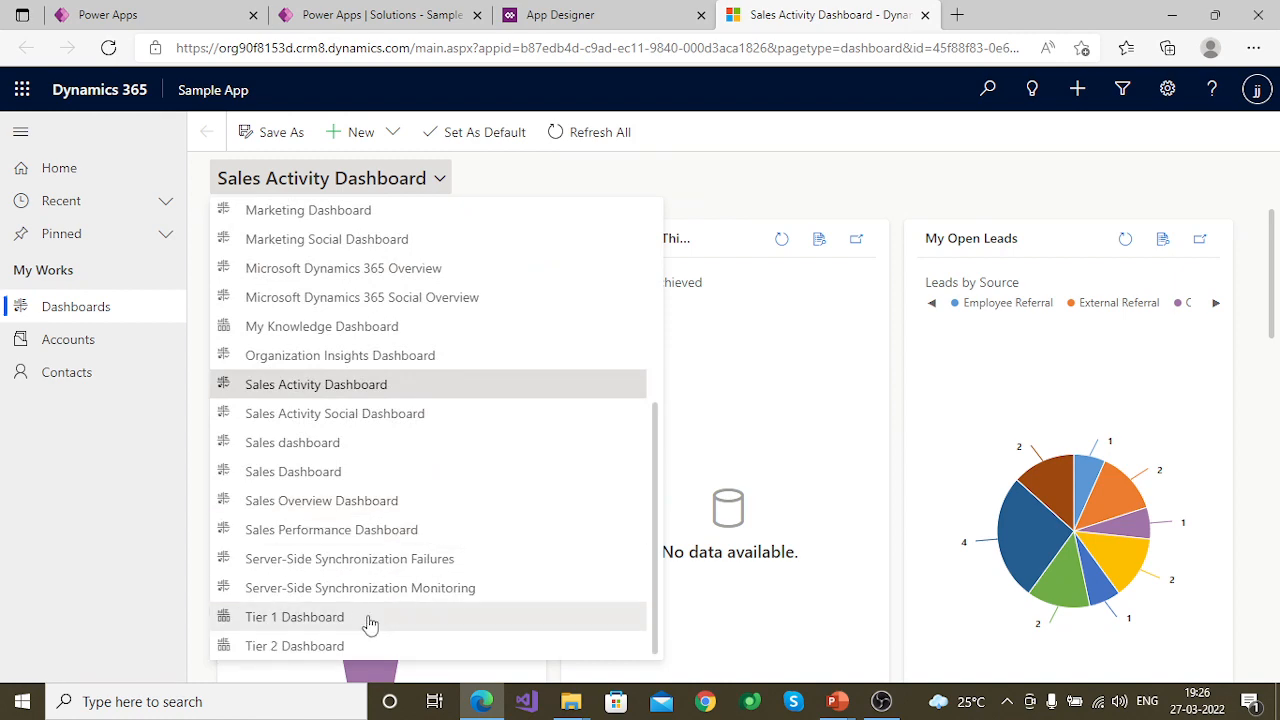
scroll(376, 608, "up", 1)
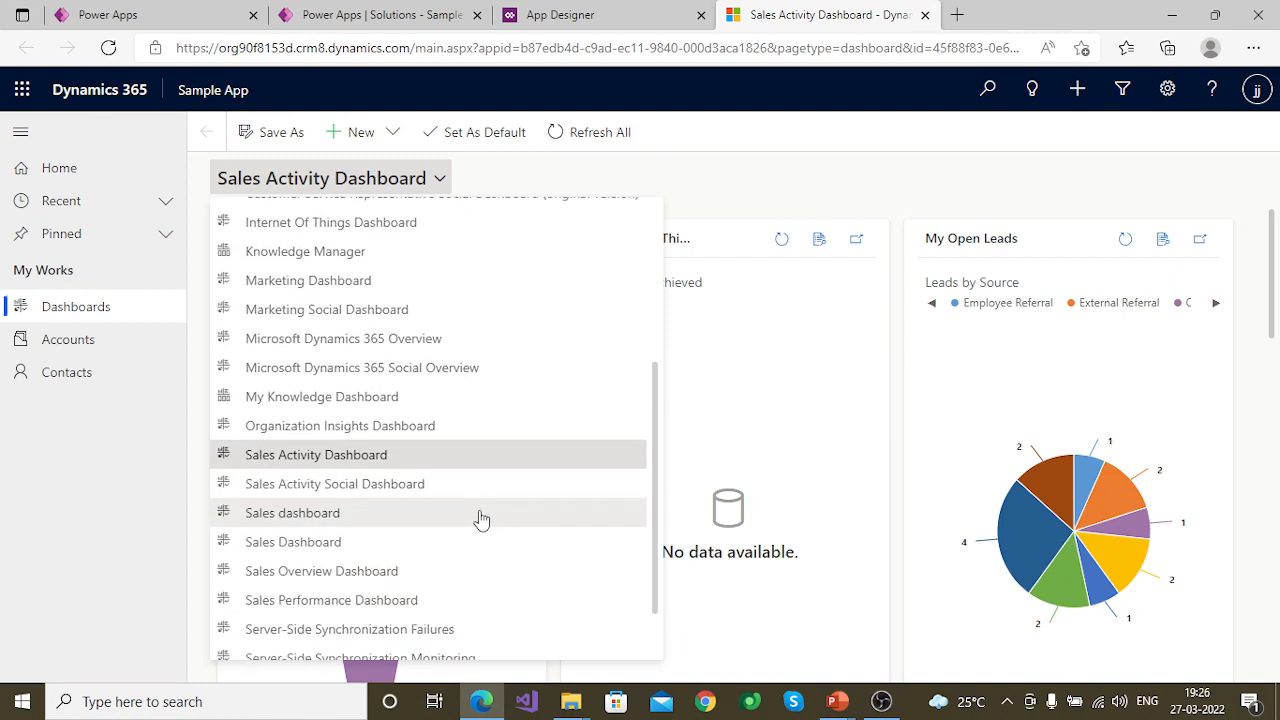
left_click(729, 169)
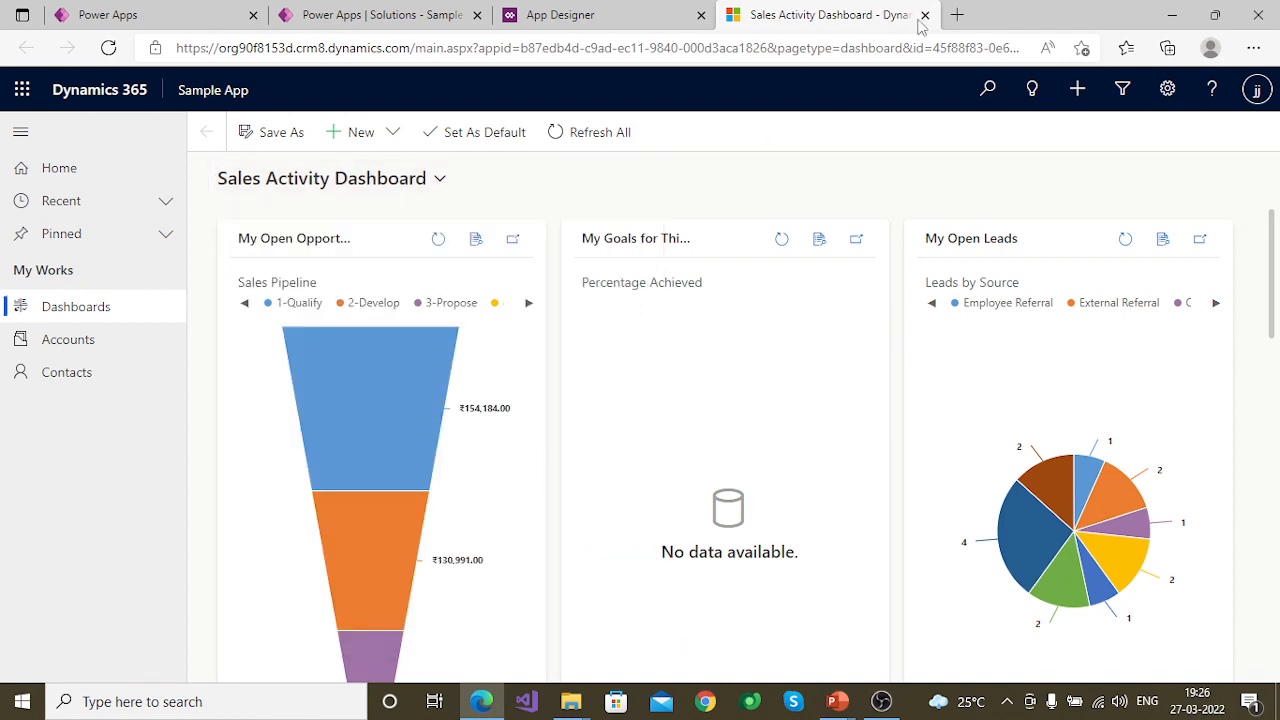
left_click(622, 18)
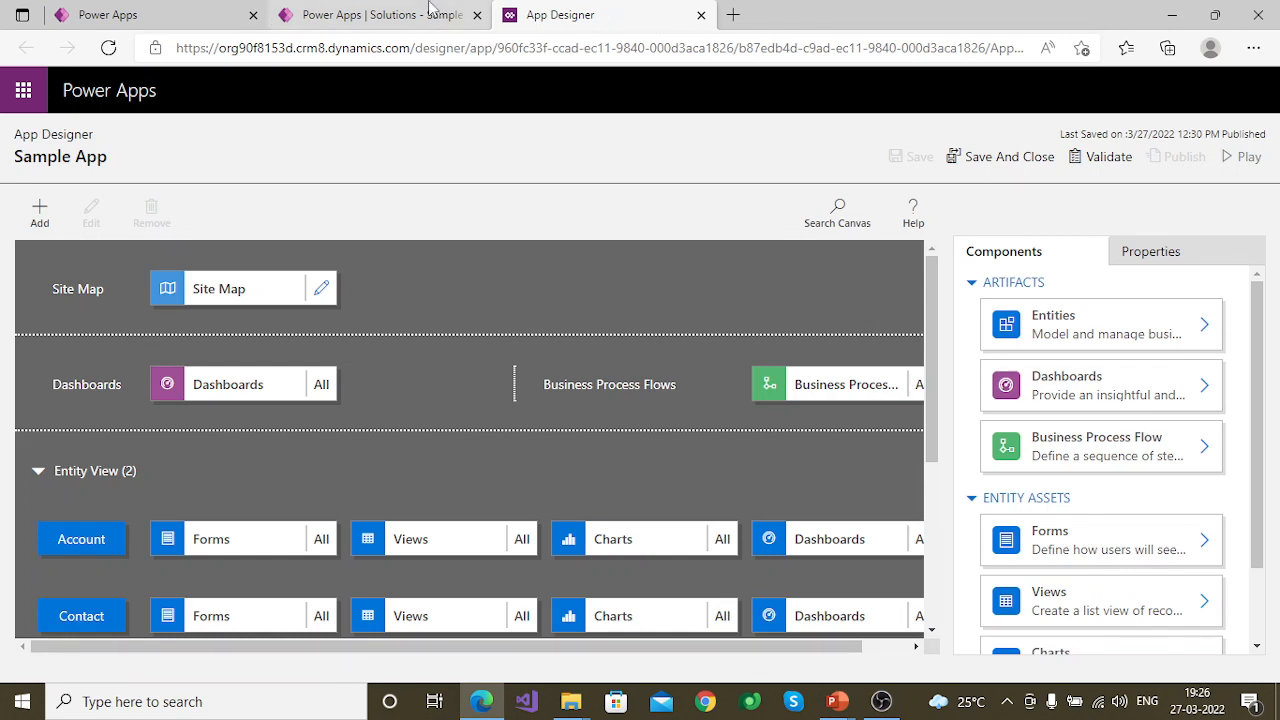
Limit the Sample App's dashboards to Connected Customer Service Dashboard and My Dashboard, and save and publish the app.
left_click(308, 378)
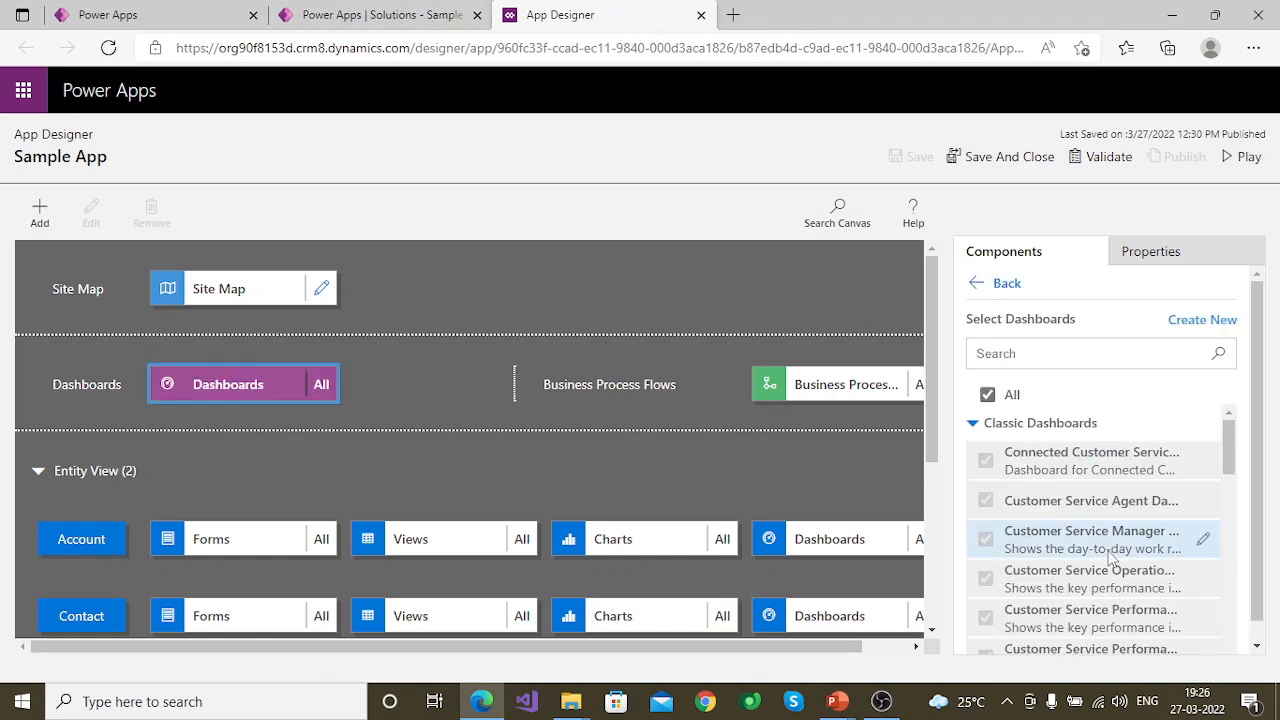
left_click(987, 394)
left_click(986, 450)
scroll(1113, 530, "down", 5)
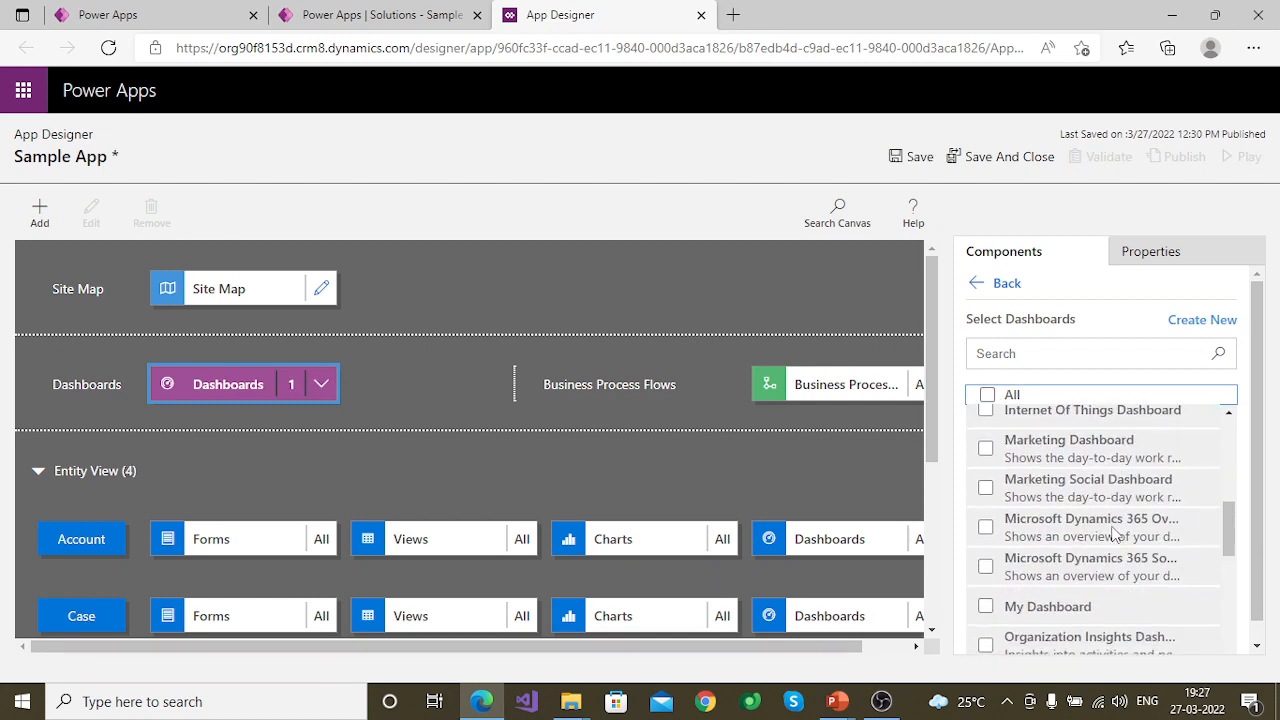
left_click(1108, 607)
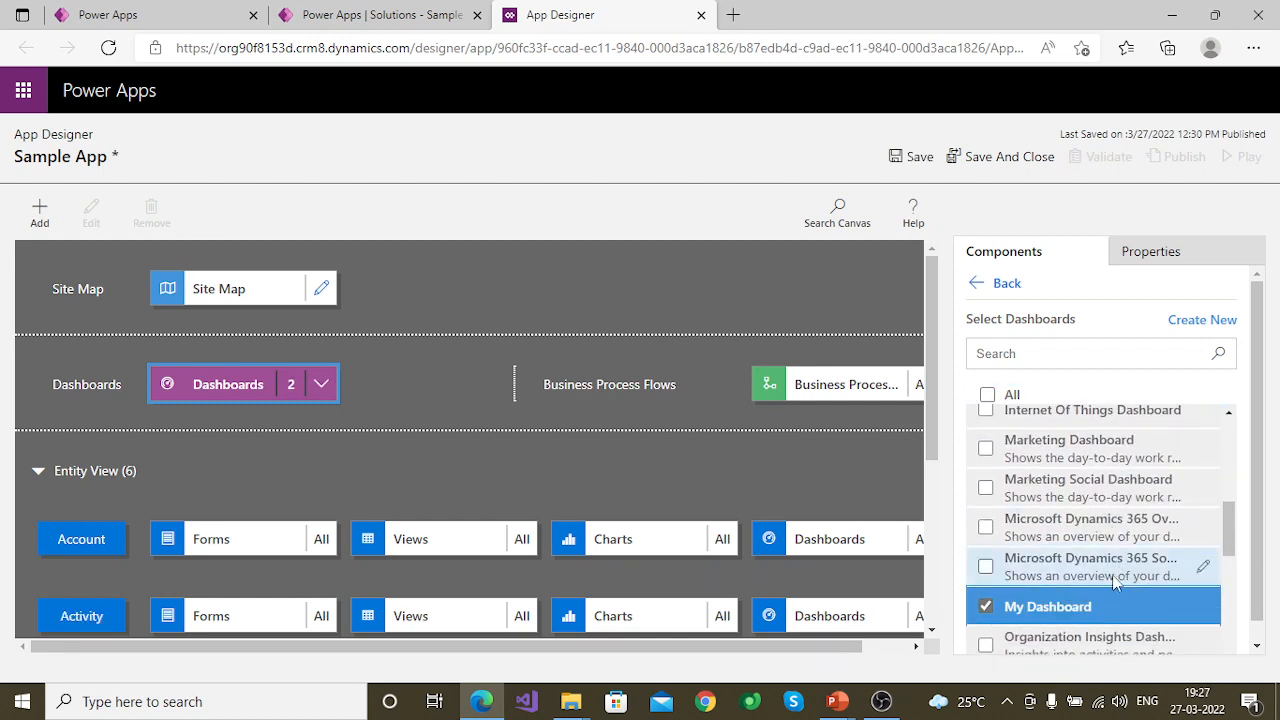
scroll(1112, 590, "down", 3)
scroll(1116, 585, "down", 5)
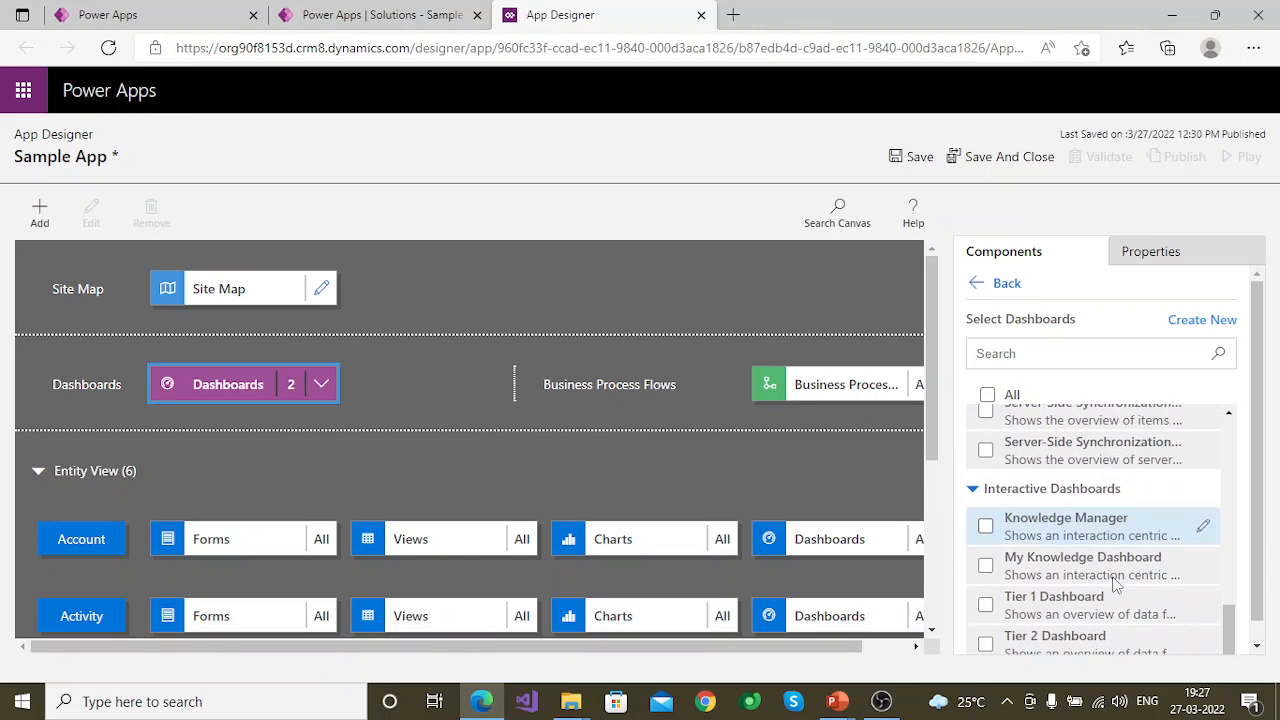
scroll(1116, 585, "up", 4)
scroll(1115, 585, "up", 3)
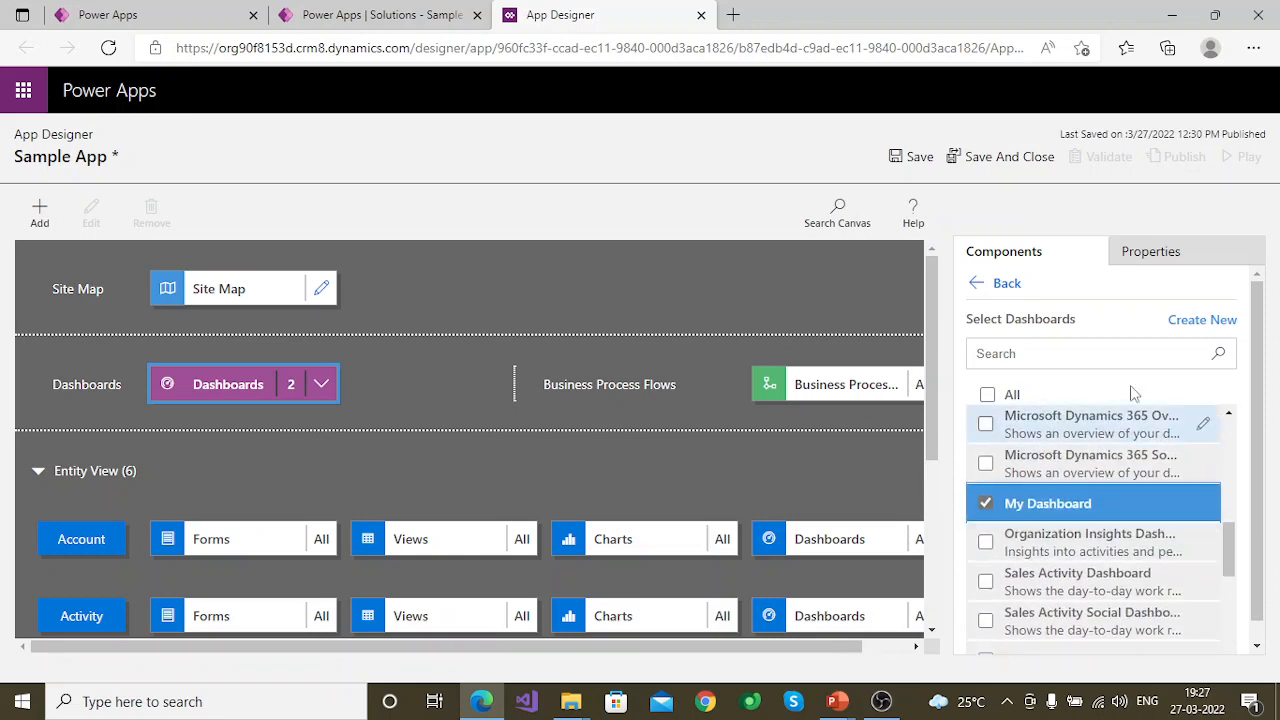
left_click(906, 161)
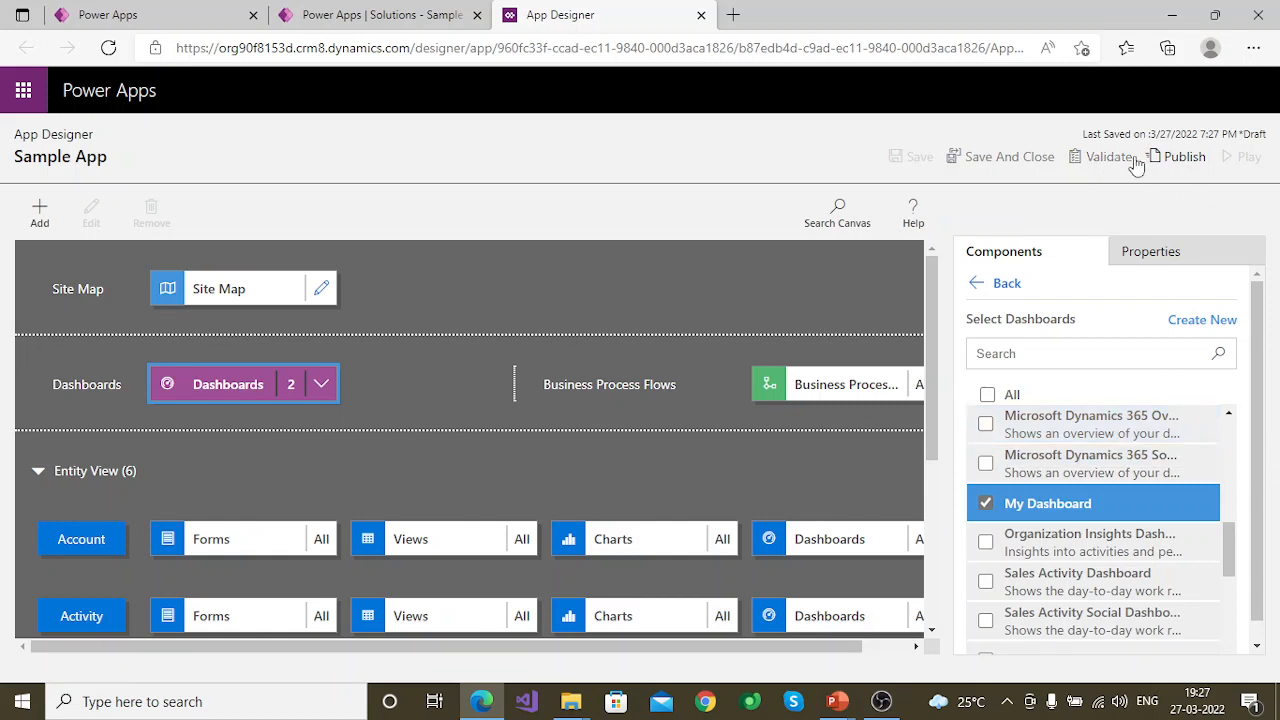
left_click(1180, 157)
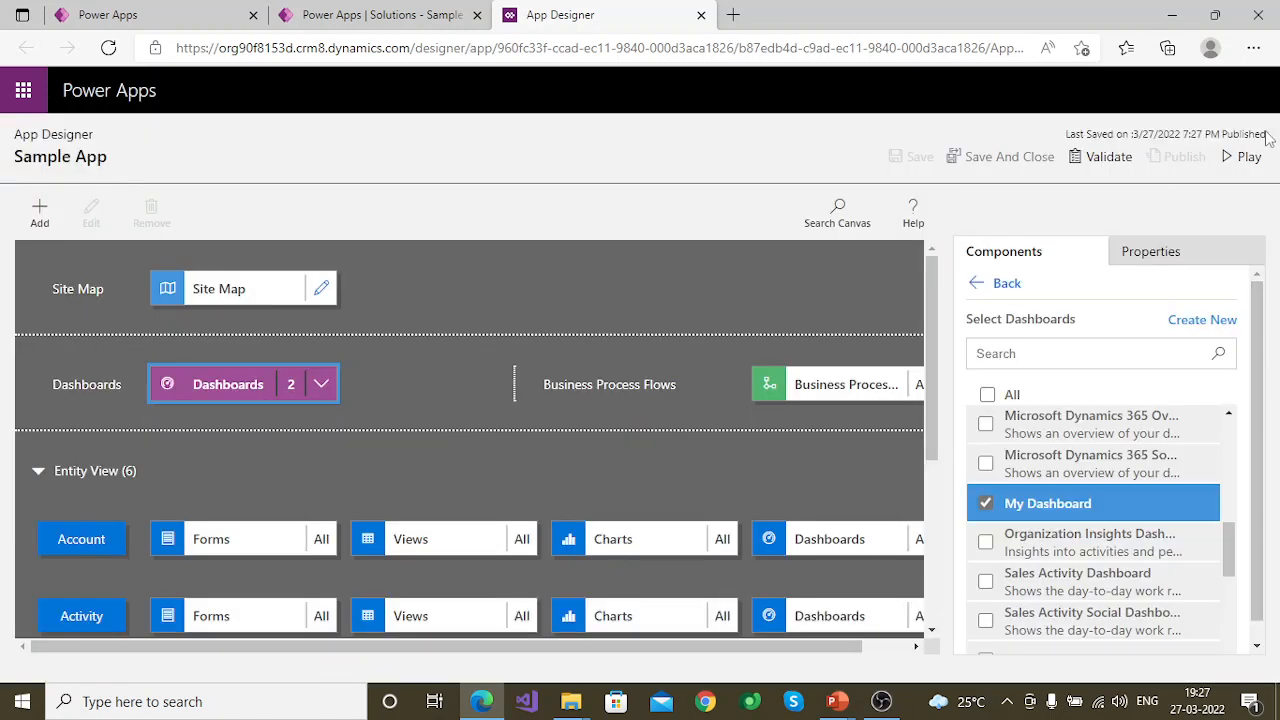
Play the Sample App, look through its dashboard list for My Dashboard, and close the running app.
left_click(1246, 162)
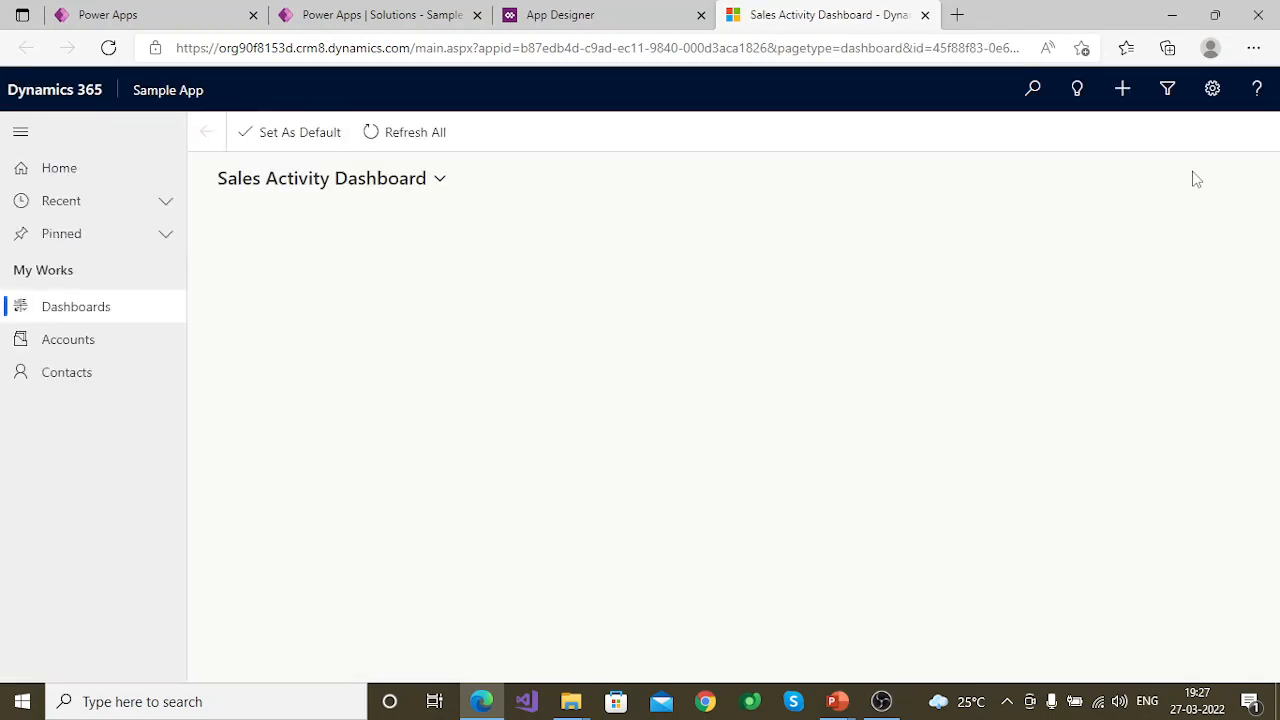
left_click(427, 190)
scroll(440, 450, "down", 3)
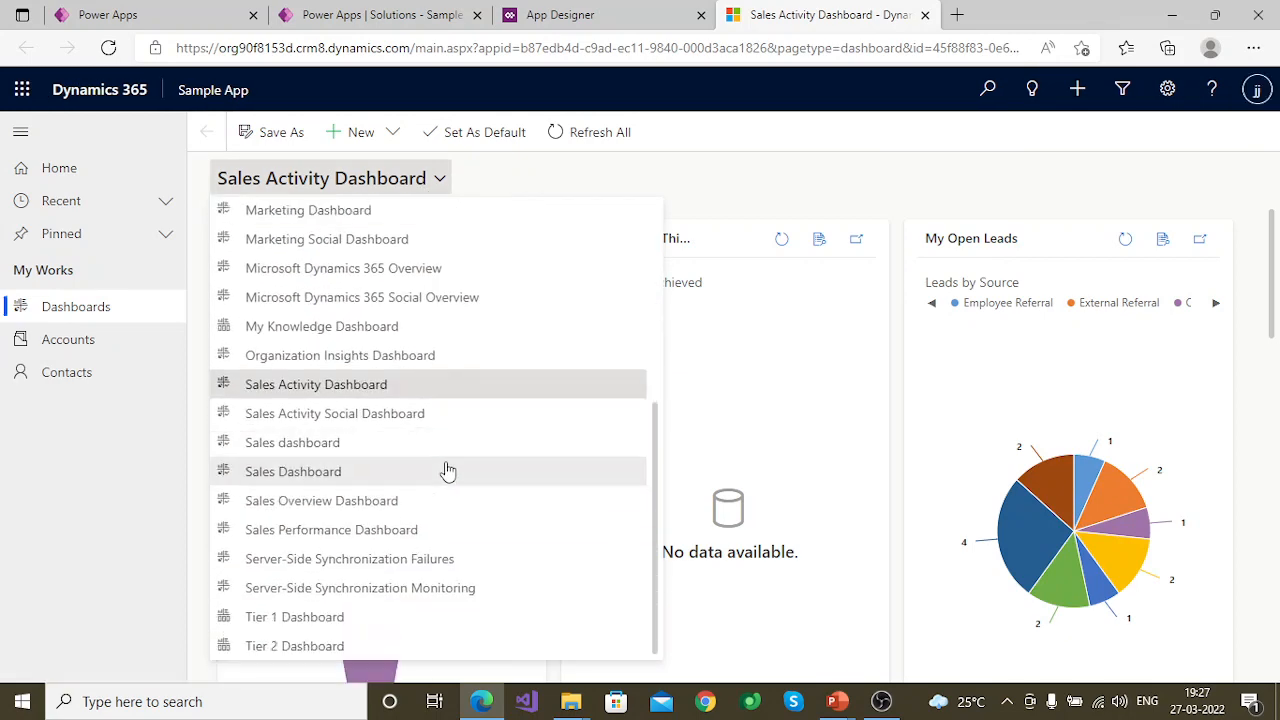
scroll(509, 531, "up", 1)
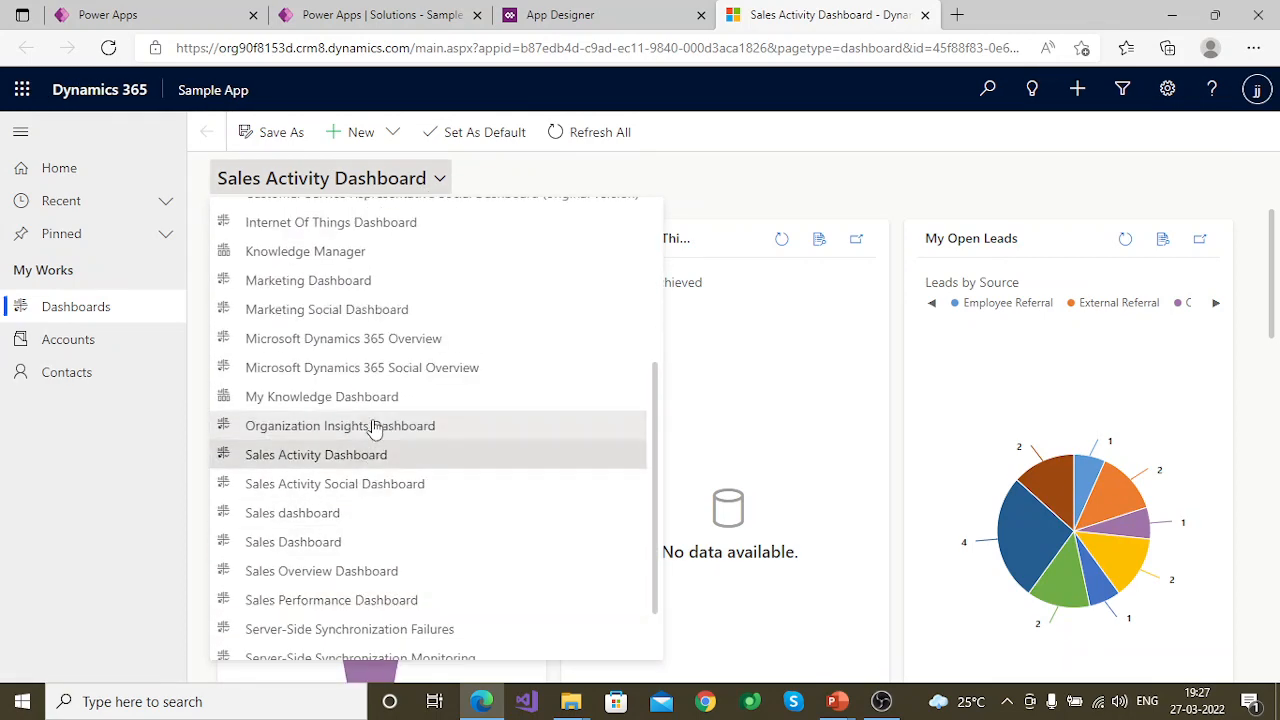
scroll(346, 340, "up", 3)
left_click(697, 193)
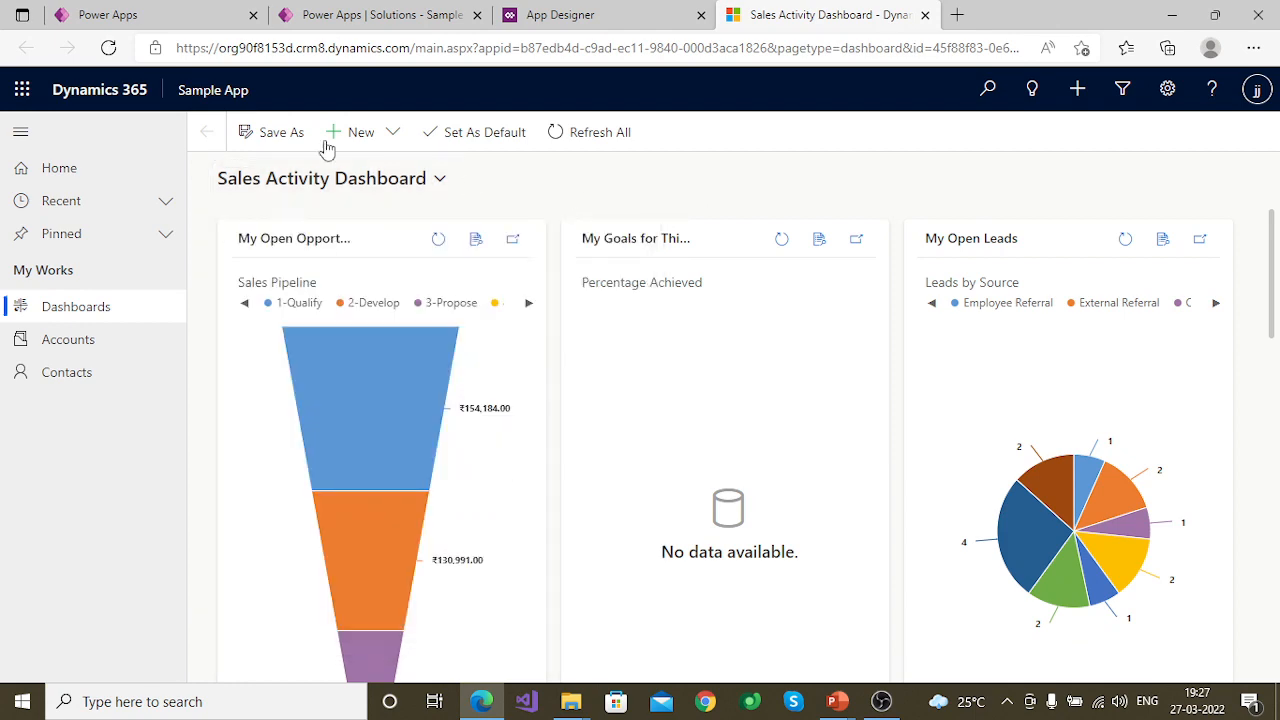
left_click(925, 14)
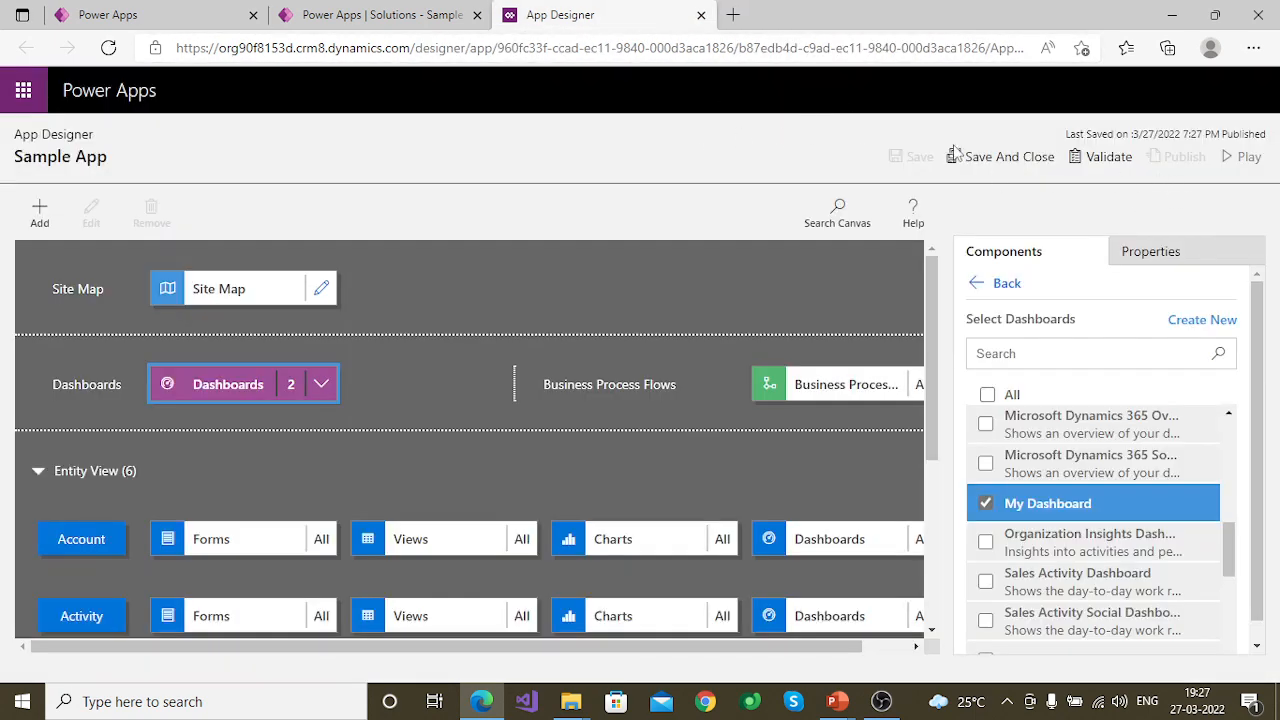
Open the Sample App's site map and delete the Dashboards subarea from the My Works group.
left_click(322, 290)
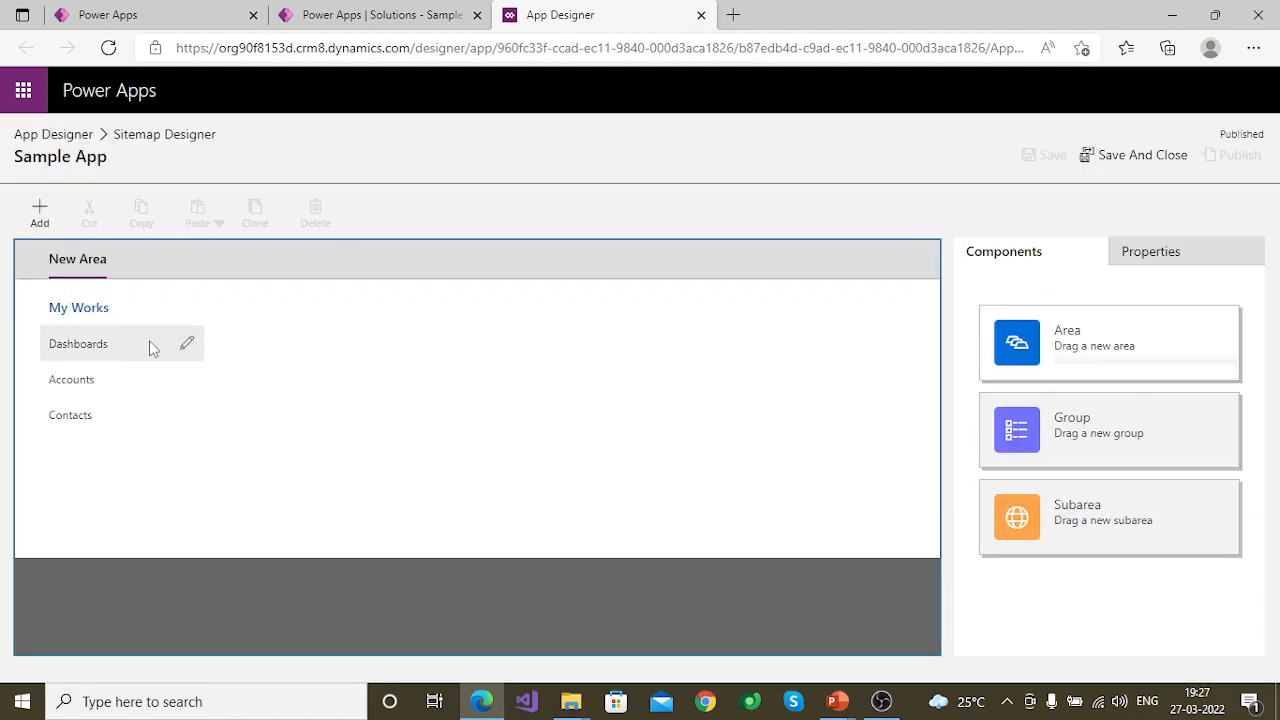
left_click(192, 350)
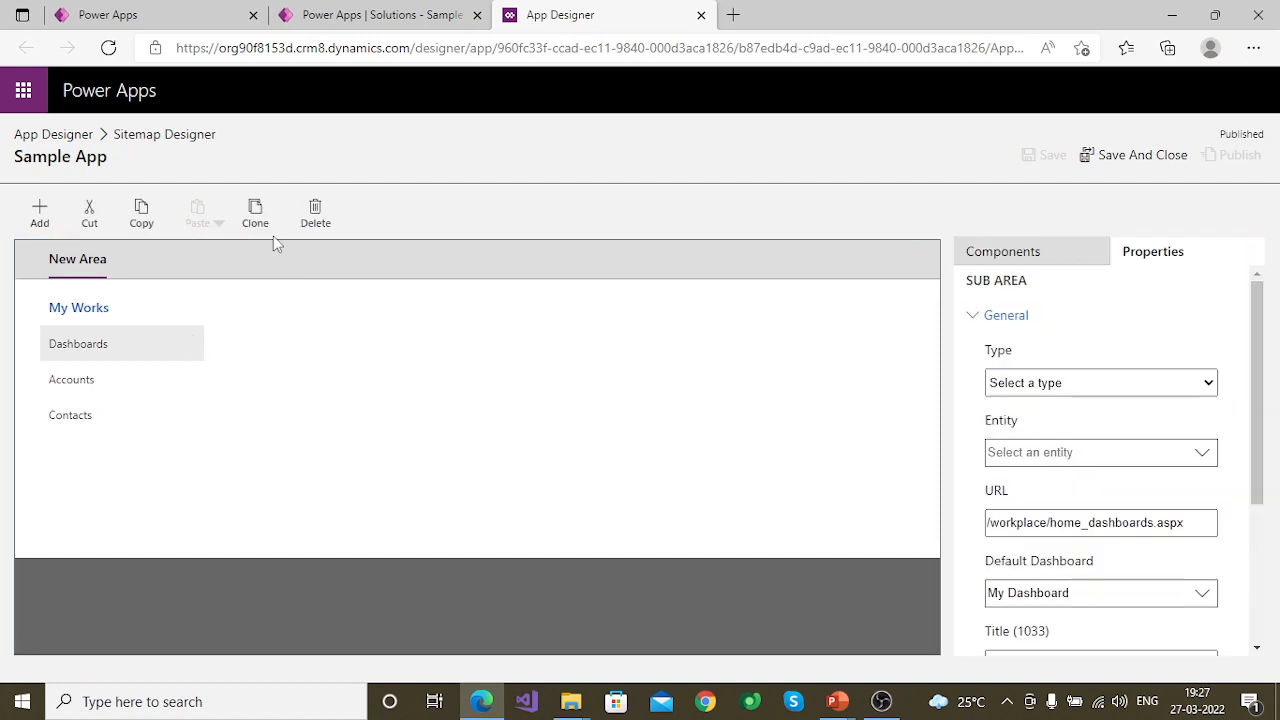
left_click(305, 222)
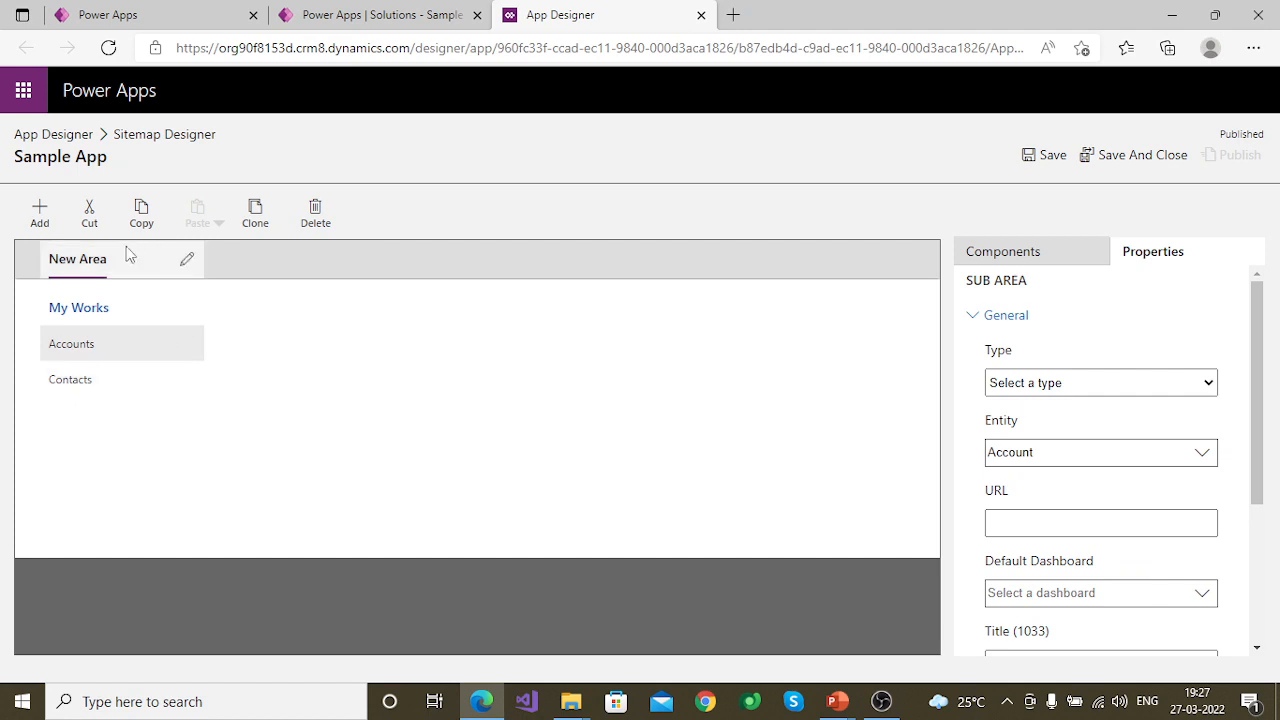
Add a new subarea below Accounts in the My Works group and set its type to Dashboard.
left_click(40, 212)
left_click(88, 355)
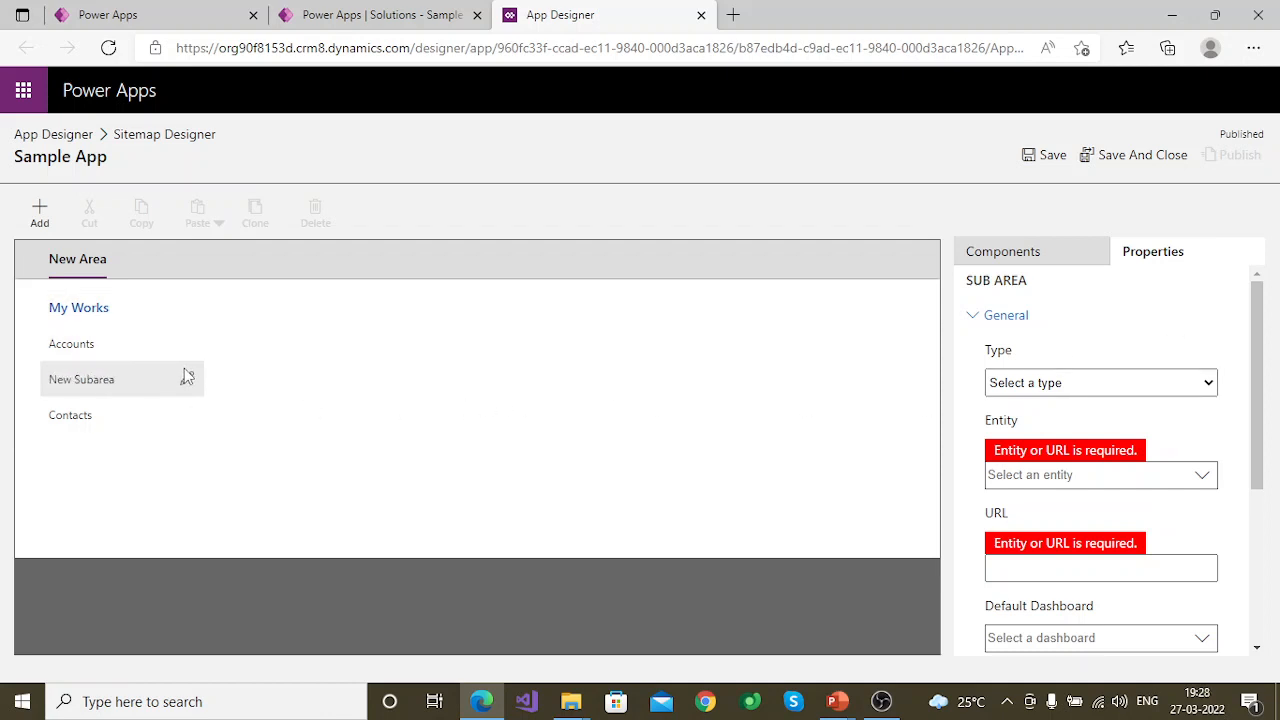
left_click(1208, 383)
left_click(1159, 424)
scroll(1030, 540, "down", 1)
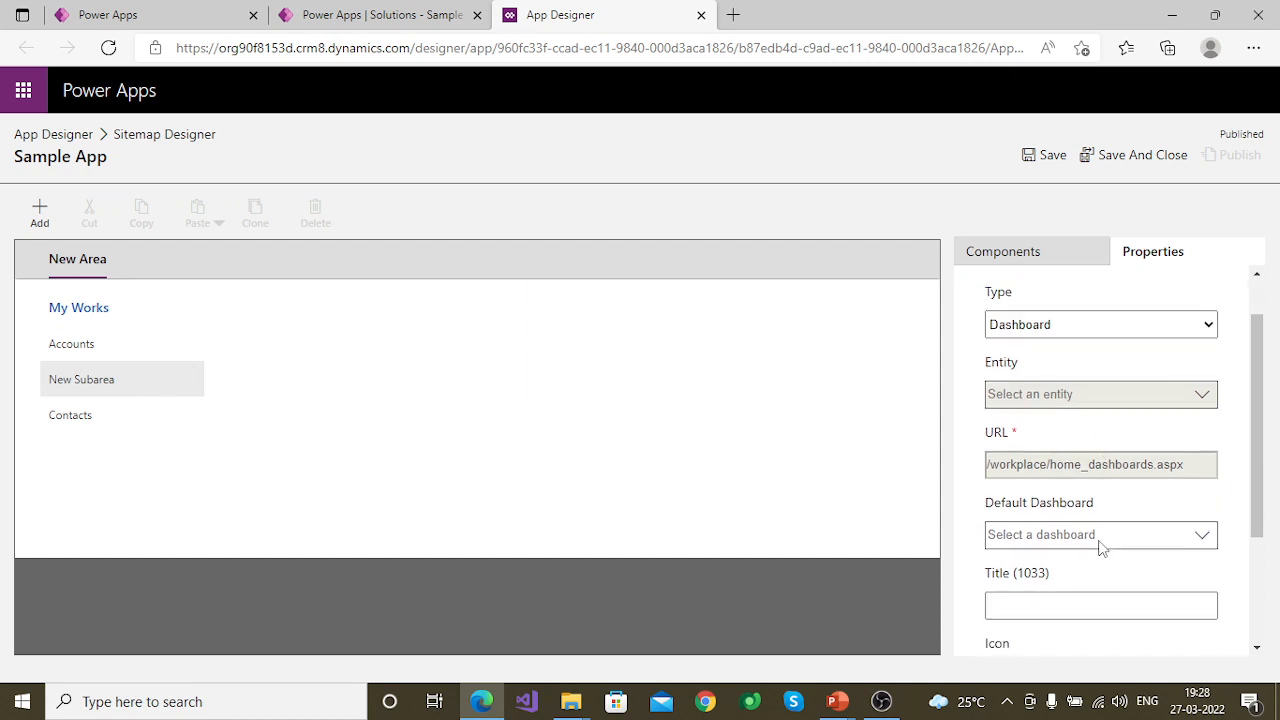
Select My Dashboard as the new subarea's default dashboard.
left_click(1203, 534)
scroll(1183, 518, "down", 2)
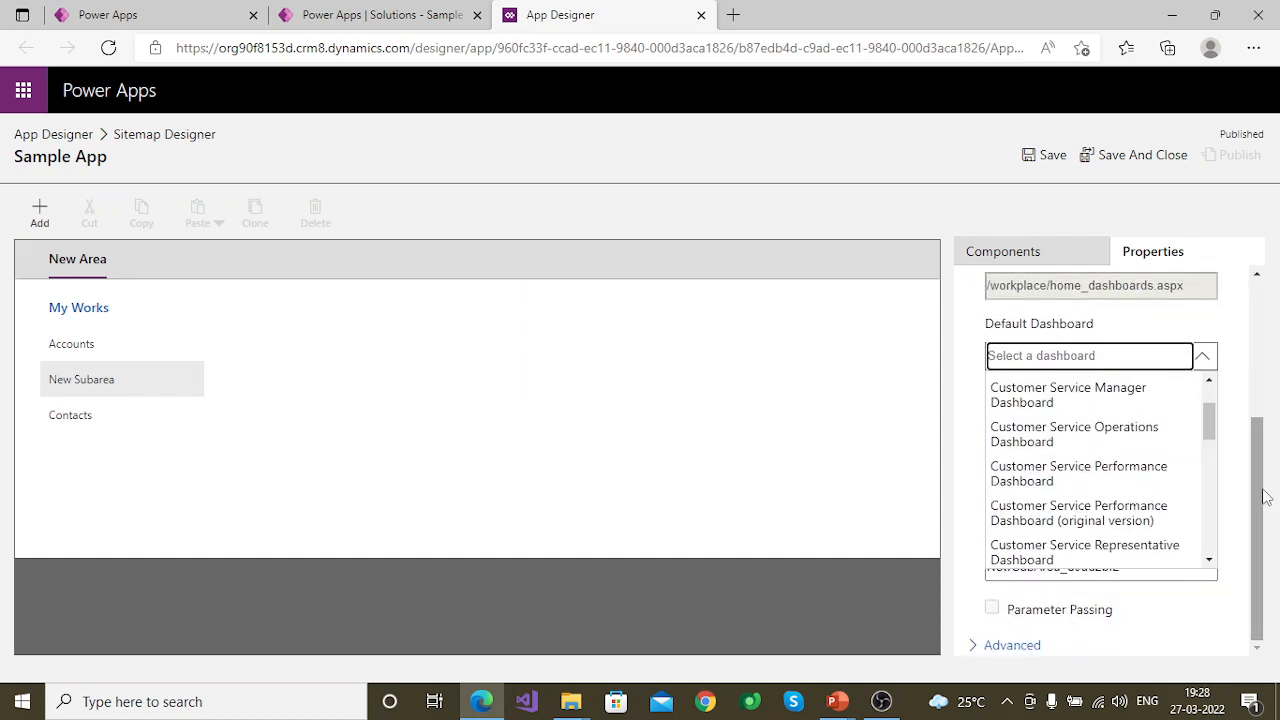
scroll(1035, 478, "down", 5)
scroll(1035, 478, "down", 1)
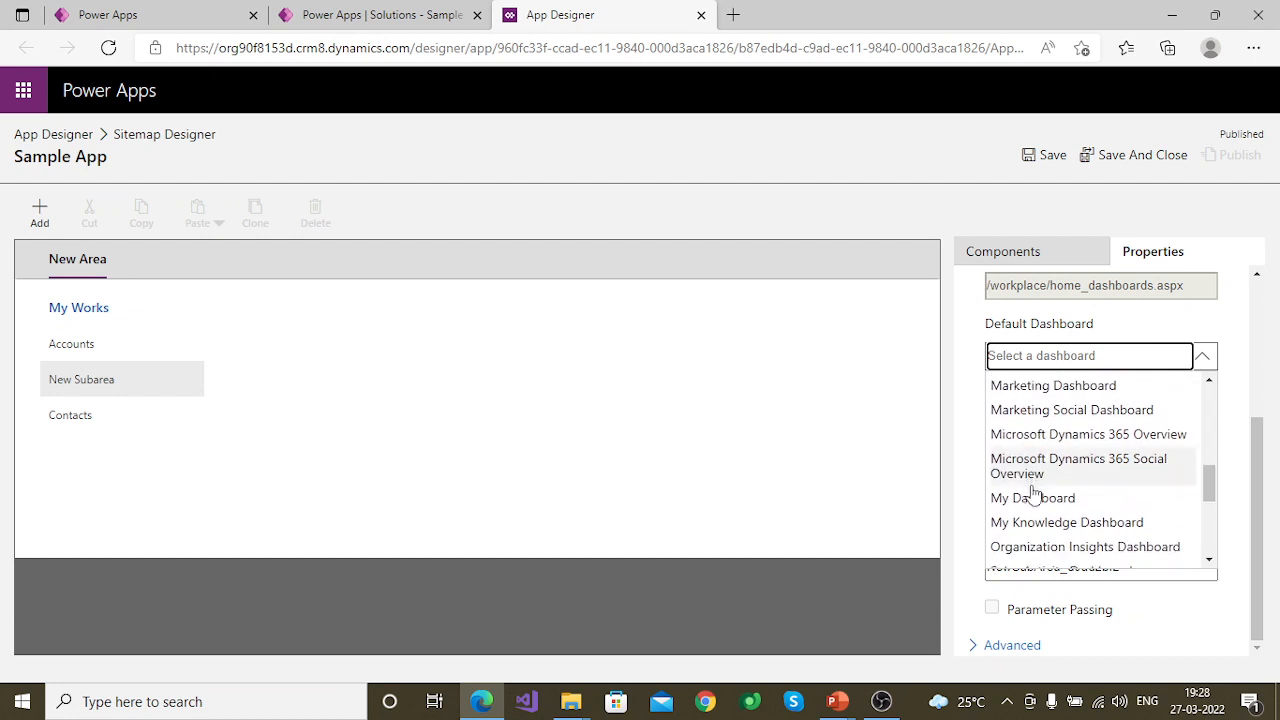
left_click(1046, 498)
scroll(1043, 514, "up", 5)
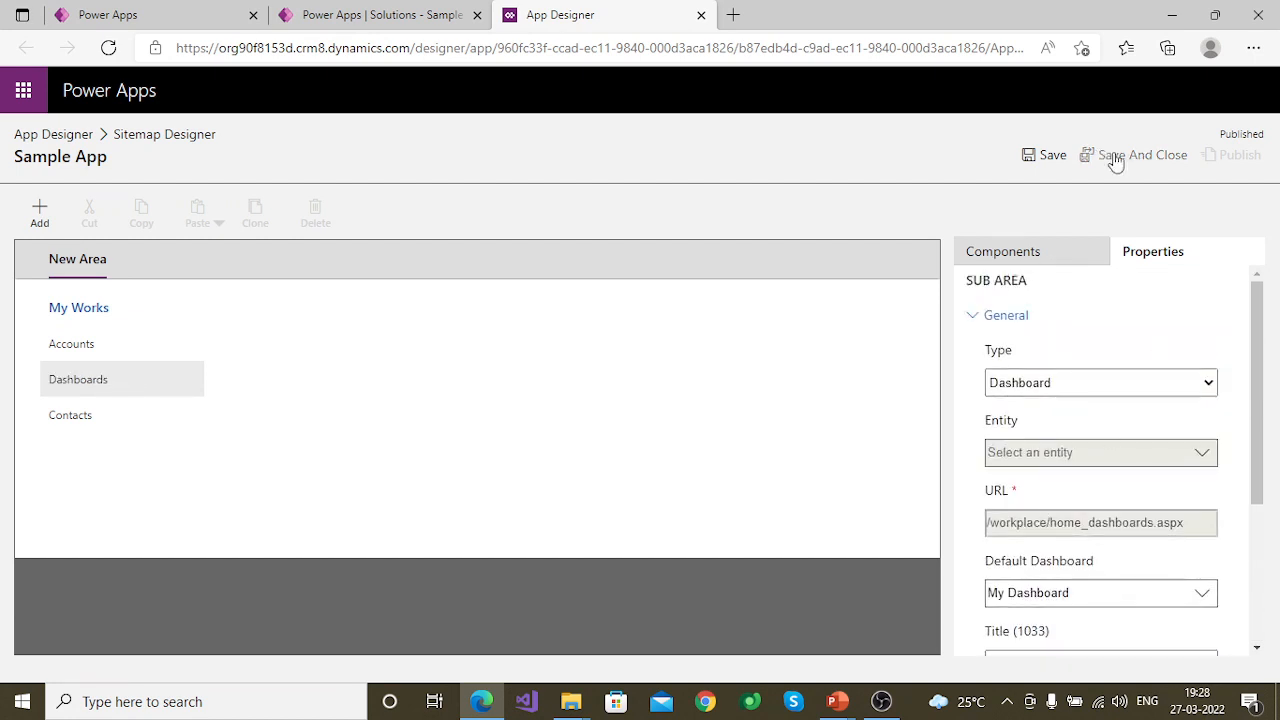
Save and publish the site map, and close it to return to the app designer.
left_click(1050, 155)
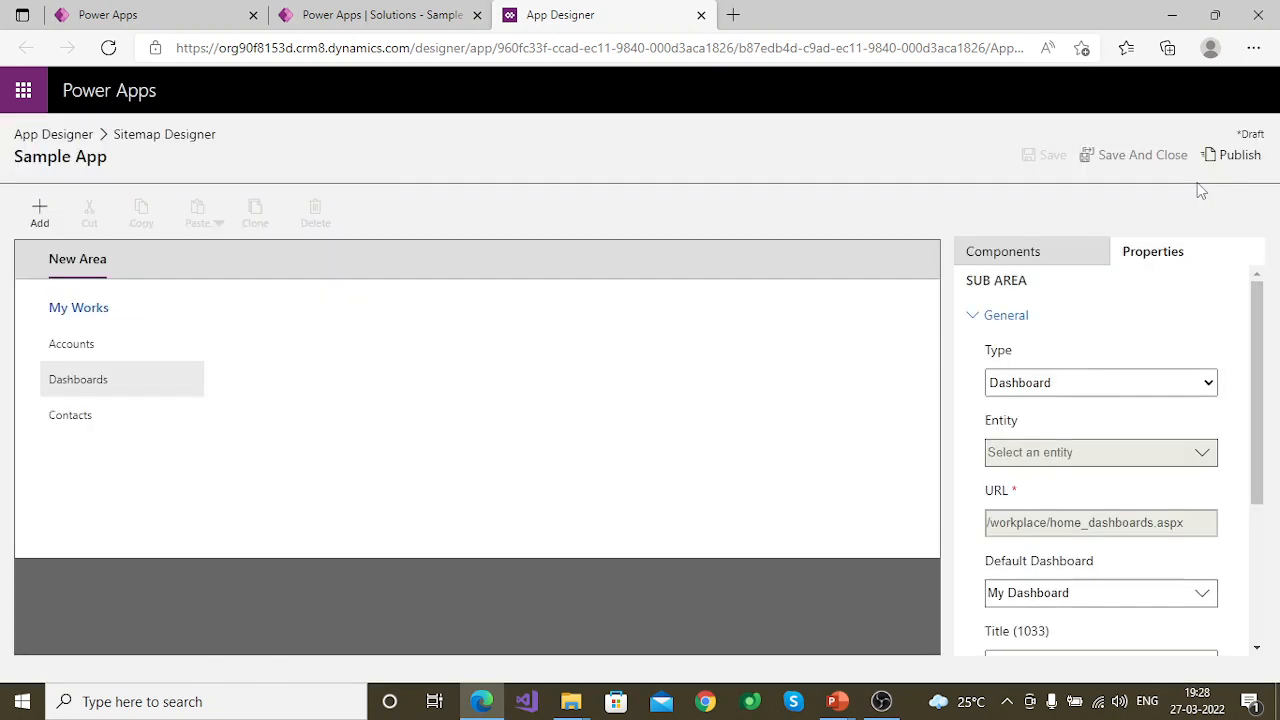
left_click(1228, 155)
left_click(1115, 157)
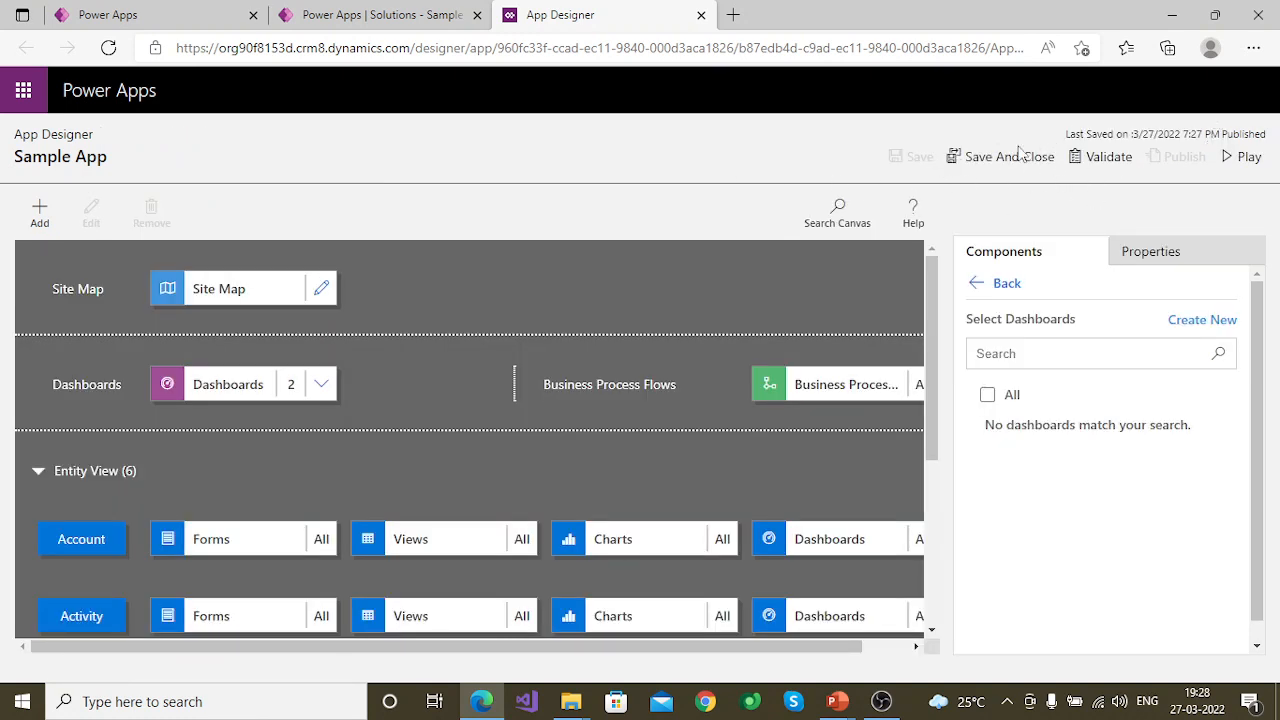
Validate the Sample App and review the warning details, the entity components and the selected dashboards.
left_click(1108, 158)
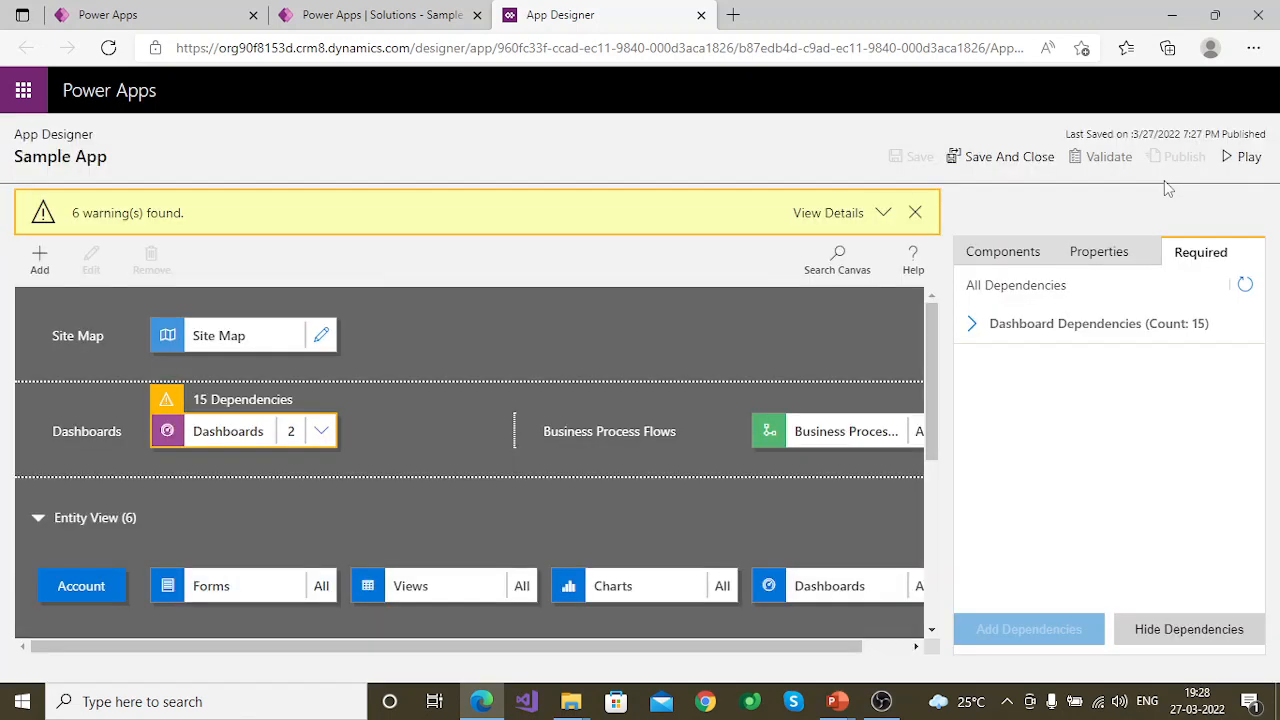
left_click(884, 214)
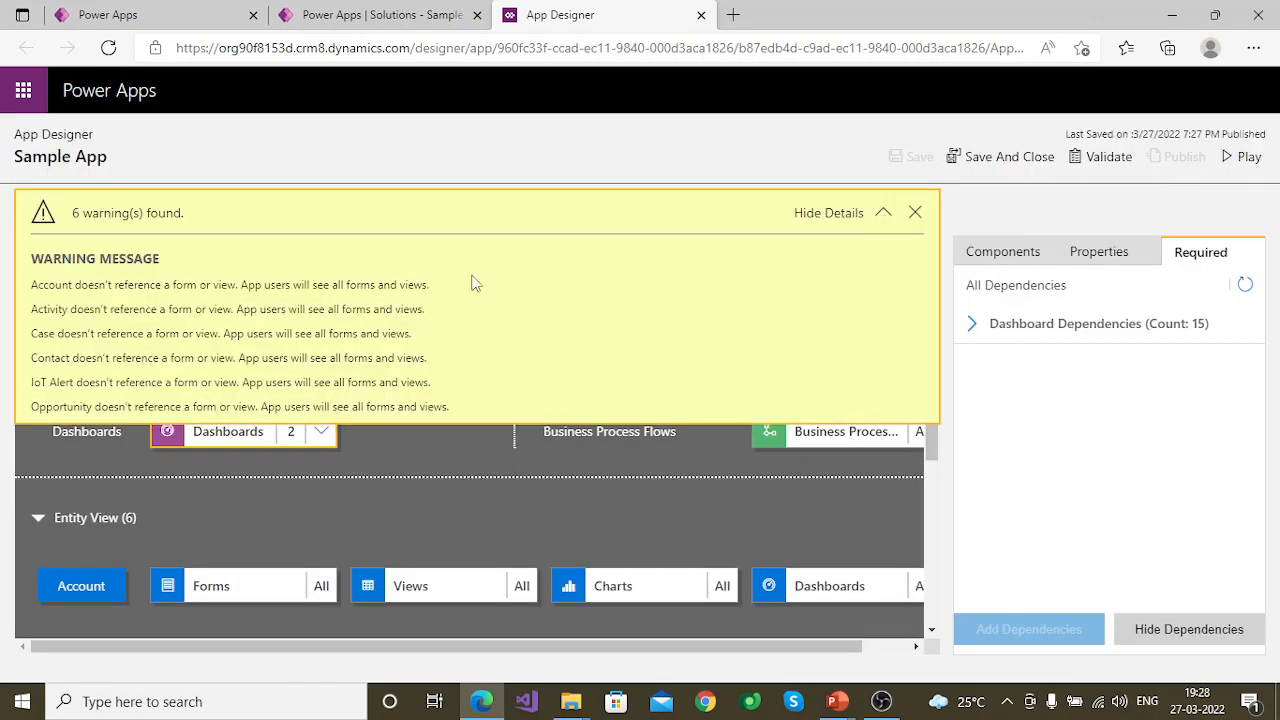
left_click(915, 216)
scroll(656, 528, "down", 3)
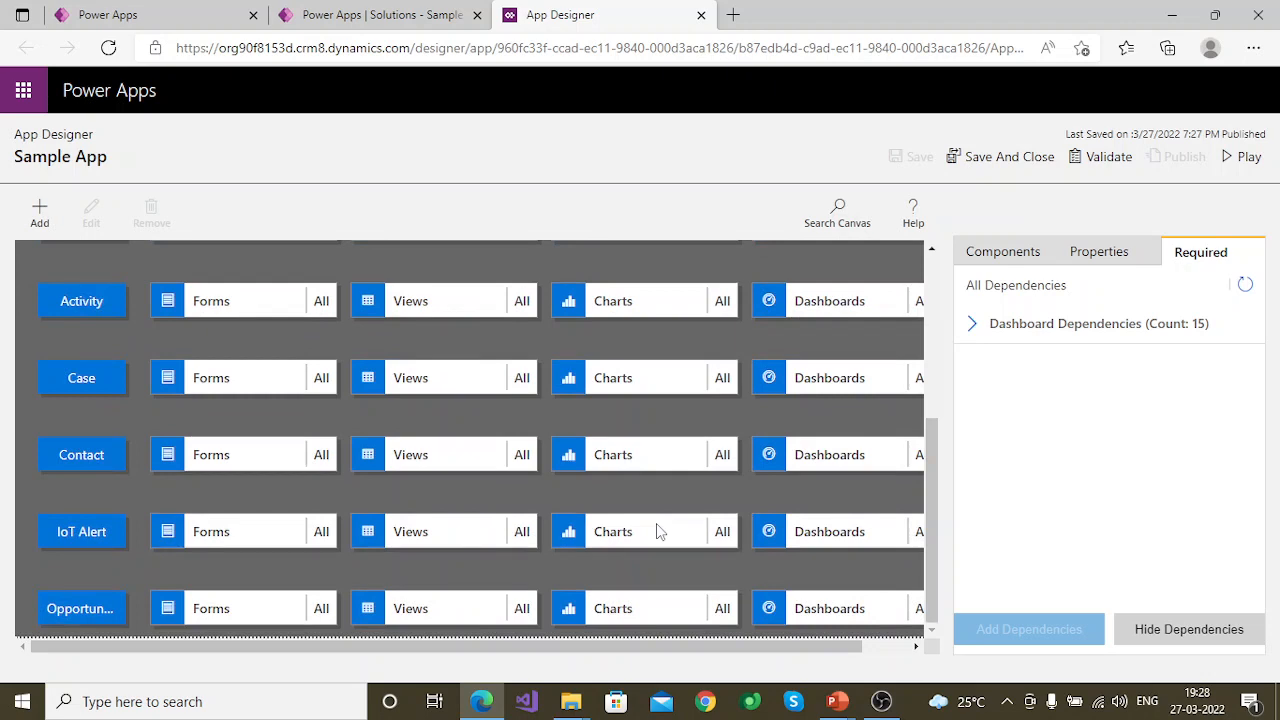
scroll(656, 531, "up", 3)
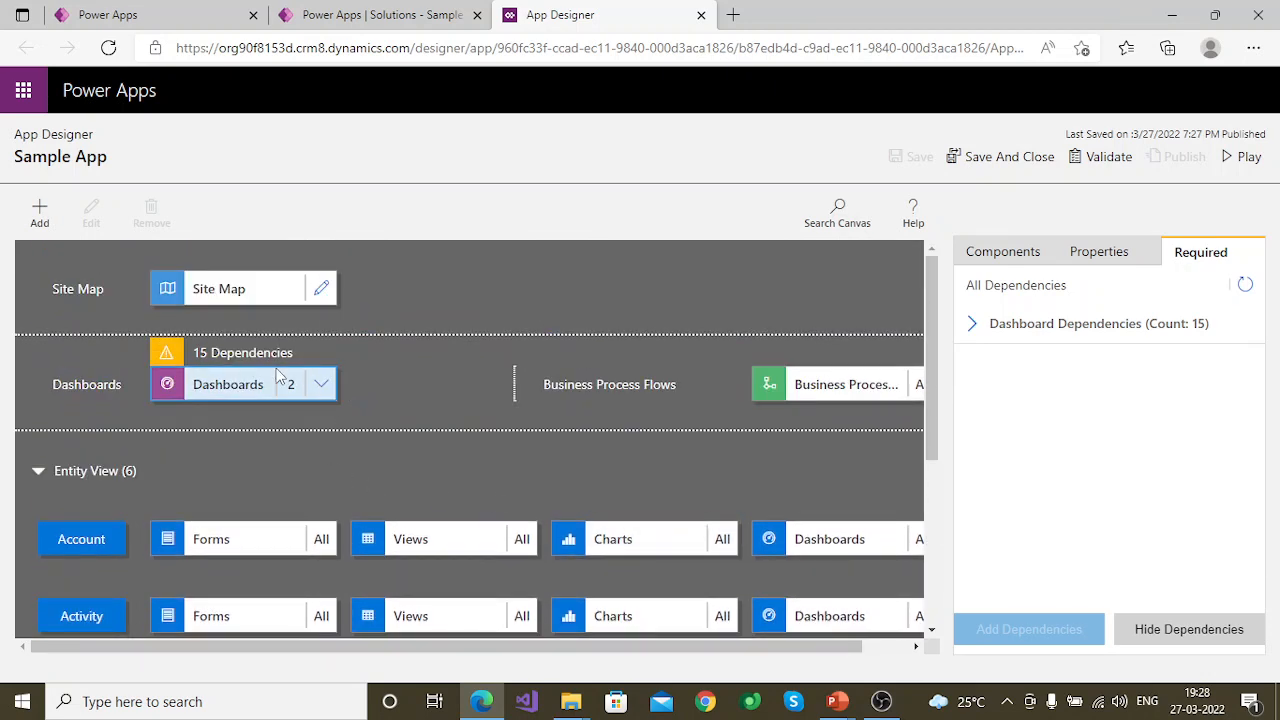
left_click(307, 382)
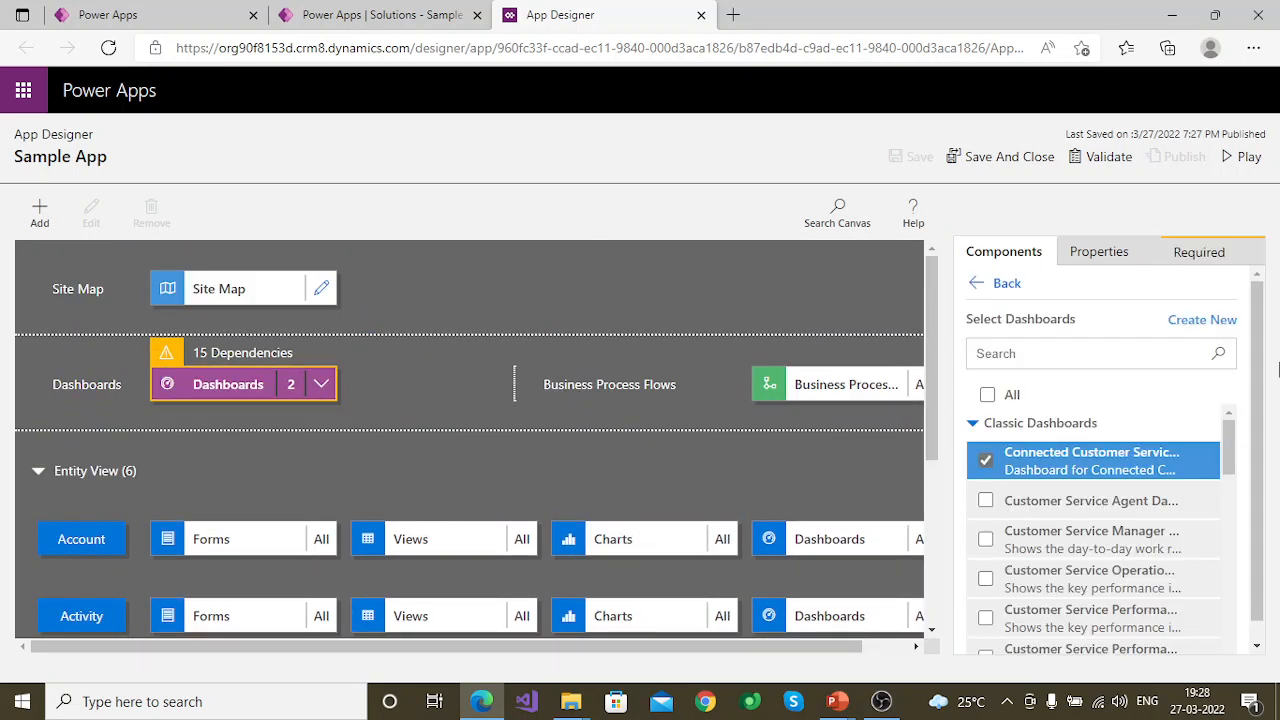
Play the republished Sample App and check its opening dashboard and the full list of system dashboards.
left_click(1242, 157)
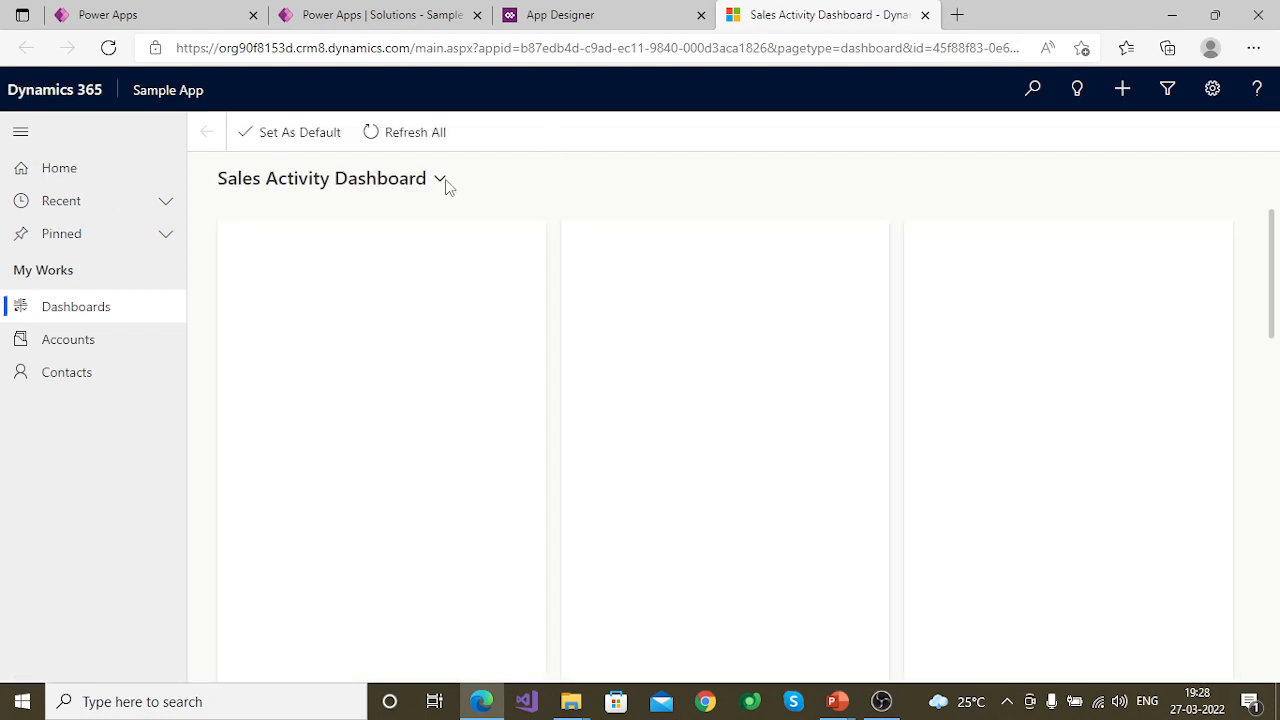
left_click(444, 186)
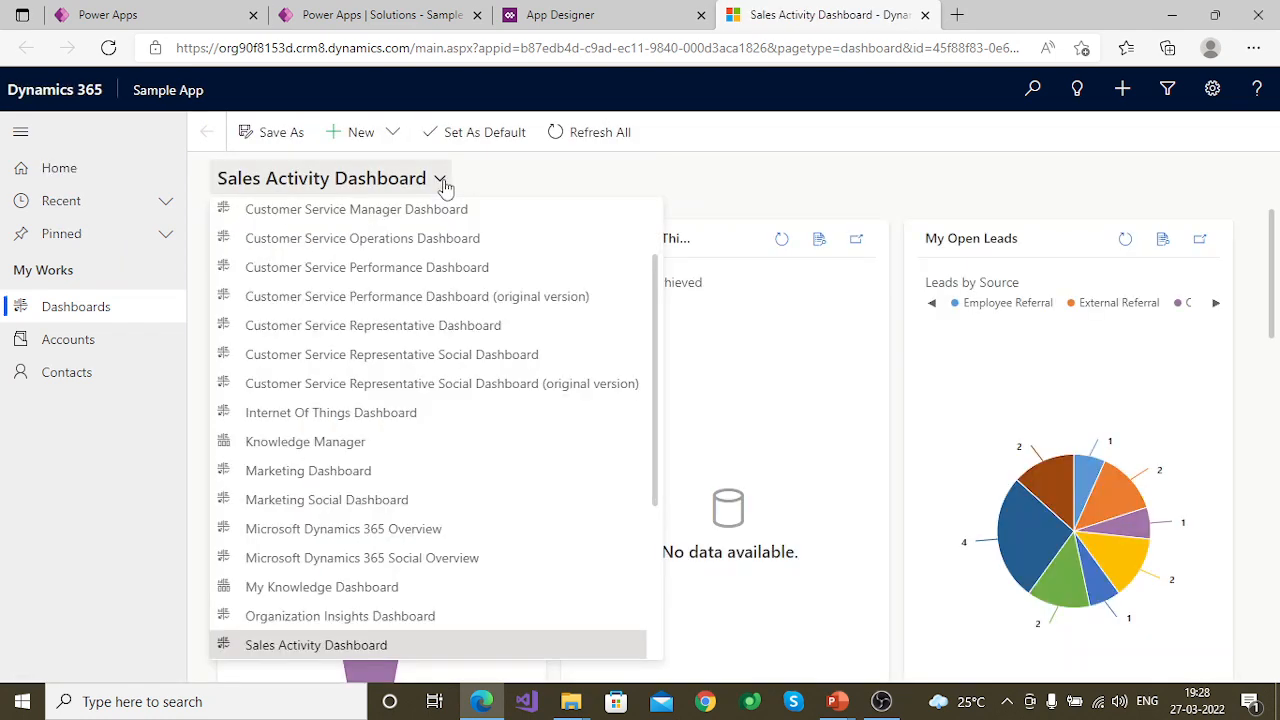
scroll(471, 477, "down", 3)
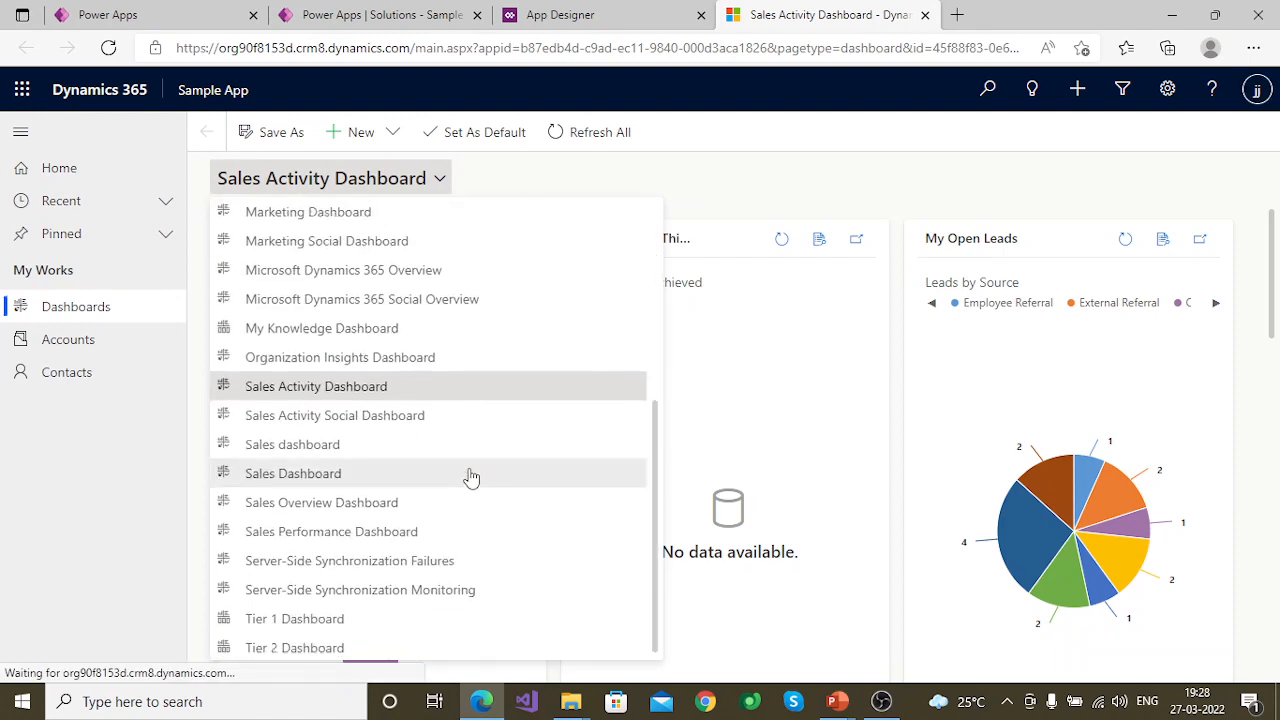
scroll(471, 477, "up", 1)
scroll(471, 477, "down", 1)
scroll(471, 477, "up", 5)
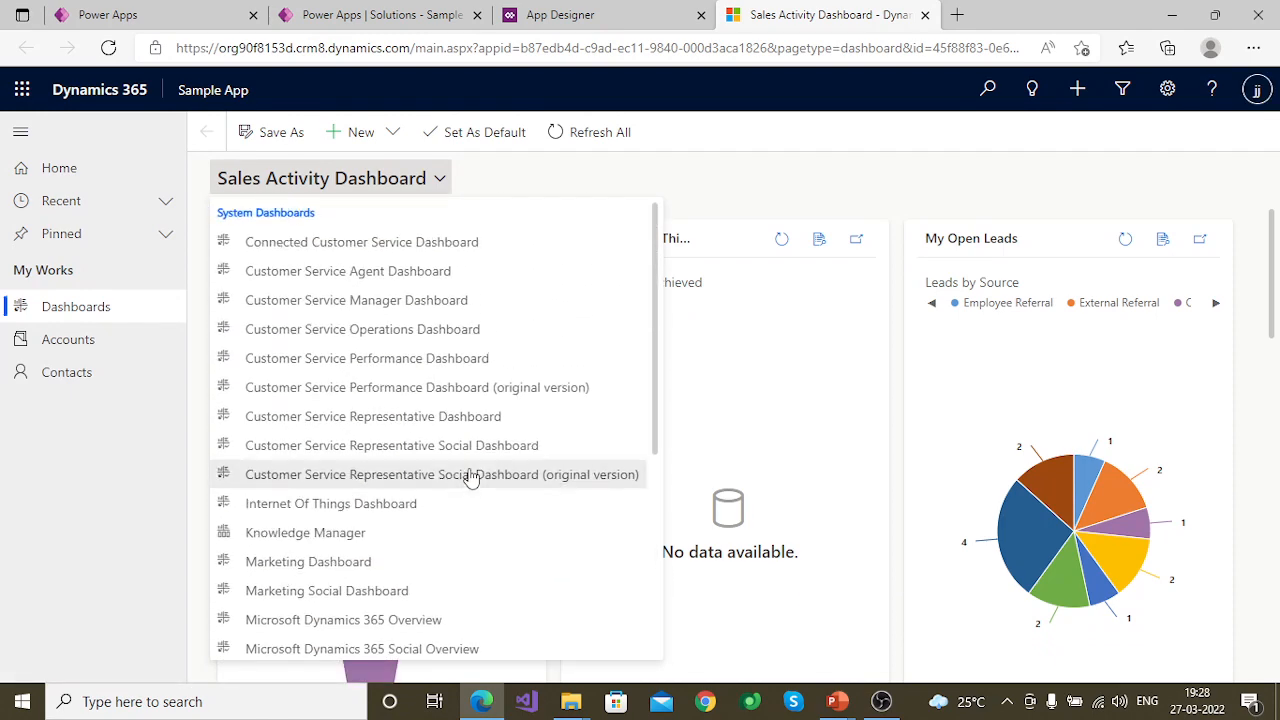
Return to the Sample Solution, finish the app editing session, and open the security role assignment for My Dashboard.
left_click(580, 15)
left_click(443, 16)
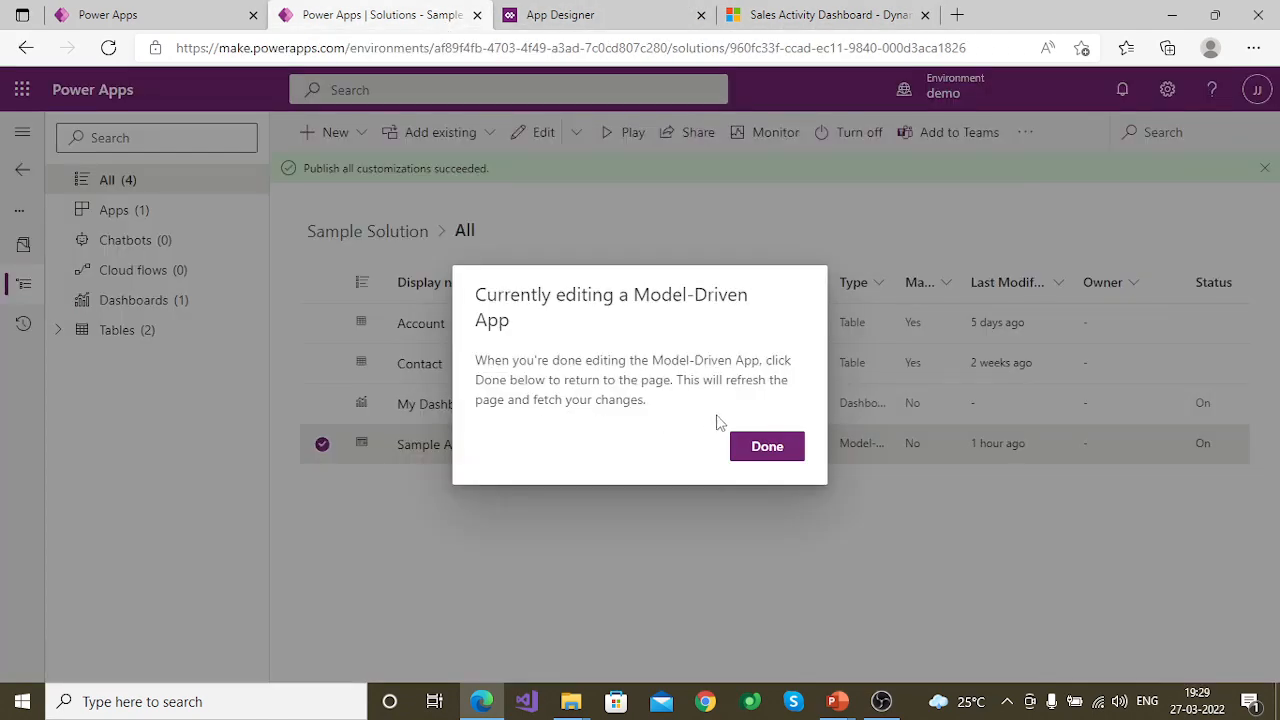
left_click(764, 447)
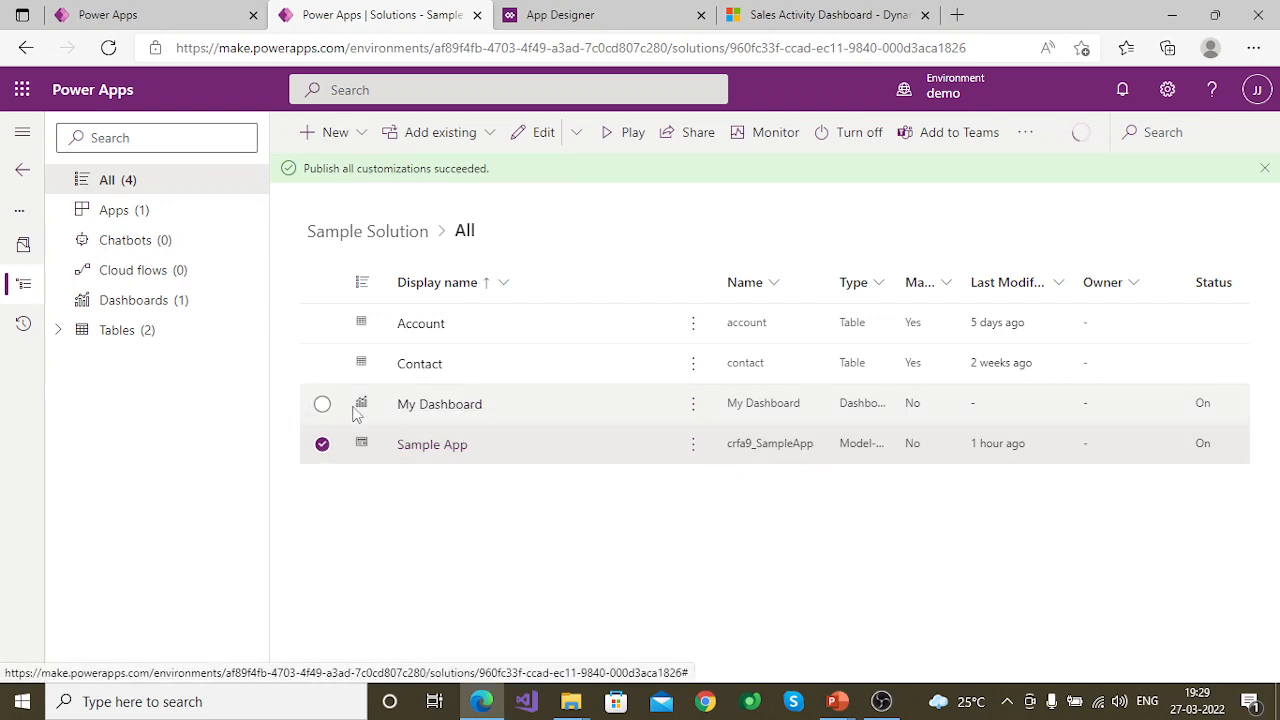
left_click(322, 404)
left_click(456, 430)
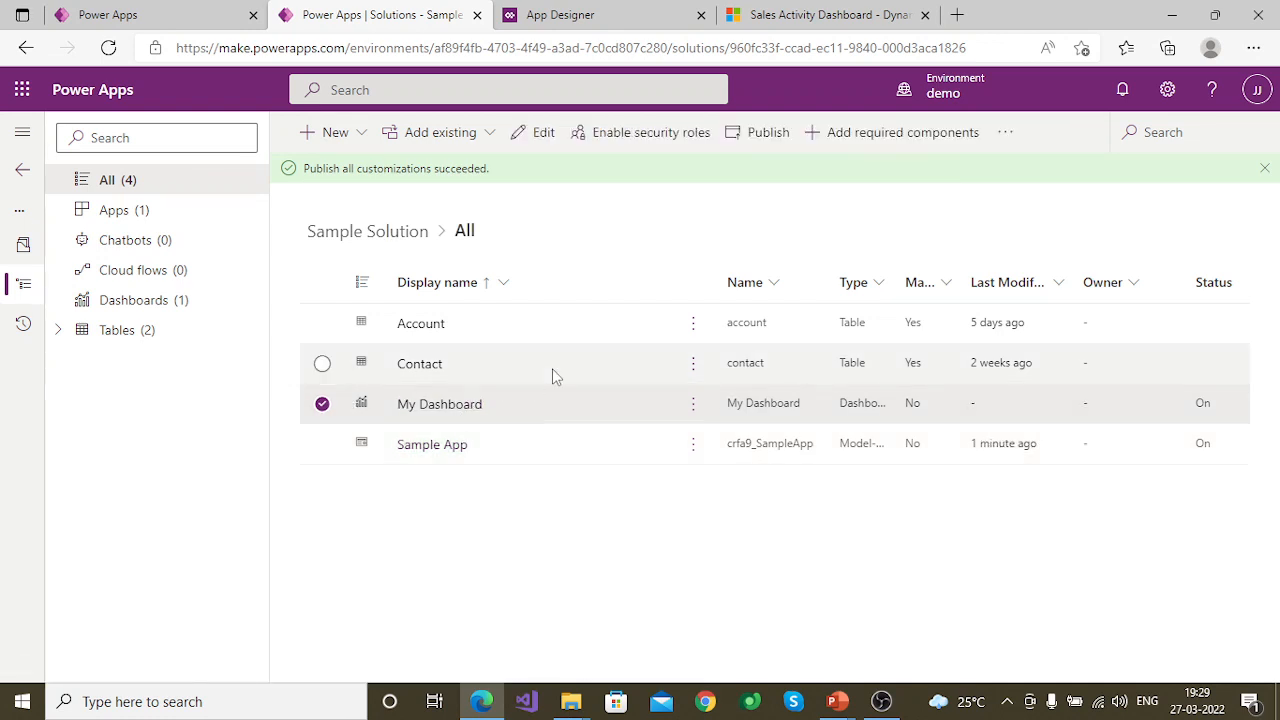
left_click(660, 140)
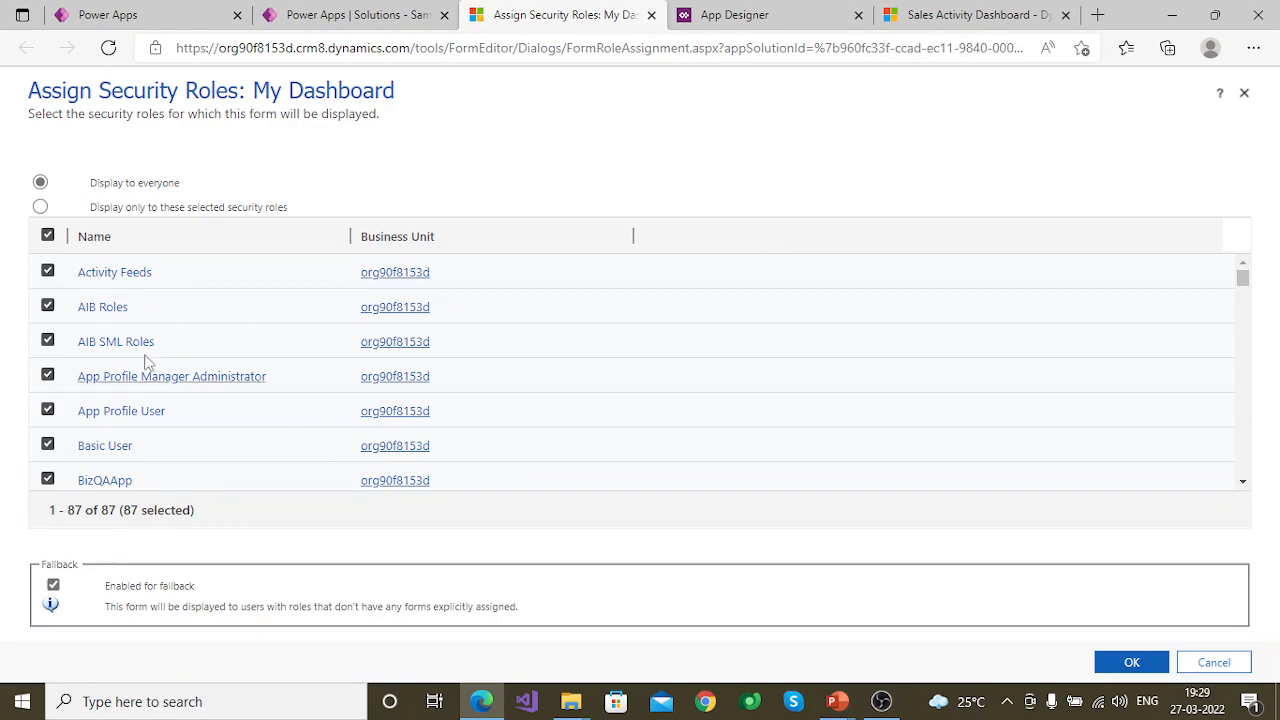
Review the security roles assigned to My Dashboard and close the role assignment without changing anything.
scroll(177, 434, "down", 5)
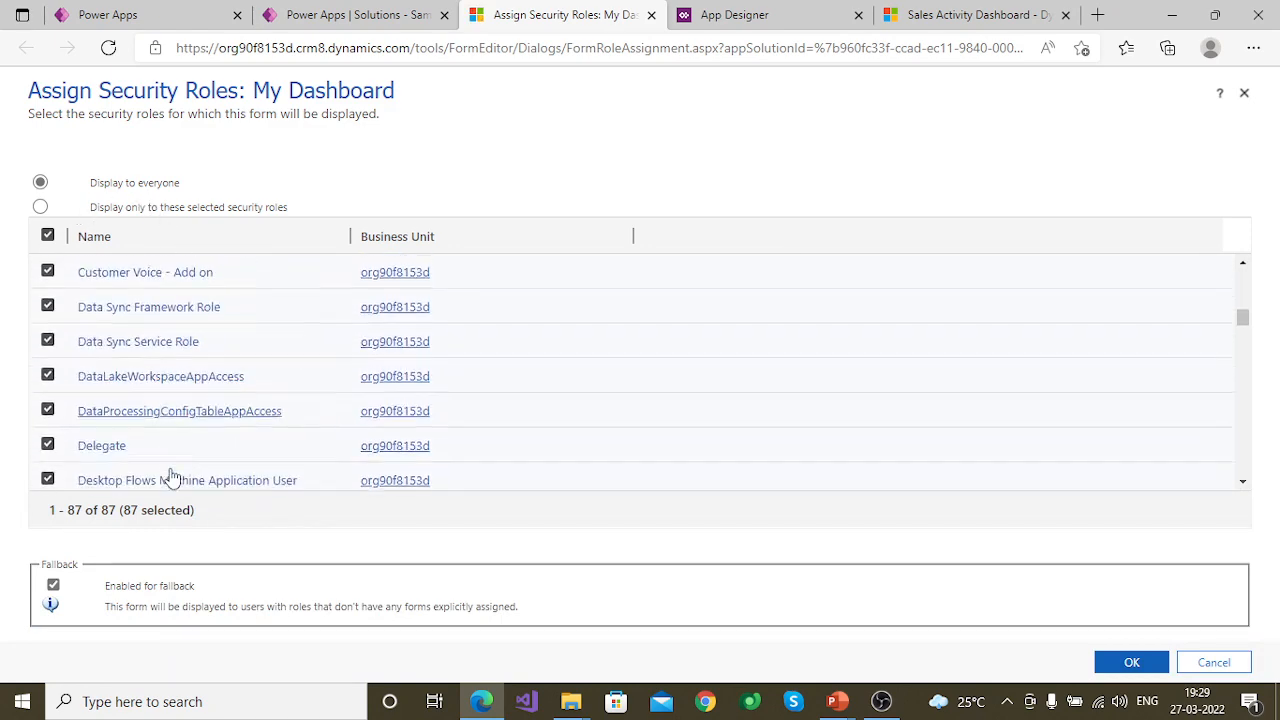
scroll(175, 477, "down", 15)
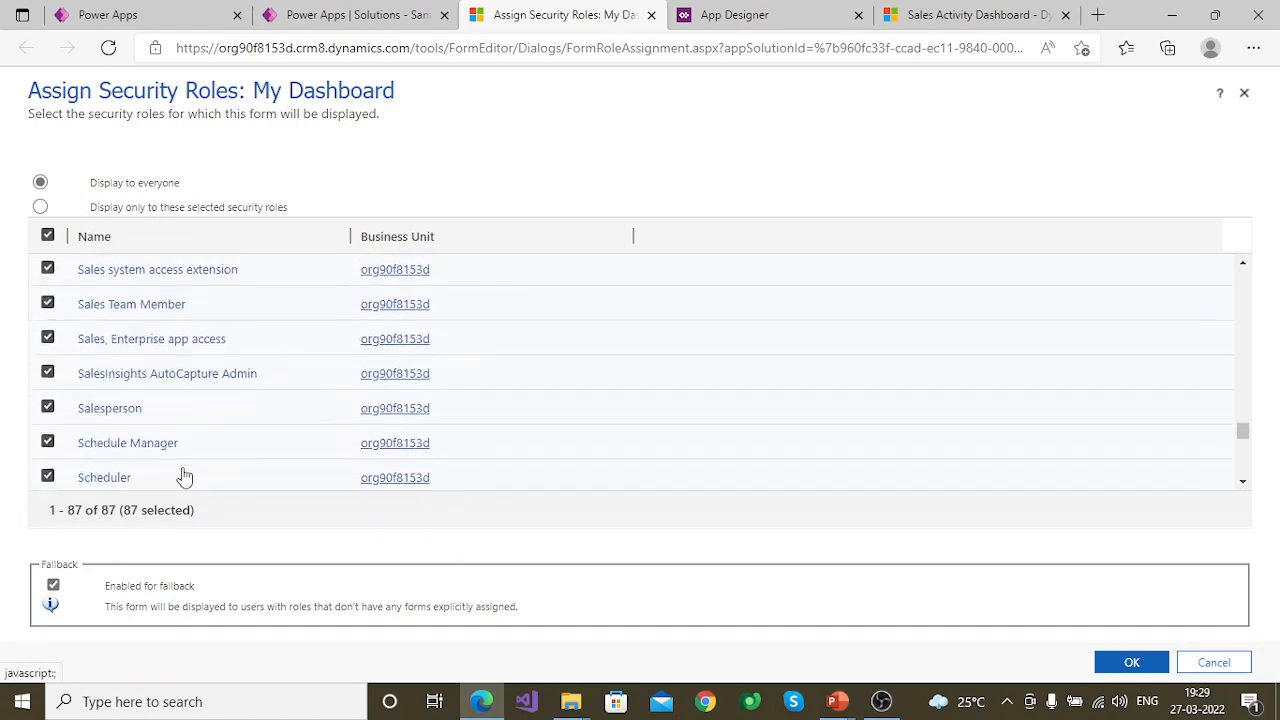
scroll(187, 474, "down", 7)
scroll(333, 483, "up", 7)
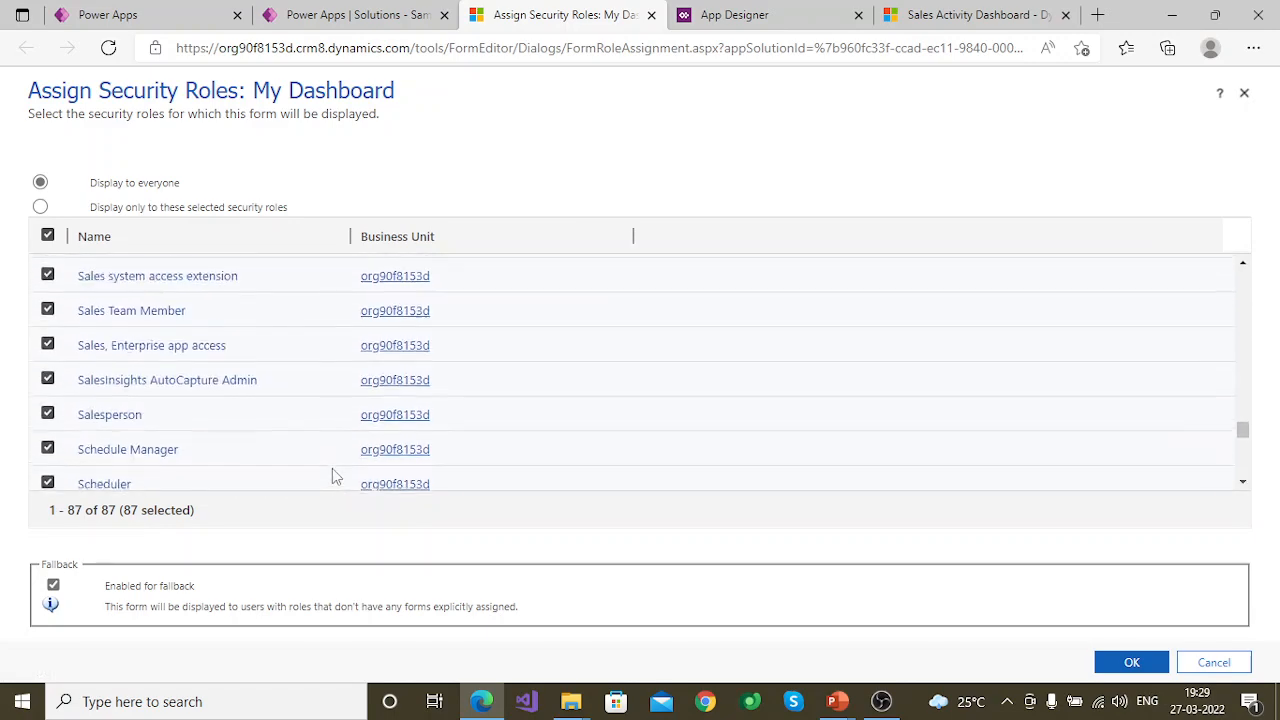
scroll(335, 477, "up", 3)
left_click(1211, 662)
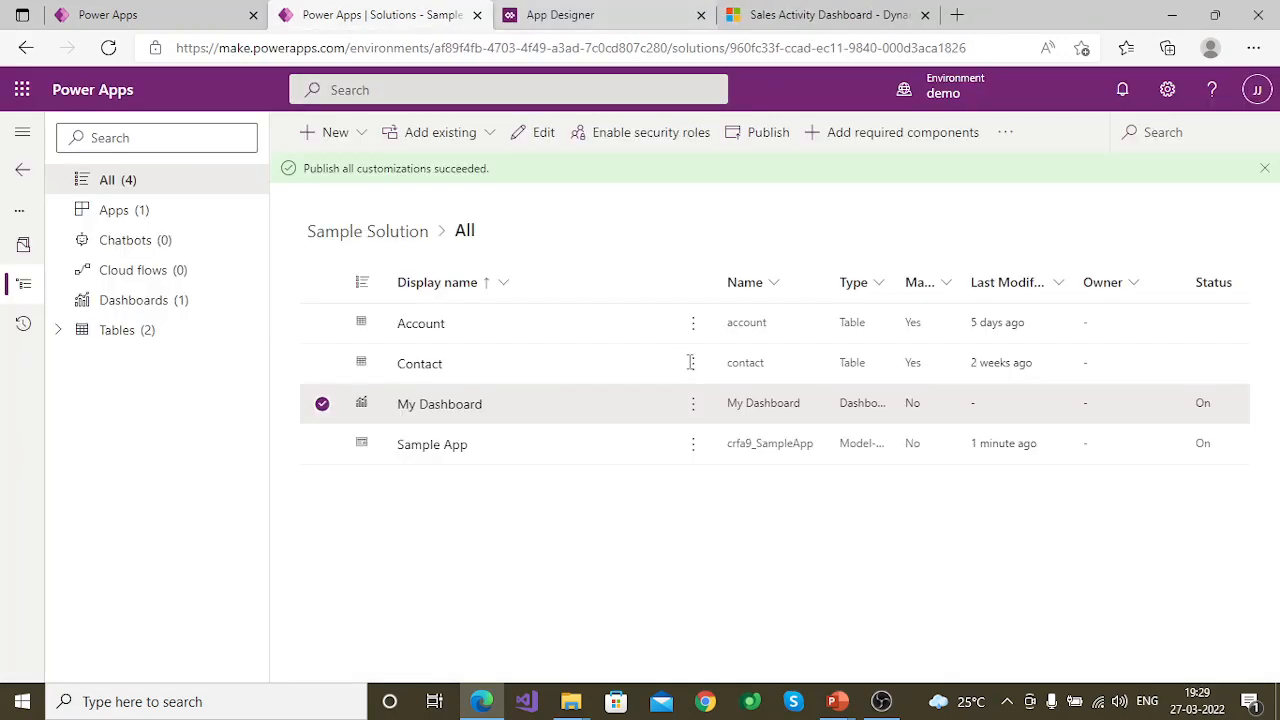
Open My Dashboard from the Sample Solution to check its editor commands, close it and finish the editing session.
left_click(455, 405)
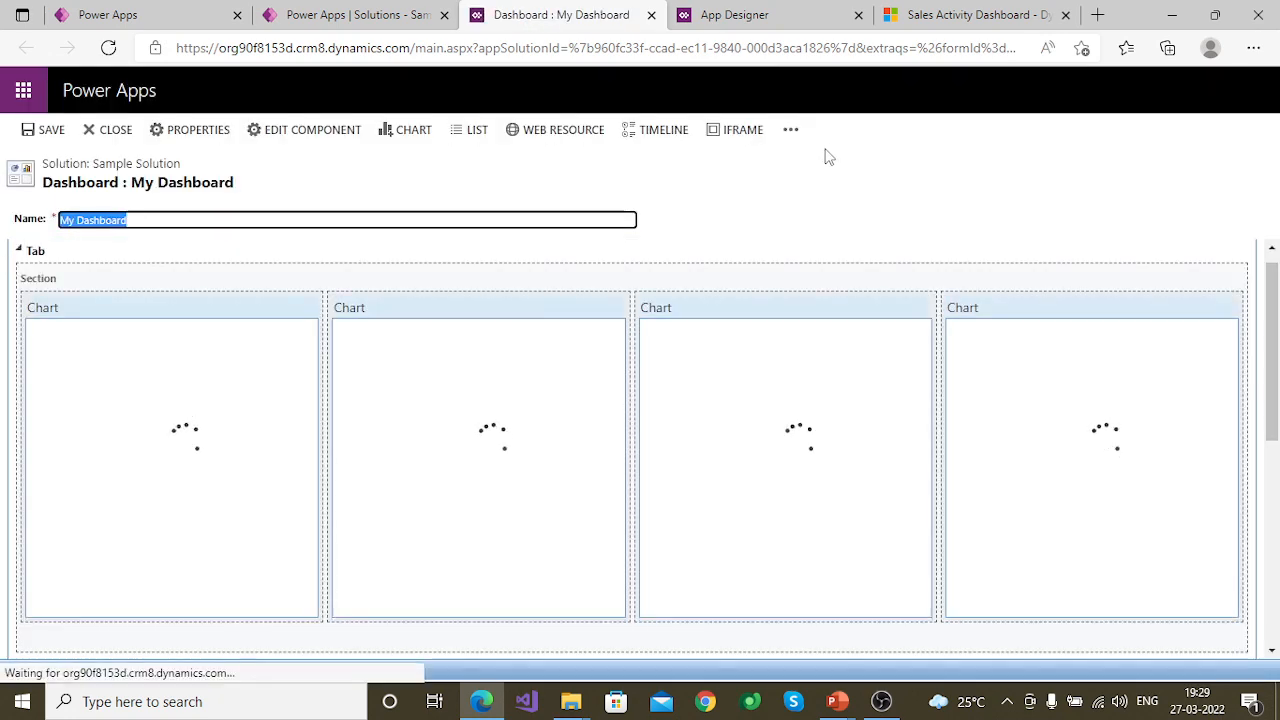
left_click(790, 130)
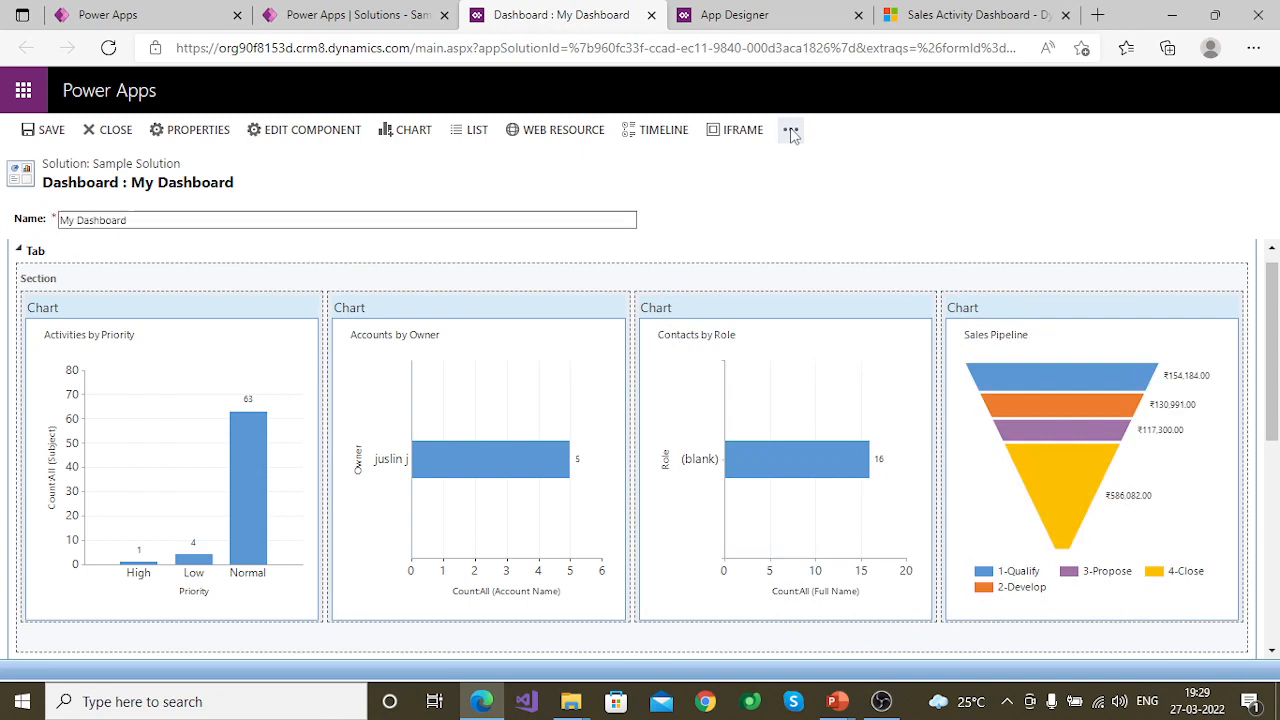
left_click(651, 15)
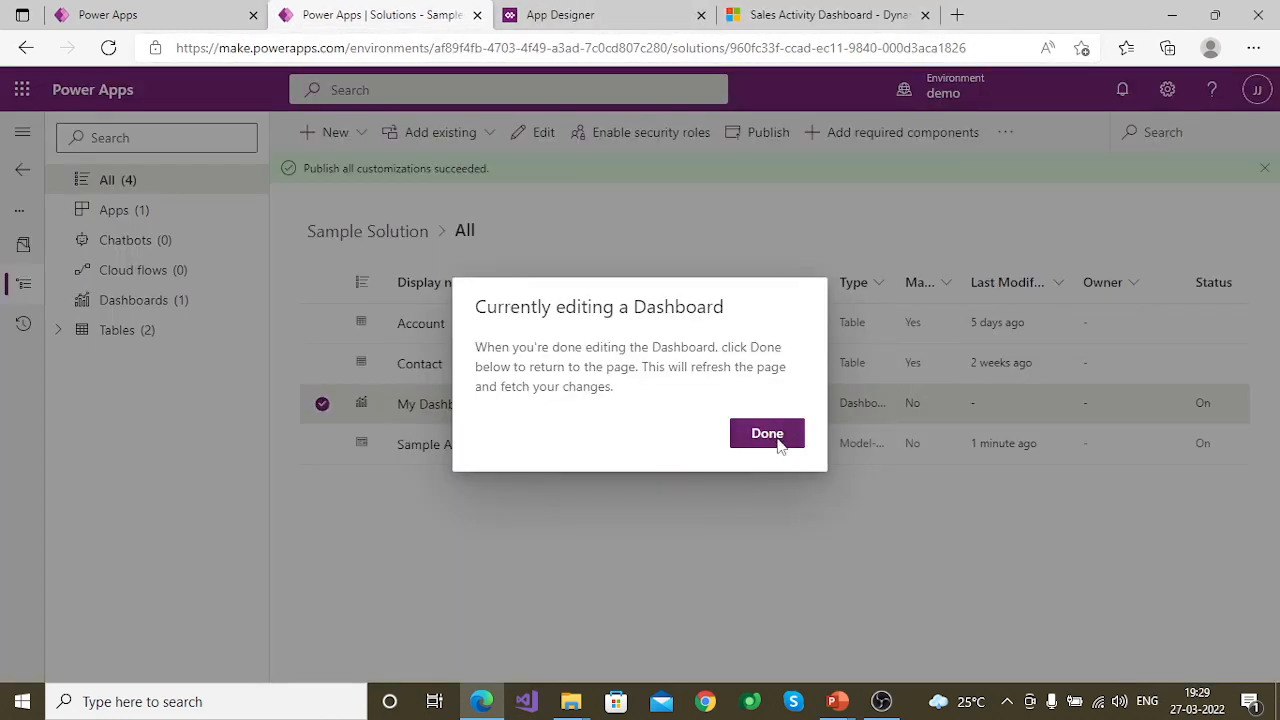
left_click(777, 437)
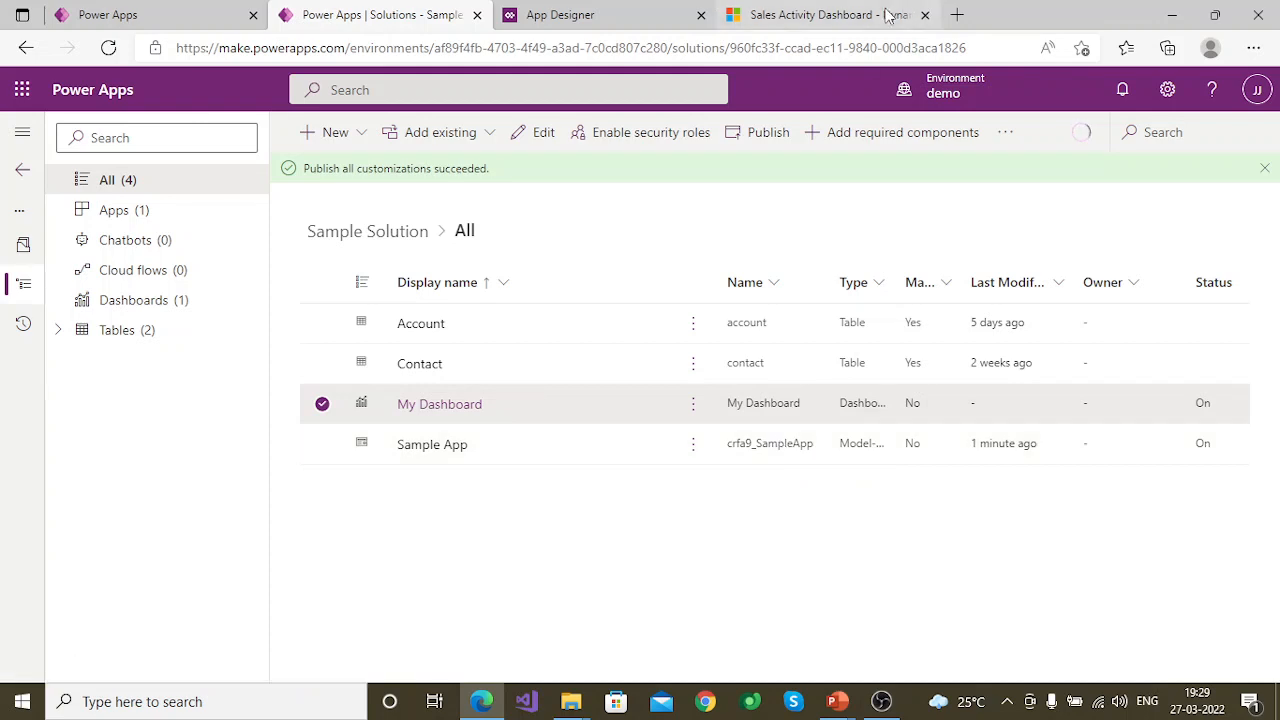
Reload the running Sample App and look through its full list of system dashboards for My Dashboard.
left_click(815, 15)
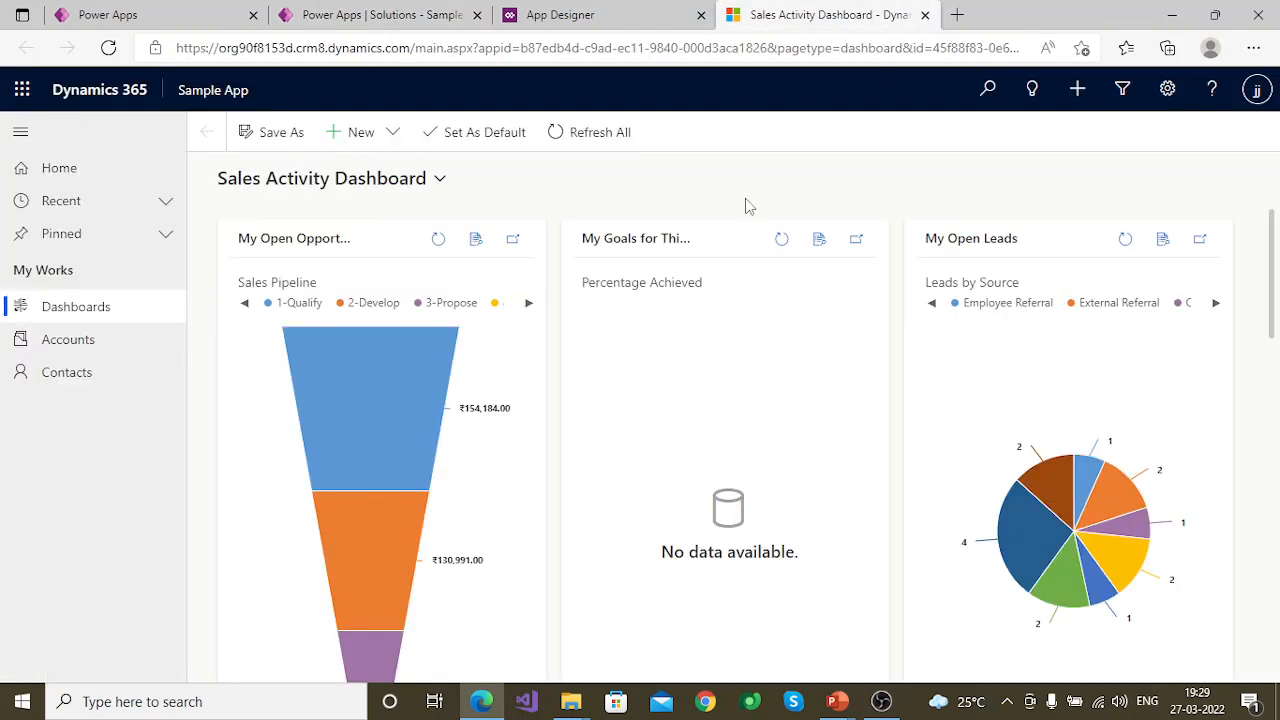
key("F5")
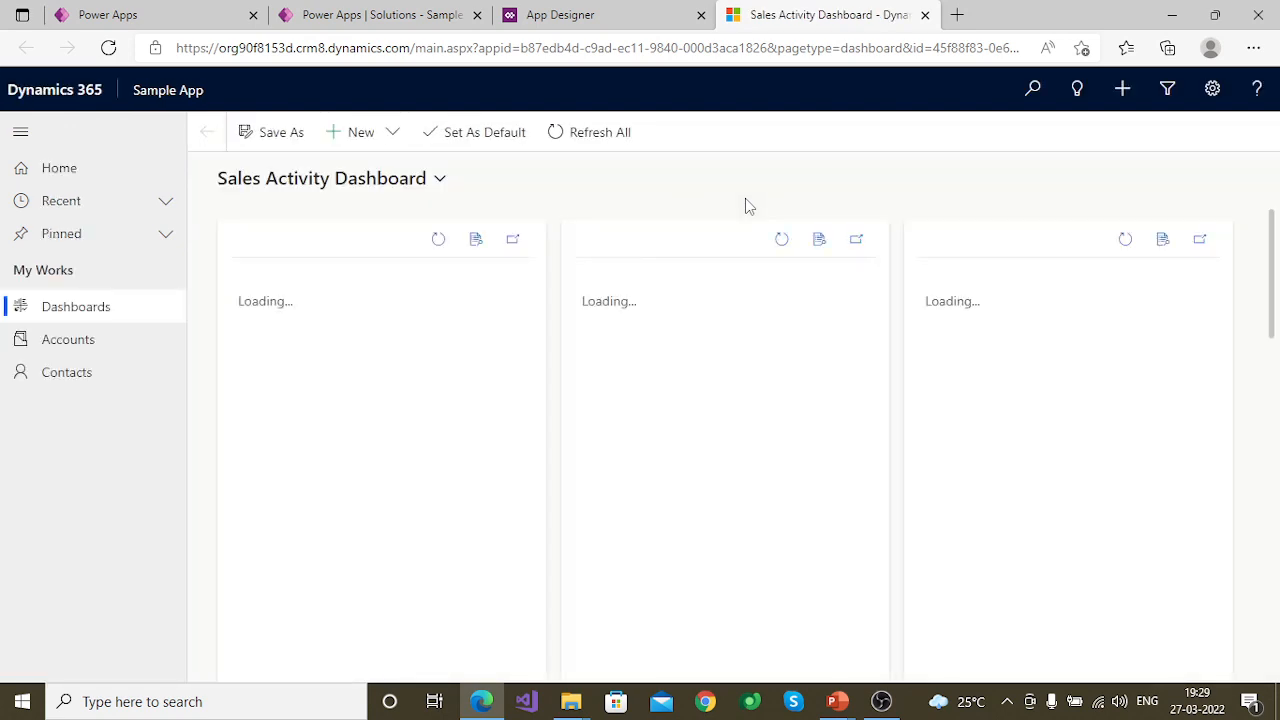
left_click(442, 176)
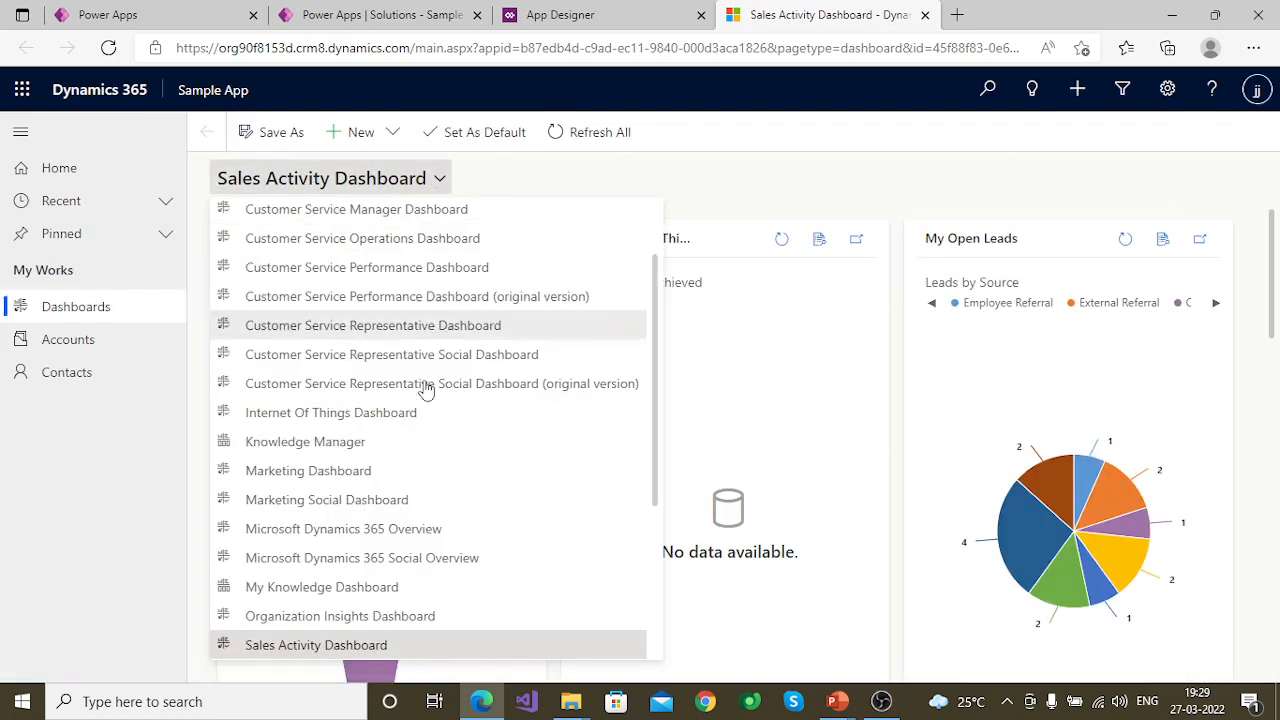
scroll(452, 500, "down", 3)
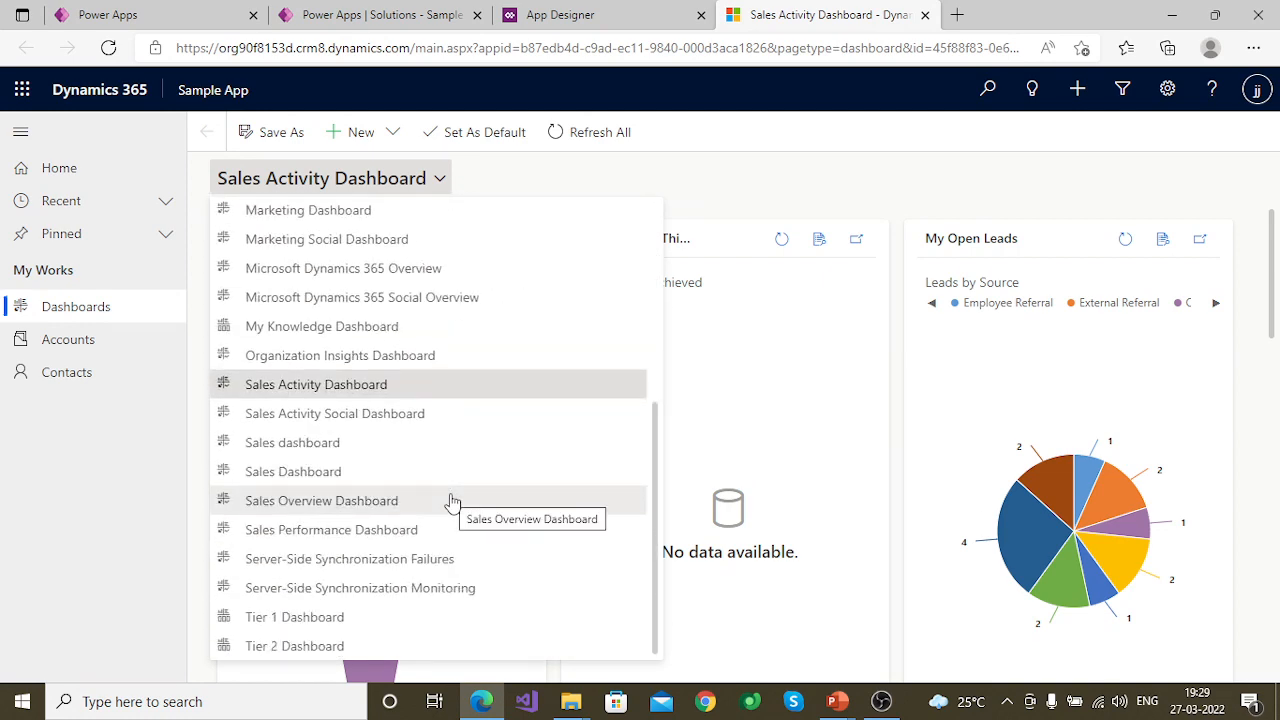
scroll(452, 500, "up", 5)
left_click(828, 203)
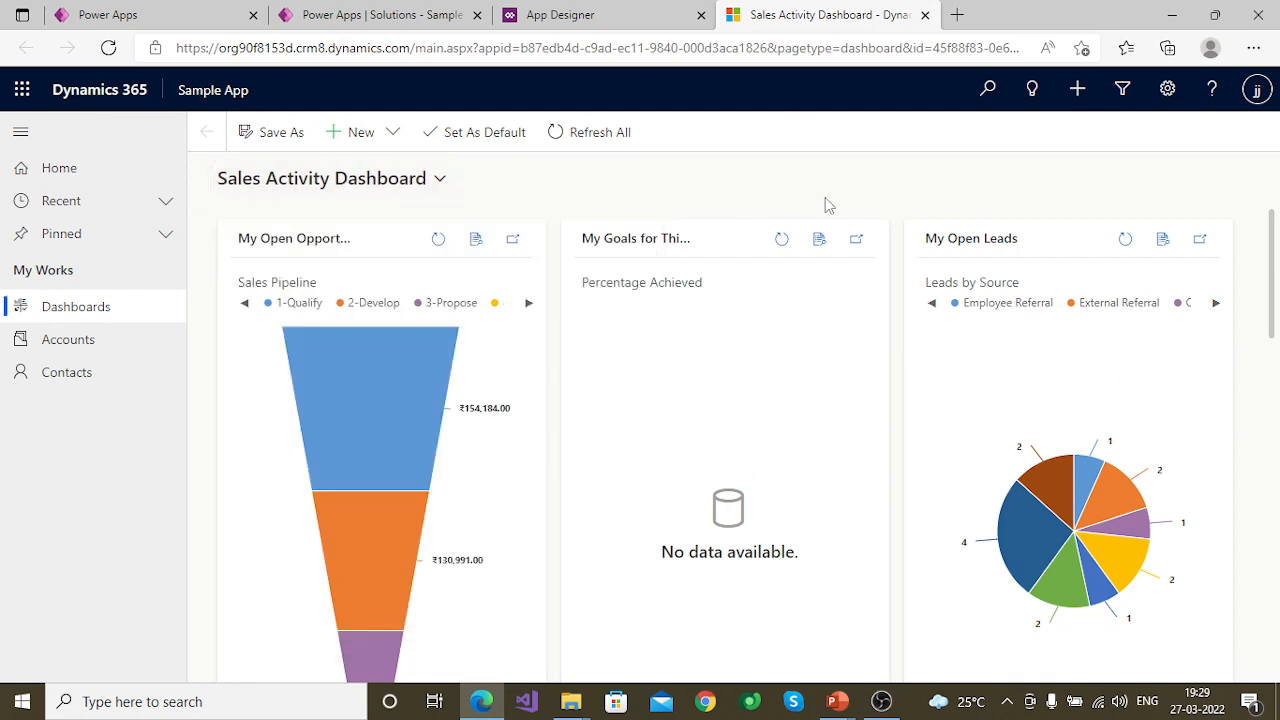
left_click(1122, 90)
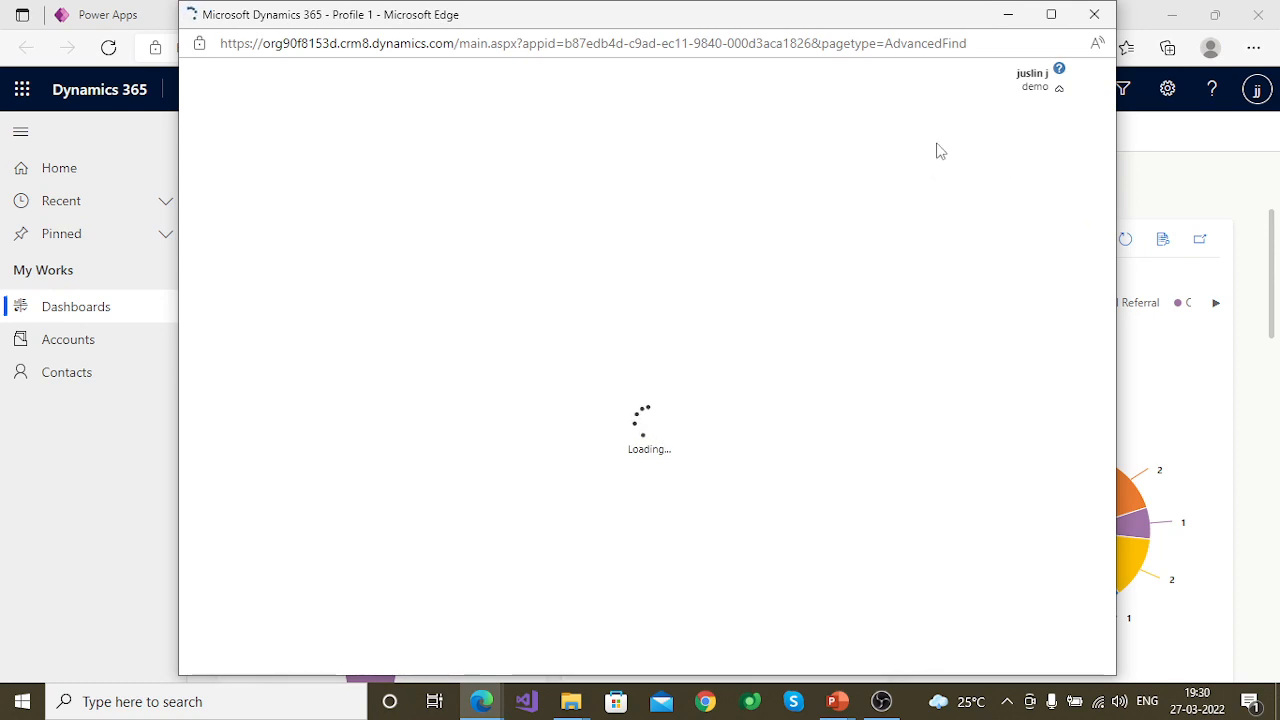
left_click(1093, 15)
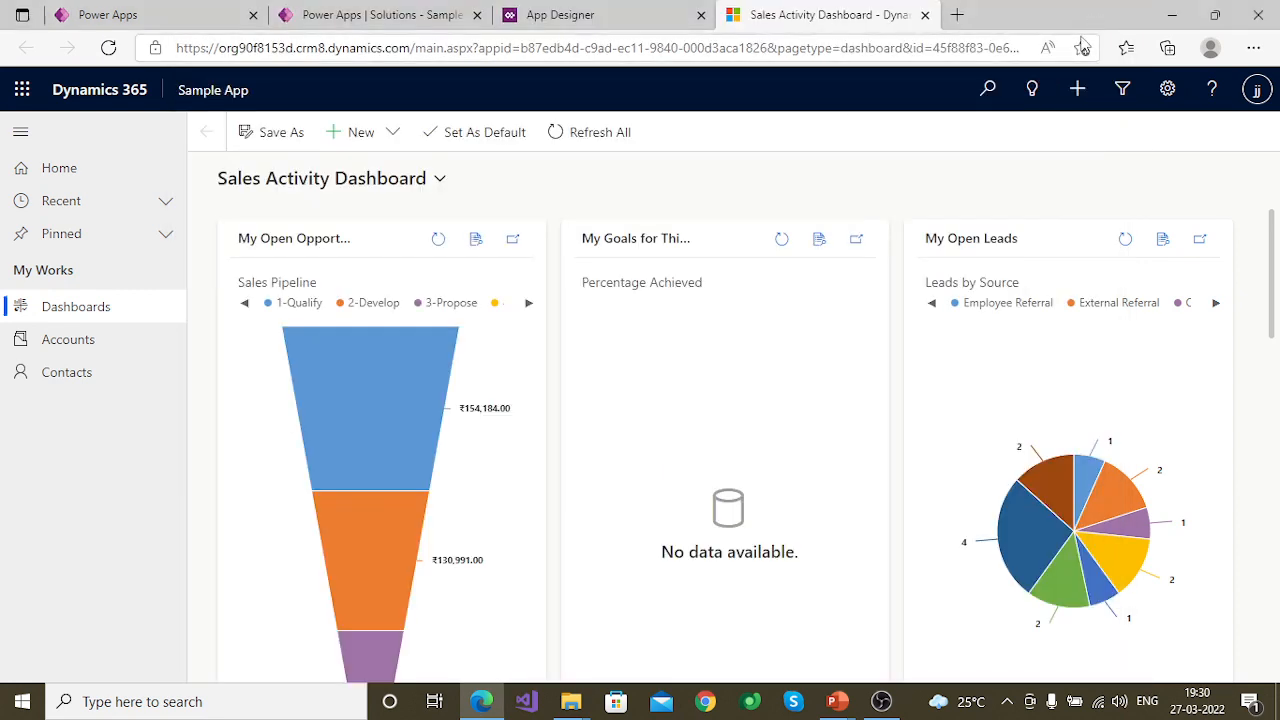
Open the Sales Hub app from the environment's app list and close the running Sample App.
left_click(590, 16)
left_click(200, 15)
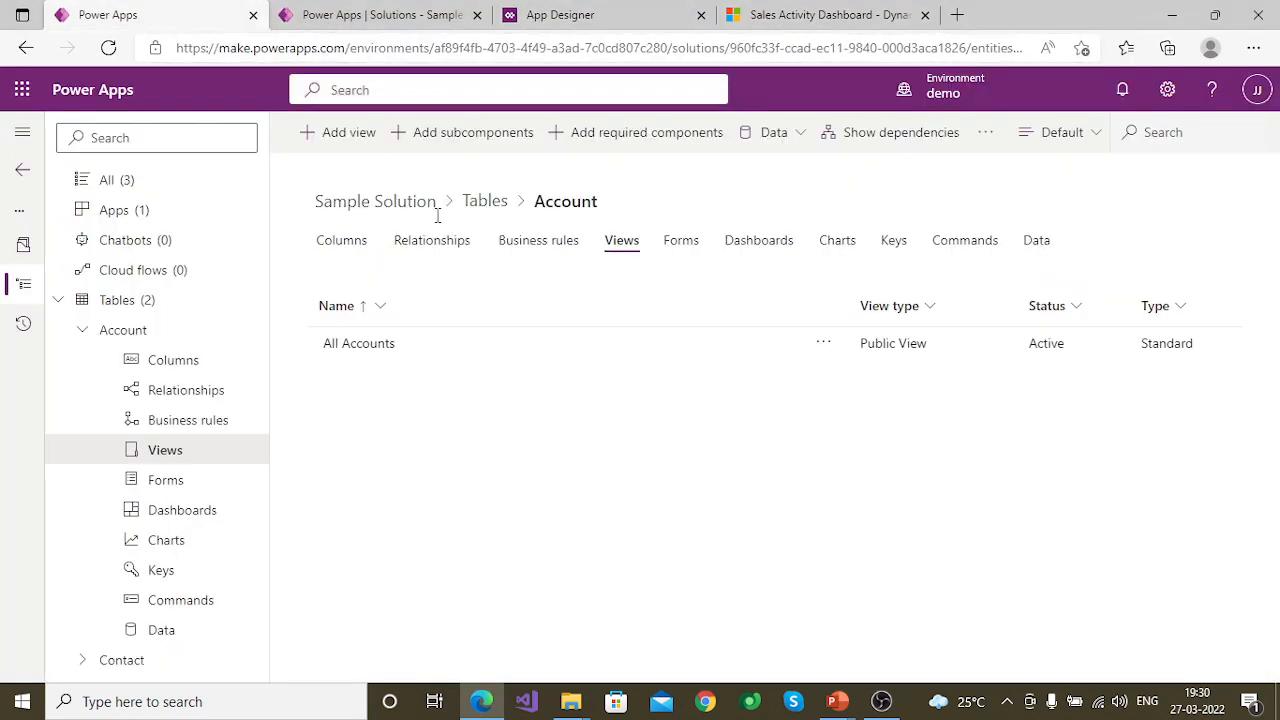
left_click(22, 170)
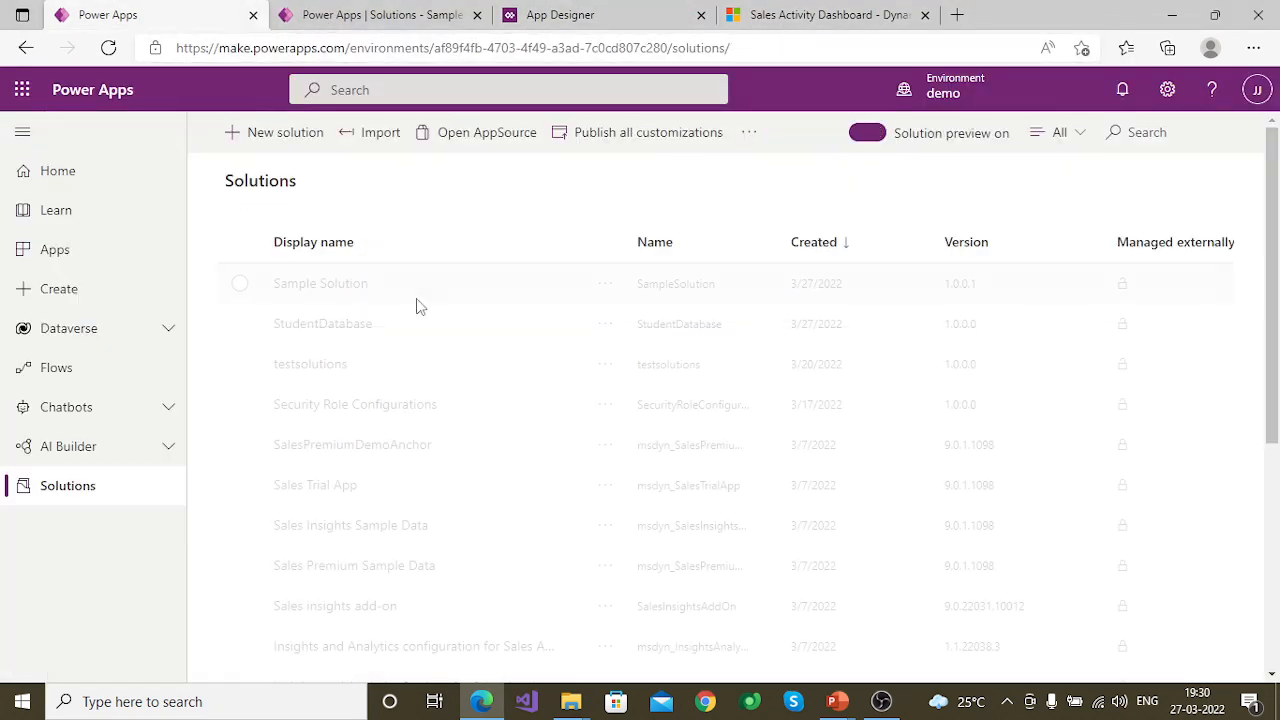
left_click(55, 249)
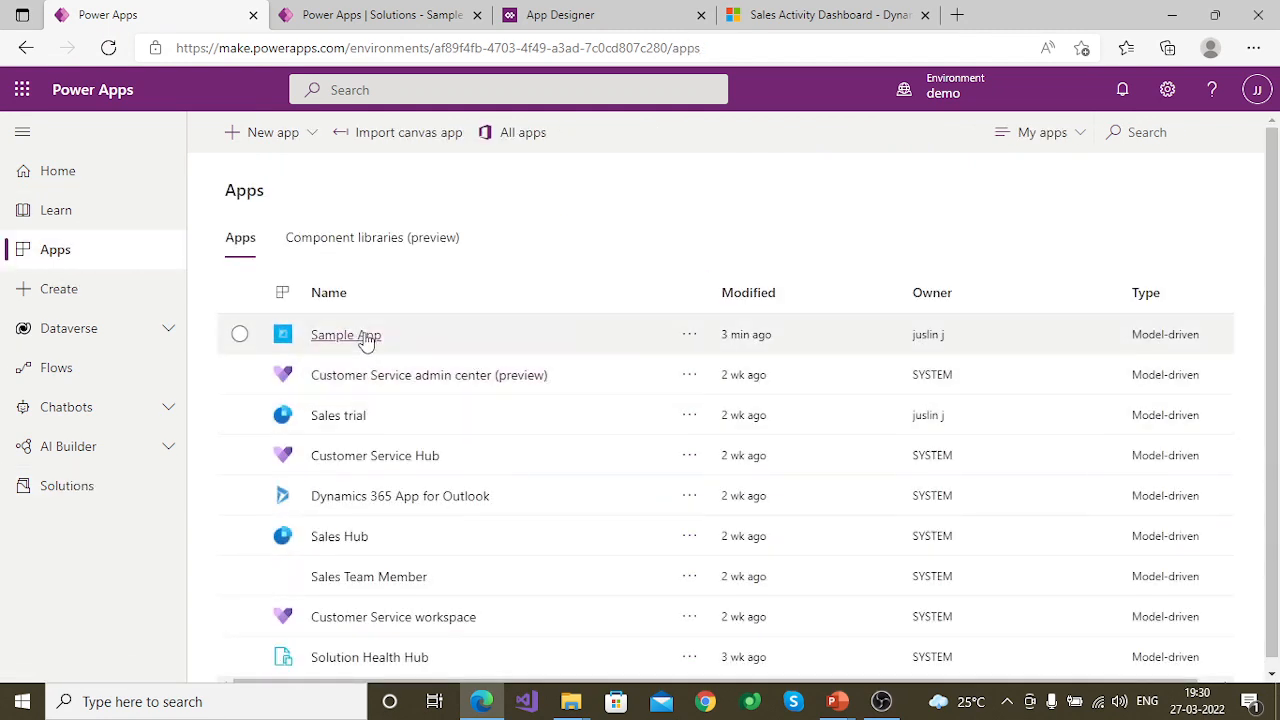
left_click(343, 537)
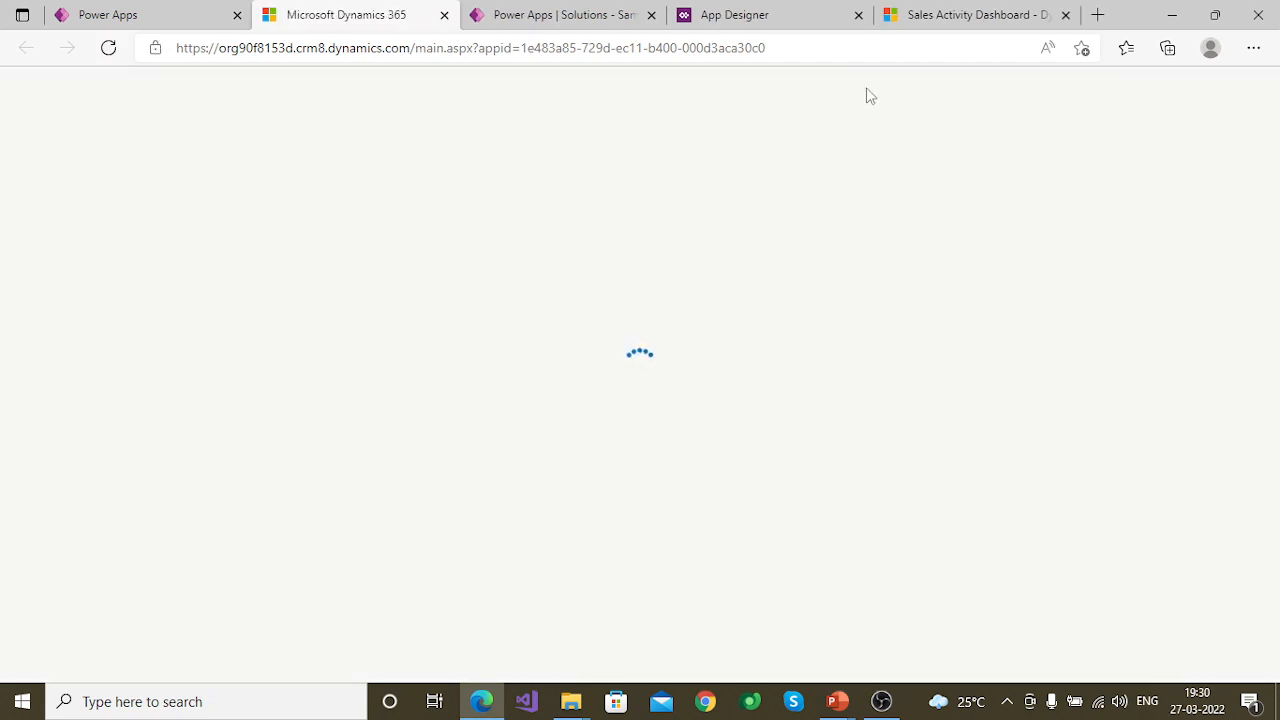
left_click(1065, 15)
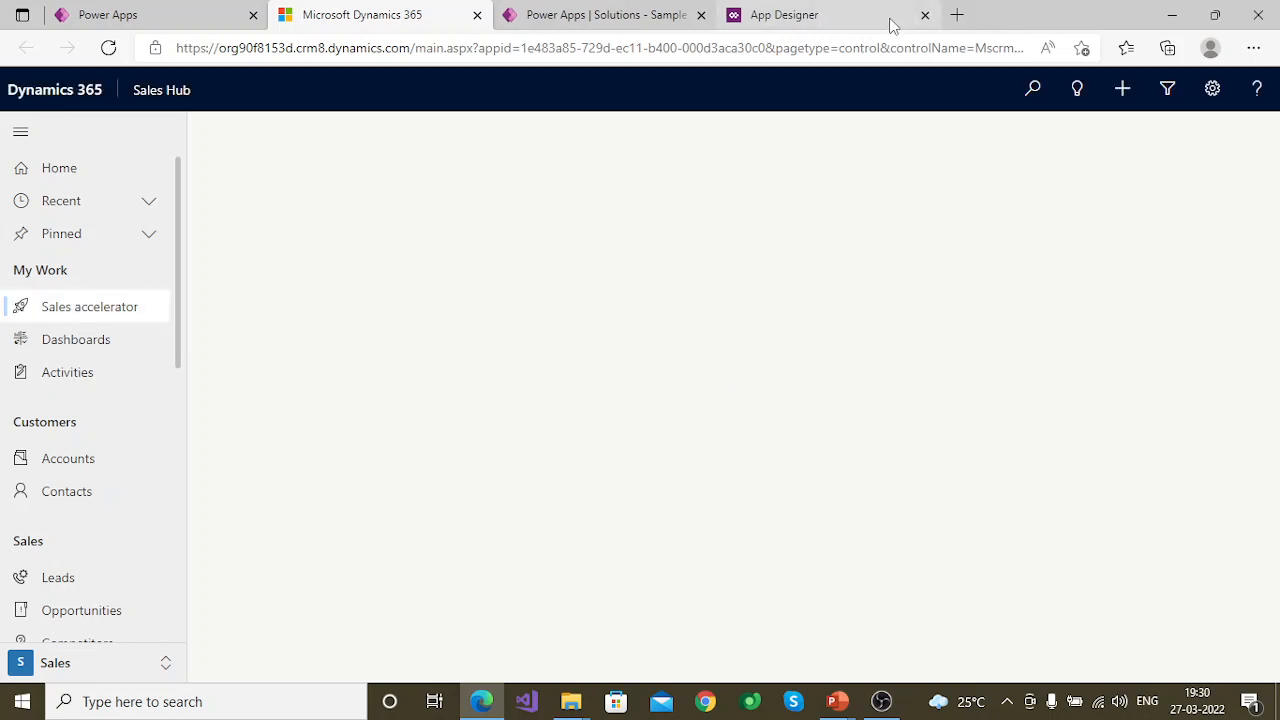
Check which system dashboards the Sales Hub app offers, and close the app.
left_click(75, 345)
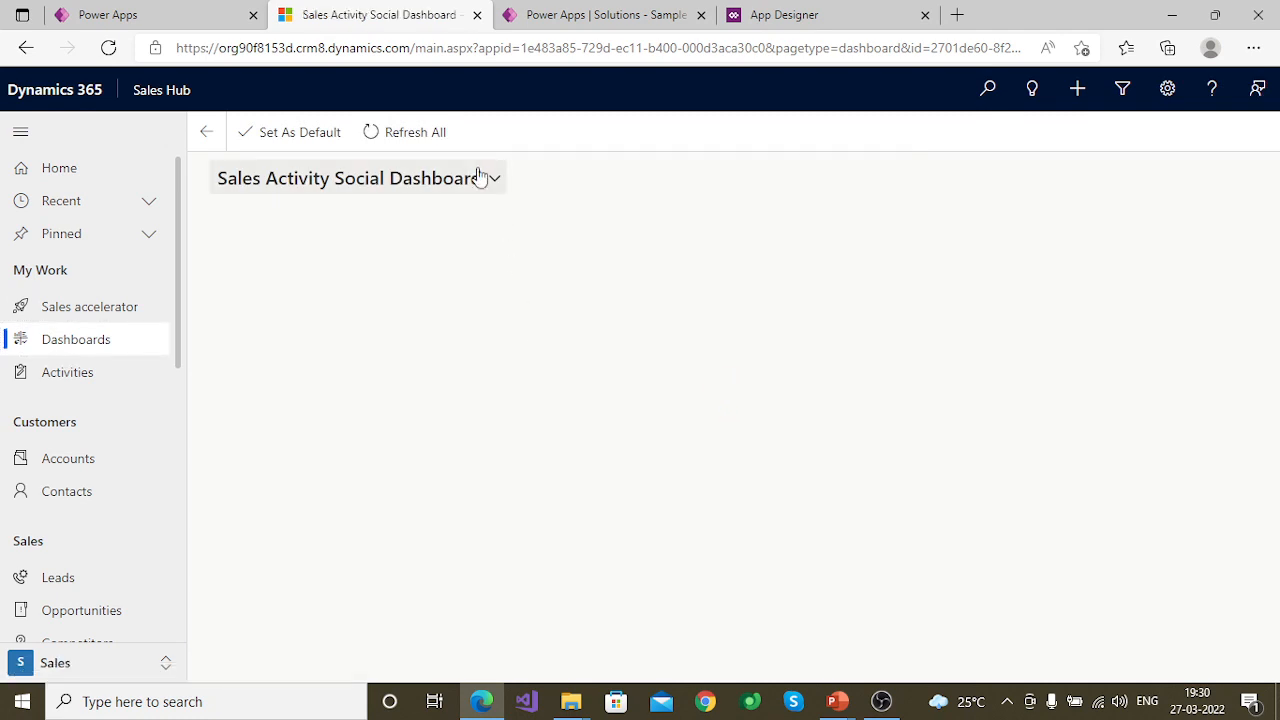
left_click(476, 180)
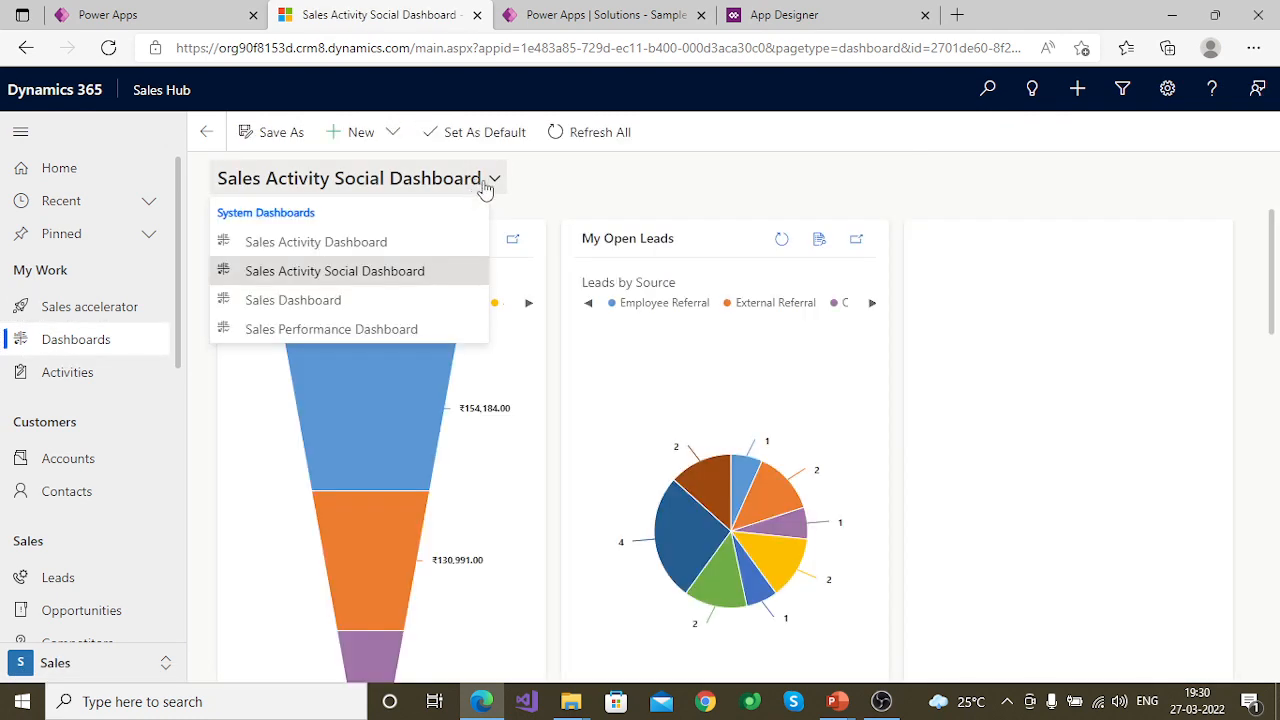
left_click(590, 192)
left_click(494, 180)
left_click(647, 181)
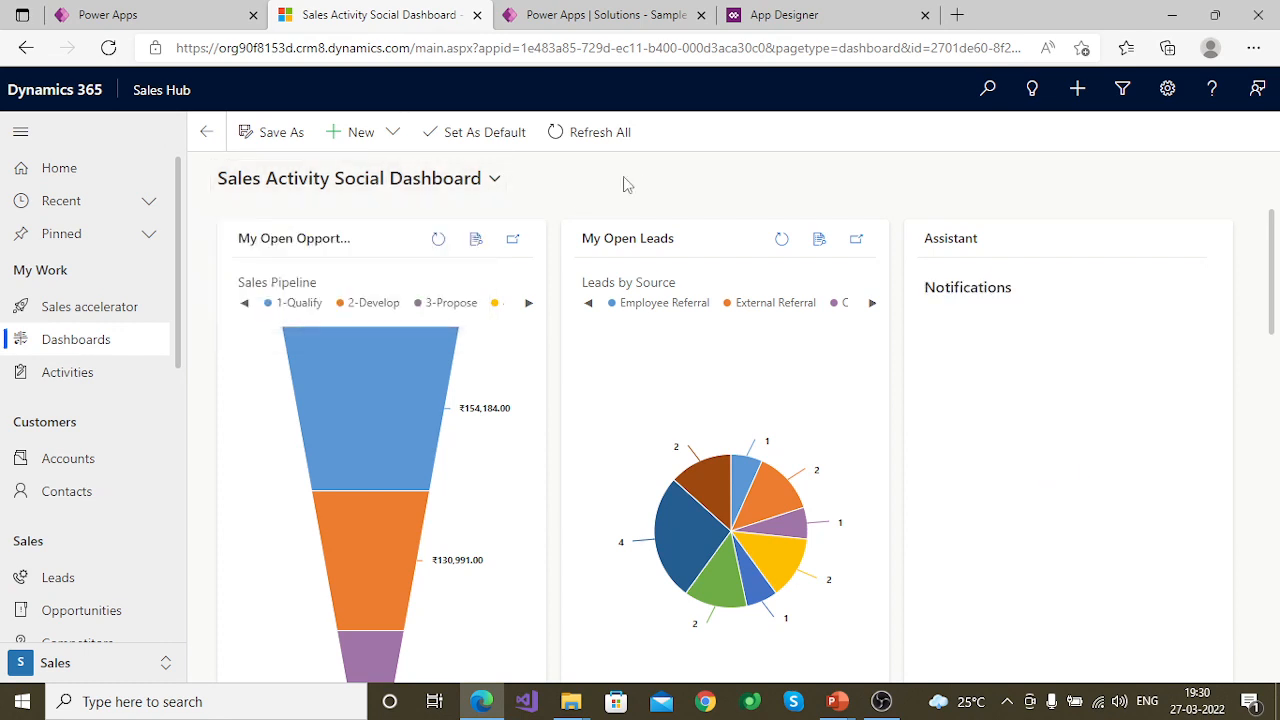
left_click(26, 47)
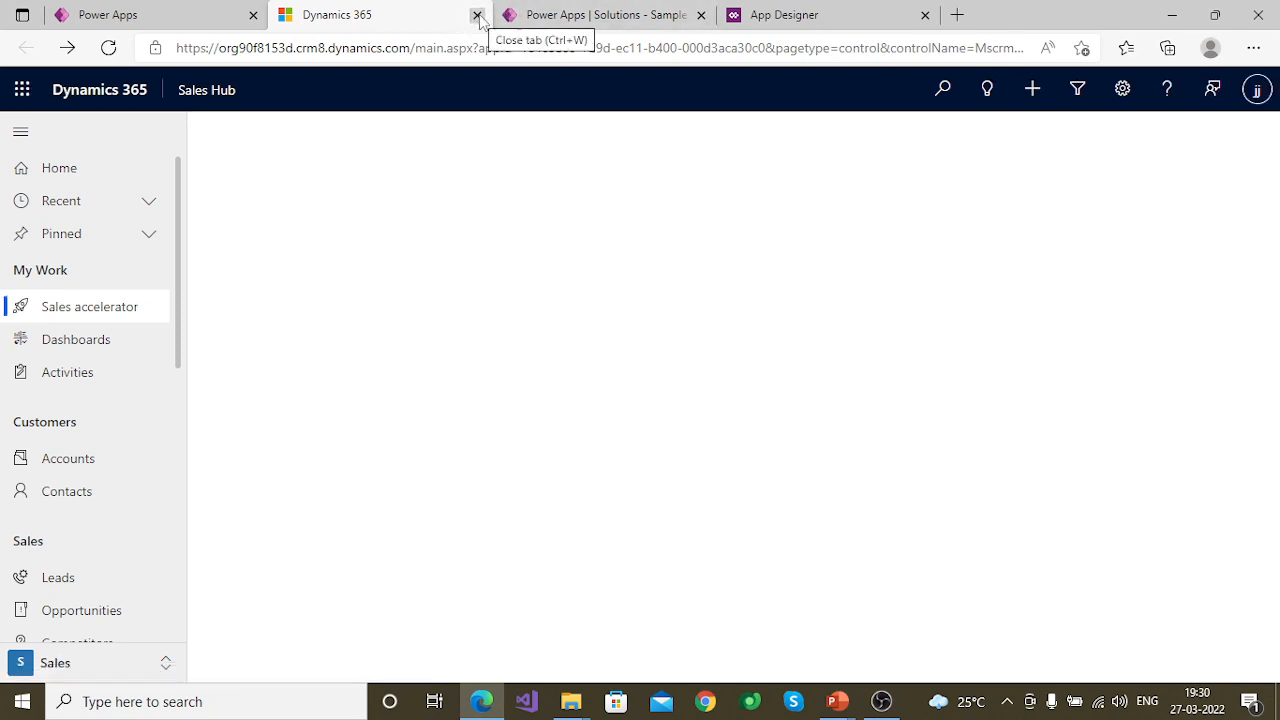
left_click(478, 15)
Return to the Sample App's designer, include all dashboards in the app and save it.
left_click(586, 15)
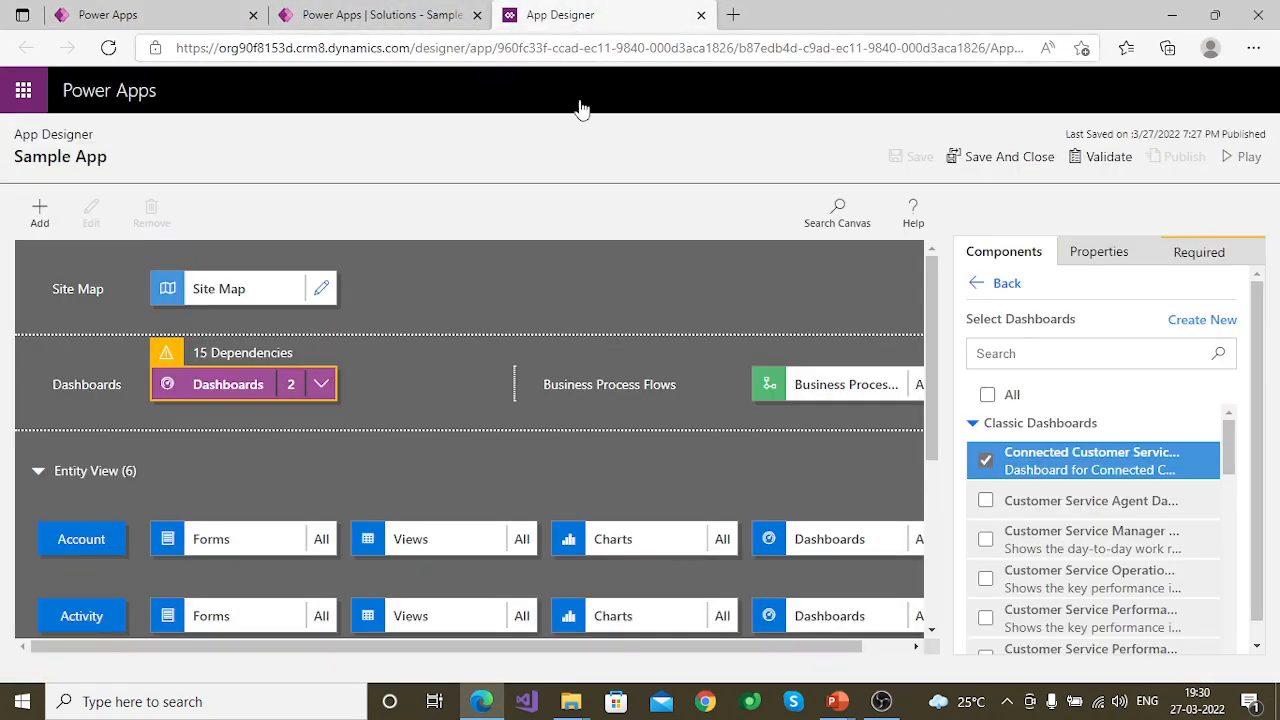
left_click(322, 385)
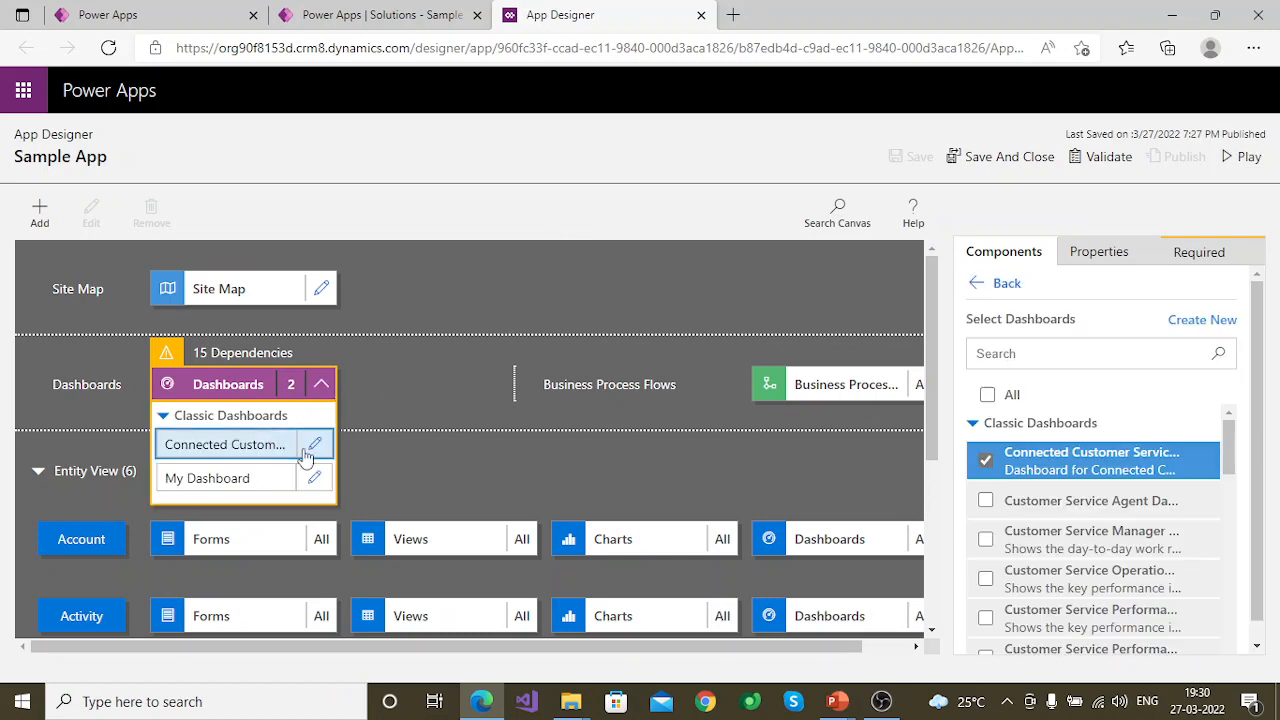
left_click(988, 394)
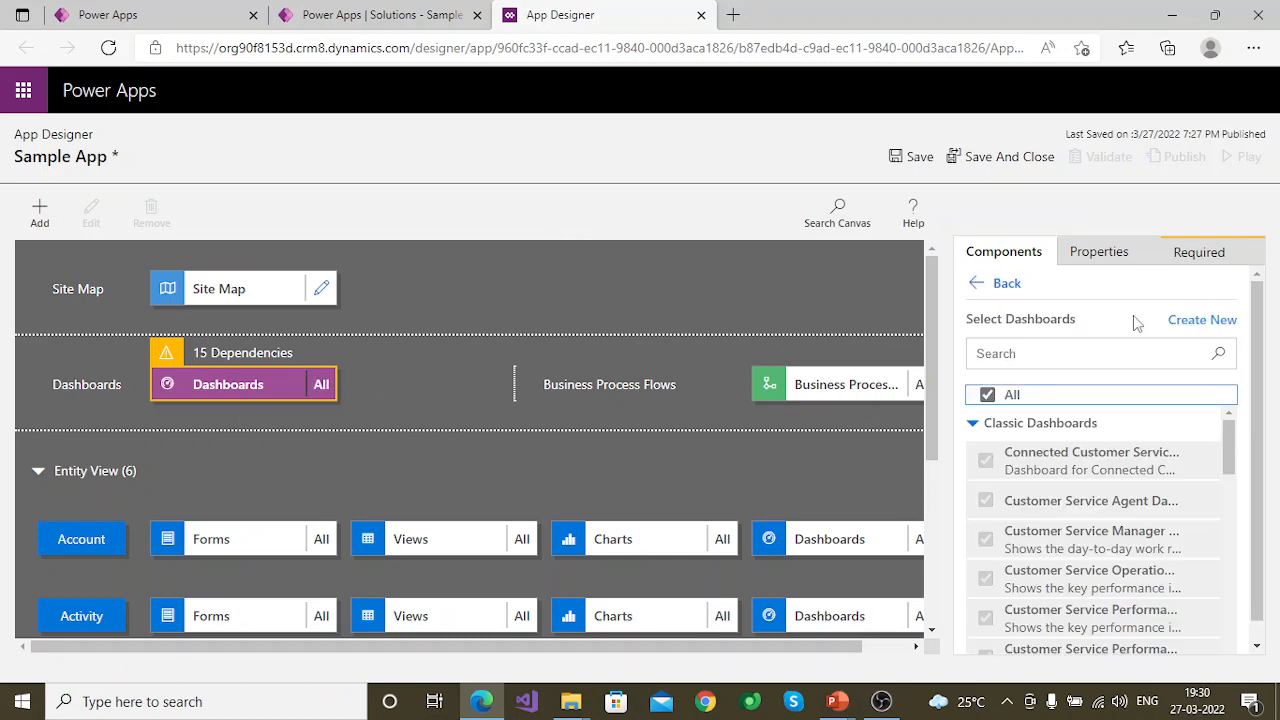
left_click(1008, 160)
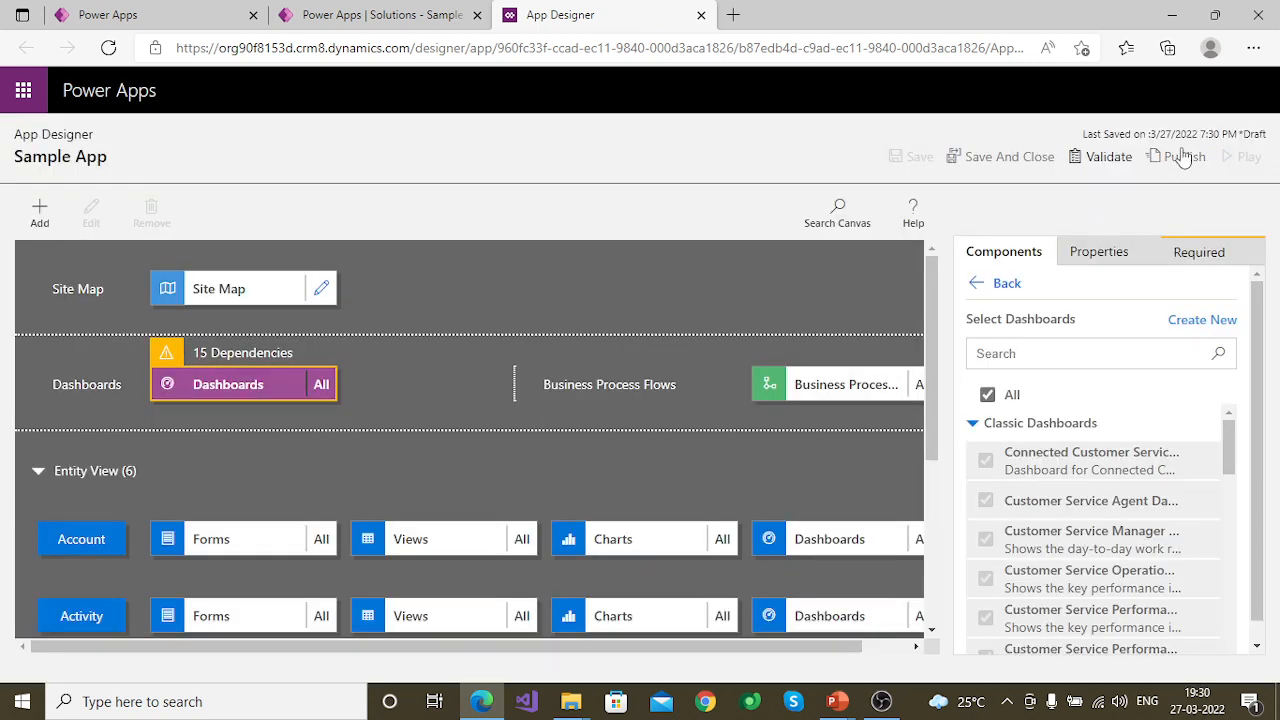
Review the included classic and interactive dashboards and the entity components, and publish the Sample App.
scroll(1045, 455, "down", 10)
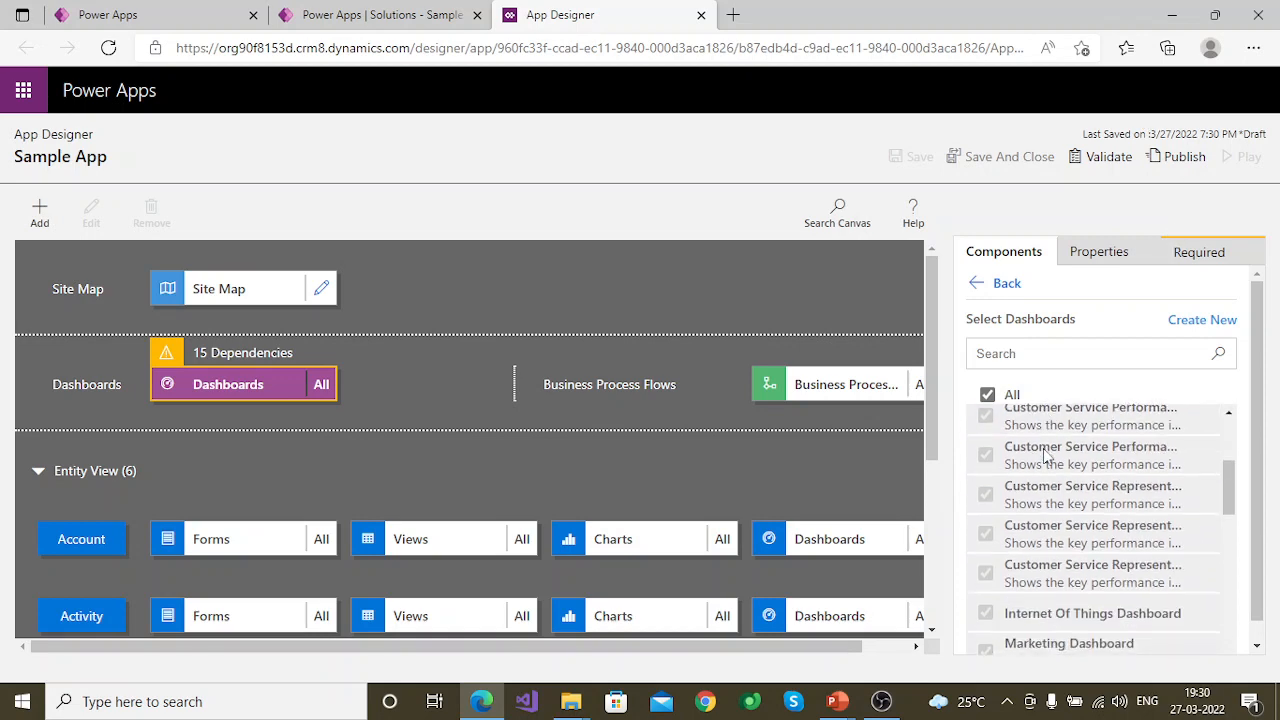
scroll(1044, 455, "down", 3)
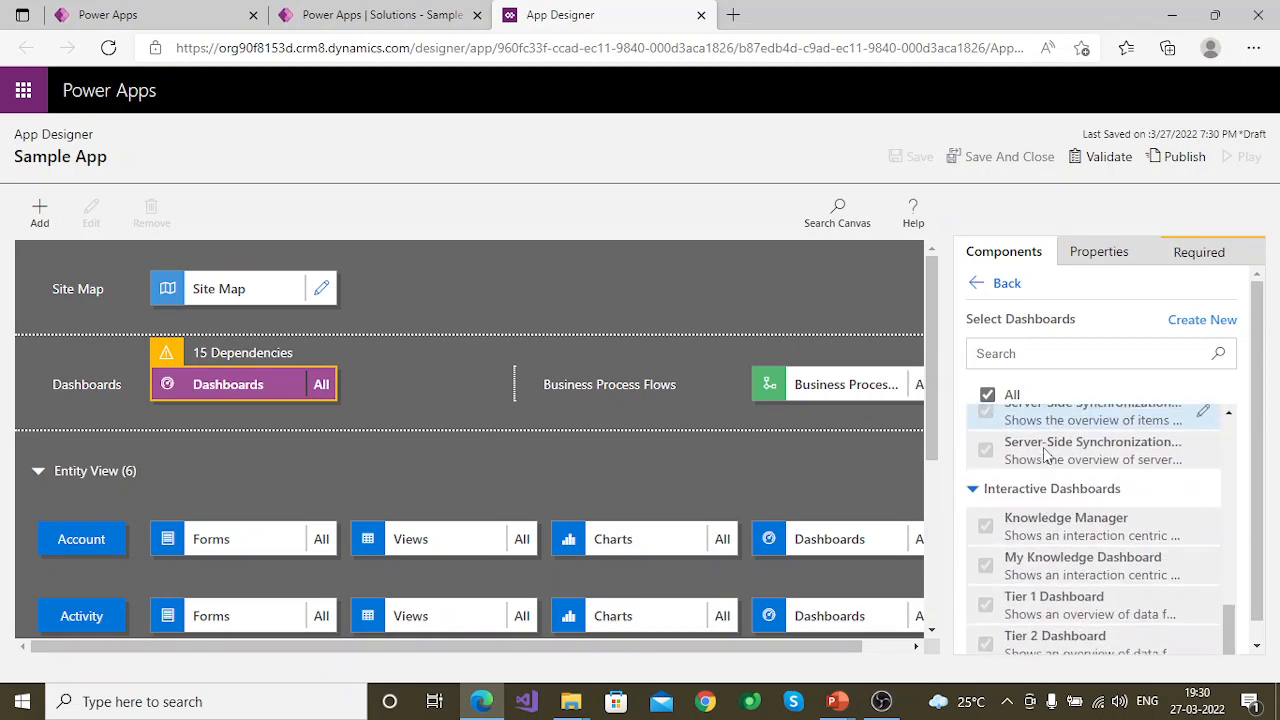
scroll(549, 425, "down", 3)
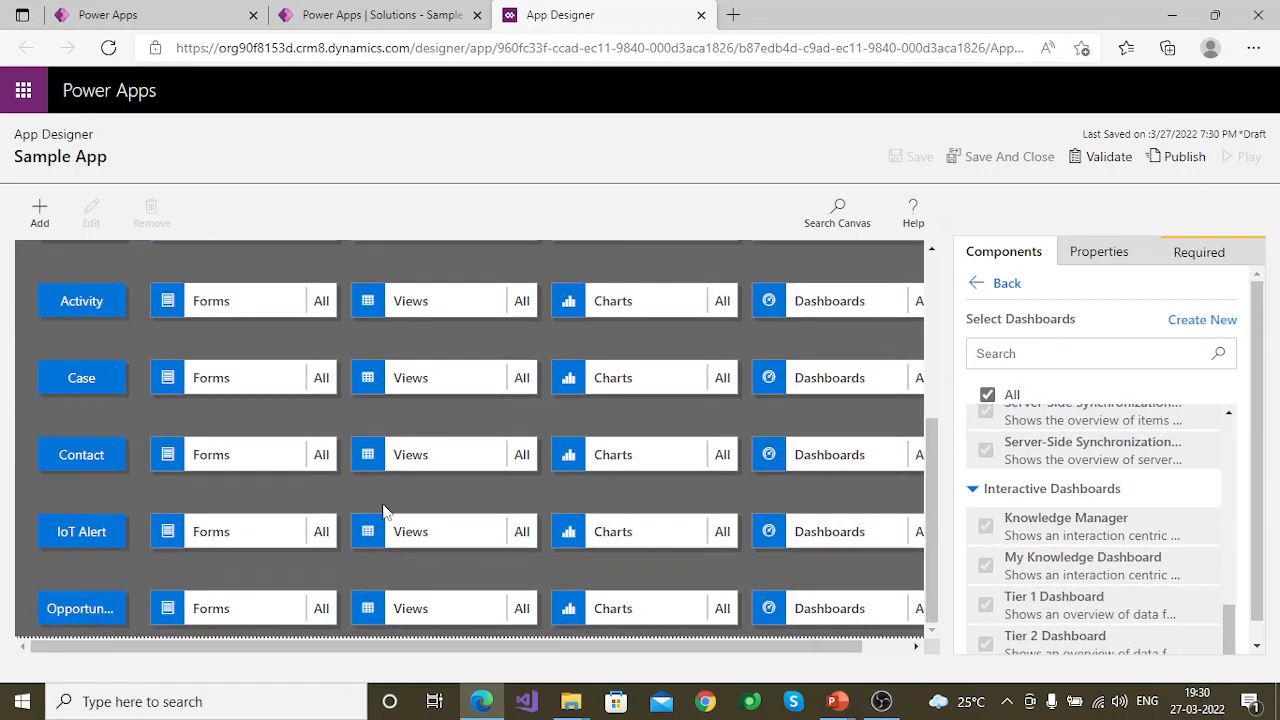
scroll(690, 590, "up", 3)
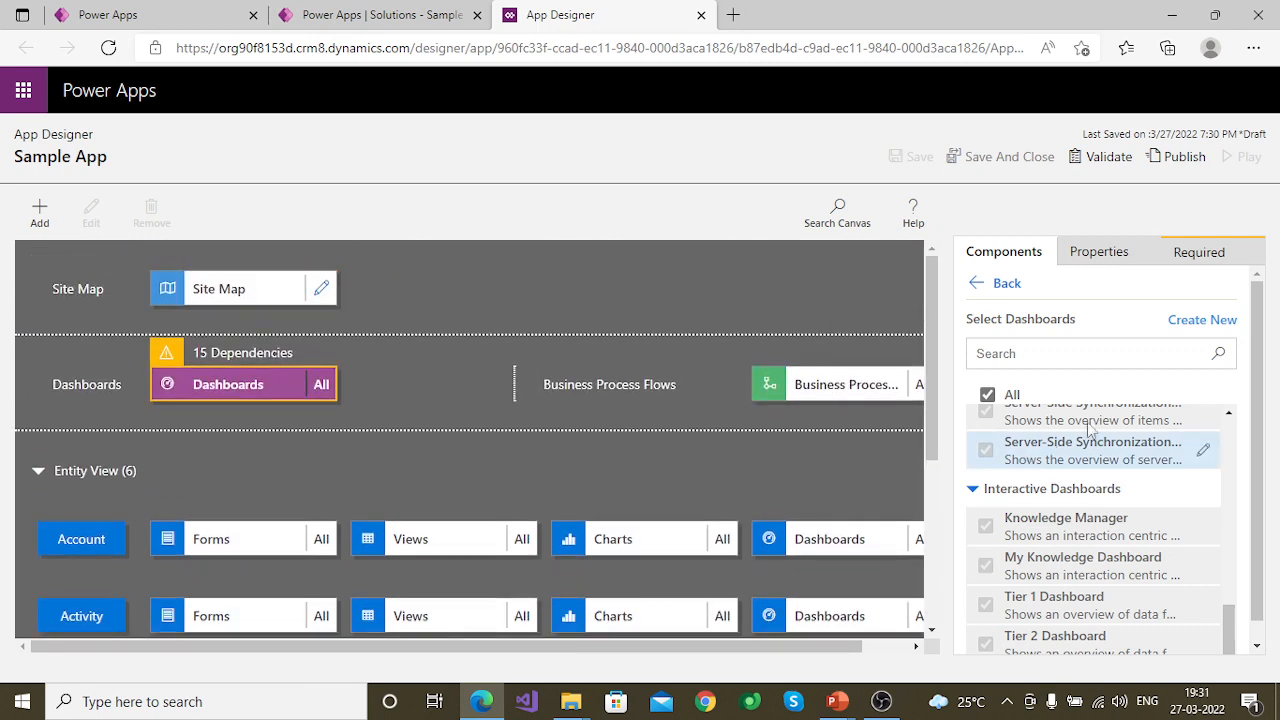
scroll(1135, 495, "down", 1)
scroll(1135, 495, "up", 1)
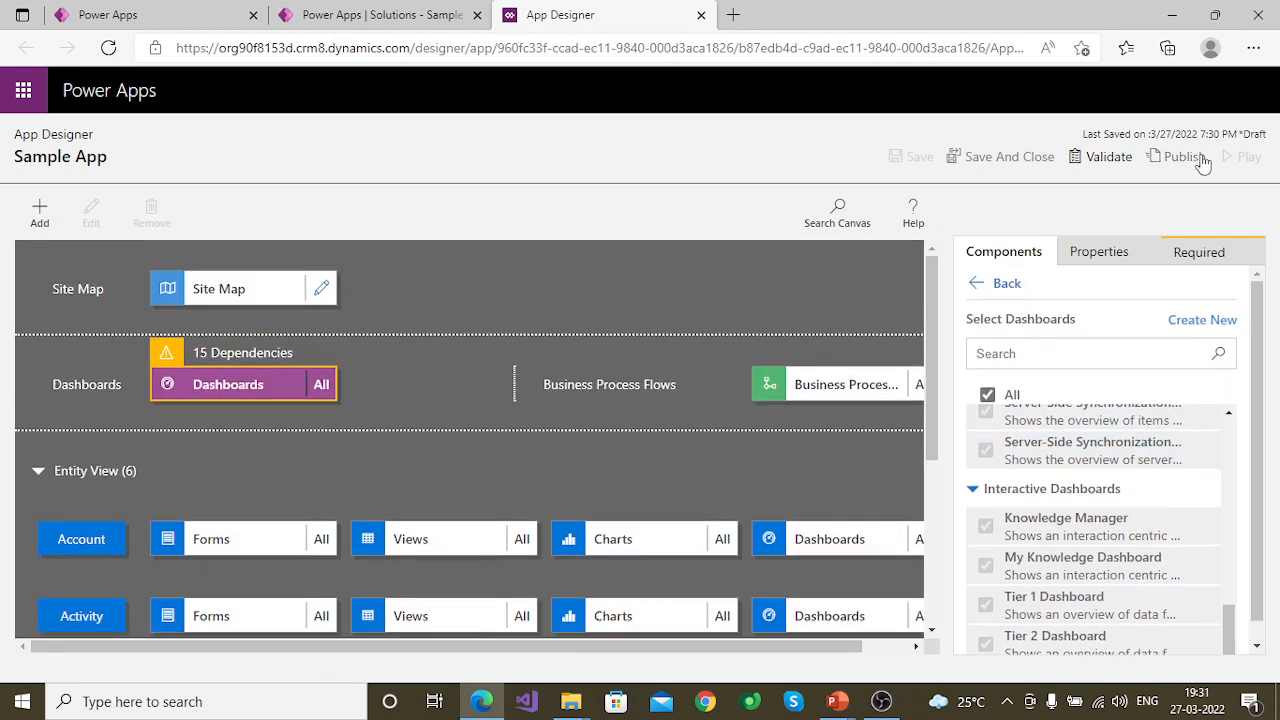
left_click(1177, 156)
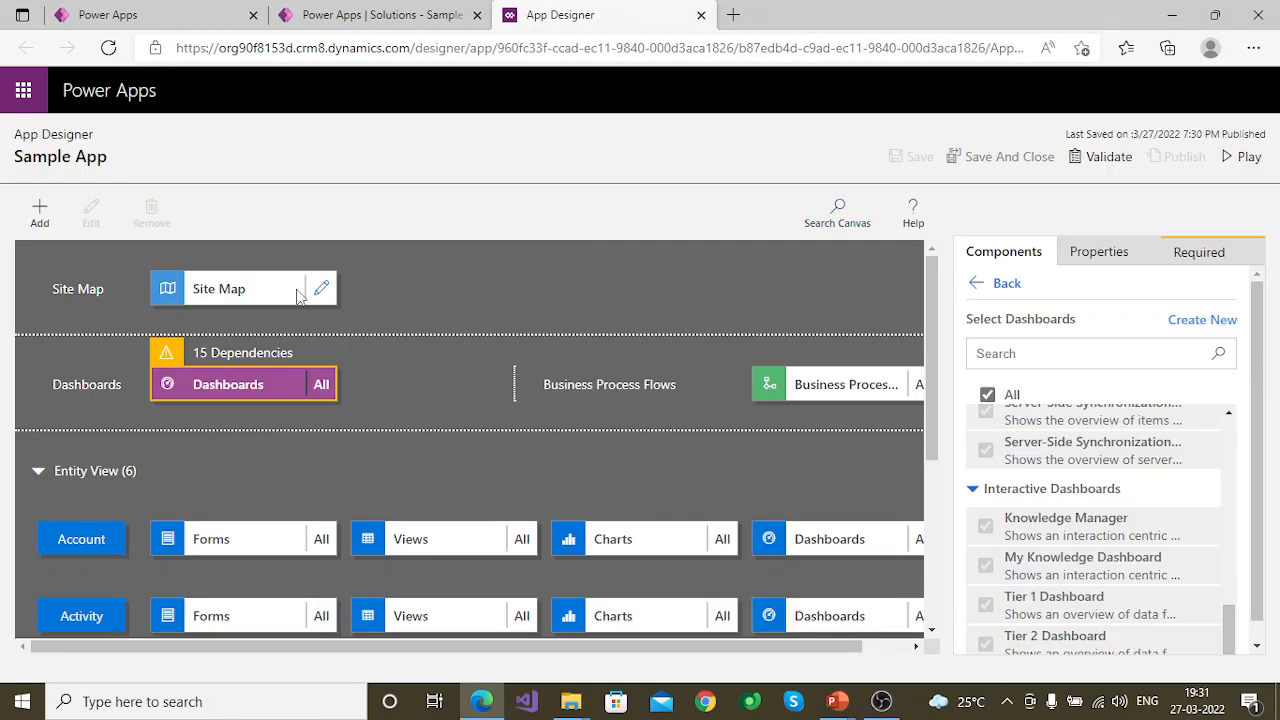
Open the Sample App's site map, review its area and subareas, and return to Sample Solution.
left_click(300, 296)
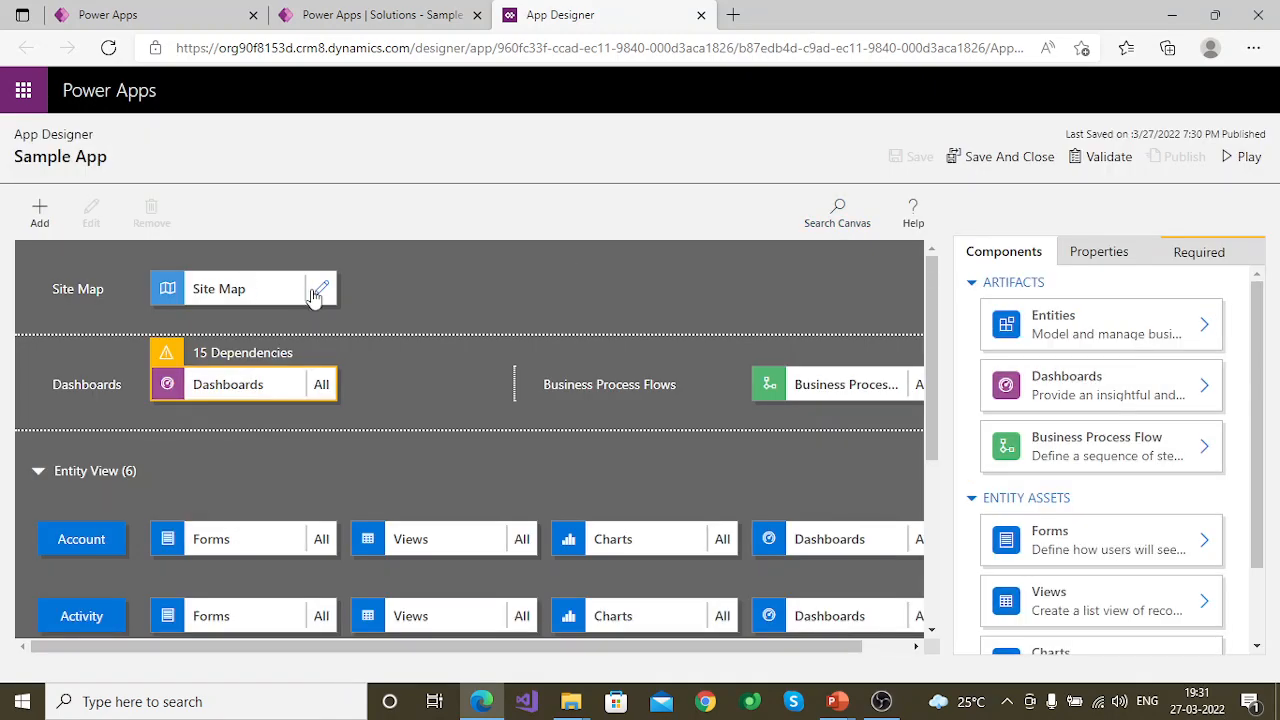
left_click(322, 290)
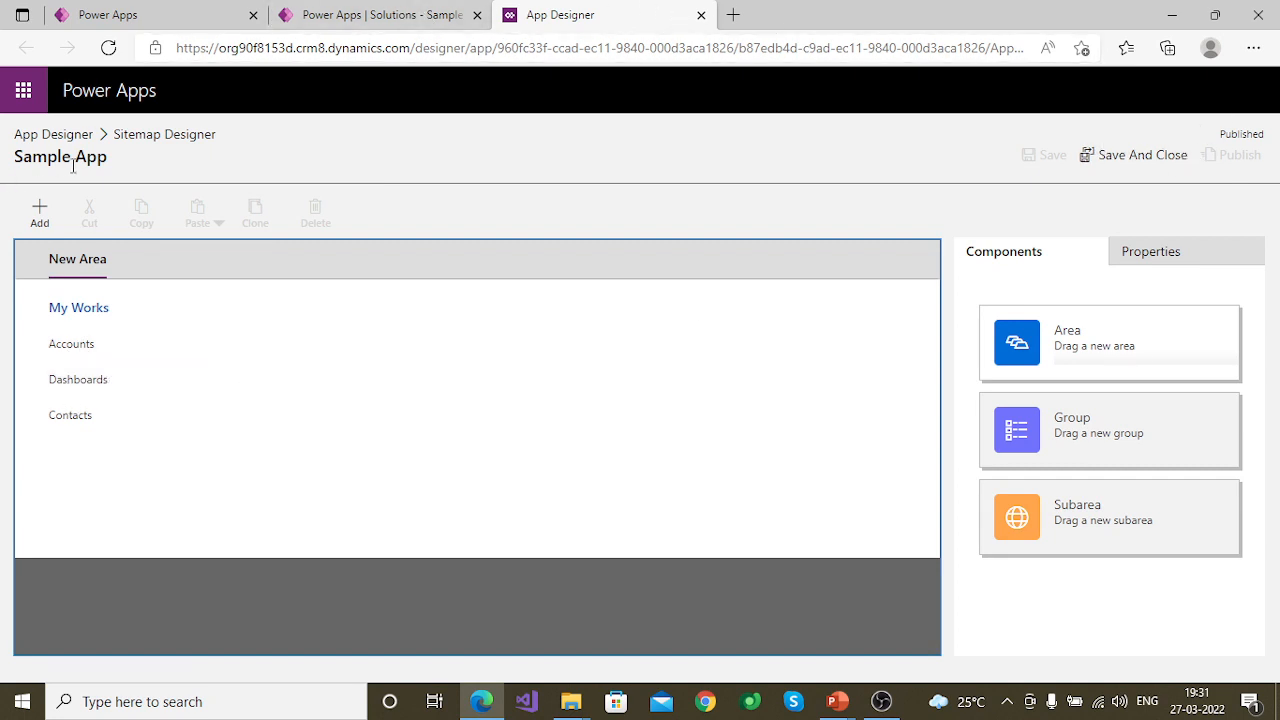
left_click(360, 15)
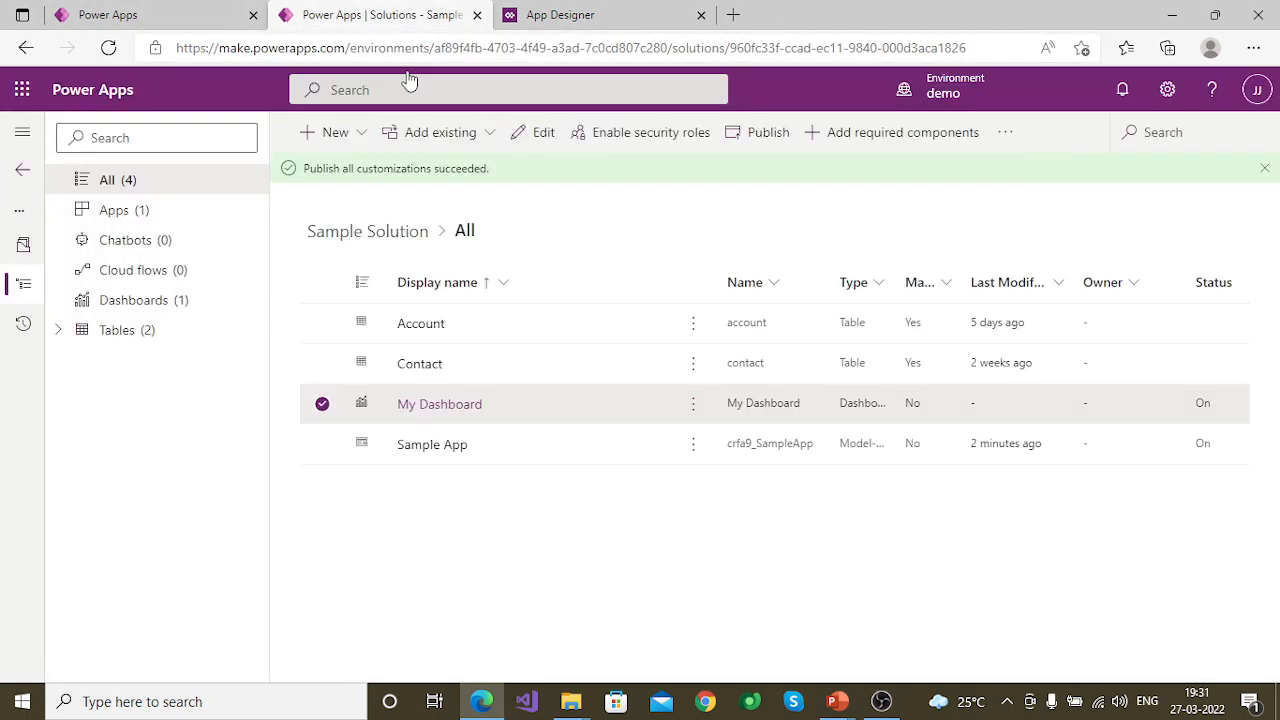
Open the Sample App from the solution in the app designer and play it.
left_click(446, 450)
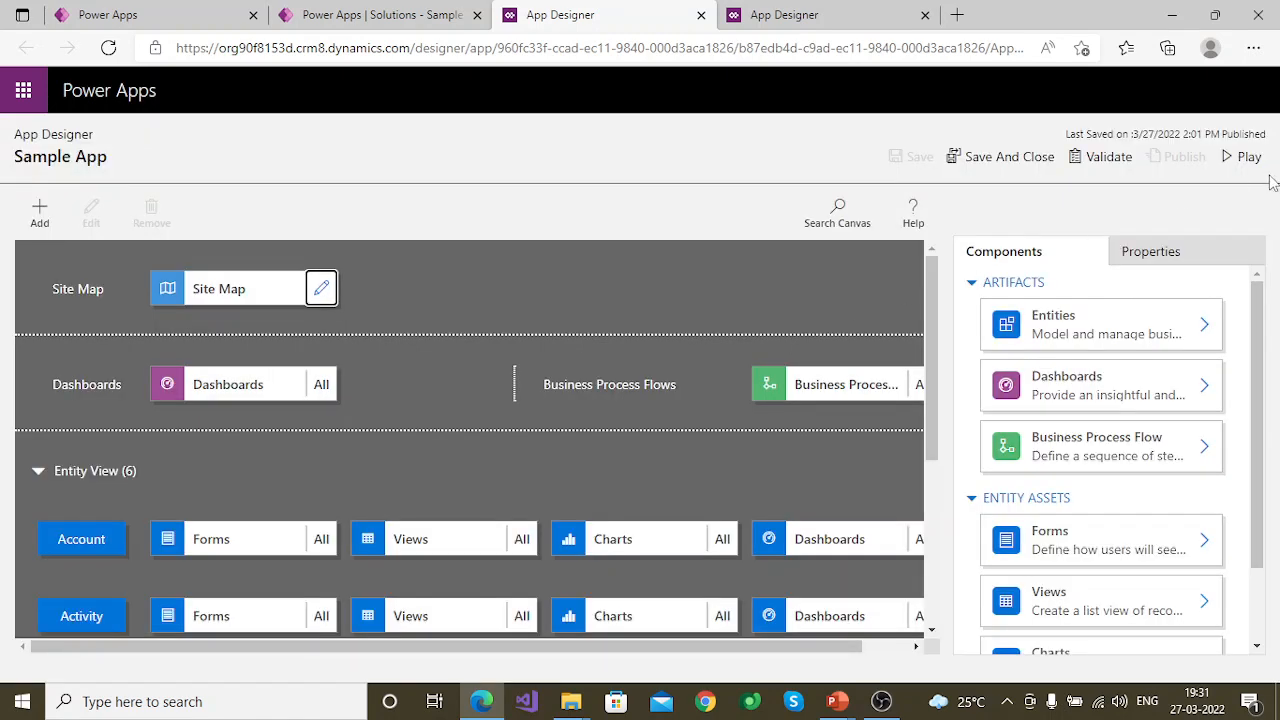
left_click(1246, 159)
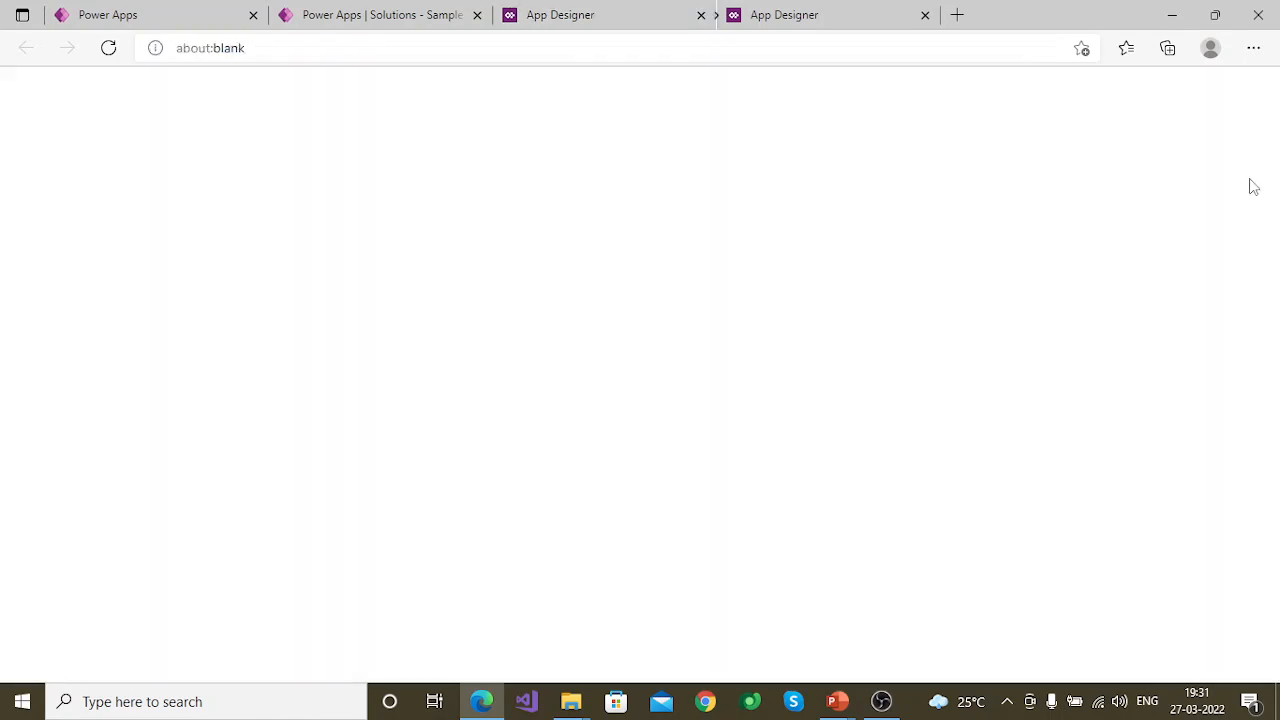
left_click(1066, 15)
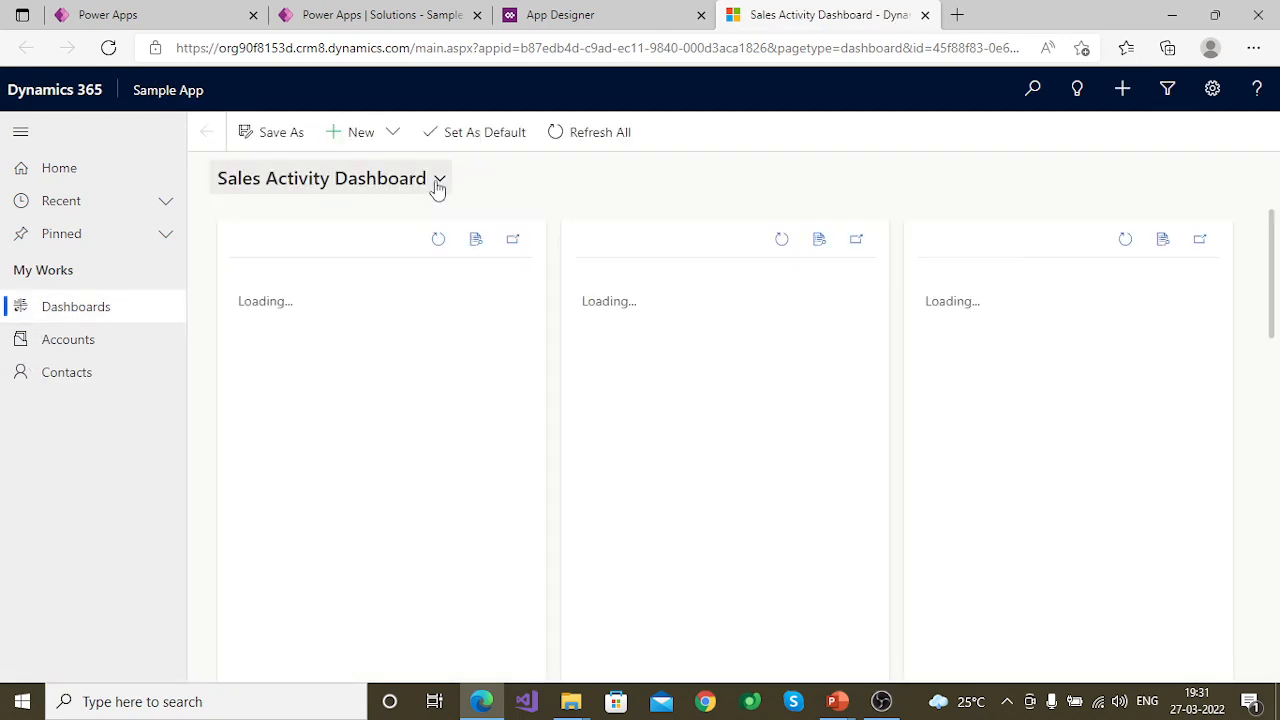
Check which system dashboards the running Sample App offers, and open Advanced Find and minimize its window.
left_click(438, 181)
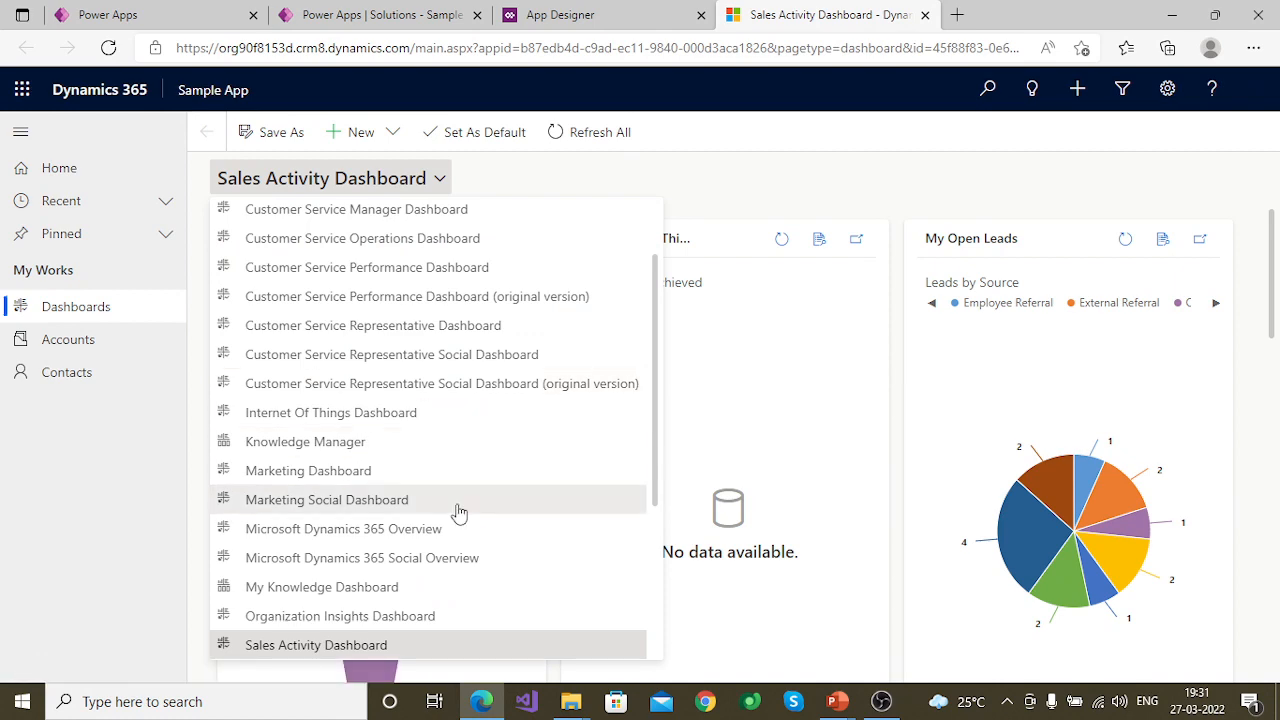
scroll(388, 592, "down", 4)
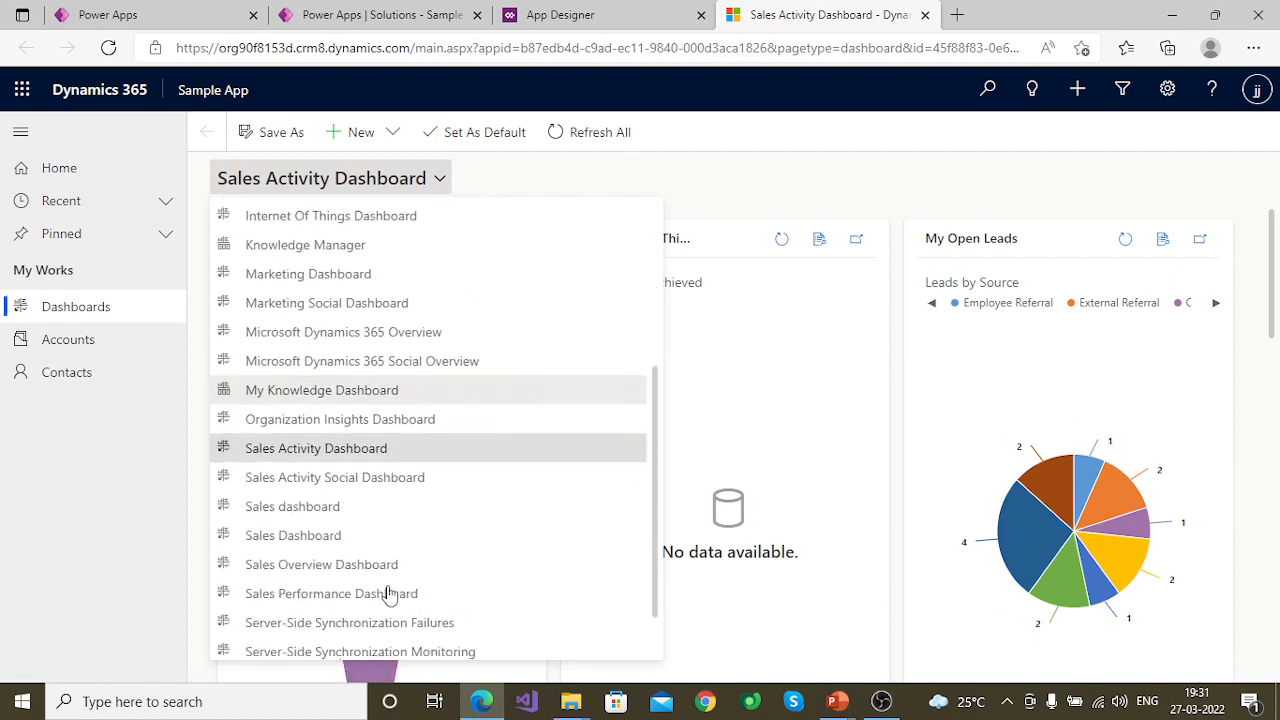
scroll(460, 578, "up", 5)
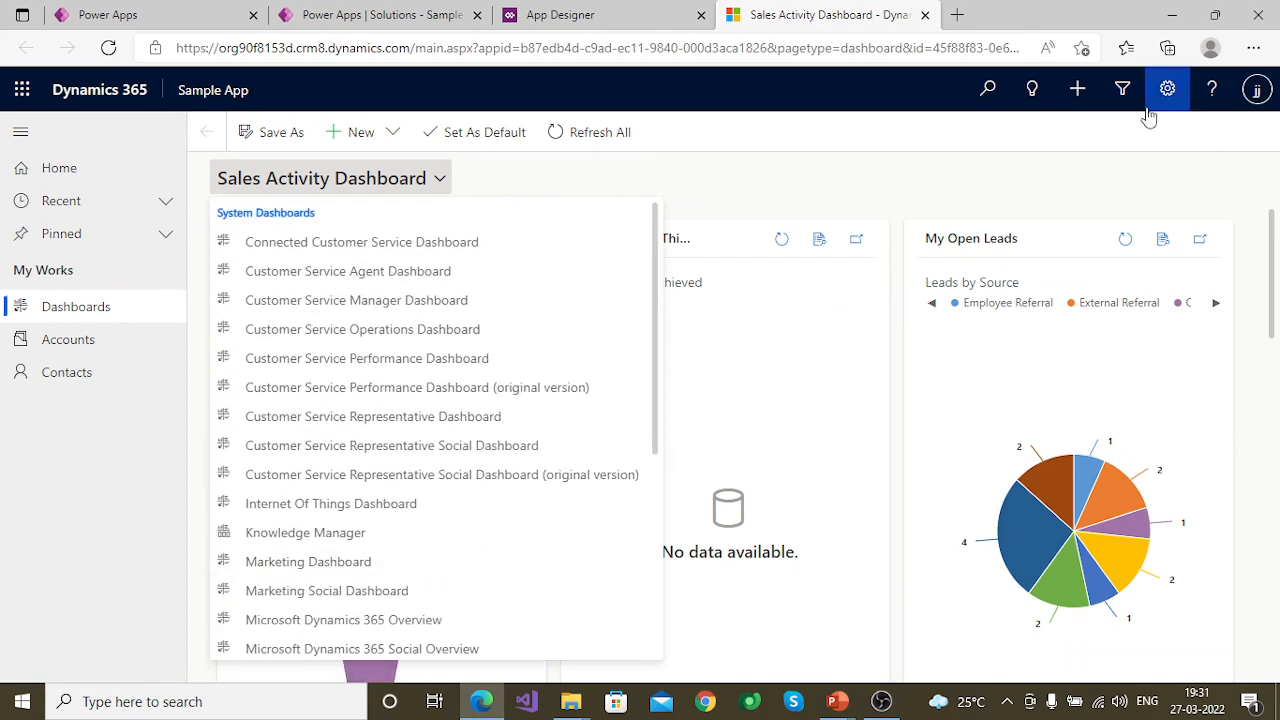
left_click(1124, 88)
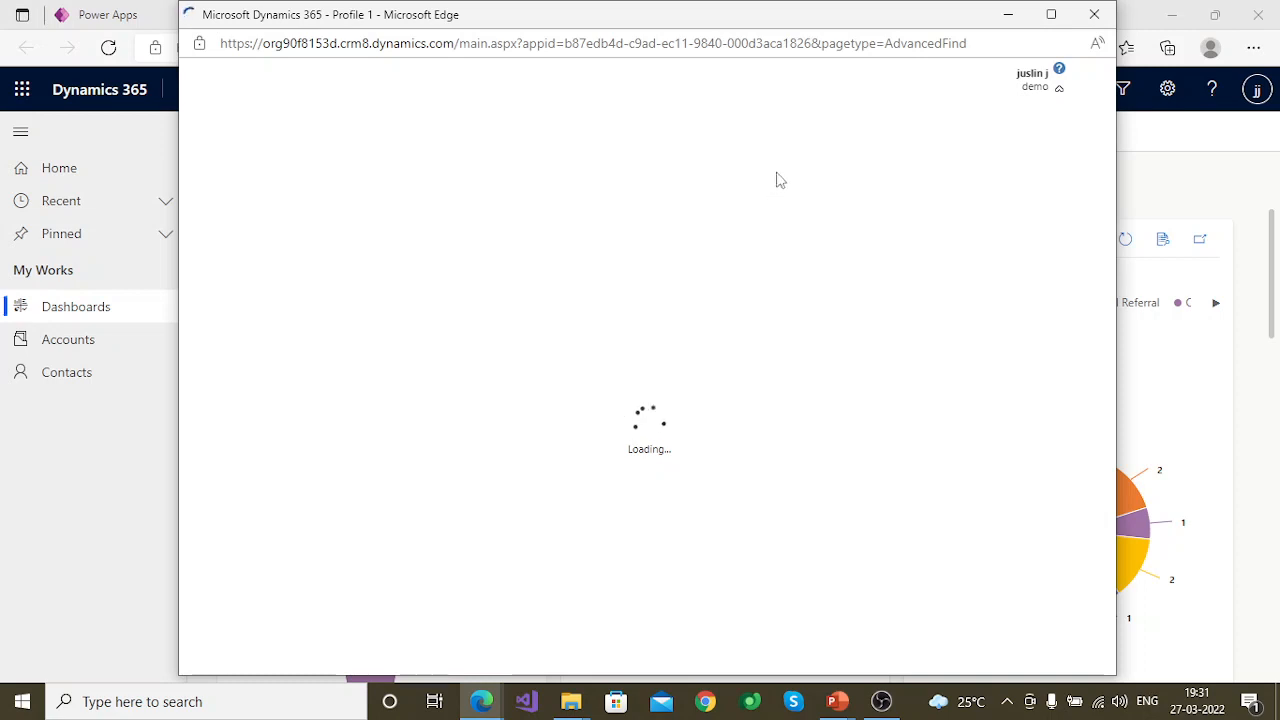
left_click(1007, 14)
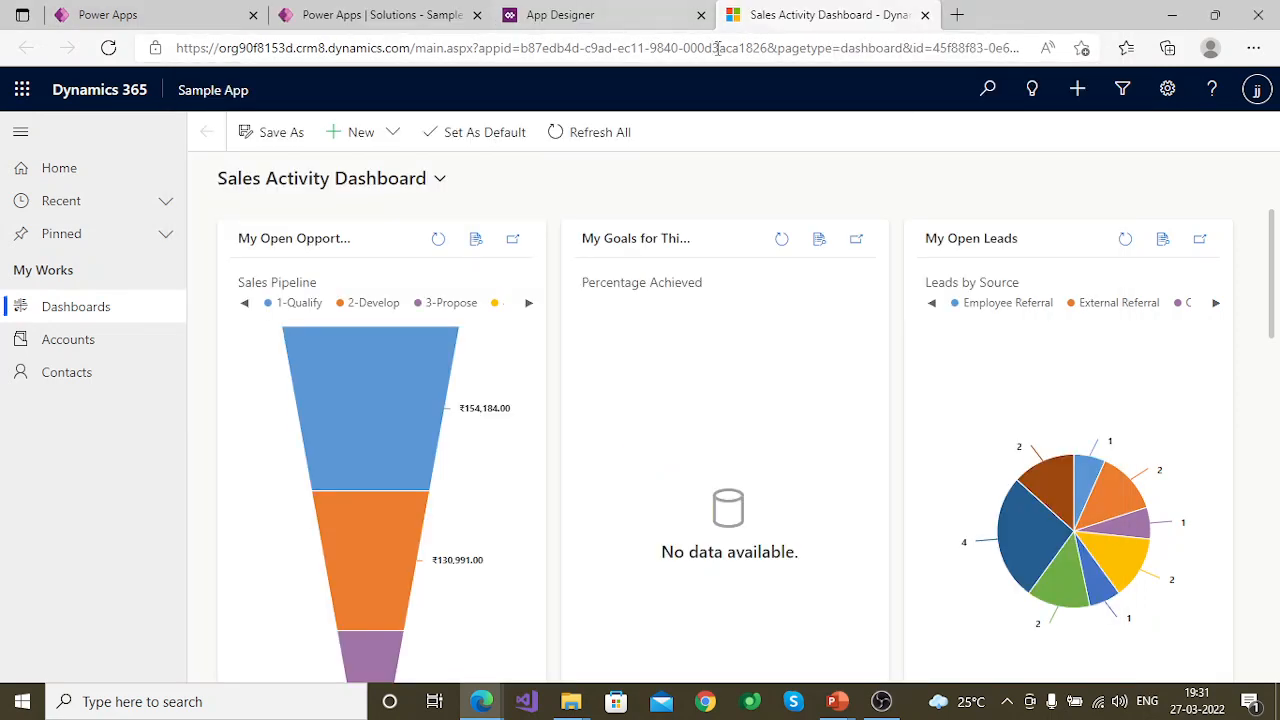
Return to the app designer and examine the classic and interactive dashboards included in the Sample App.
left_click(648, 12)
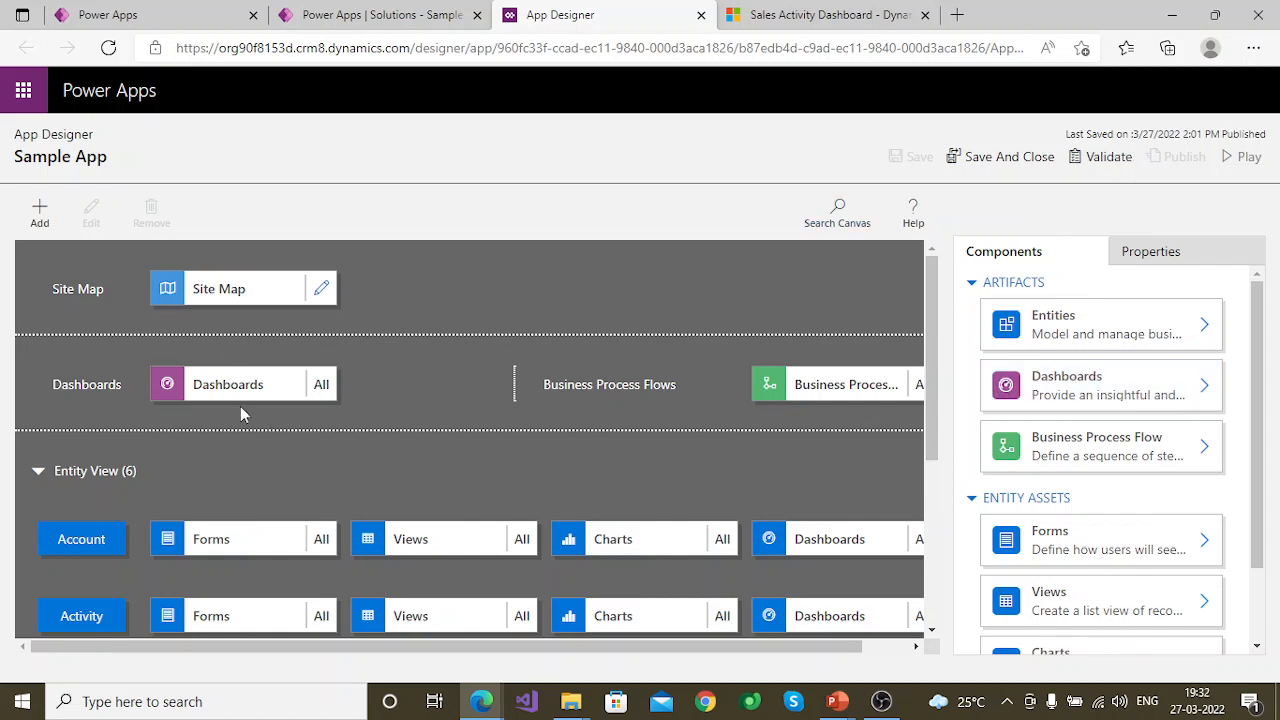
left_click(318, 386)
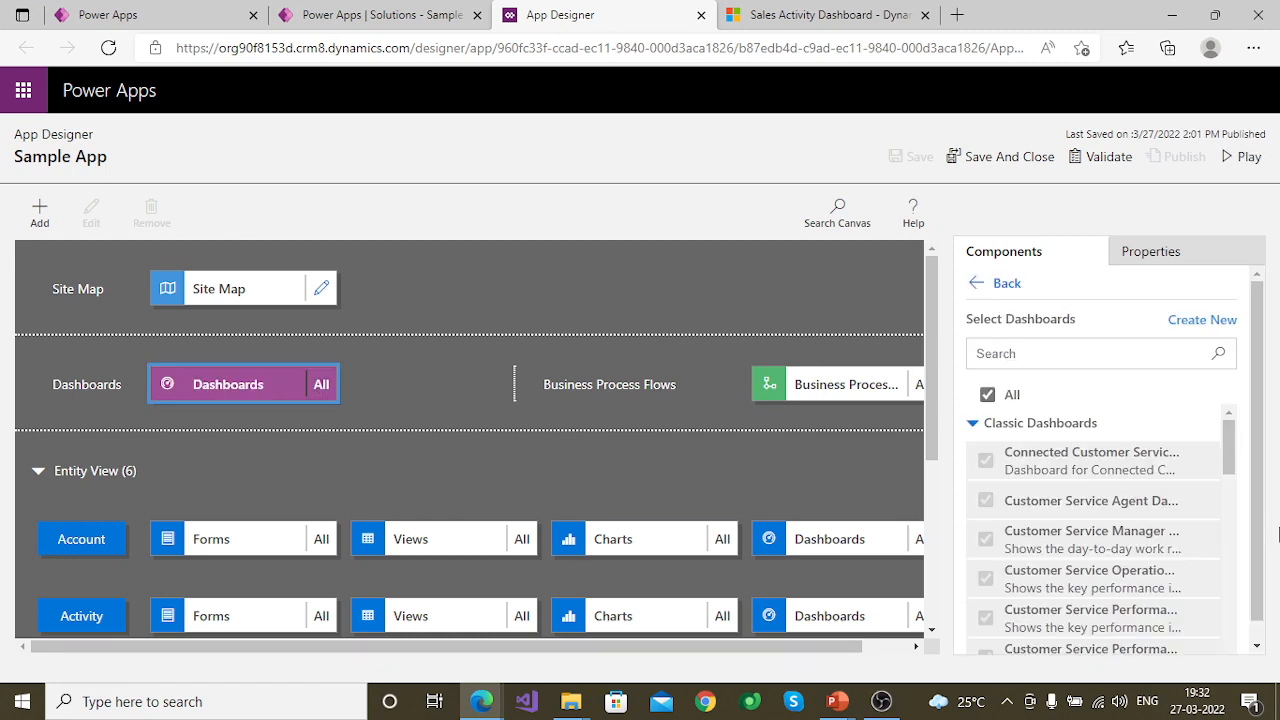
scroll(1168, 545, "down", 3)
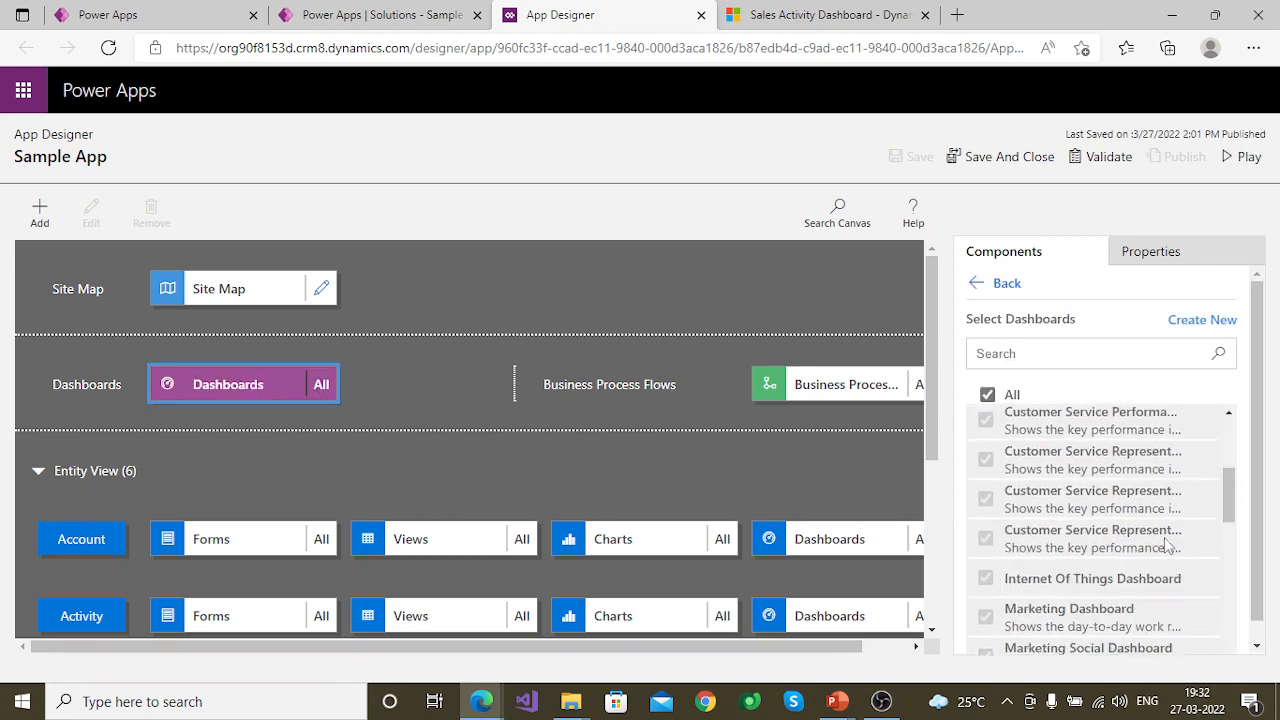
scroll(1166, 543, "down", 5)
scroll(1150, 541, "up", 3)
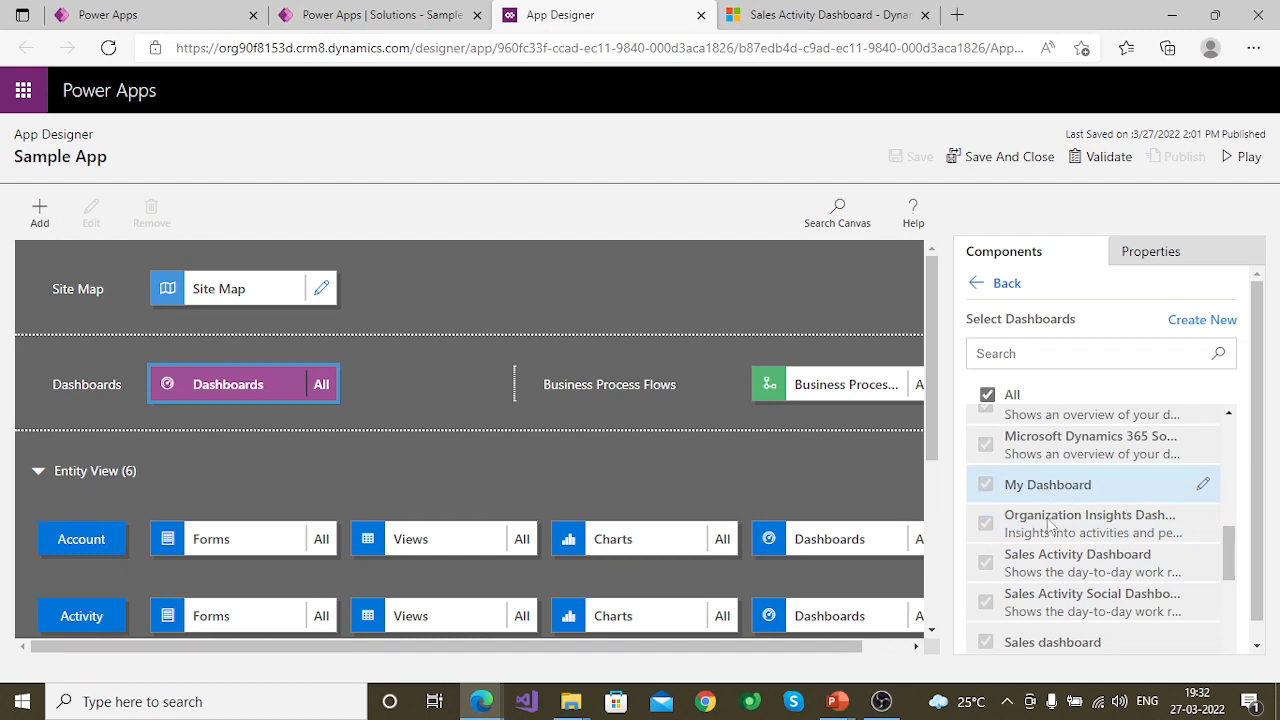
scroll(1050, 610, "down", 5)
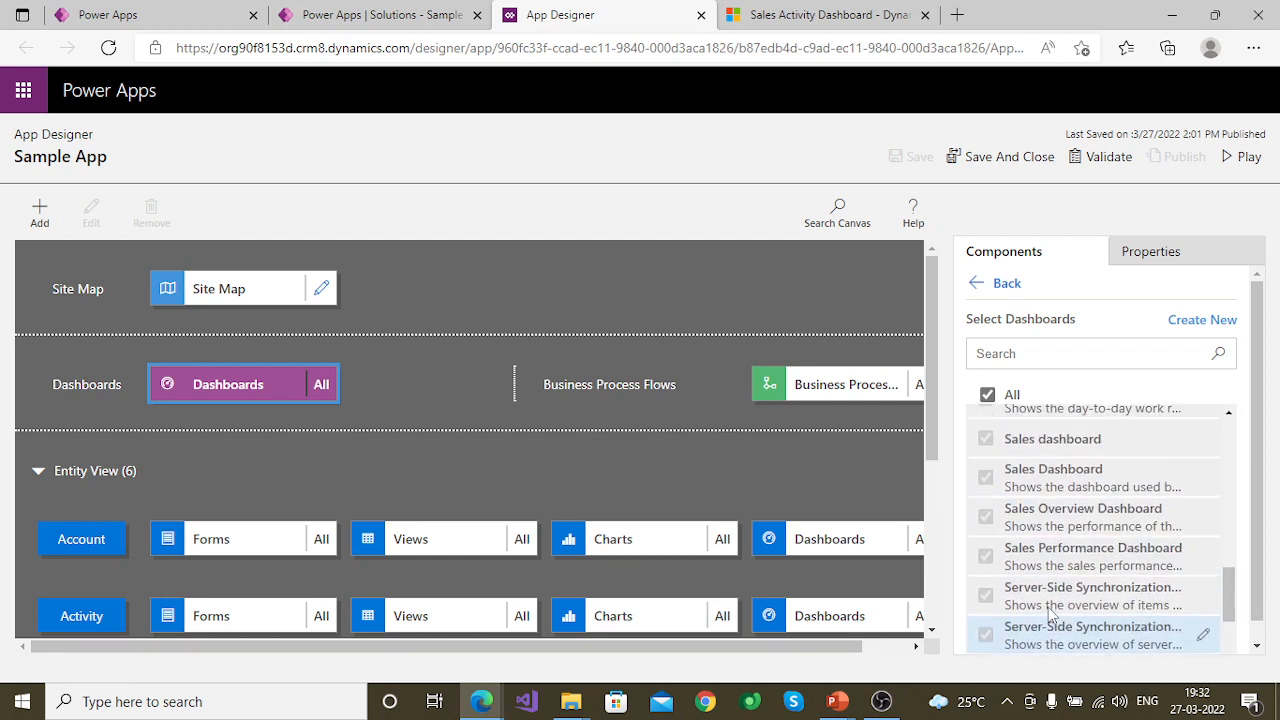
scroll(1050, 610, "down", 3)
scroll(395, 445, "down", 3)
scroll(399, 450, "up", 3)
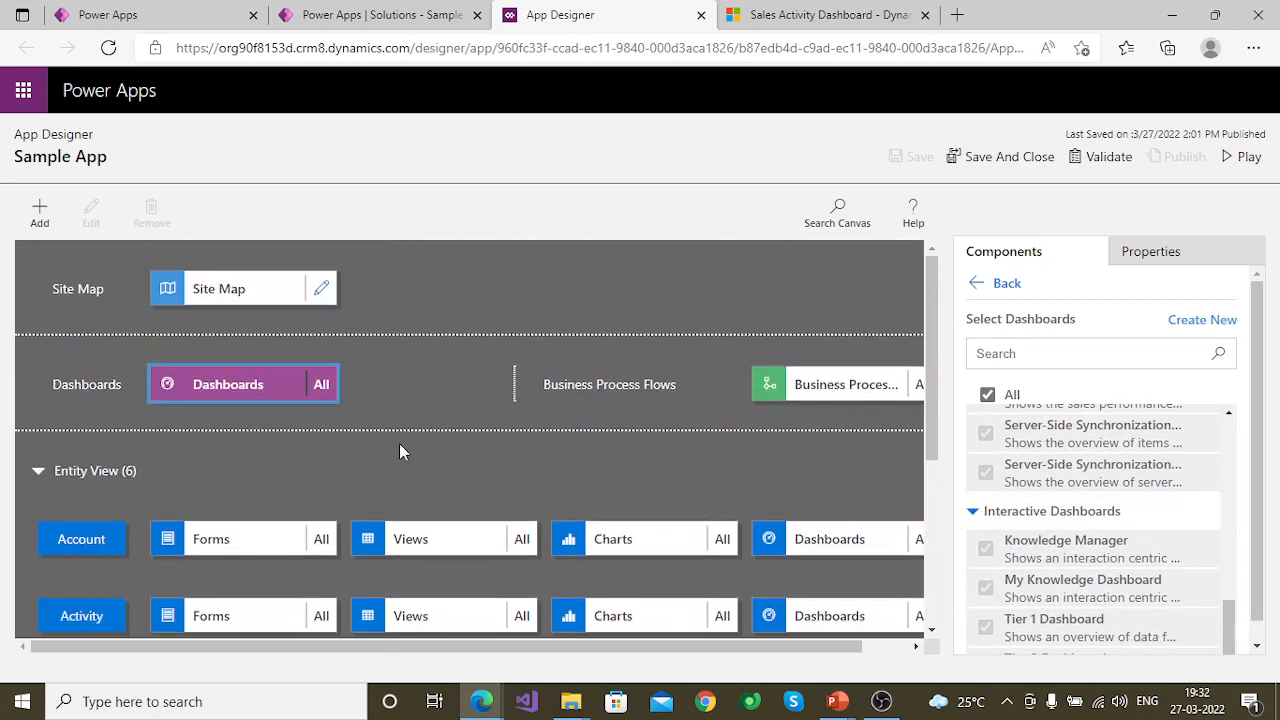
Return to the running app, restore the Advanced Find window and look through the searchable tables starting with D.
left_click(840, 15)
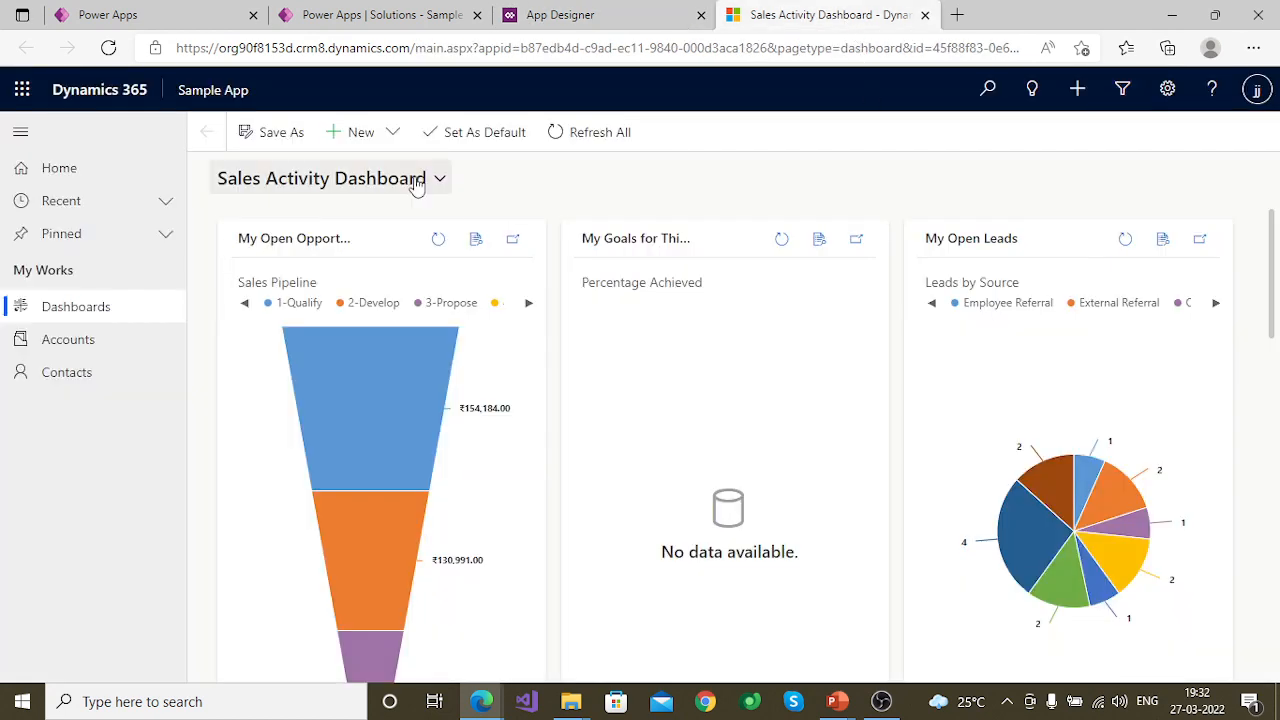
left_click(416, 188)
left_click(481, 701)
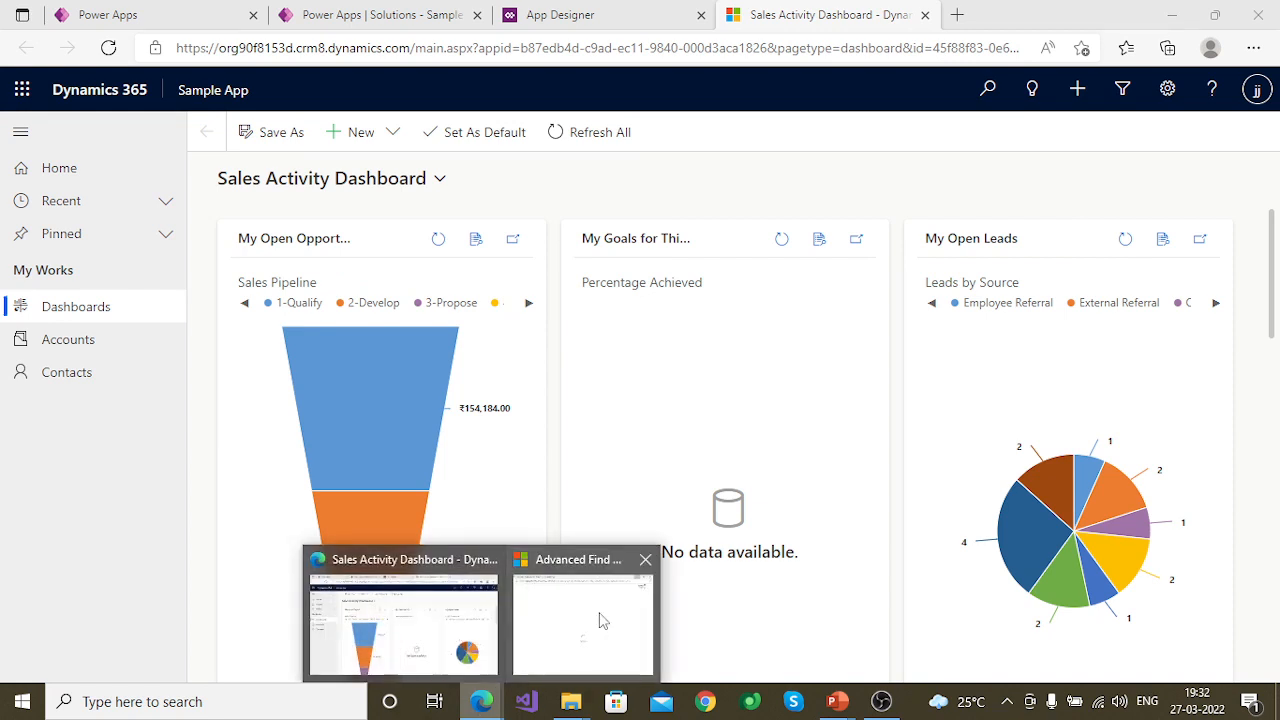
left_click(599, 614)
left_click(409, 200)
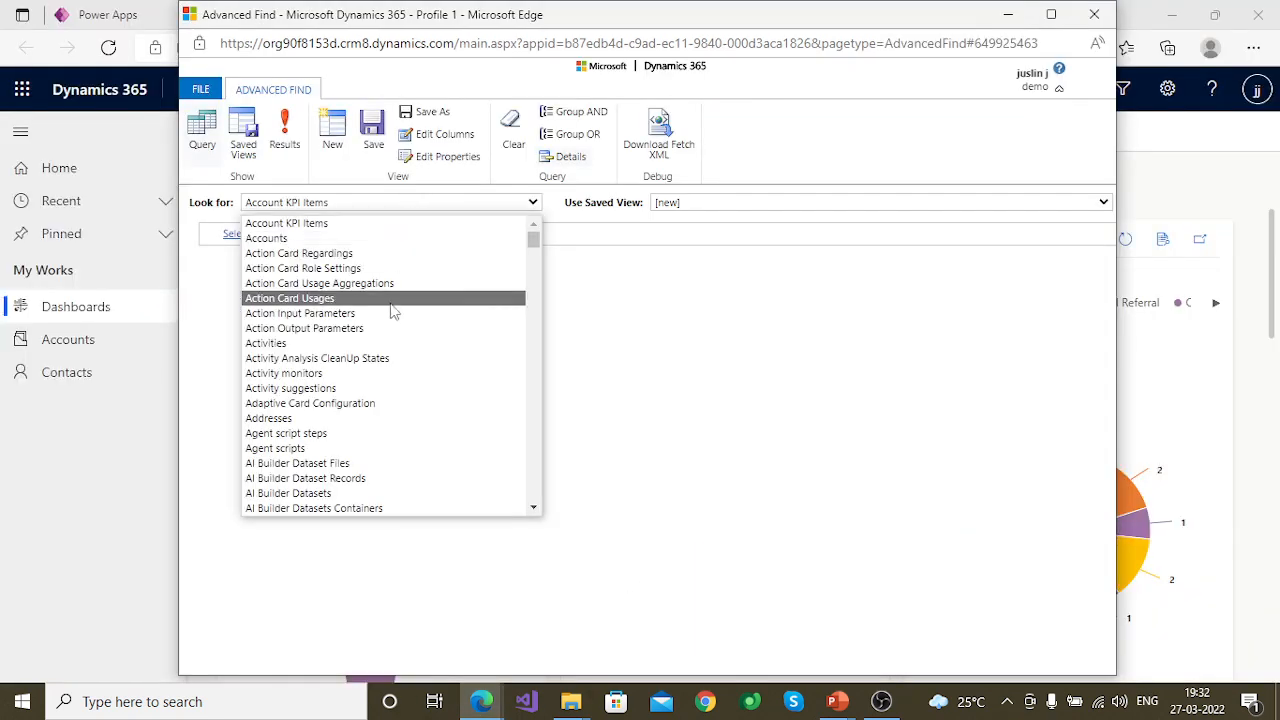
key("d")
key("Up")
key("Up")
key("Up")
key("Up")
key("Down")
key("Down")
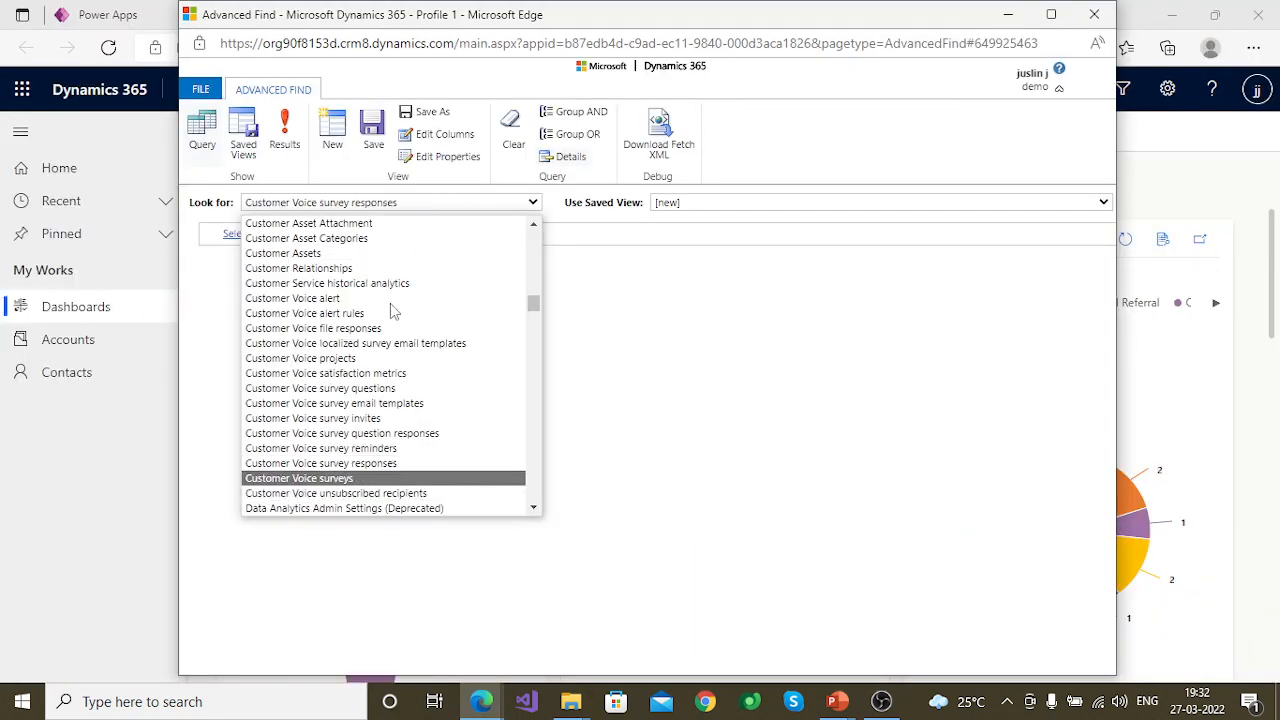
key("Down")
key("Down")
key("Down")
key("Down")
key("Down")
key("Down")
key("Down")
key("Down")
key("Down")
key("Down")
key("Down")
key("Down")
key("Down")
key("Down")
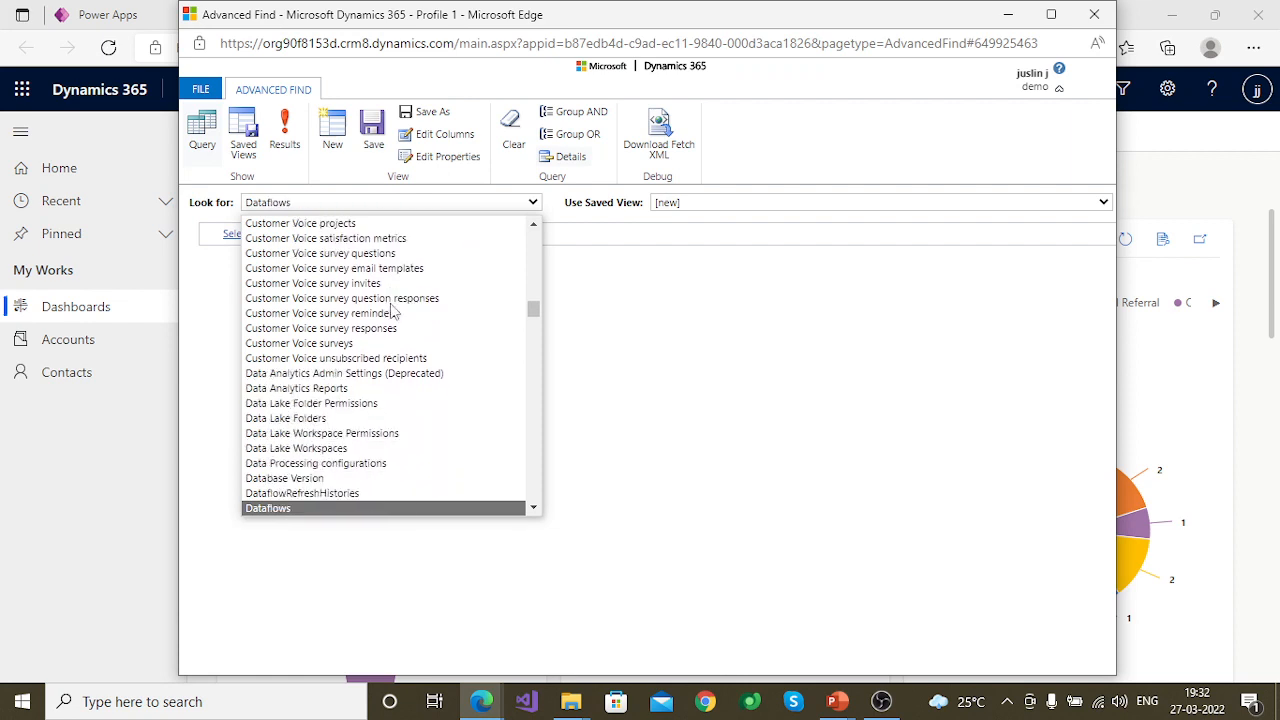
key("Down")
key("Down")
key("Up")
key("Up")
key("Up")
key("Up")
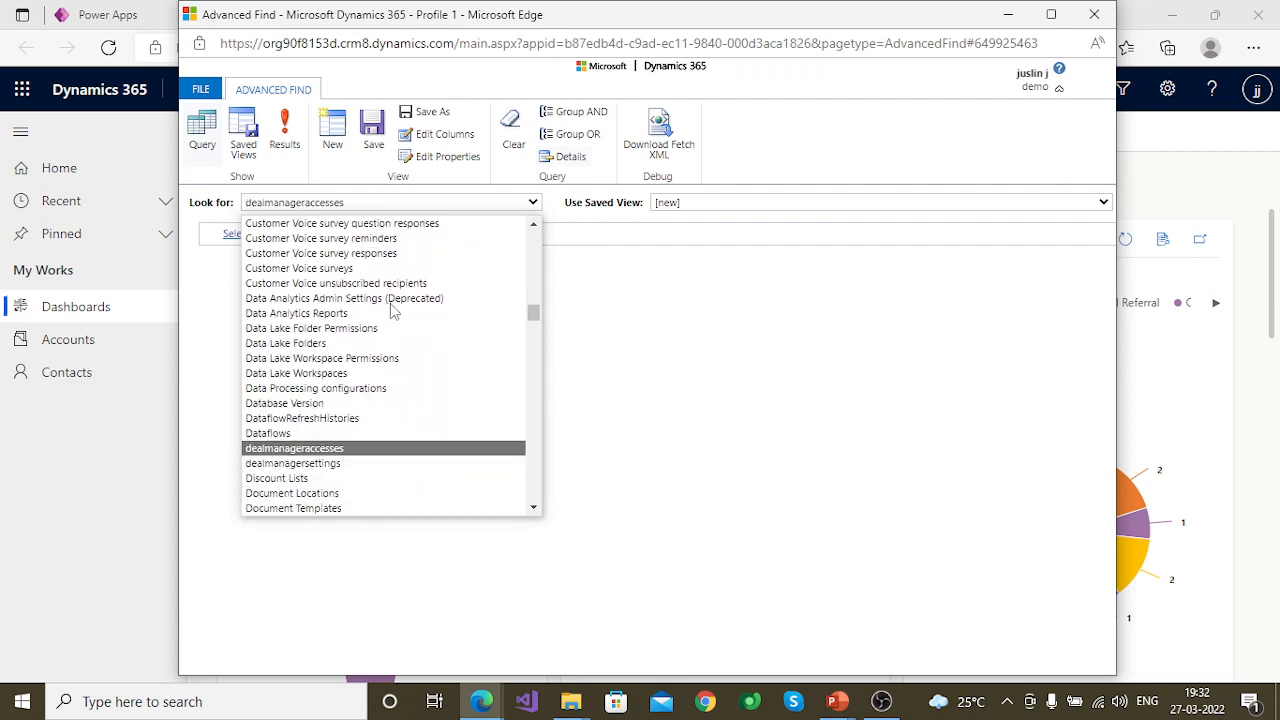
key("Up")
key("Up")
key("Up")
key("Up")
key("Up")
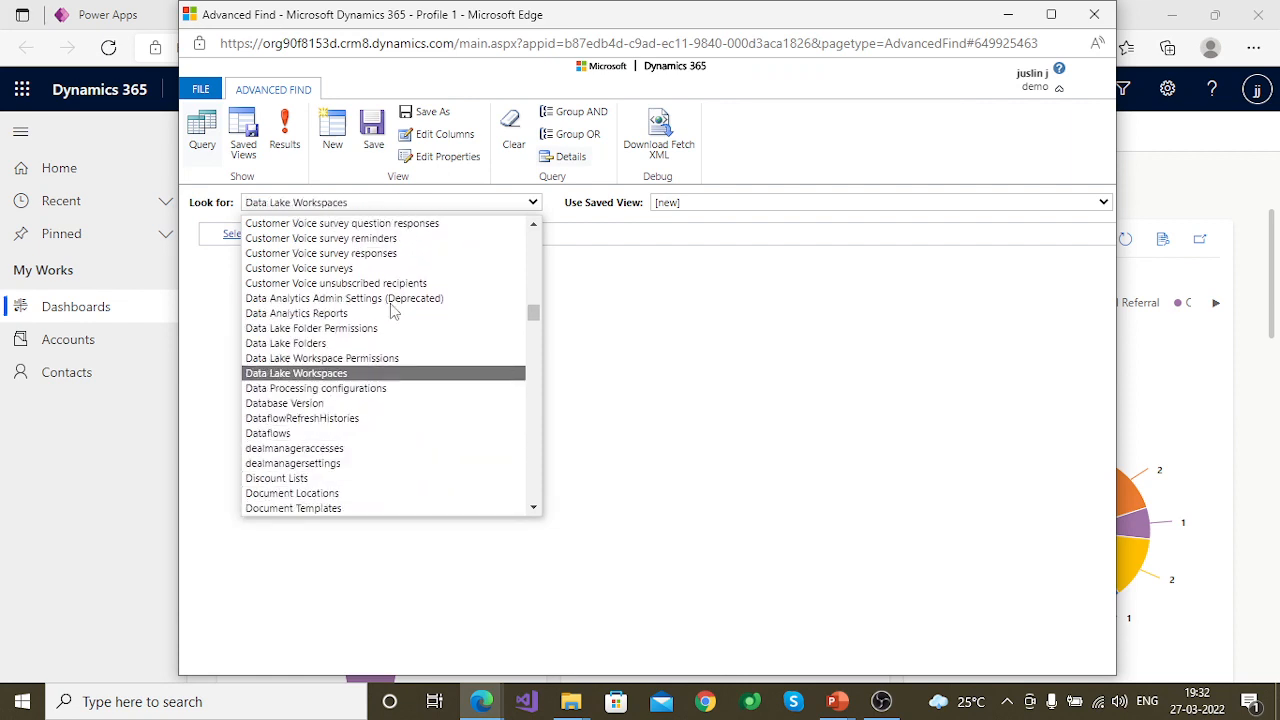
key("Down")
Look through the Advanced Find tables from Macro Action Templates to Opportunities, and close Advanced Find.
key("m")
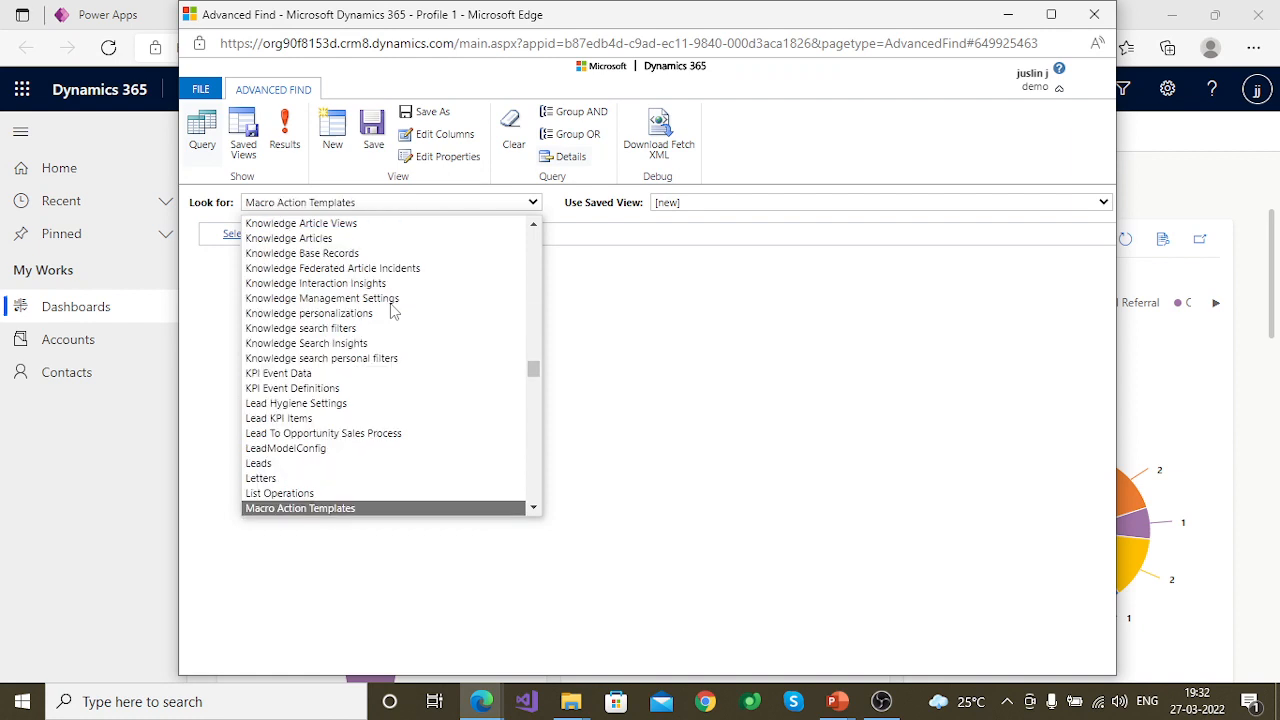
key("Down")
key("Down")
key("Down")
key("Down")
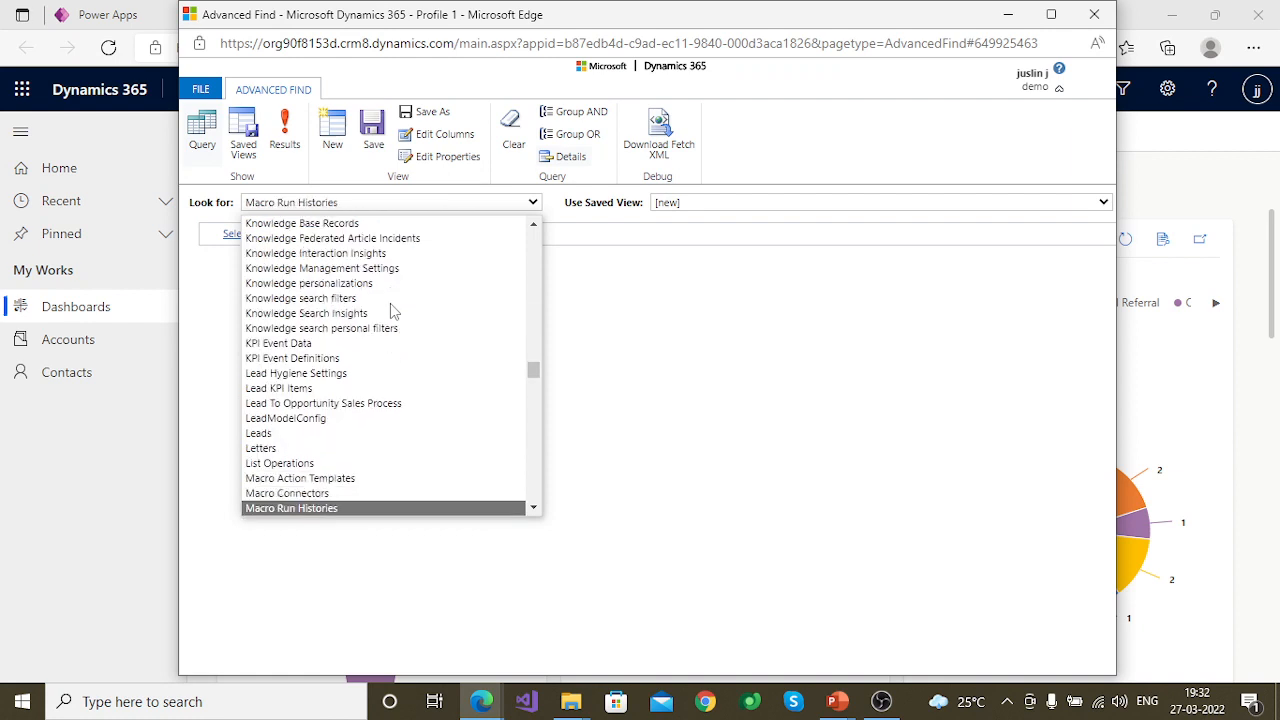
key("Down")
key("Down")
key("Down")
key("Down")
key("Down")
key("Down")
key("Down")
key("Down")
key("Down")
key("Down")
key("Down")
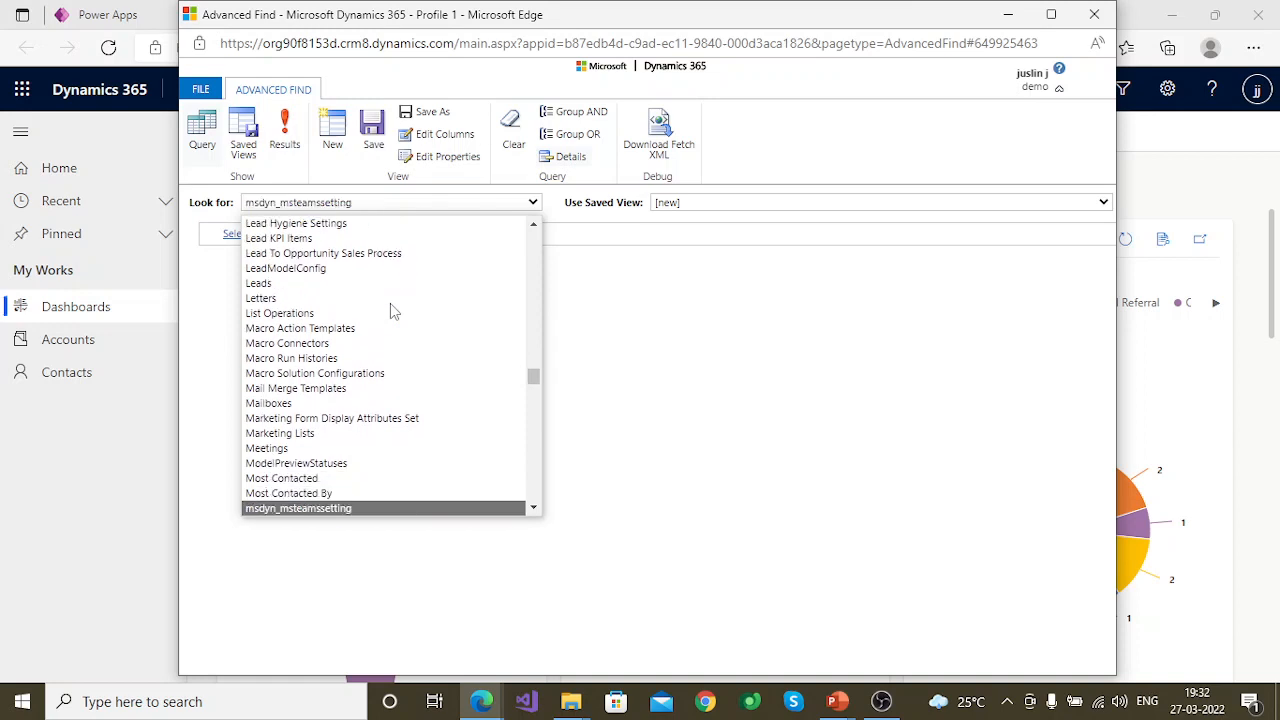
key("Down")
key("Down")
key("Down")
key("Down")
key("Down")
key("Down")
key("Down")
key("Down")
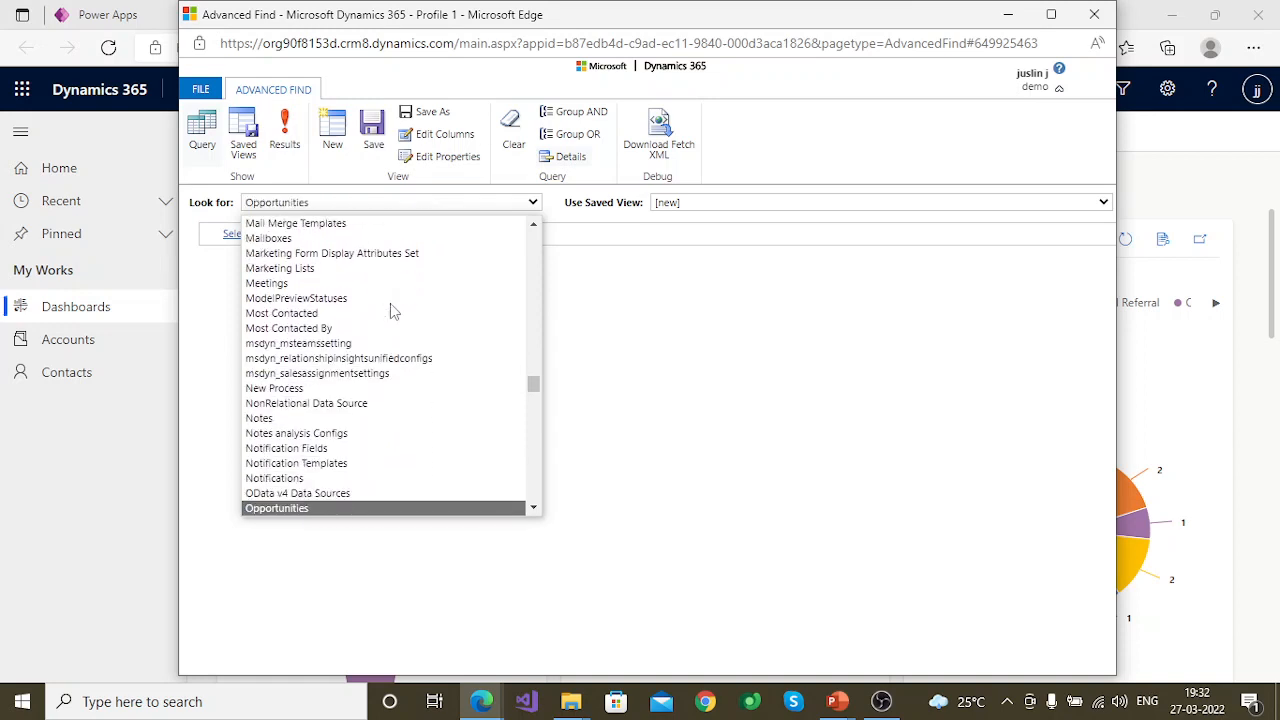
left_click(588, 388)
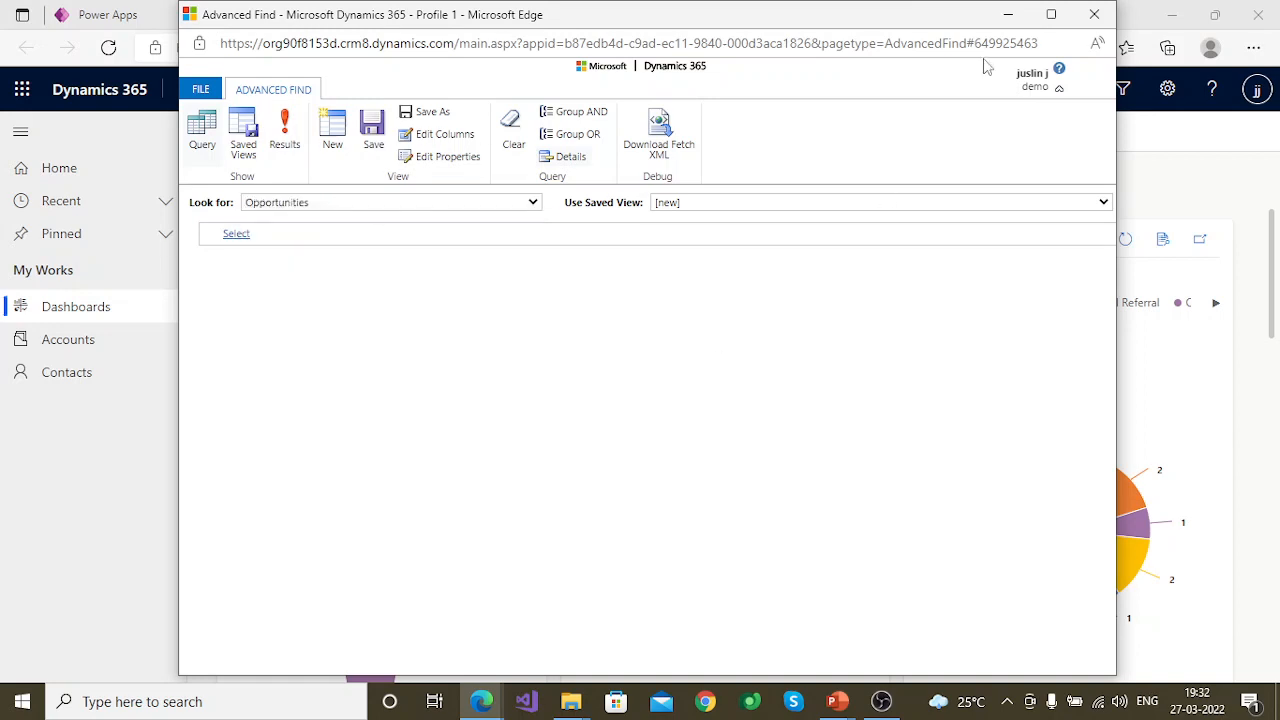
left_click(1093, 13)
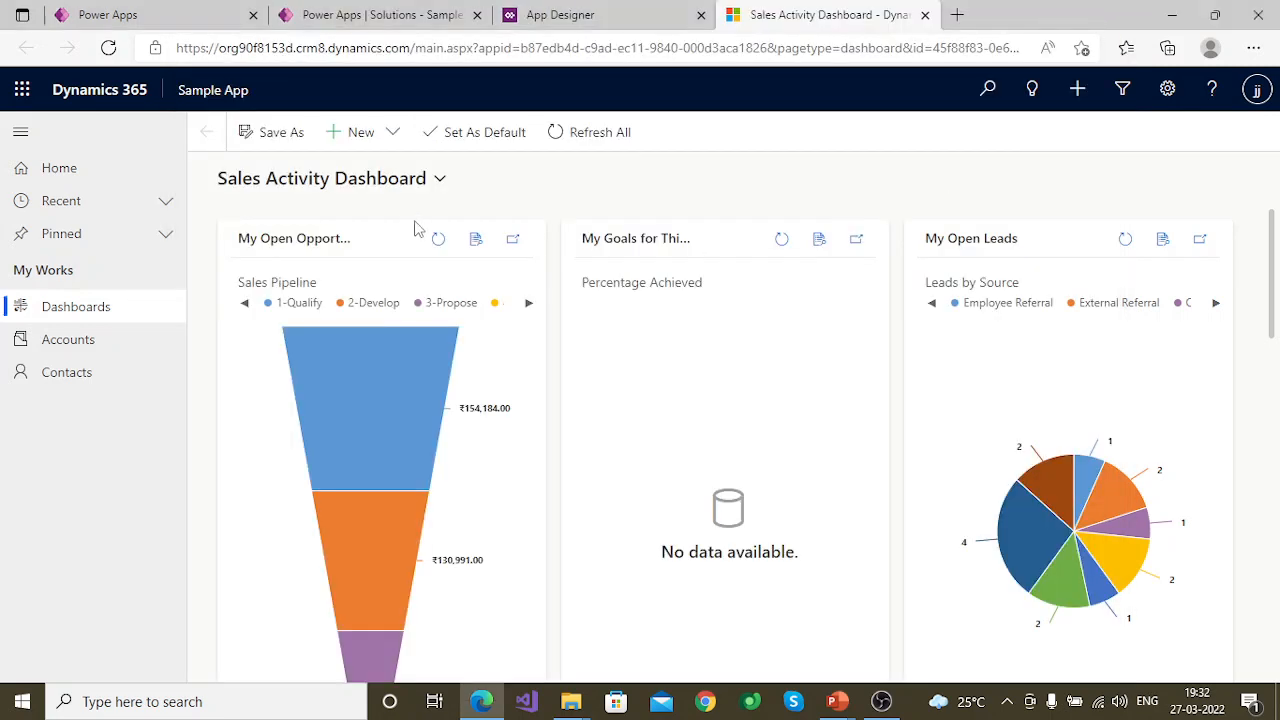
Look through the Sample App's system dashboard list again for My Dashboard, and close the list.
left_click(380, 180)
scroll(410, 422, "up", 2)
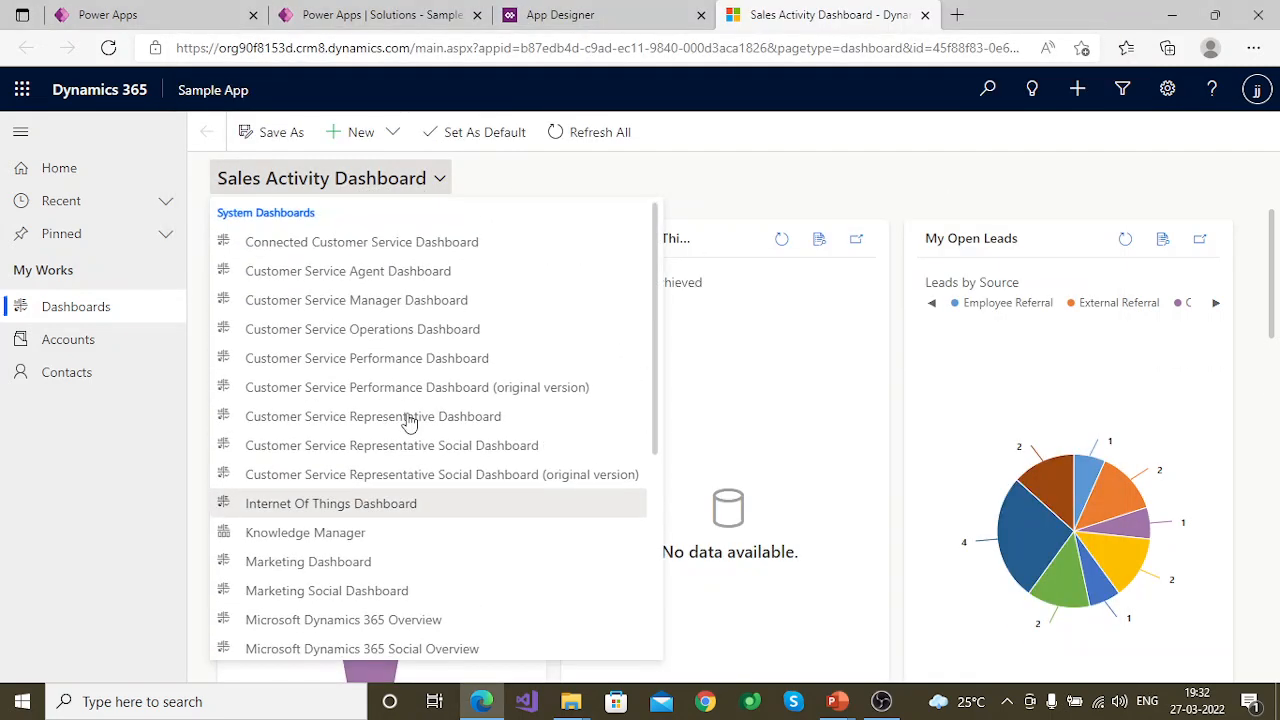
scroll(400, 535, "down", 2)
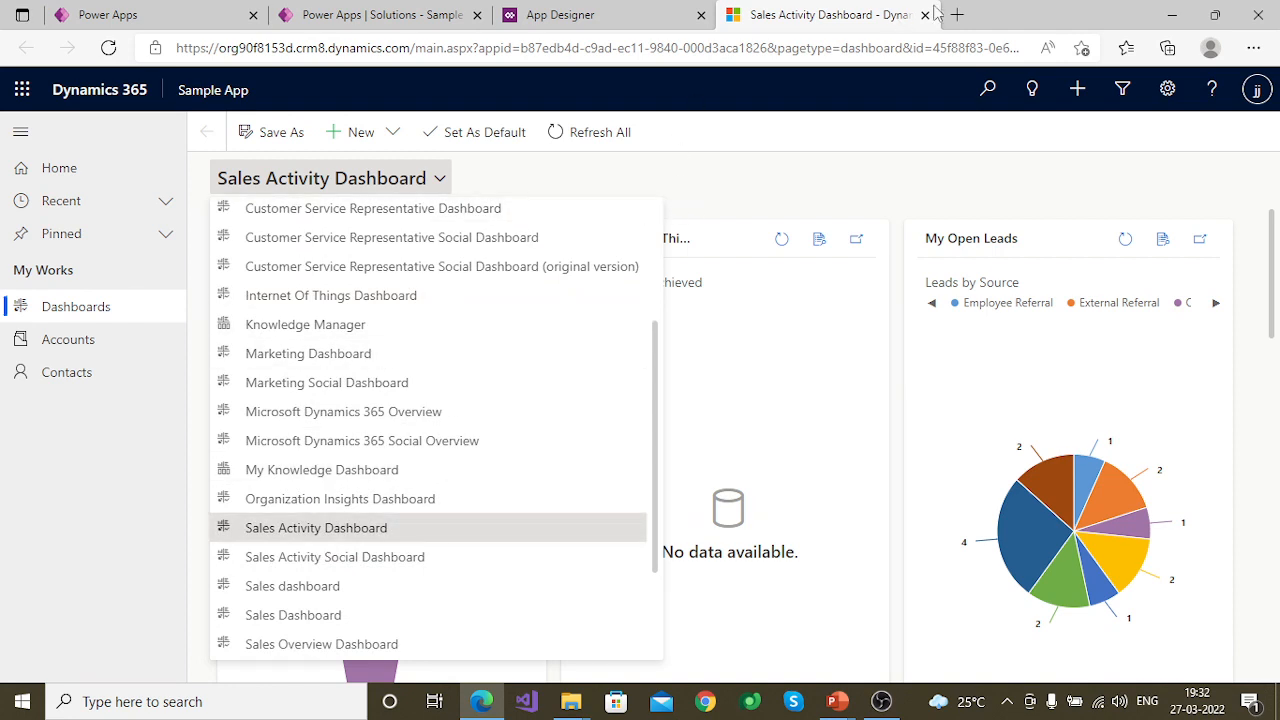
left_click(700, 197)
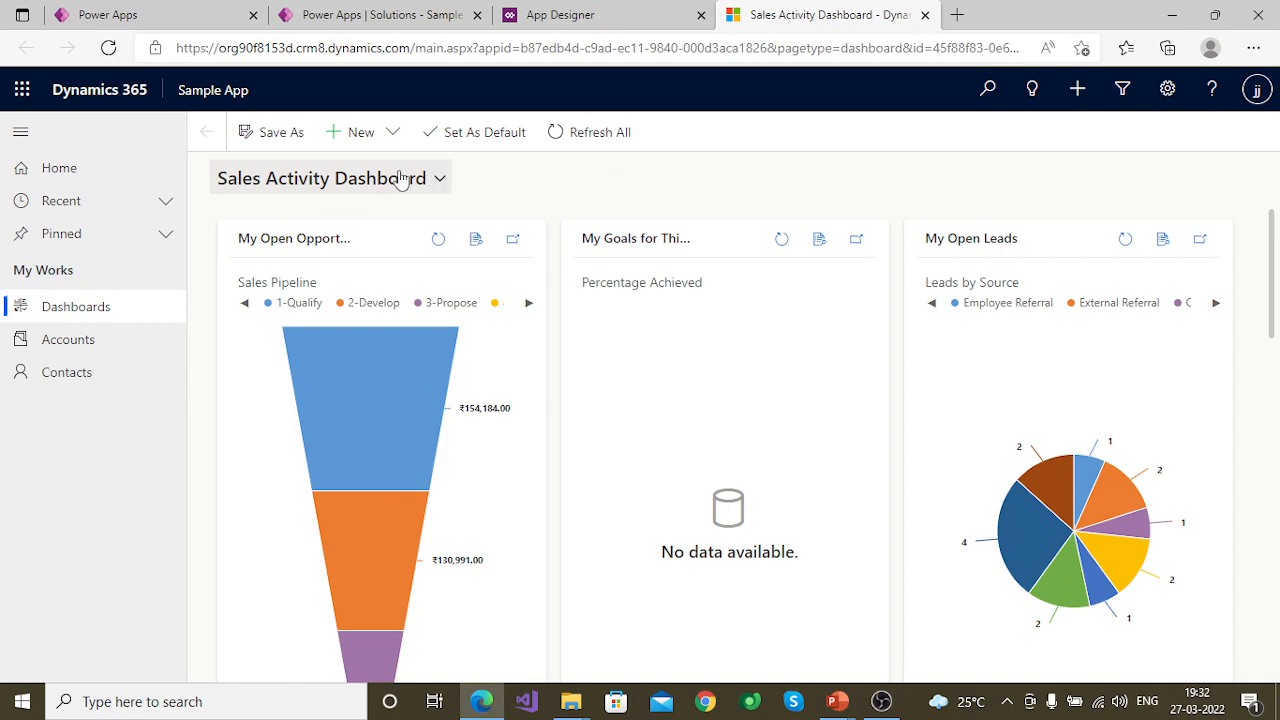
Check which new dashboard types the Sample App can create, and return to the app designer.
left_click(372, 134)
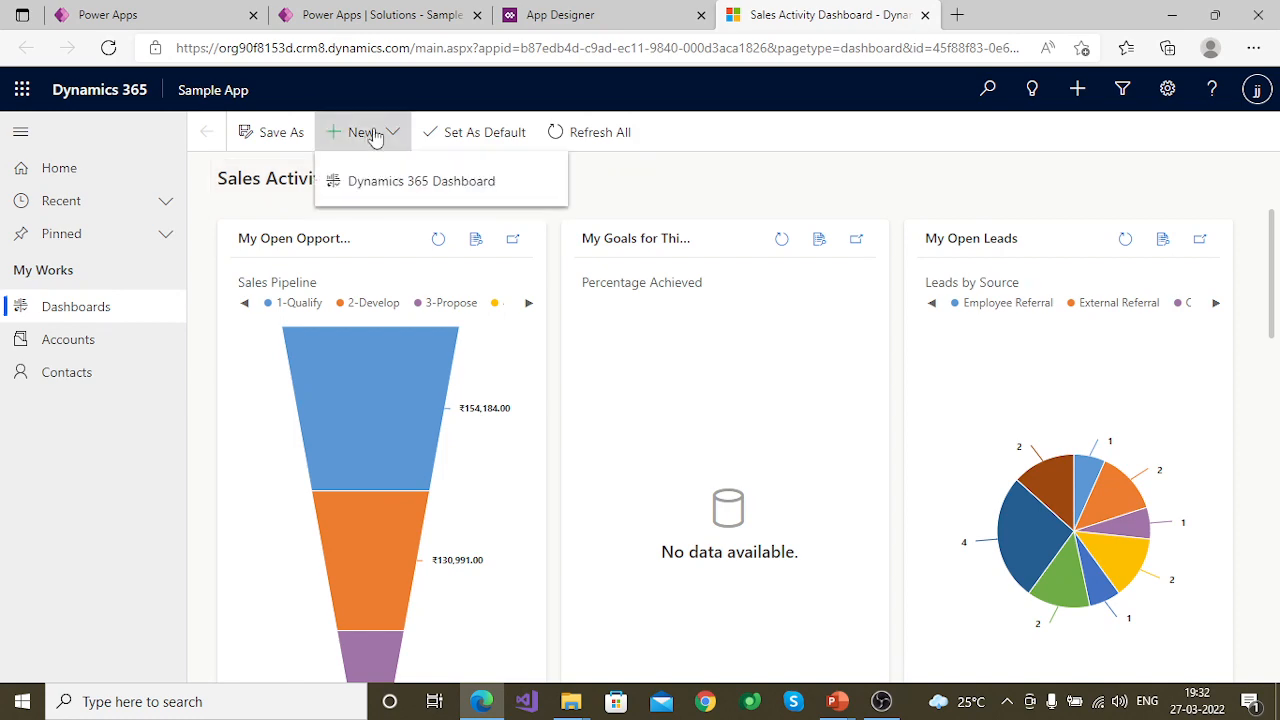
left_click(769, 179)
left_click(640, 16)
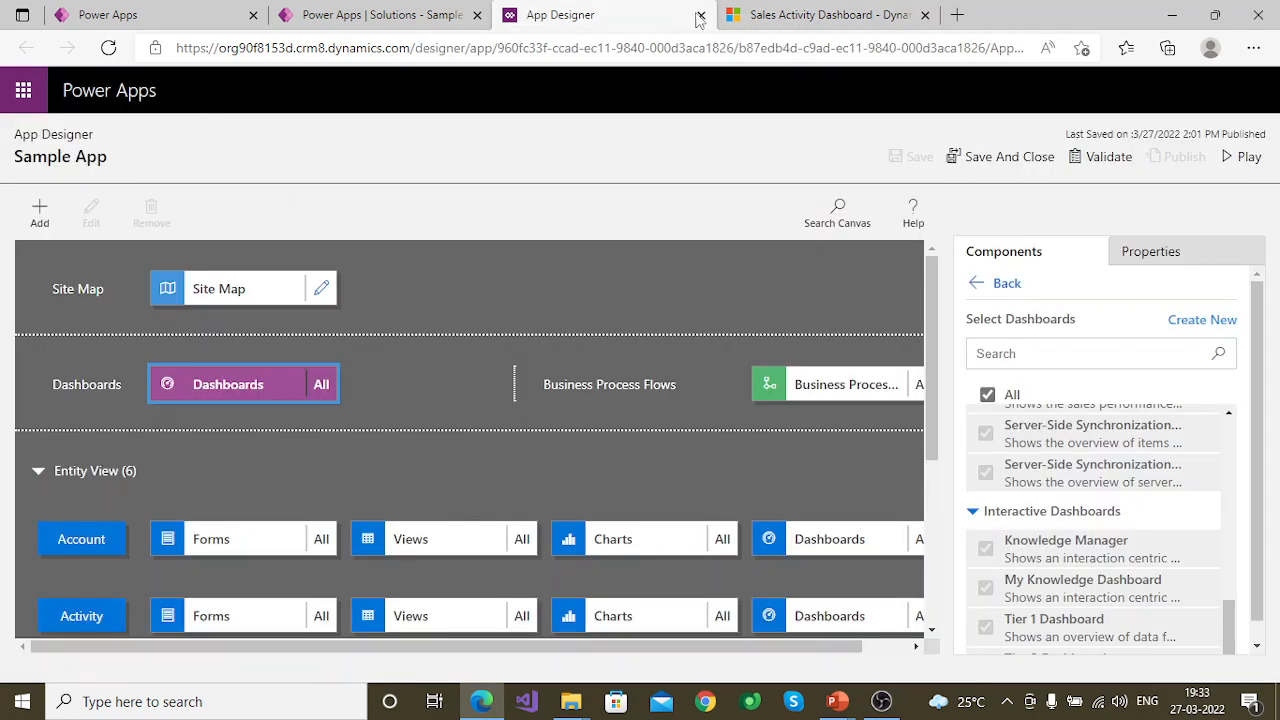
Close the app designer, return to the Sample Solution and publish My Dashboard.
left_click(700, 15)
left_click(450, 16)
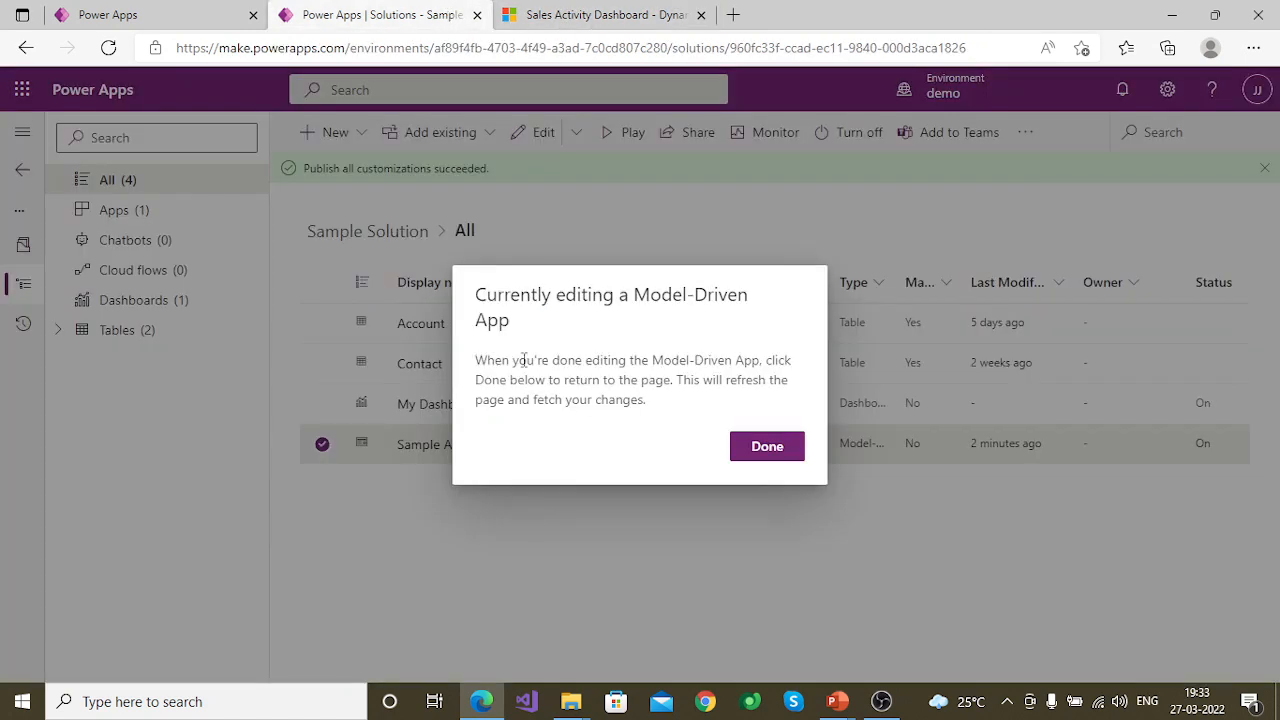
left_click(770, 446)
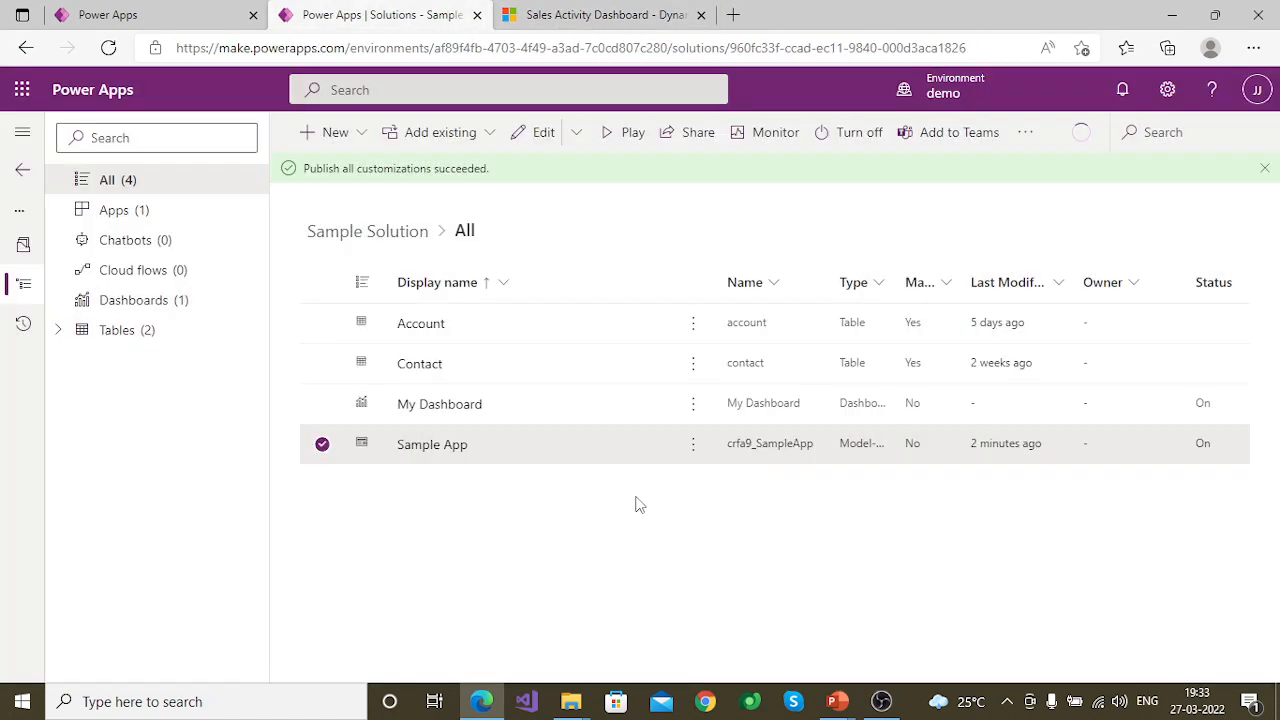
left_click(694, 408)
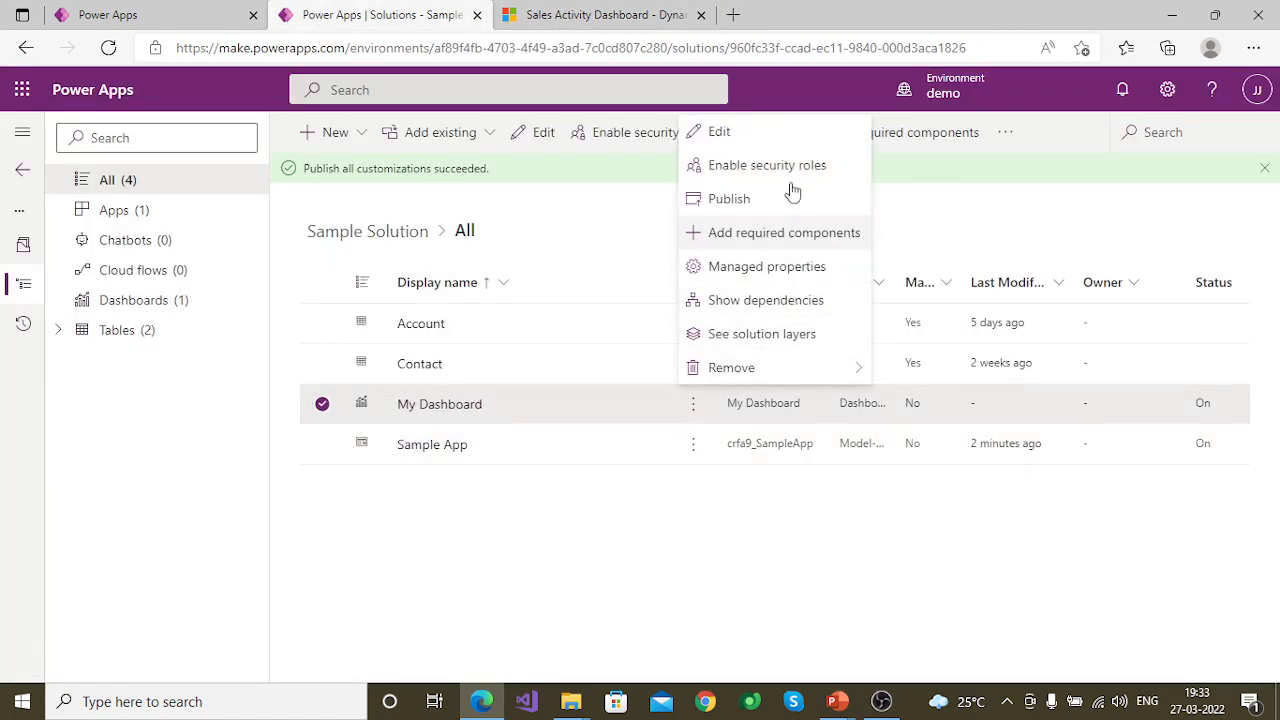
left_click(740, 199)
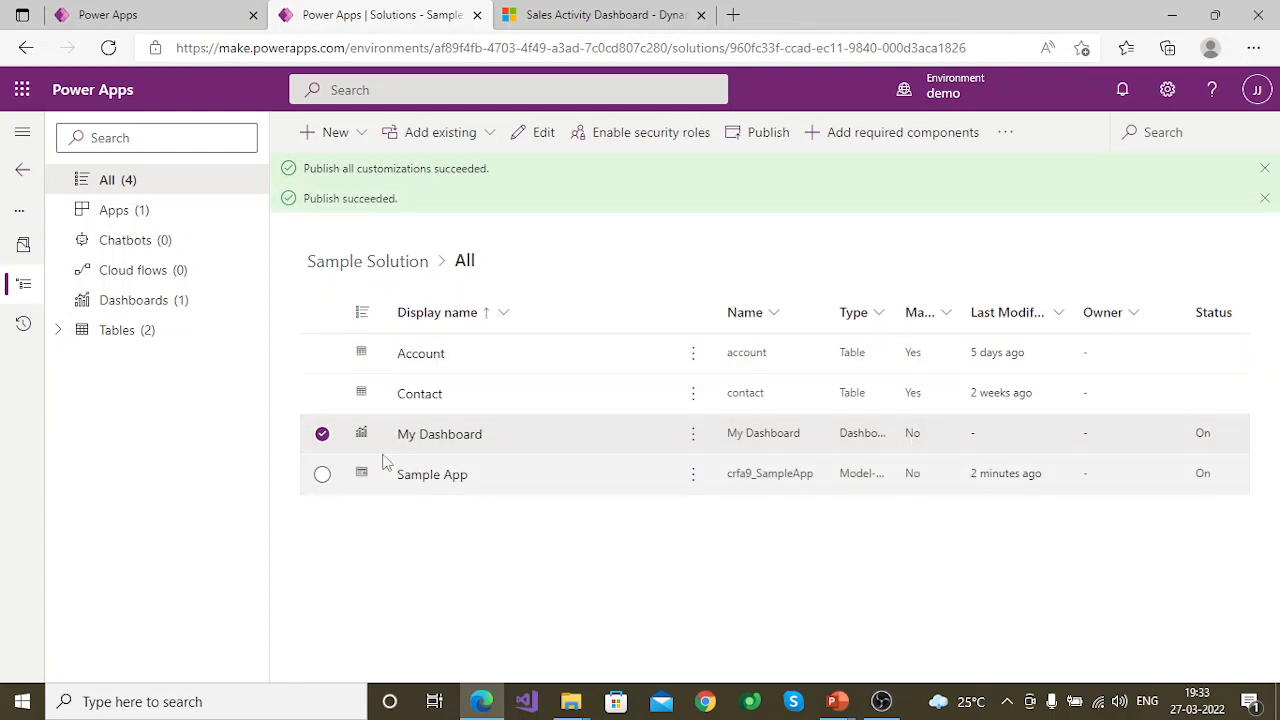
Reopen the Sample App in the app designer and run the app.
left_click(443, 478)
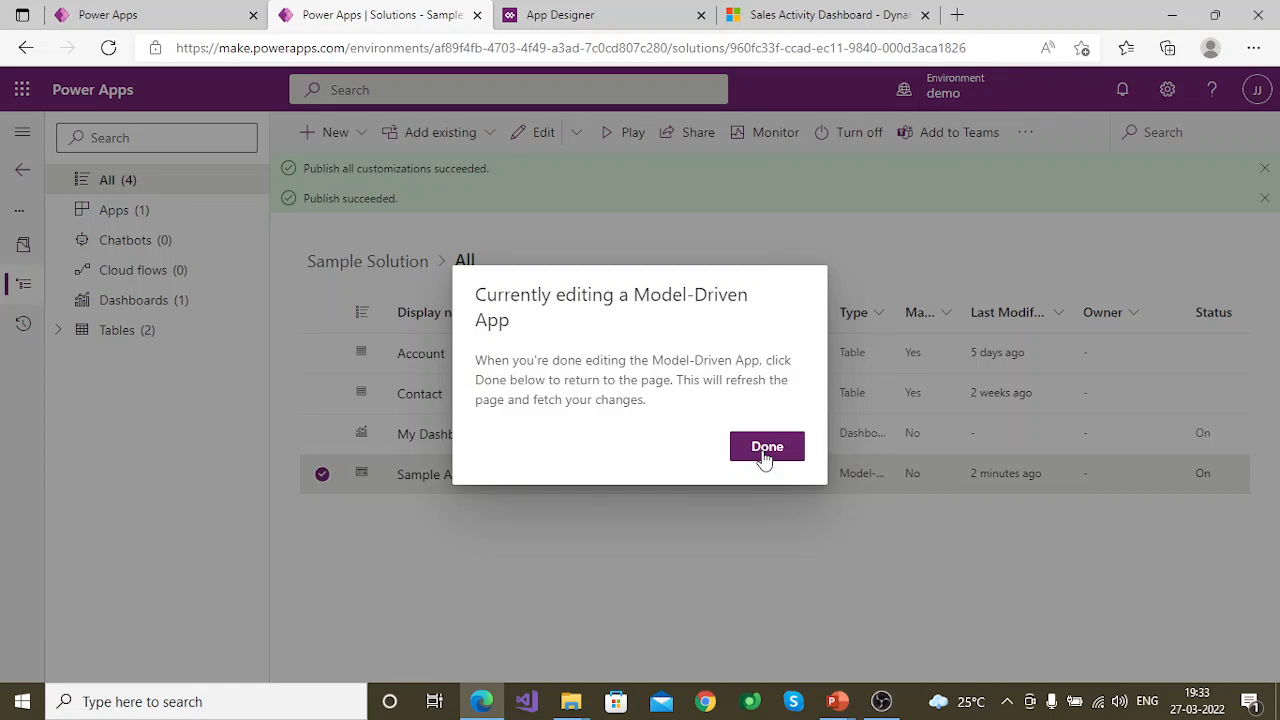
left_click(765, 450)
left_click(620, 14)
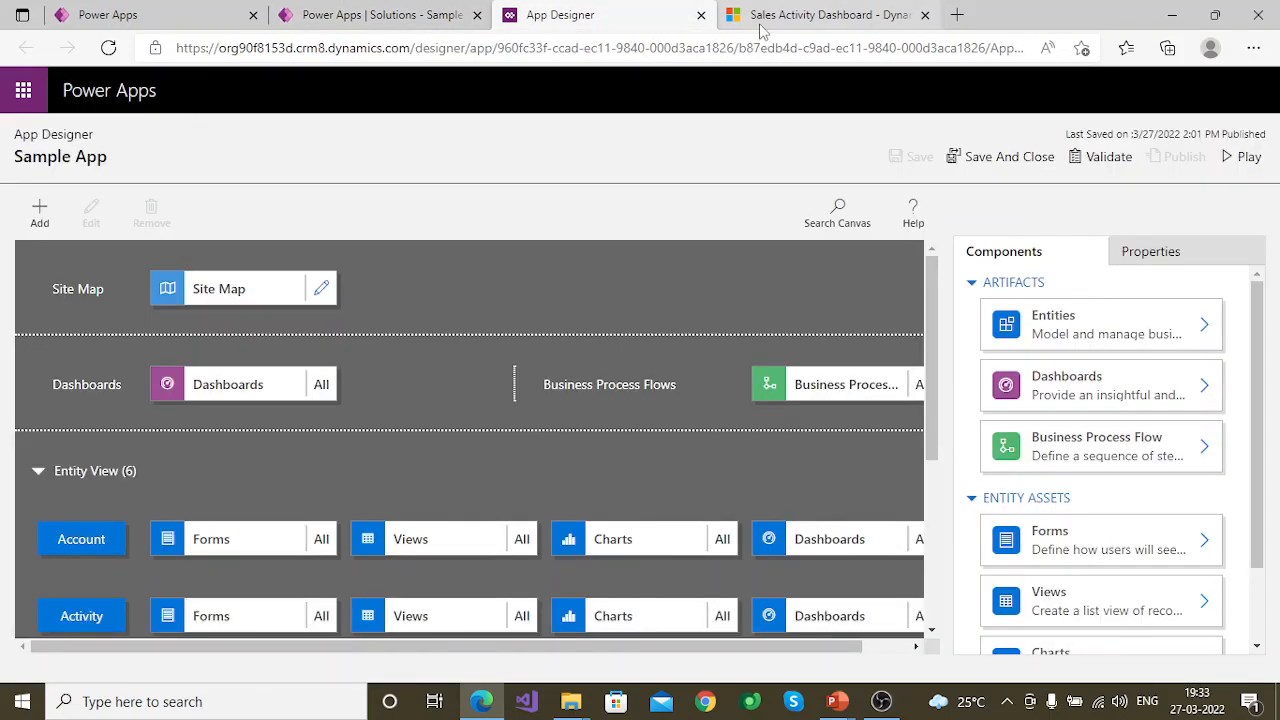
left_click(1248, 158)
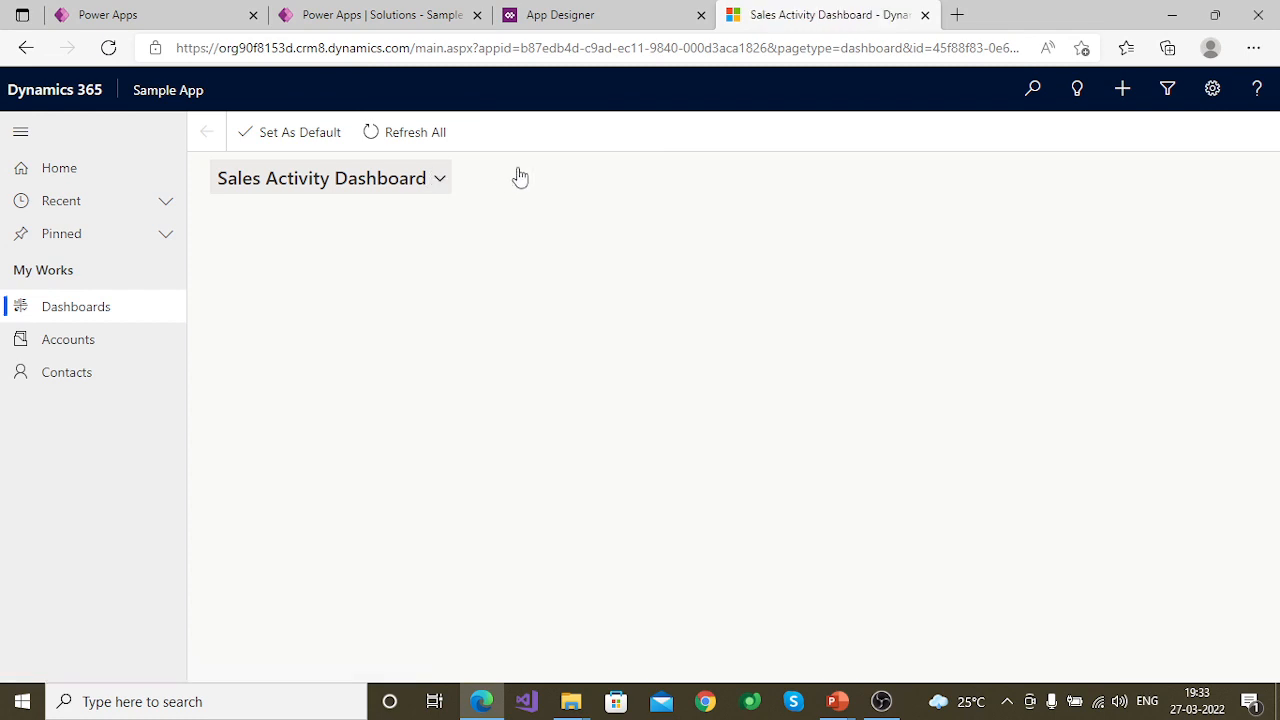
Look through the Sample App's system dashboards for My Dashboard, and close the list.
left_click(440, 180)
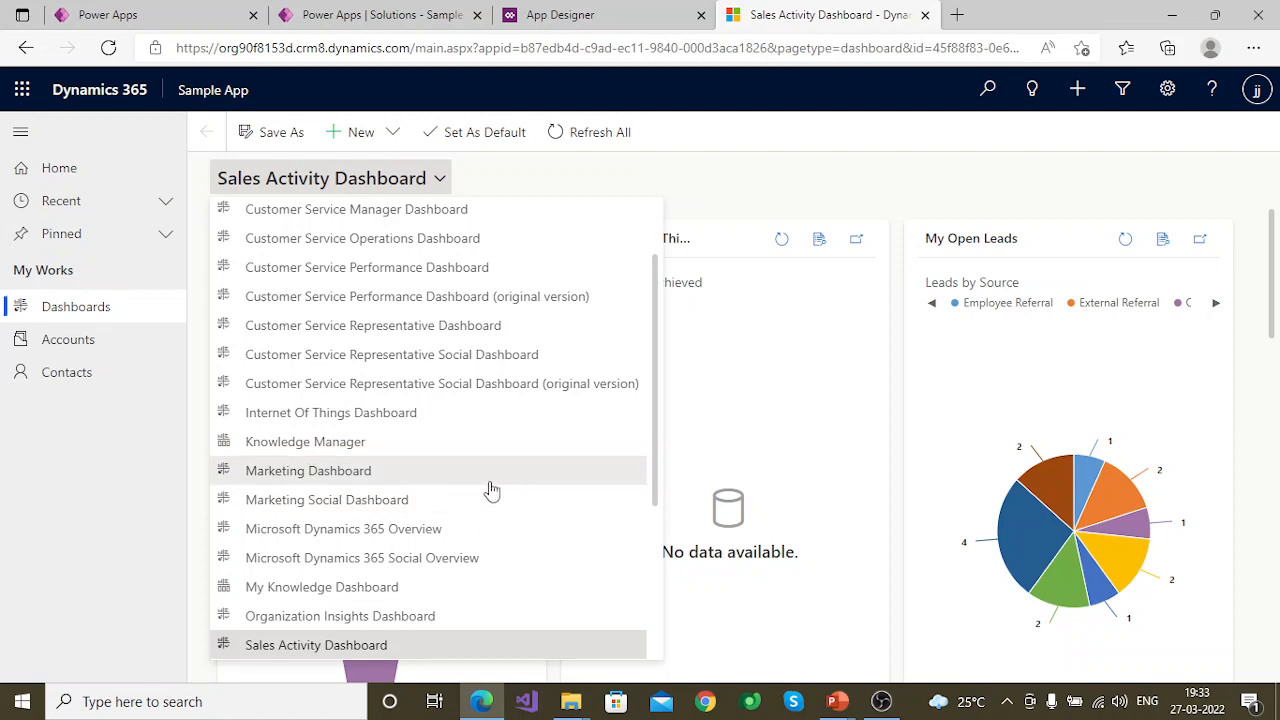
scroll(612, 538, "down", 2)
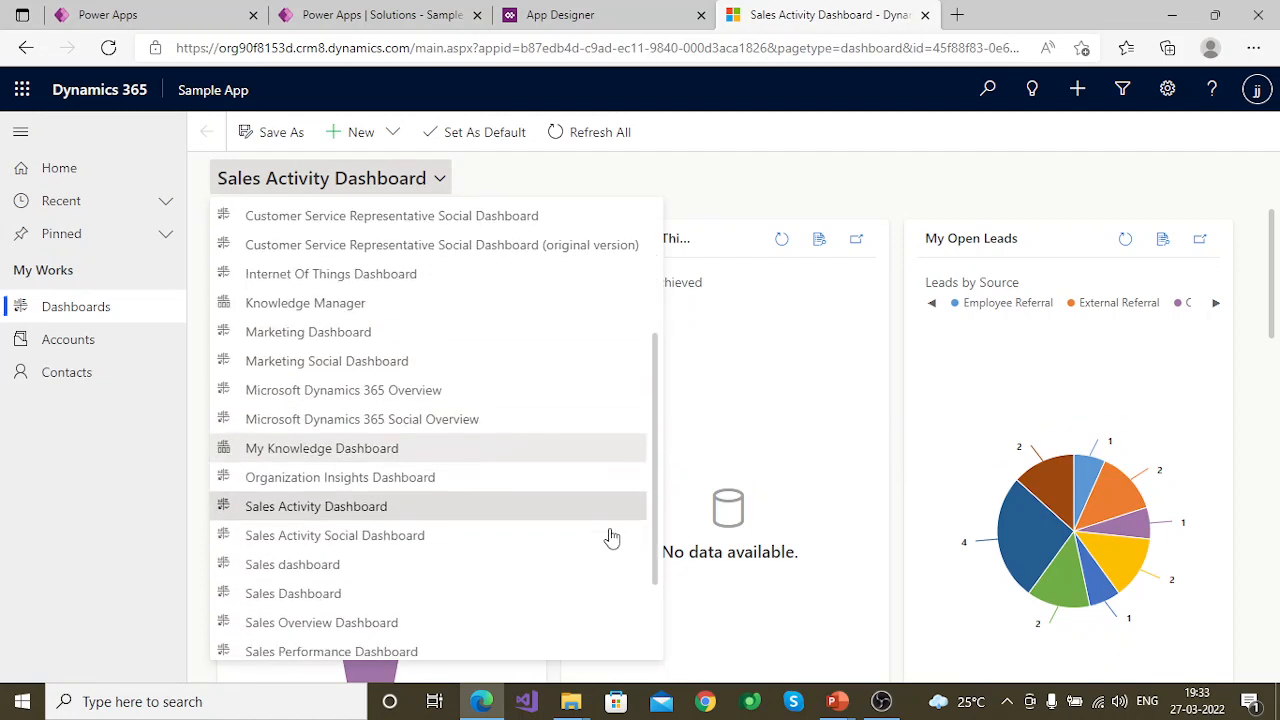
scroll(514, 420, "up", 3)
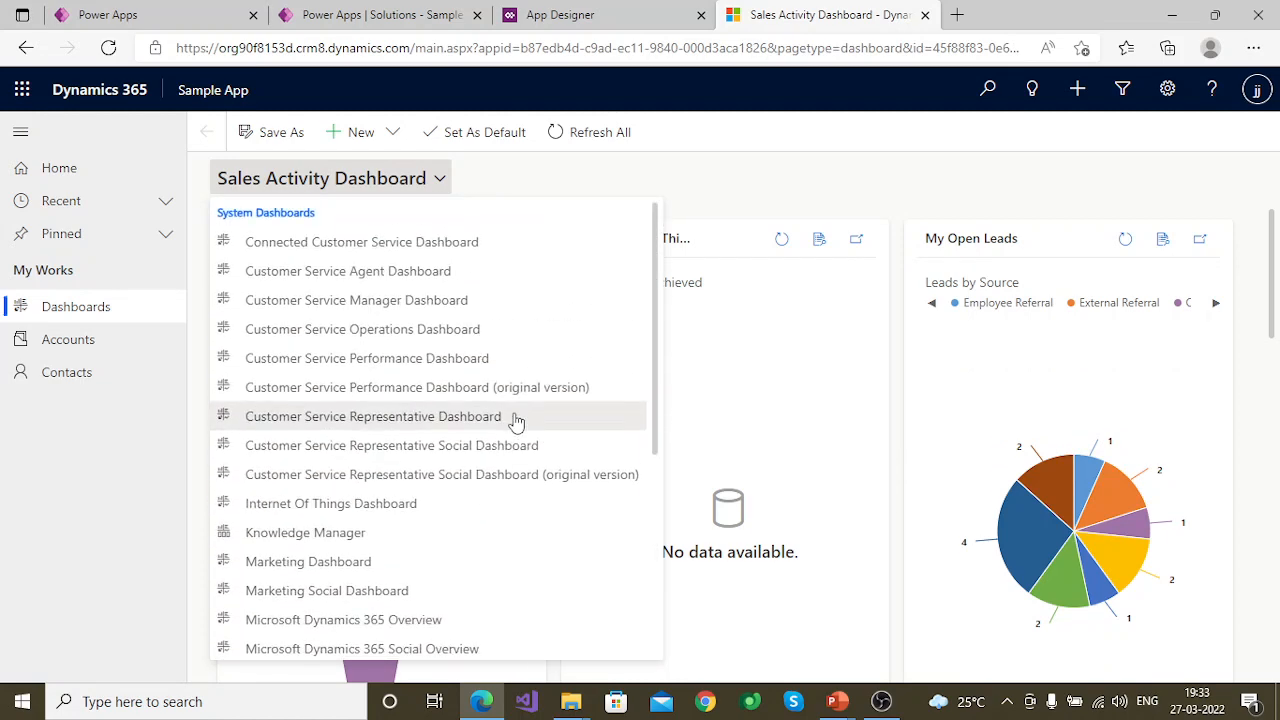
left_click(737, 160)
In the Sample App's site map, set the Dashboards subarea's type to Dashboard, and save and publish the site map.
left_click(630, 10)
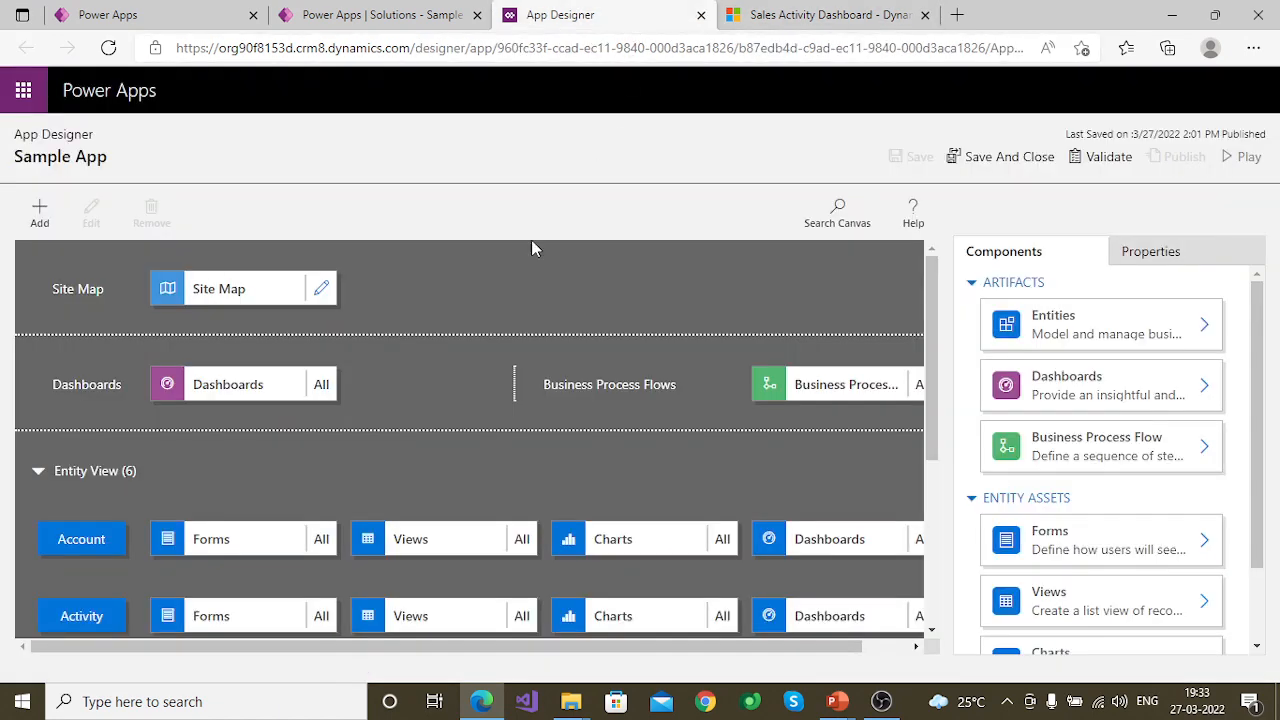
left_click(321, 289)
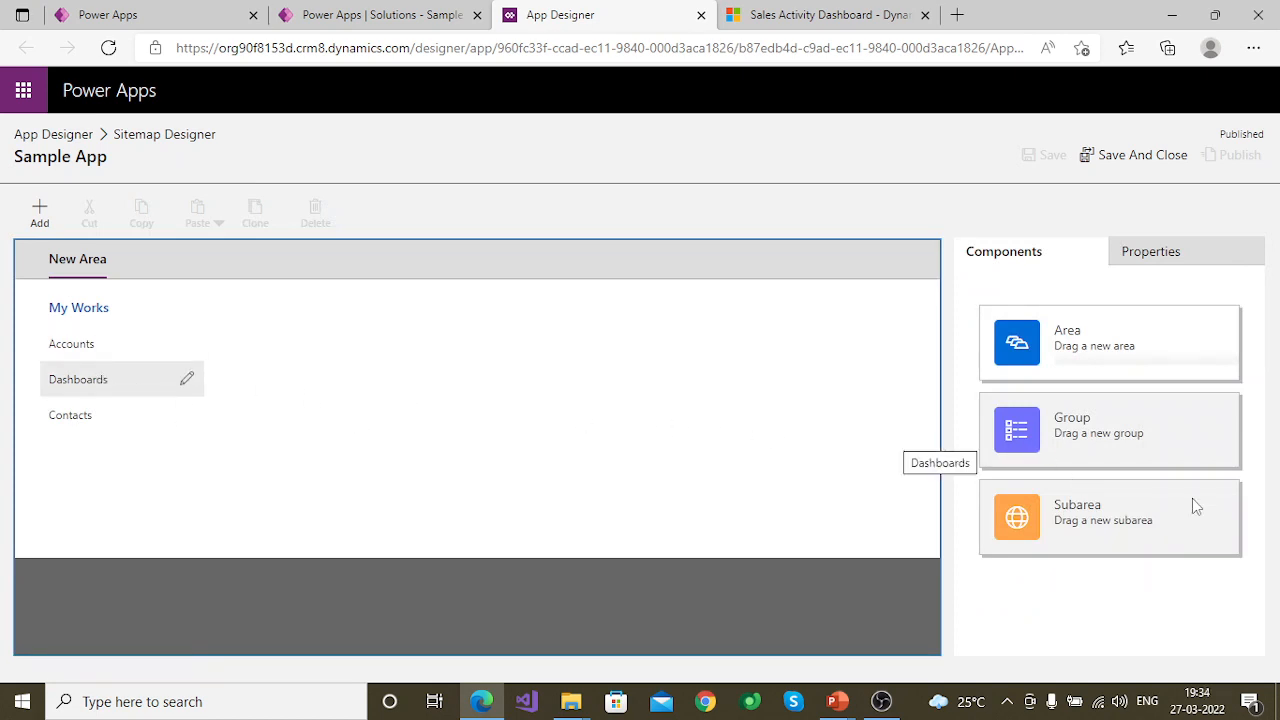
scroll(1125, 545, "down", 1)
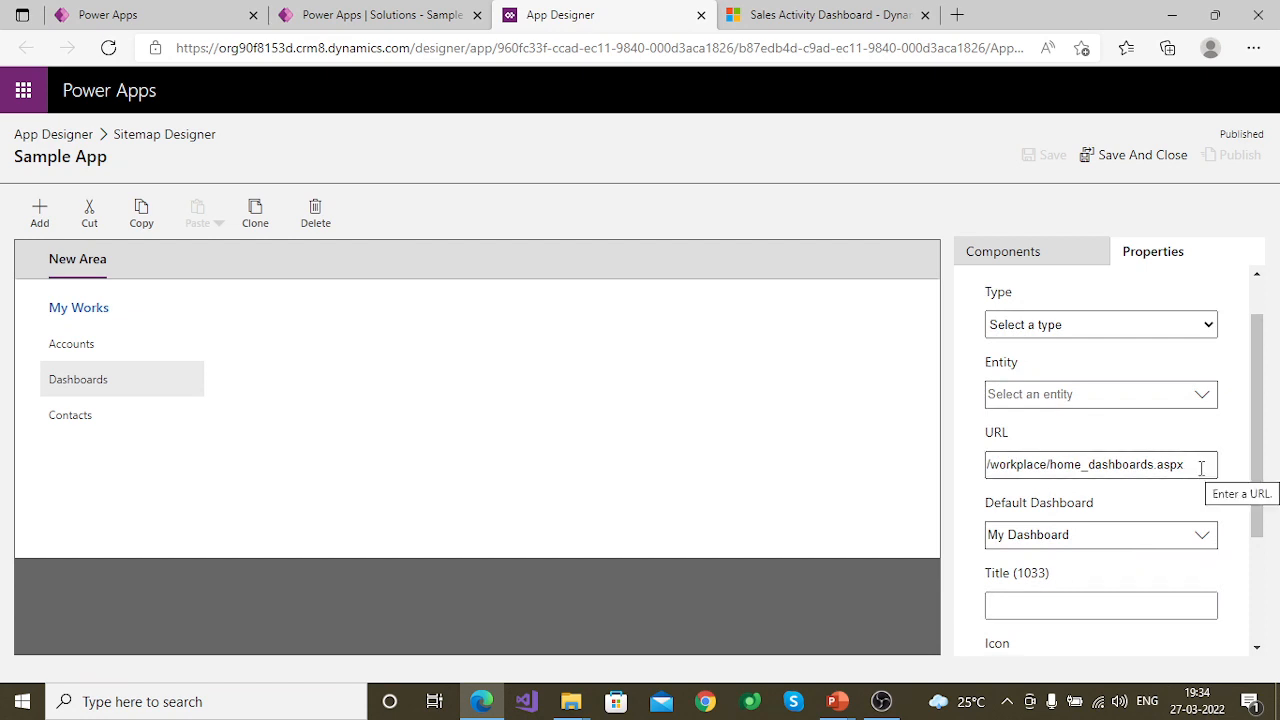
left_click(1199, 326)
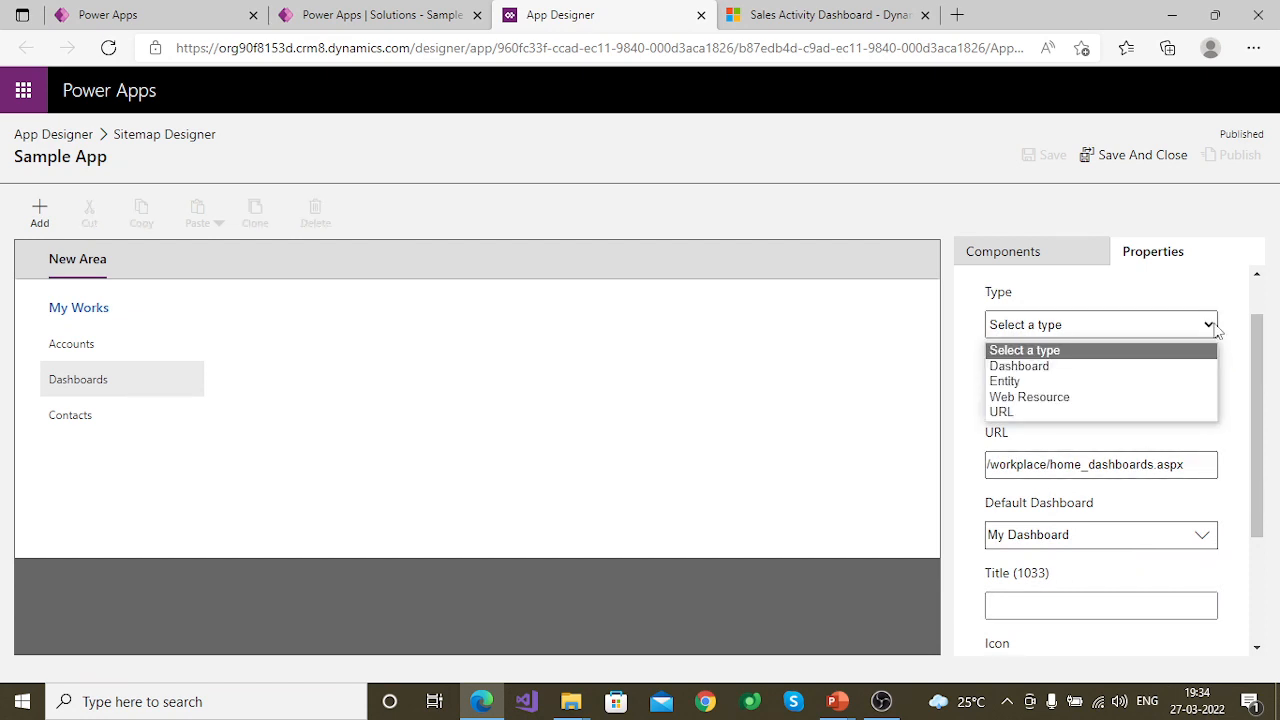
left_click(1075, 366)
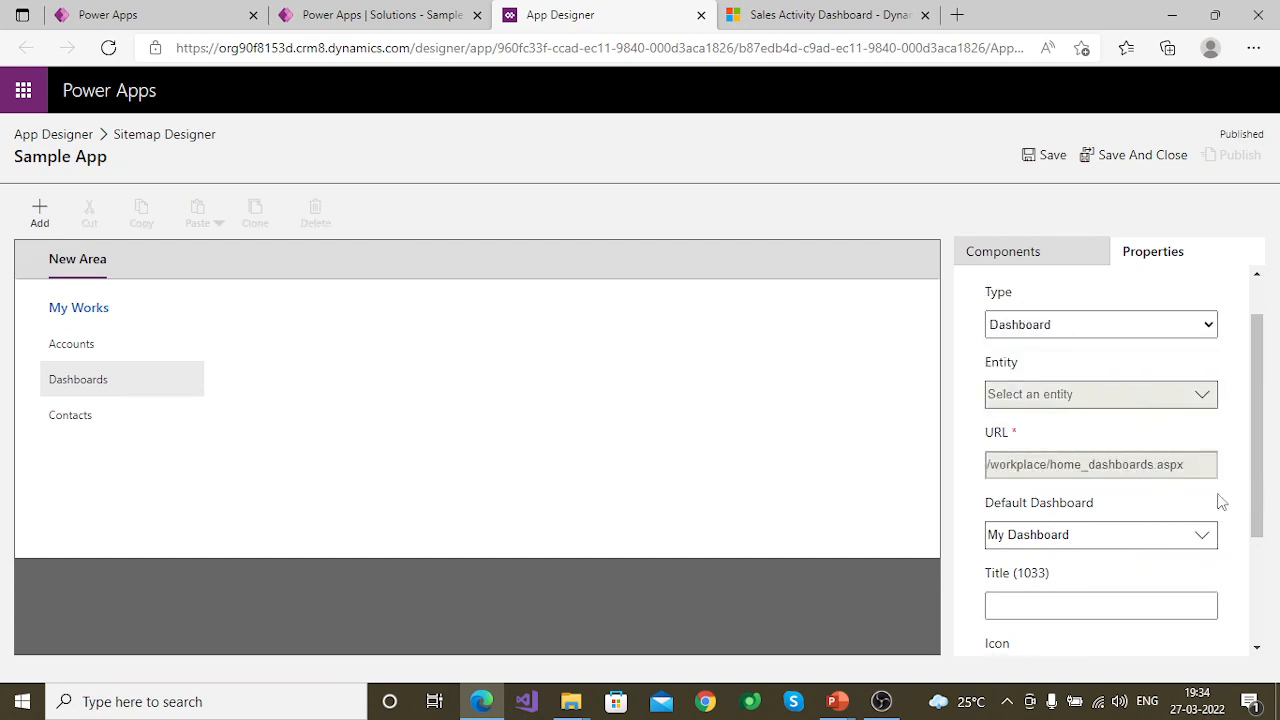
left_click(1050, 158)
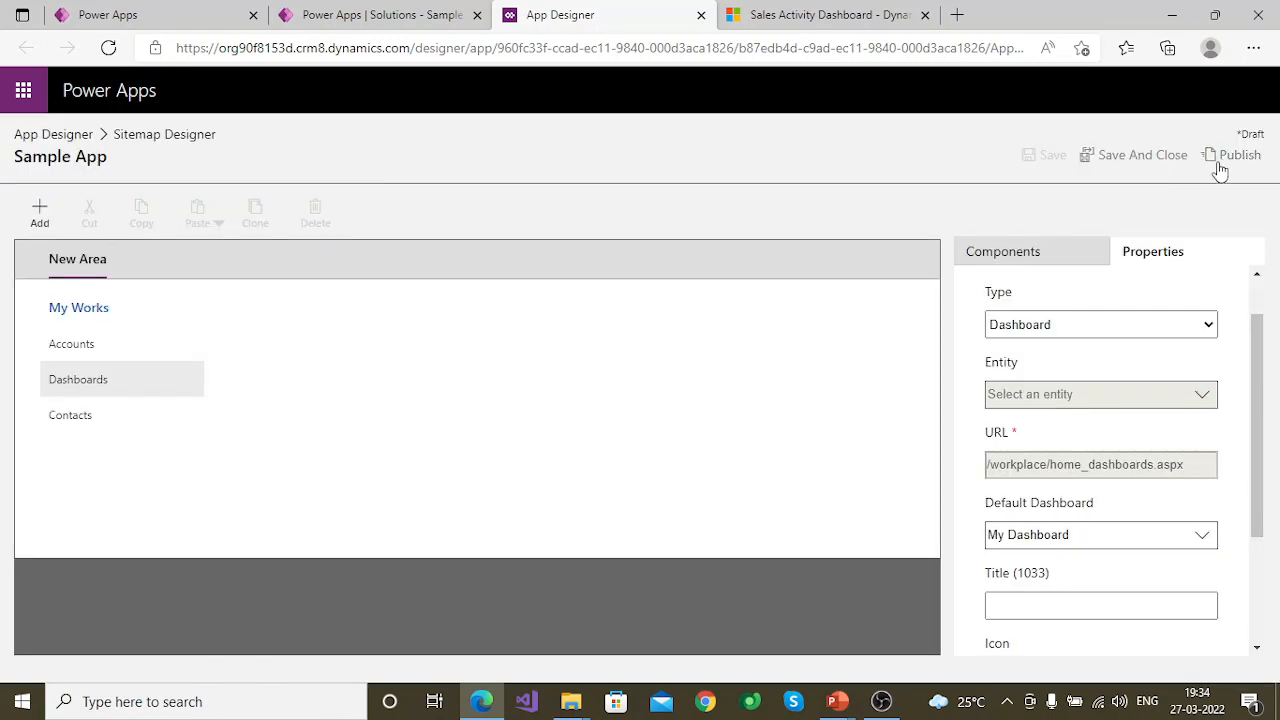
left_click(1232, 156)
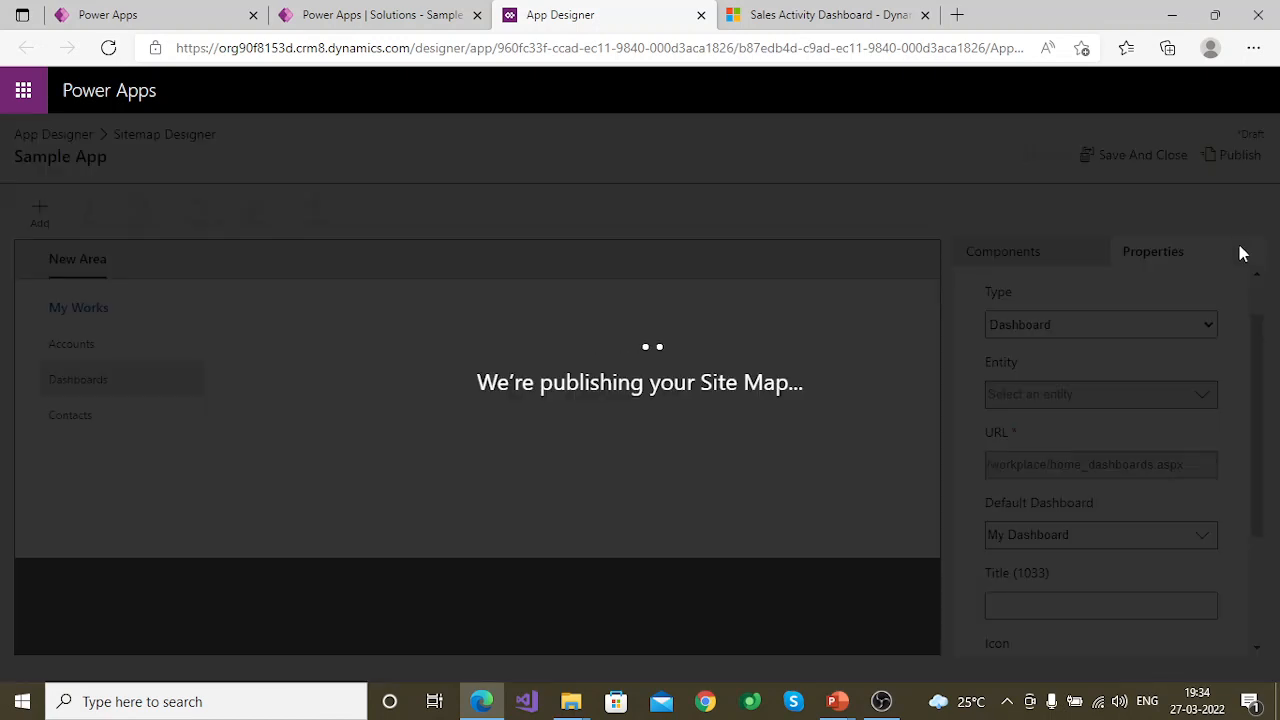
Save and close the site map, and run the Sample App to check its dashboard list for My Dashboard.
left_click(449, 12)
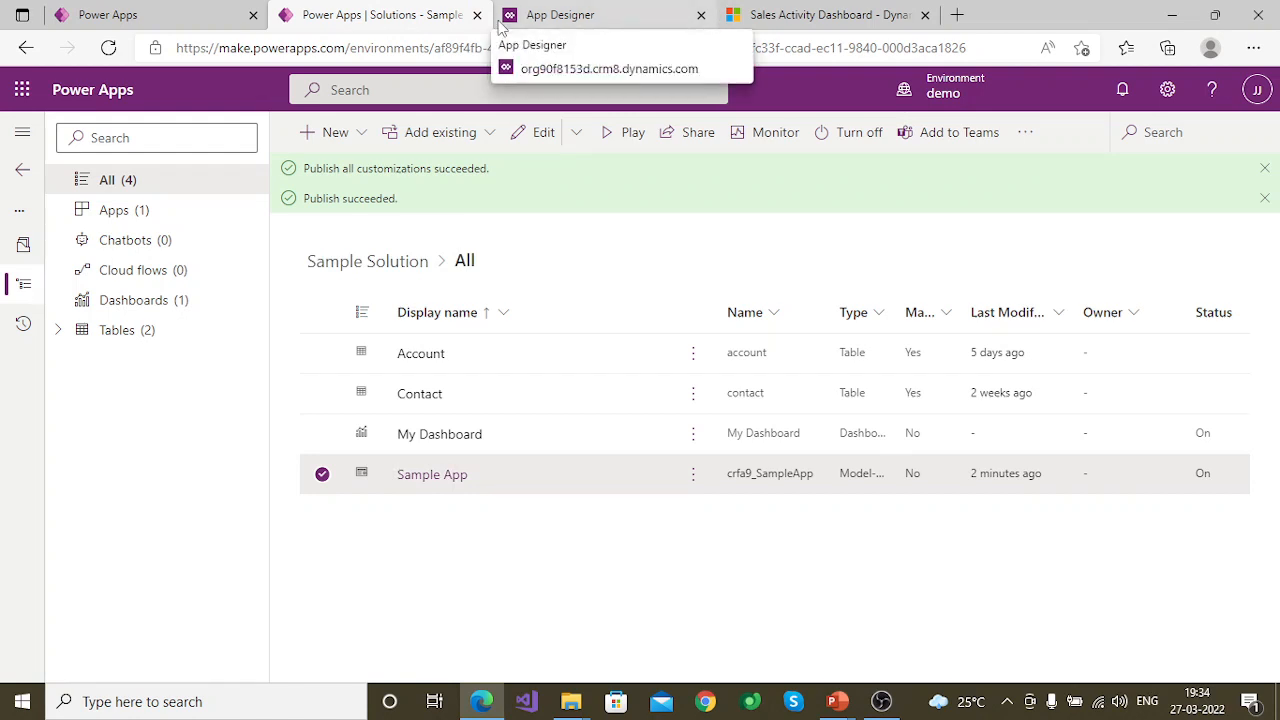
left_click(630, 24)
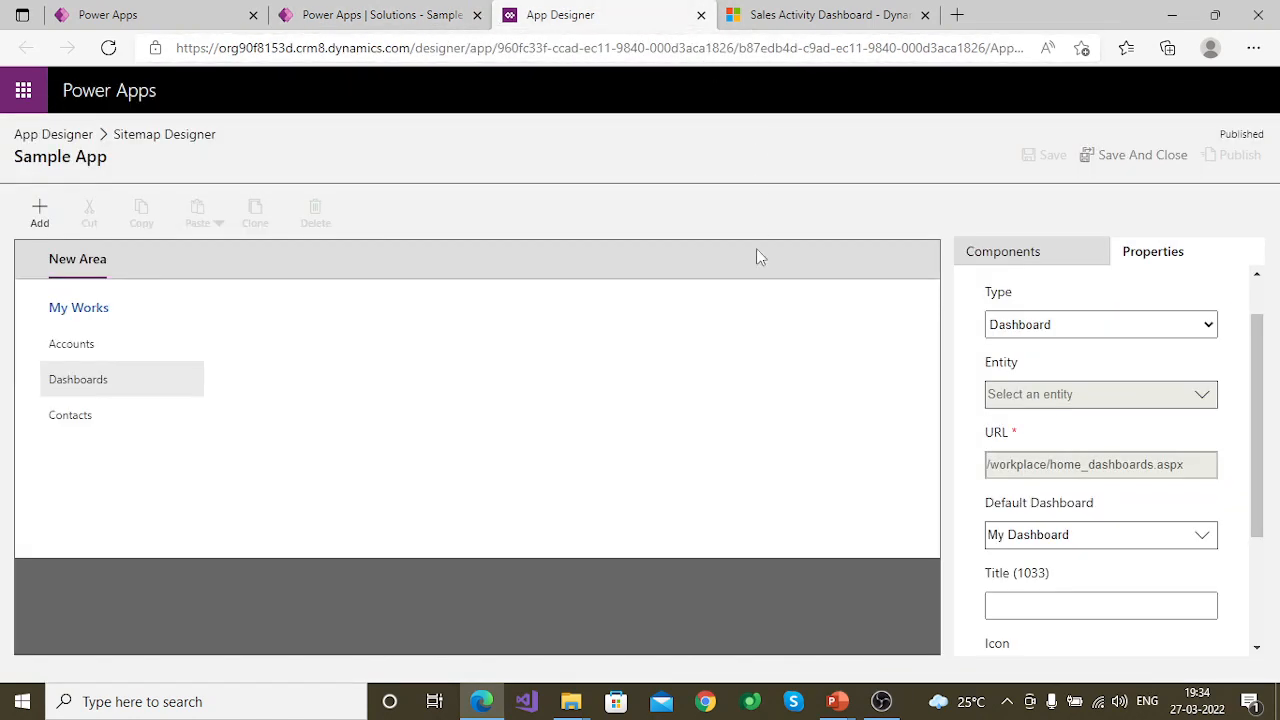
scroll(1030, 430, "down", 2)
scroll(1049, 451, "up", 3)
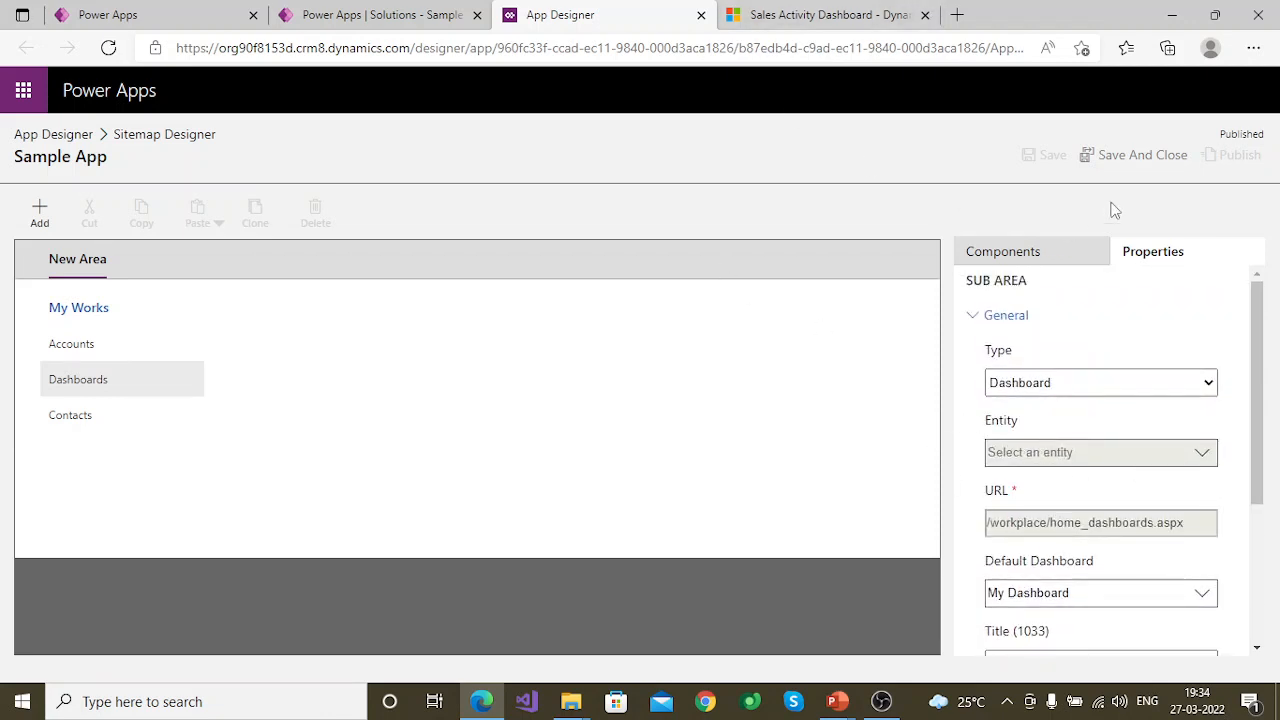
left_click(1137, 160)
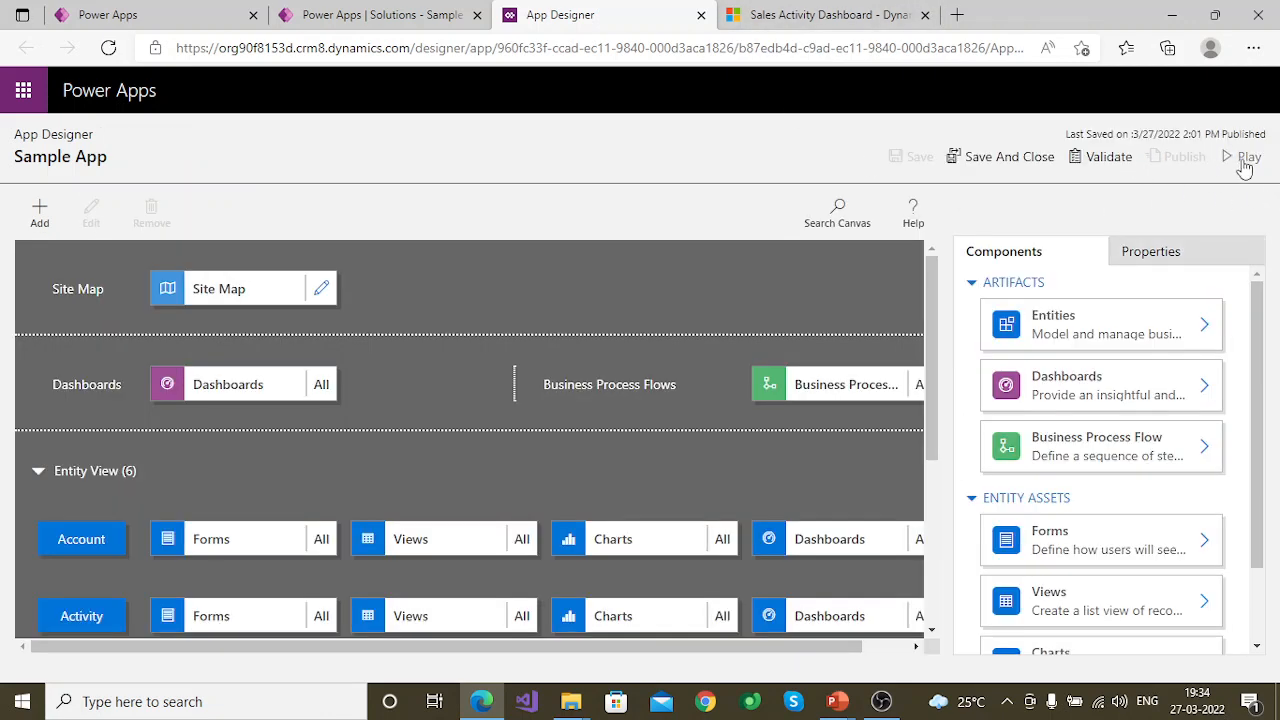
left_click(1243, 163)
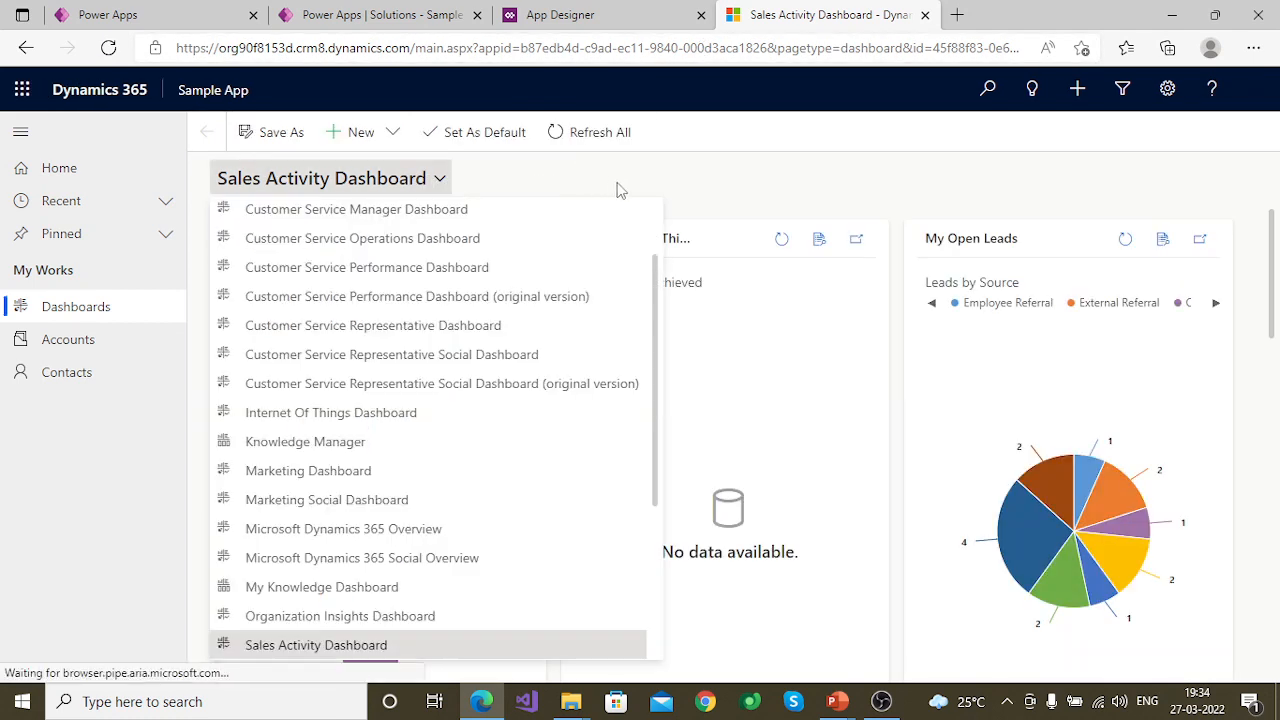
left_click(439, 180)
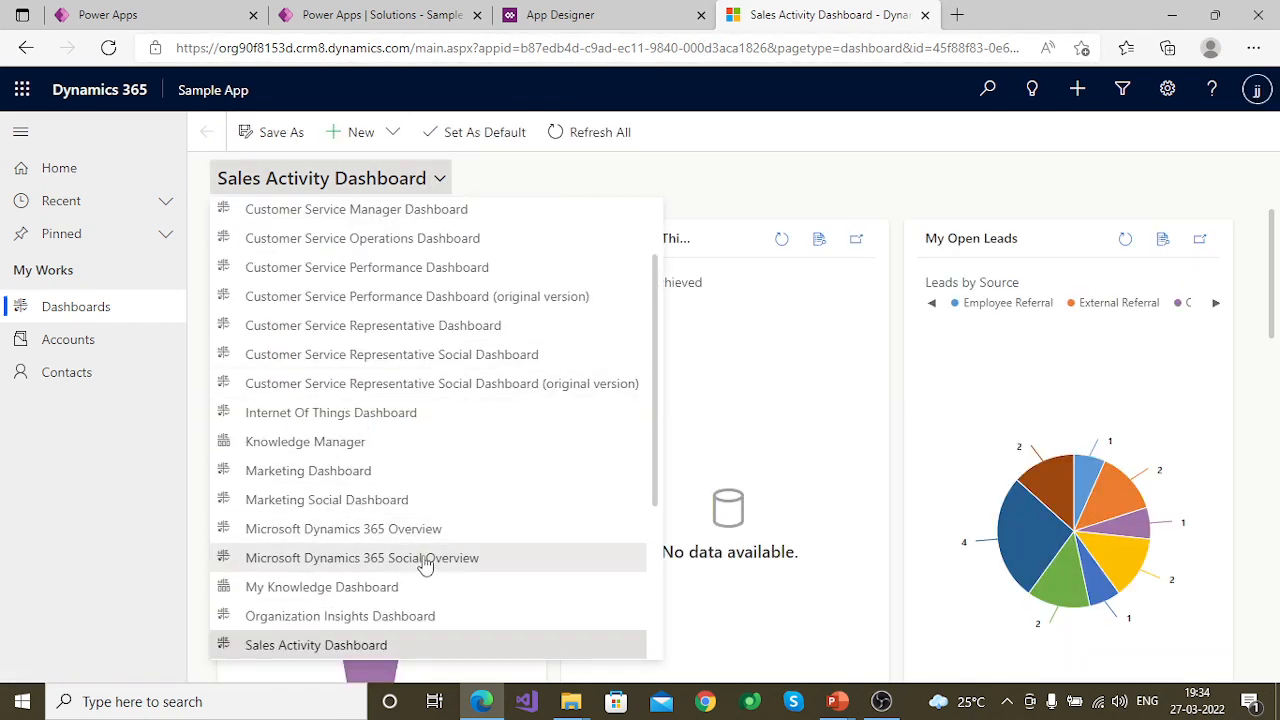
Create a new dashboard in the Sample App using the 3-Column Focused Dashboard layout.
left_click(392, 132)
left_click(420, 180)
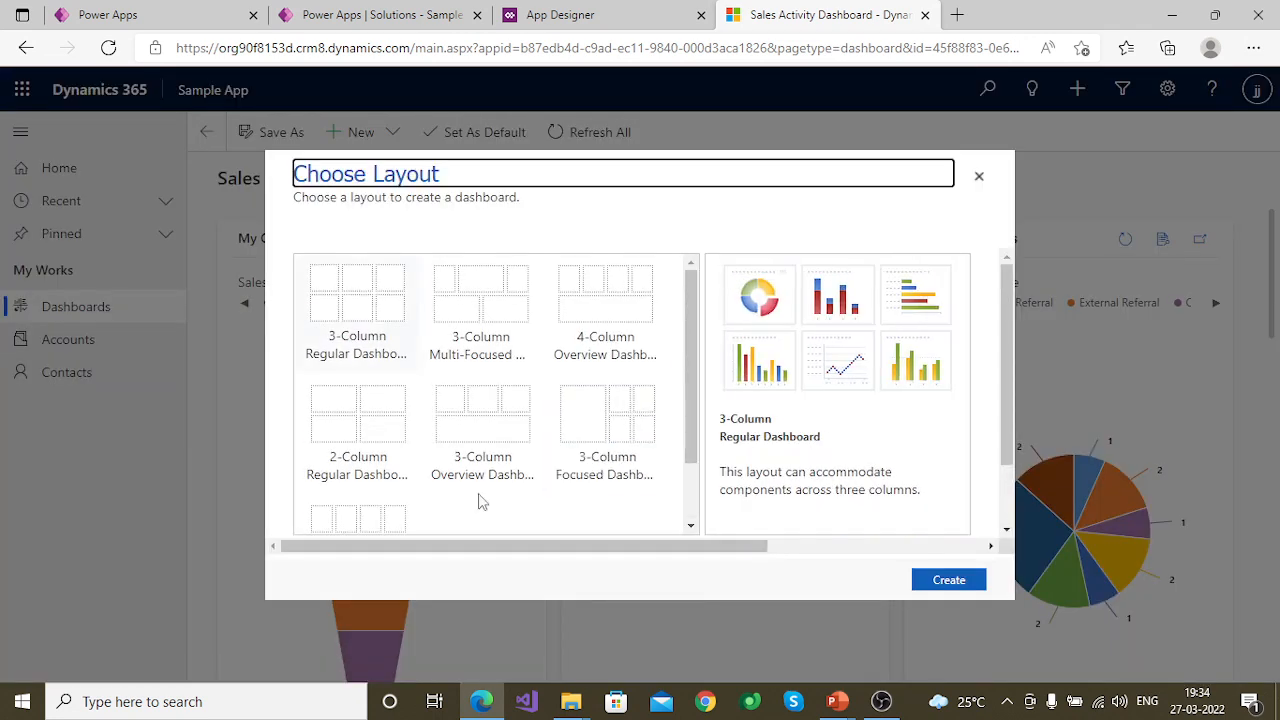
scroll(549, 490, "down", 5)
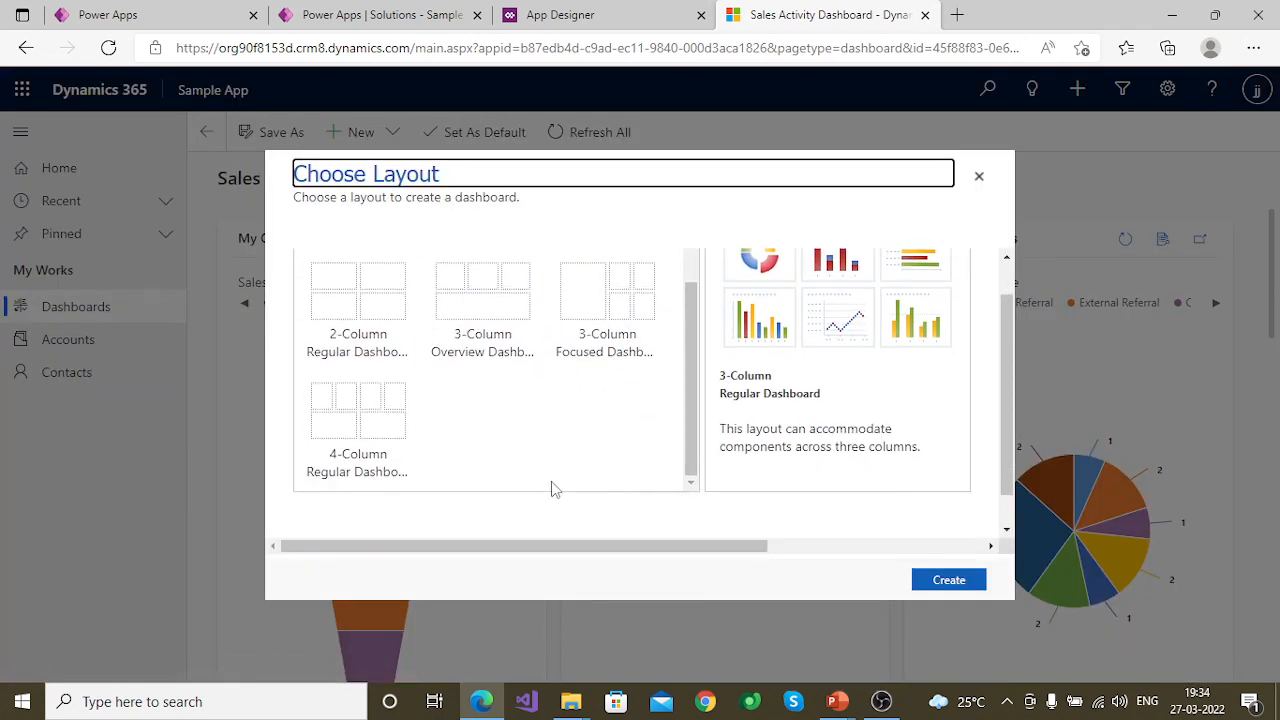
scroll(551, 485, "up", 2)
scroll(551, 481, "up", 2)
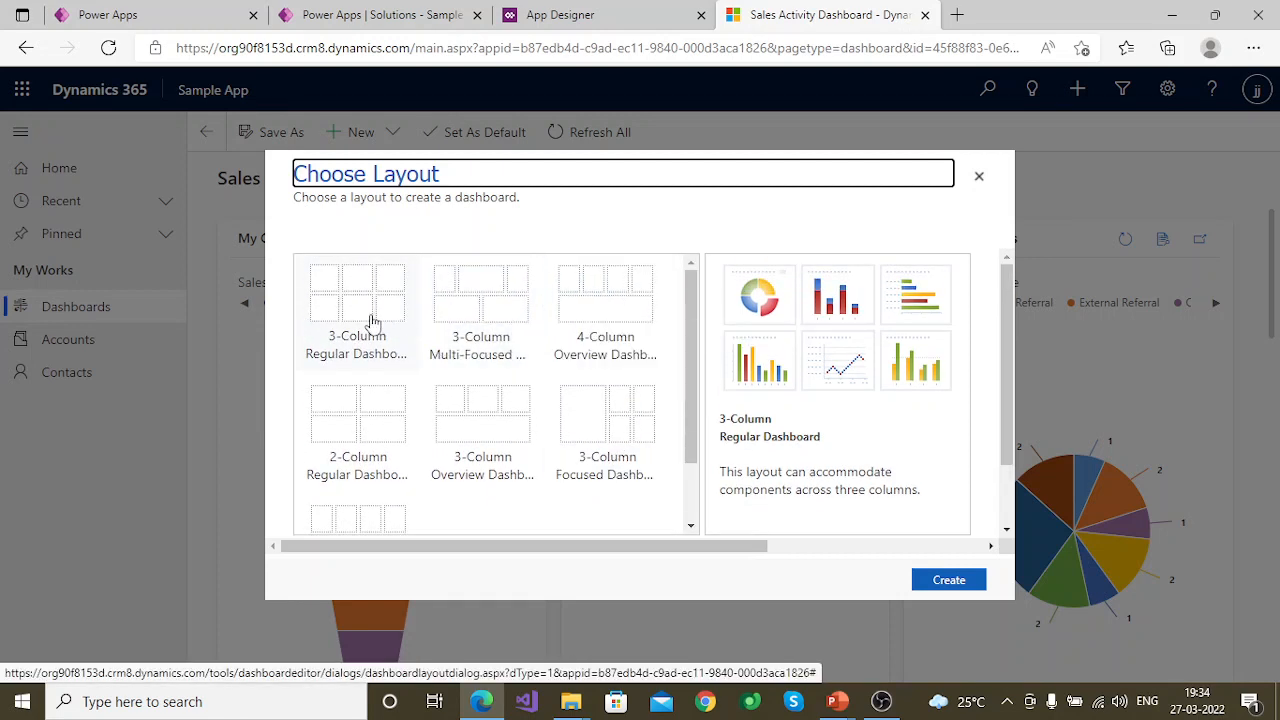
scroll(608, 447, "down", 1)
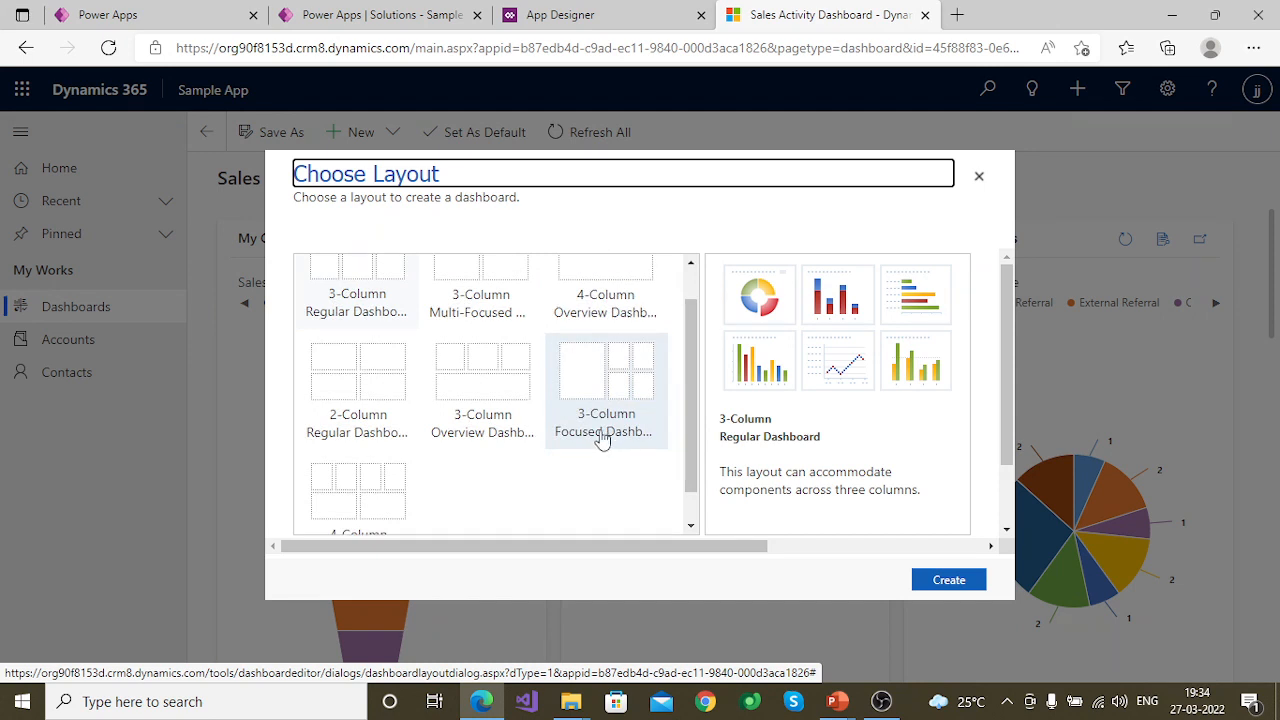
left_click(596, 362)
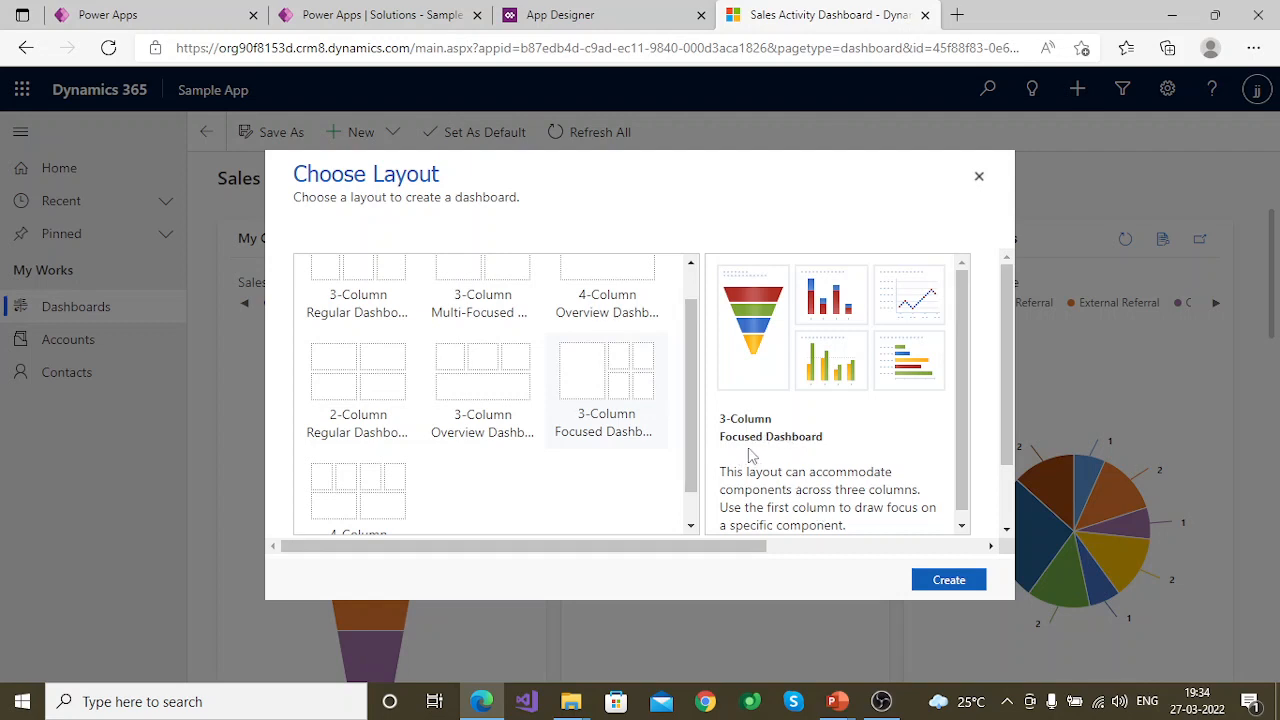
left_click(944, 580)
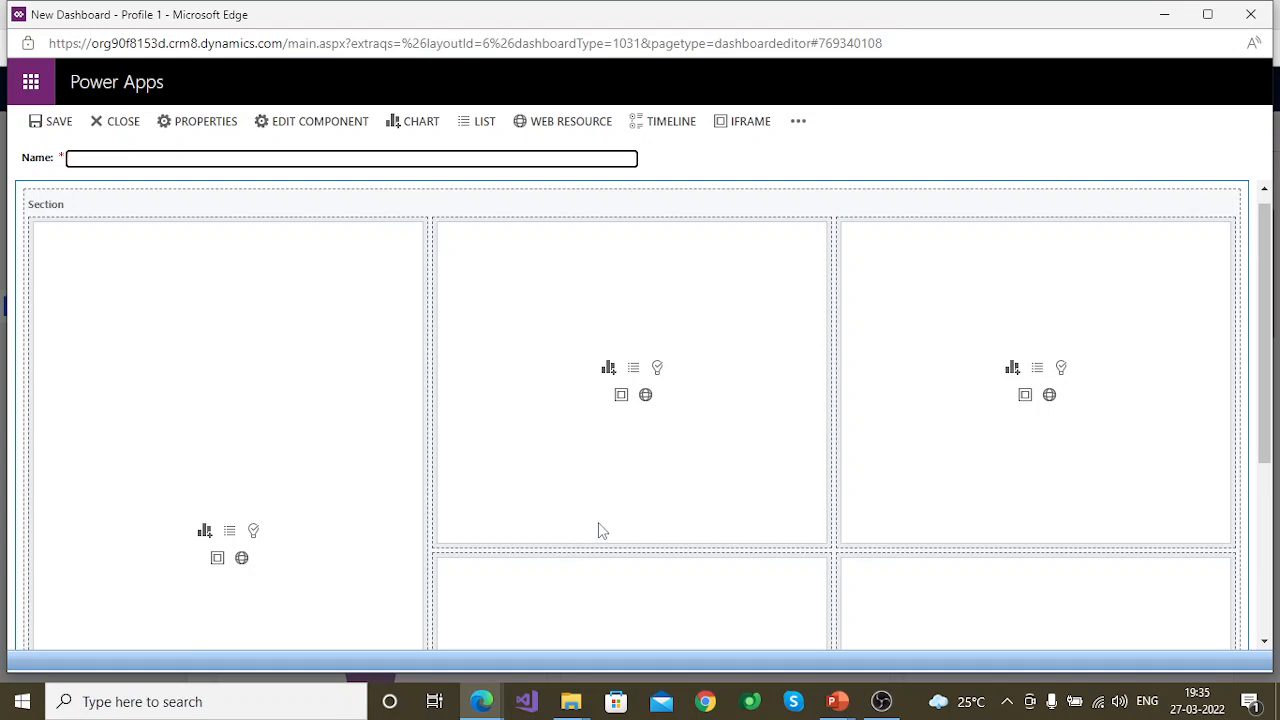
Name the new dashboard My Personal Dashboard.
left_click(187, 158)
type("My Personal")
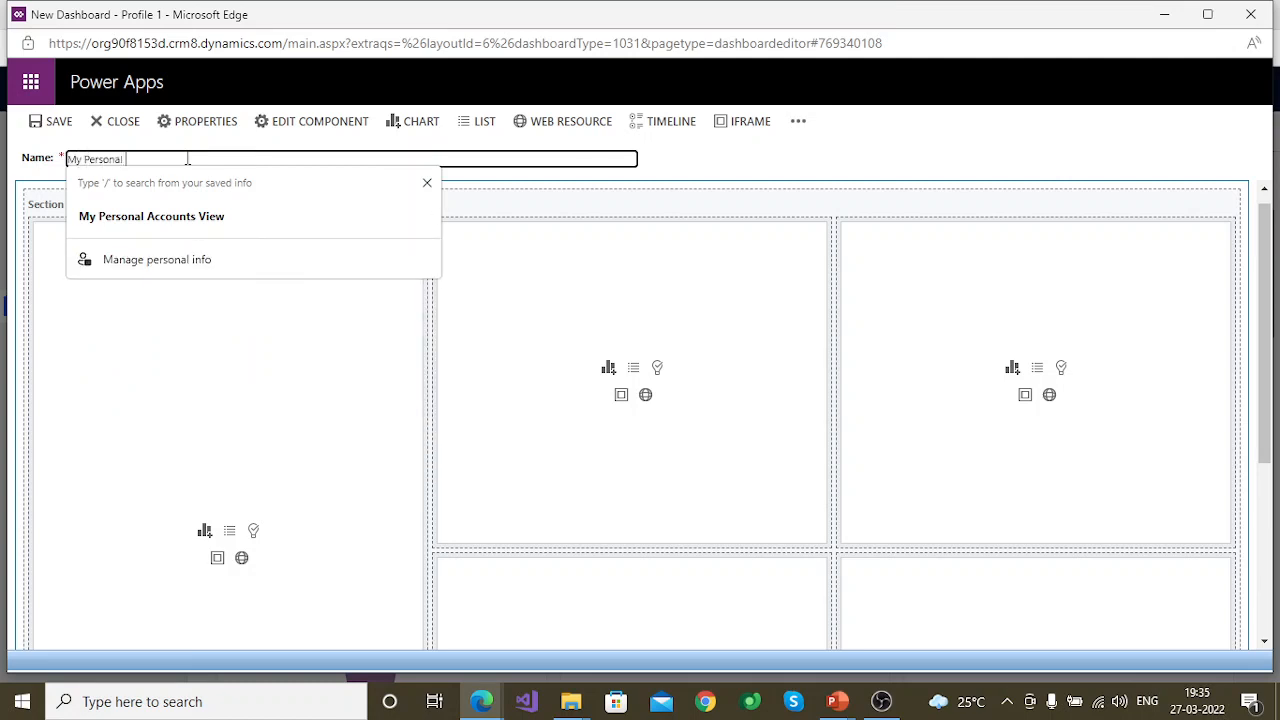
type(" Dss")
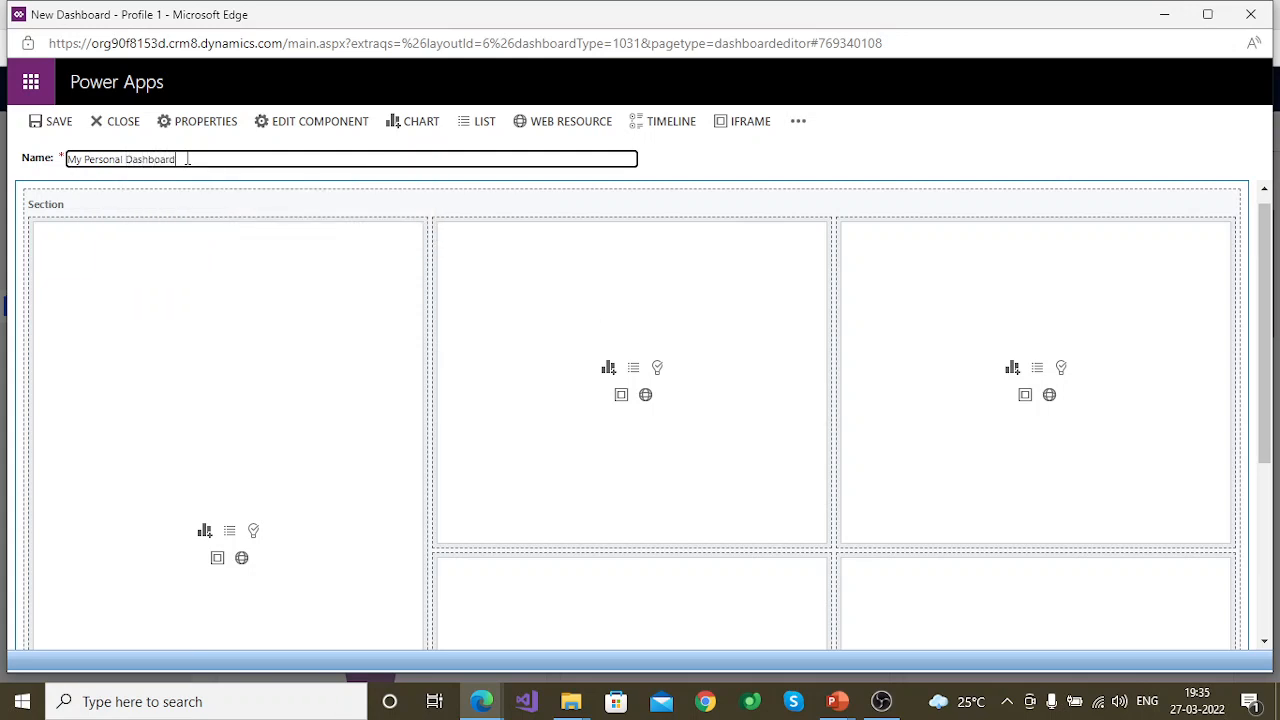
left_click(716, 193)
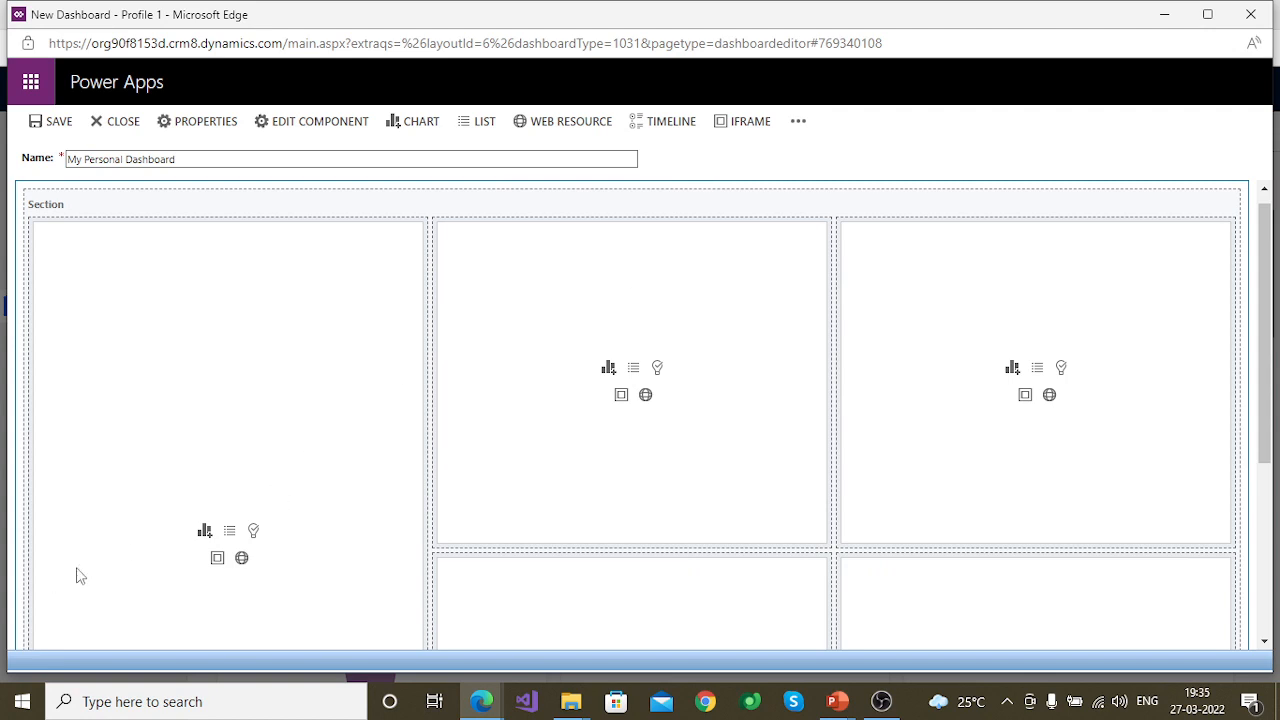
Add a list component for Activities with the Open Activities view to the tall cell in the dashboard's first column.
scroll(235, 520, "down", 3)
scroll(230, 495, "up", 3)
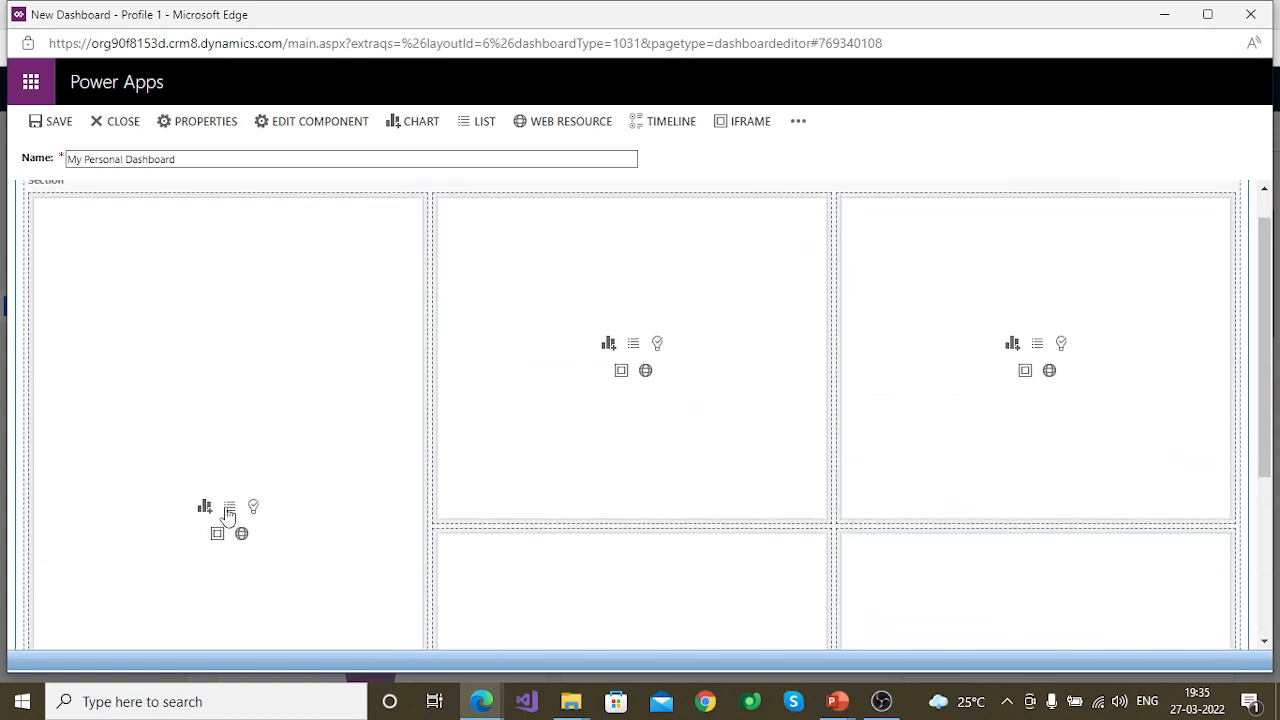
left_click(229, 509)
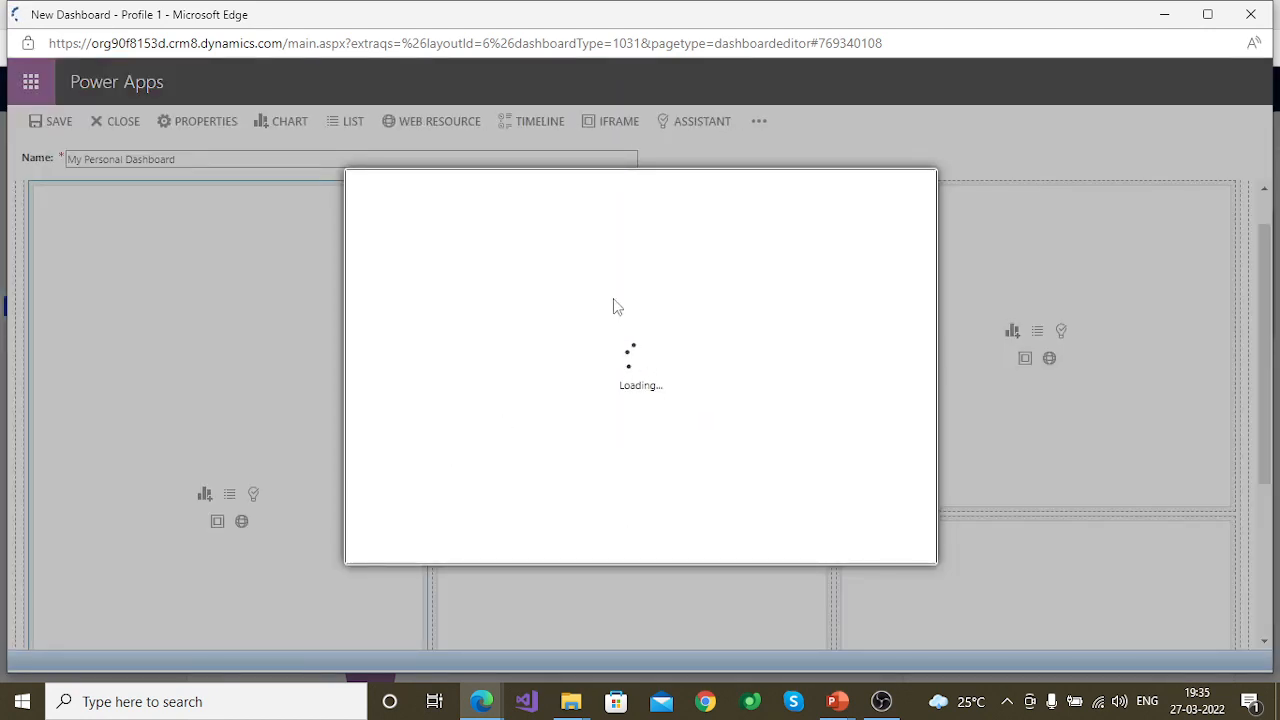
left_click(452, 320)
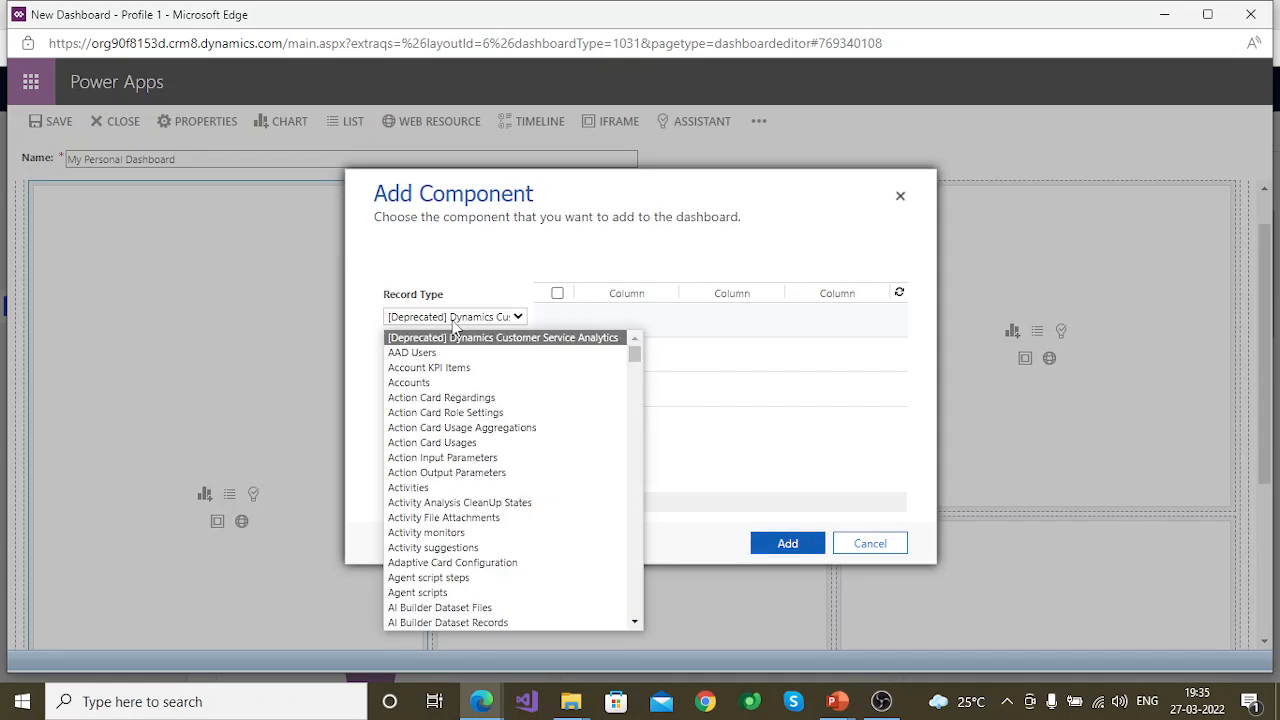
left_click(417, 487)
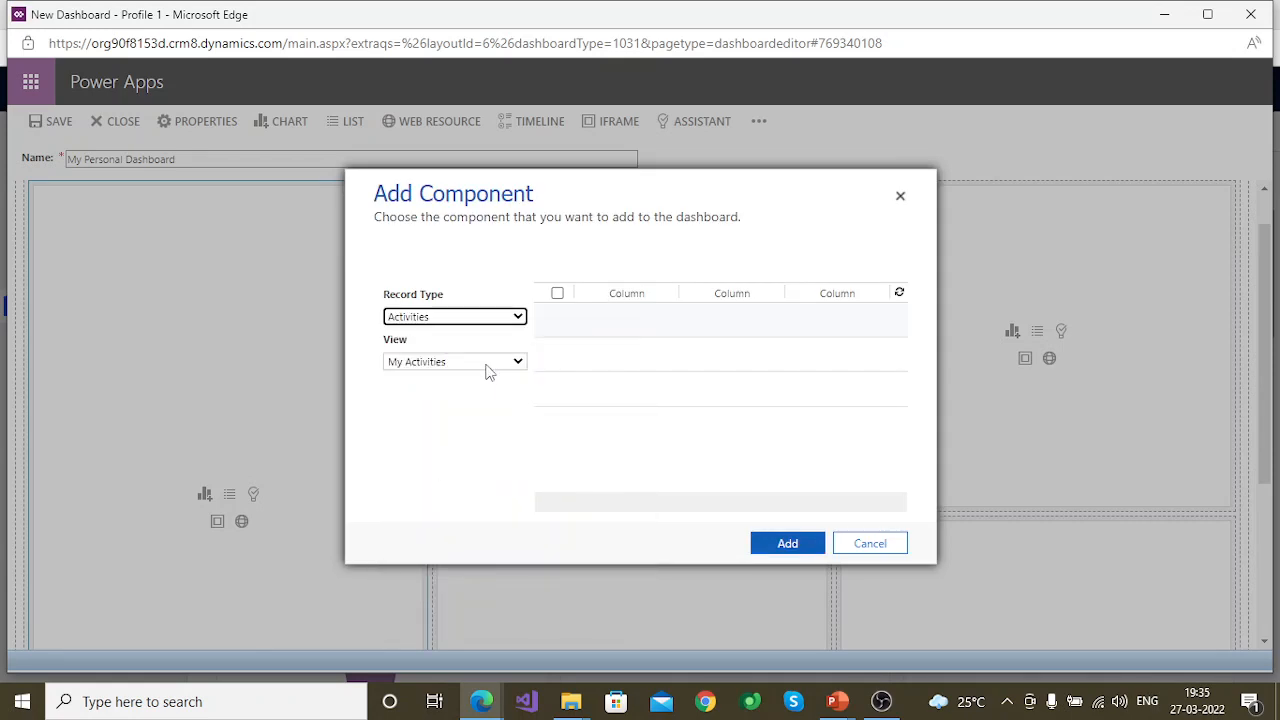
left_click(492, 364)
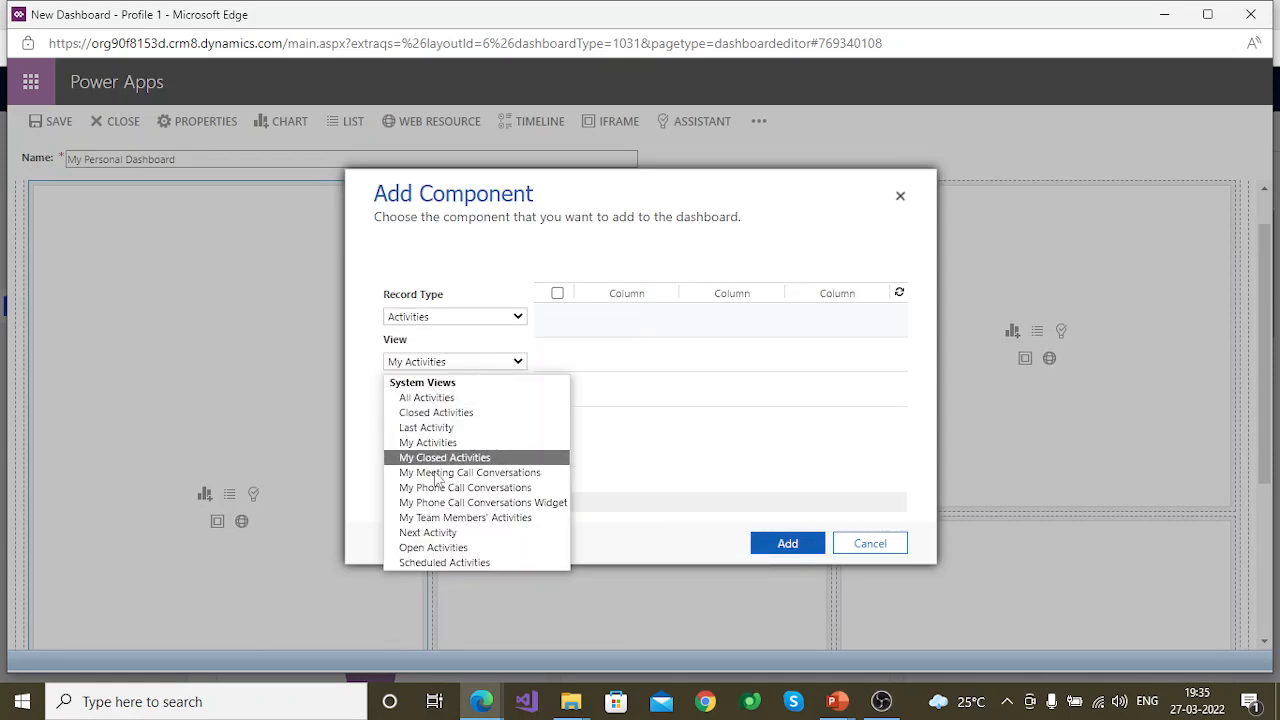
left_click(433, 547)
left_click(758, 549)
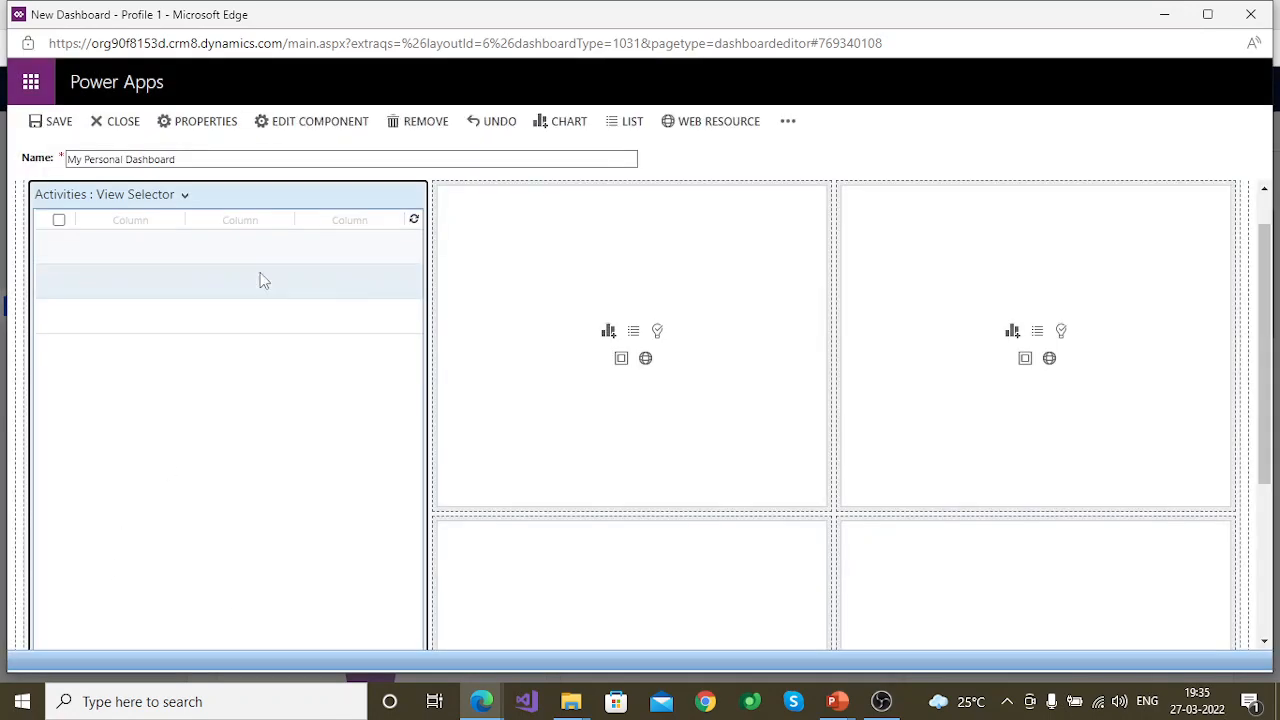
Add the Activities by Priority chart to the upper cell of the second column, using record type Activity and the All Activities view.
left_click(612, 385)
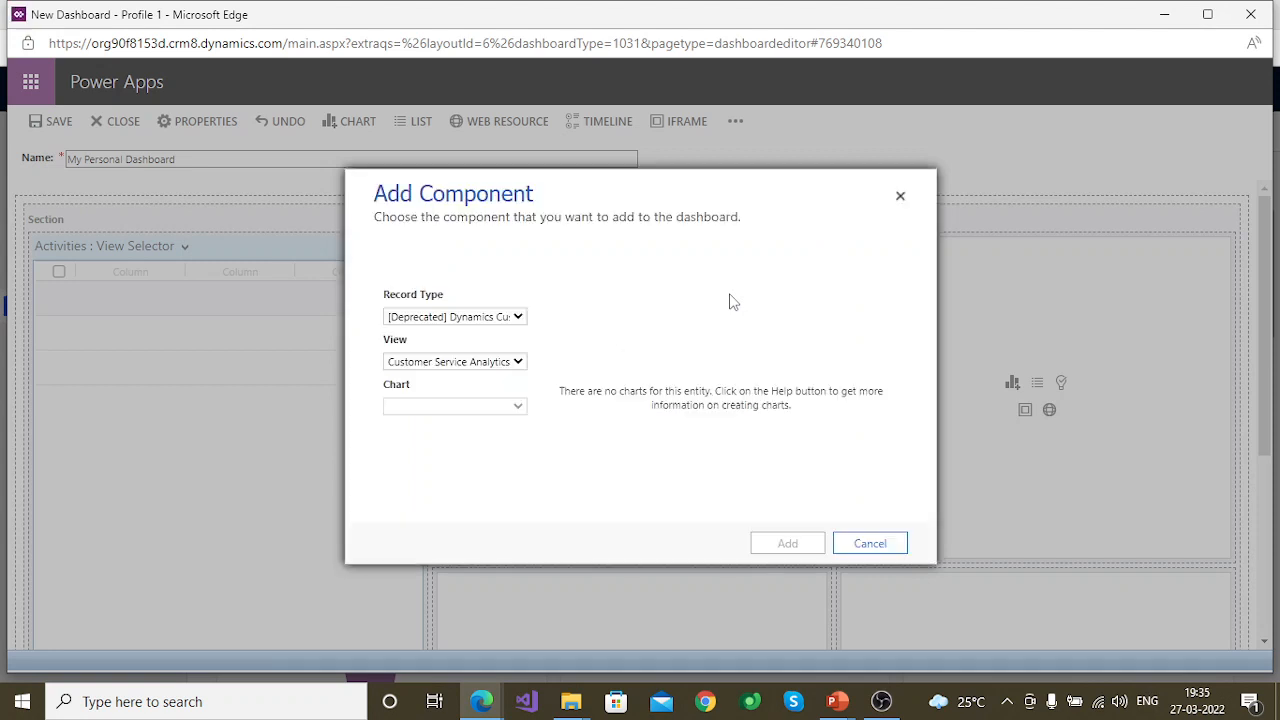
left_click(445, 318)
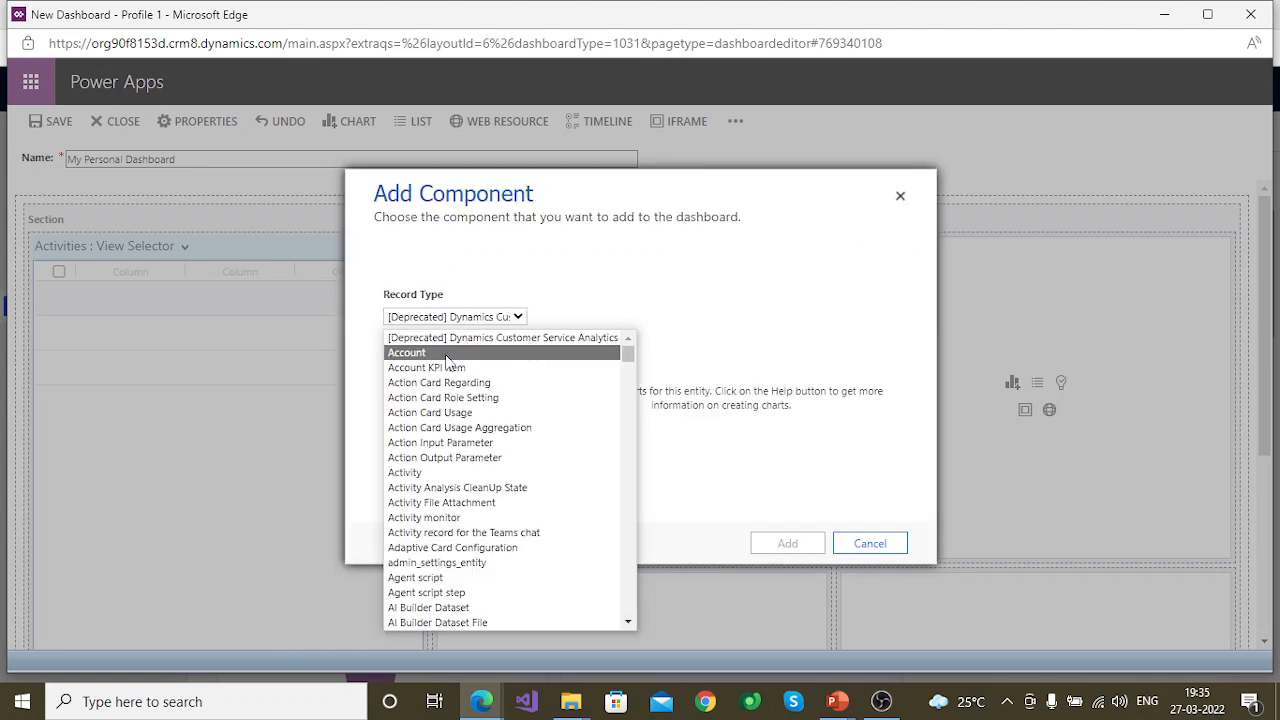
left_click(435, 474)
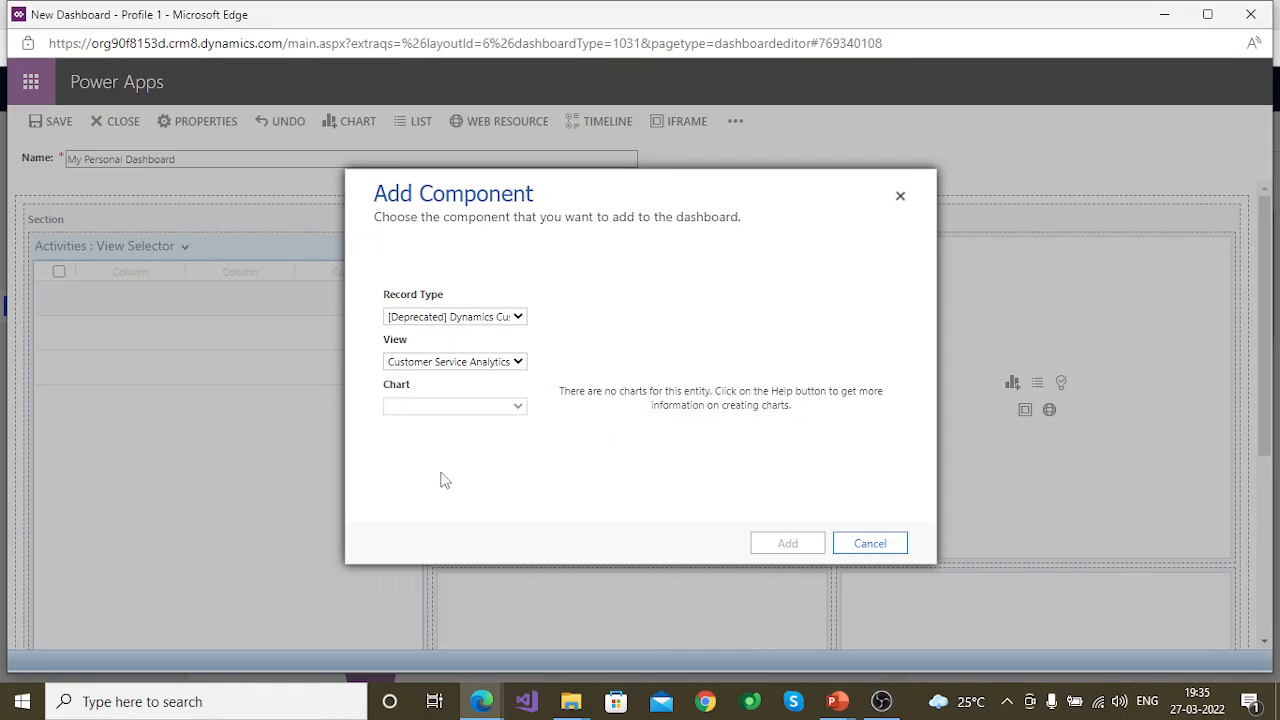
left_click(470, 362)
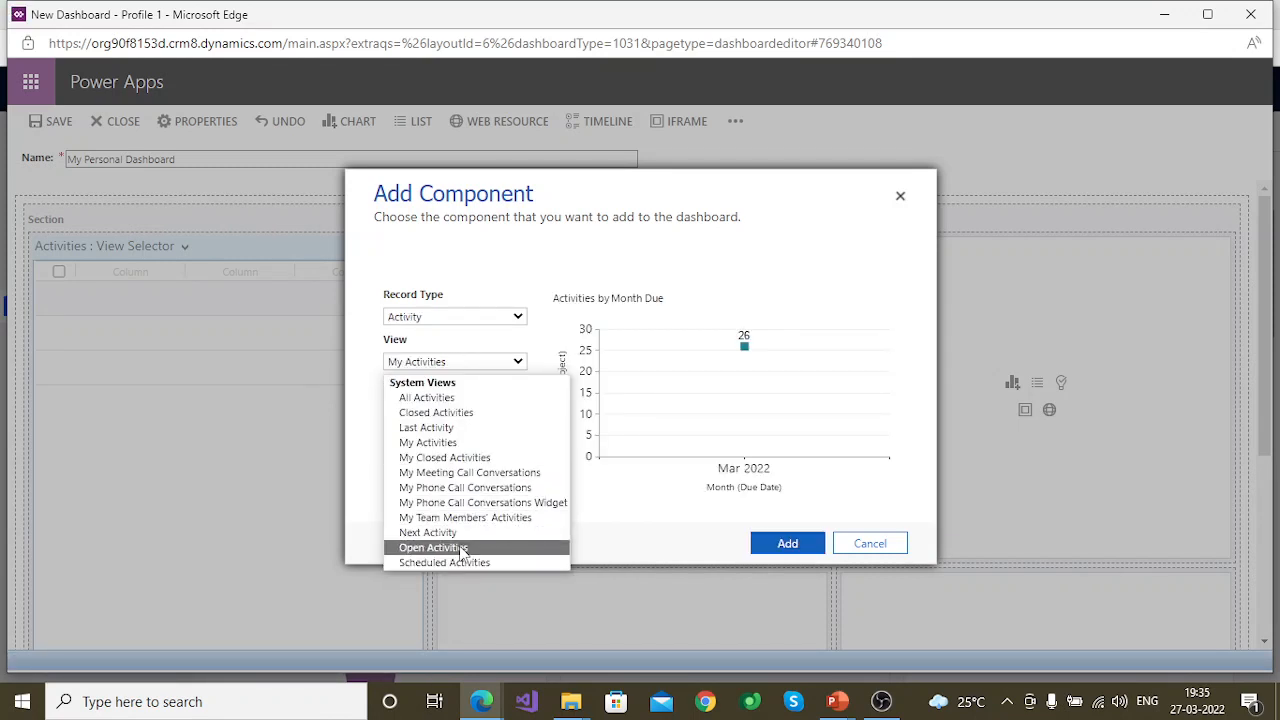
left_click(462, 398)
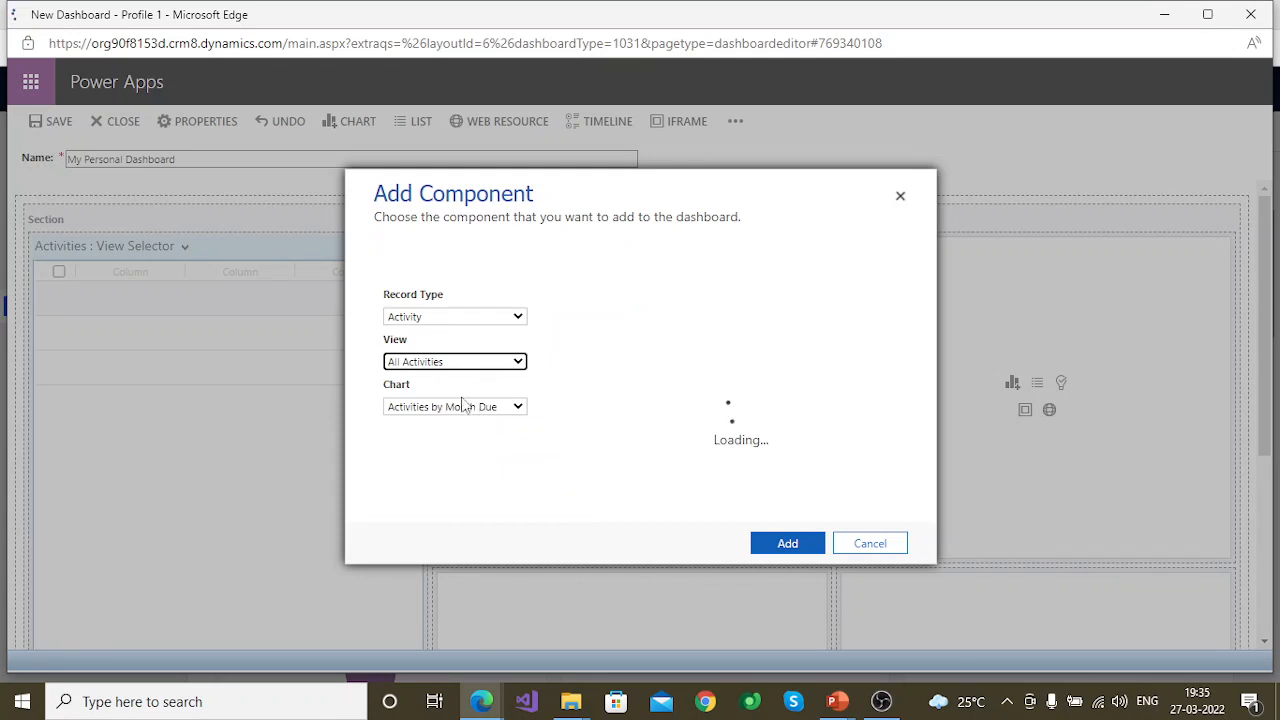
left_click(492, 408)
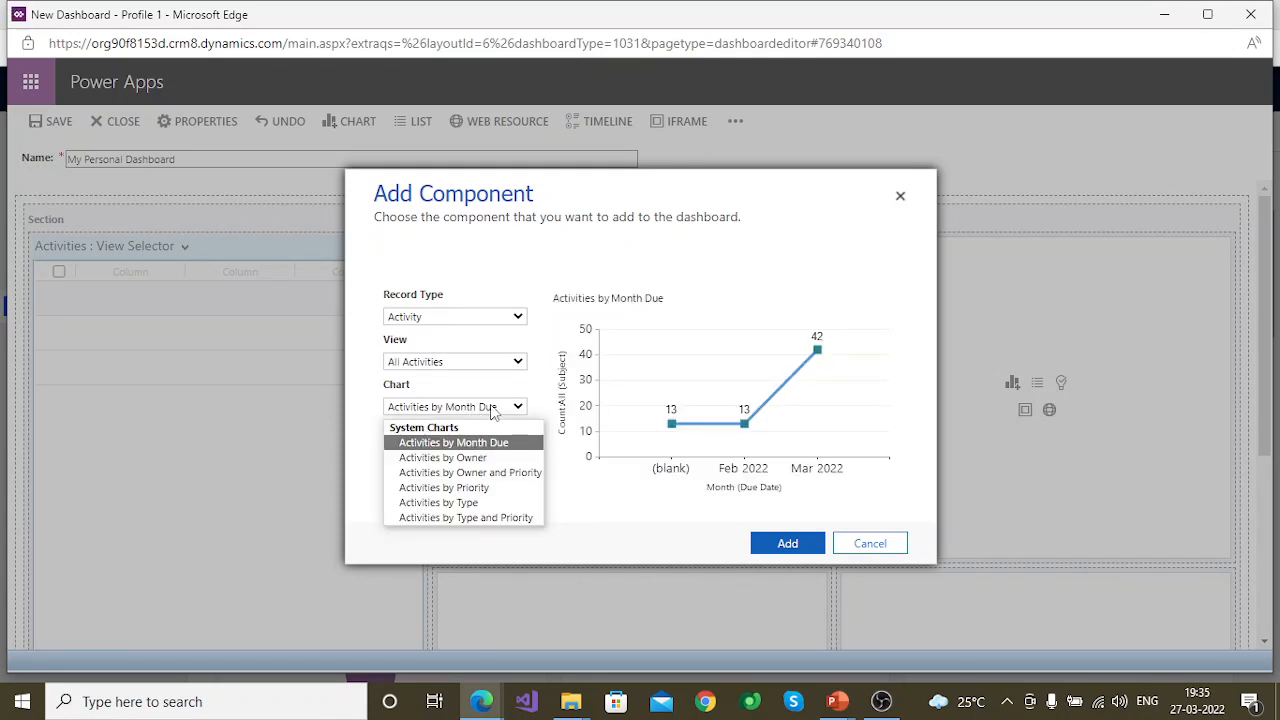
left_click(455, 487)
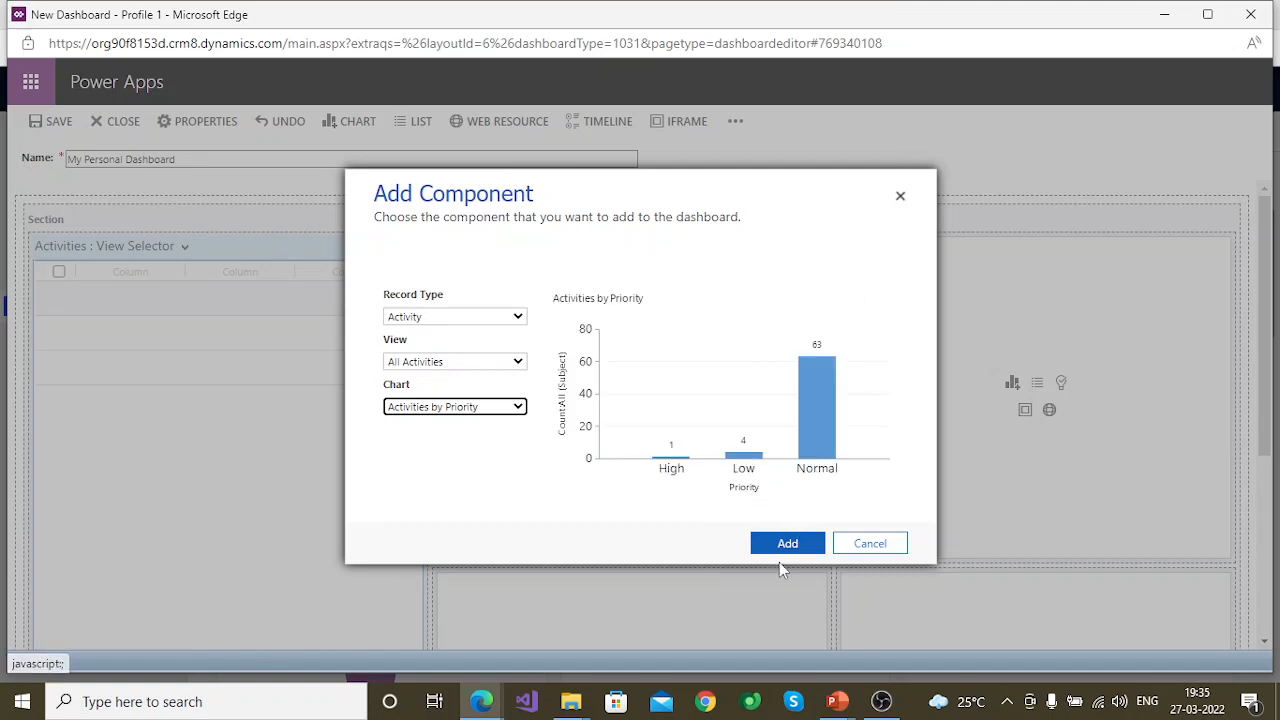
left_click(786, 547)
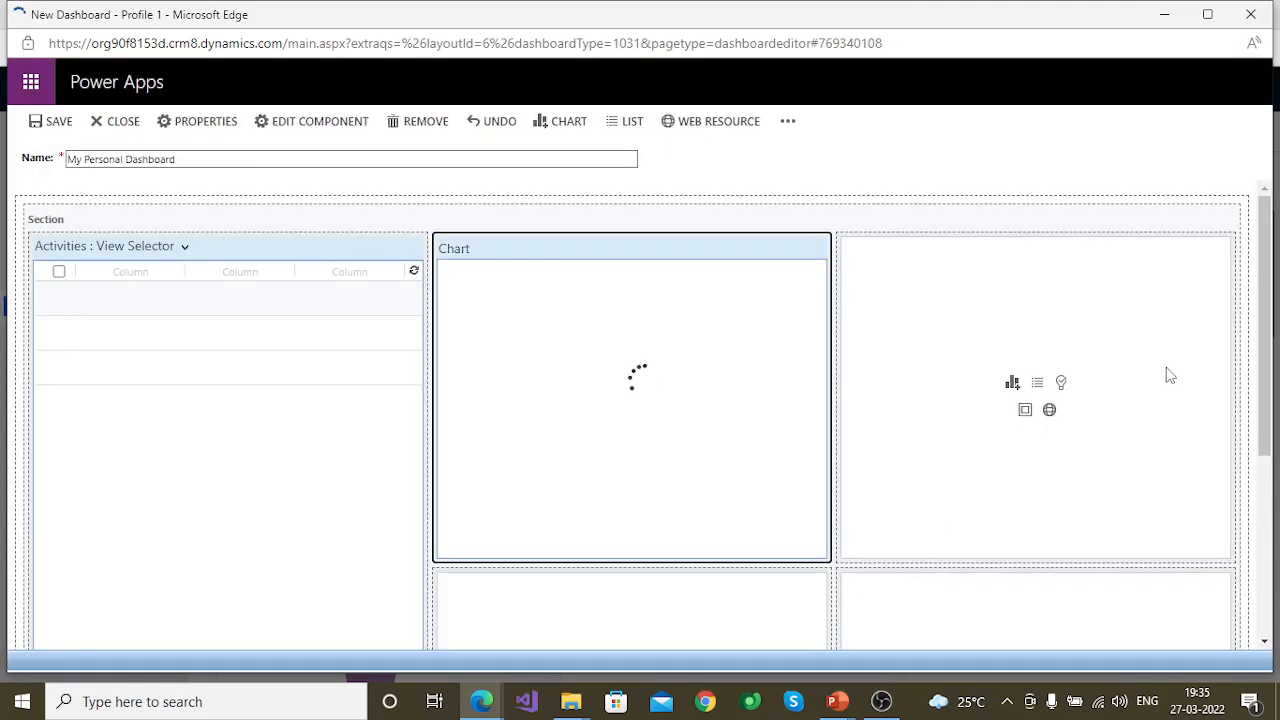
Add the Accounts by Industry chart to the upper cell of the third column, using record type Account and the My Active Accounts view.
left_click(1048, 415)
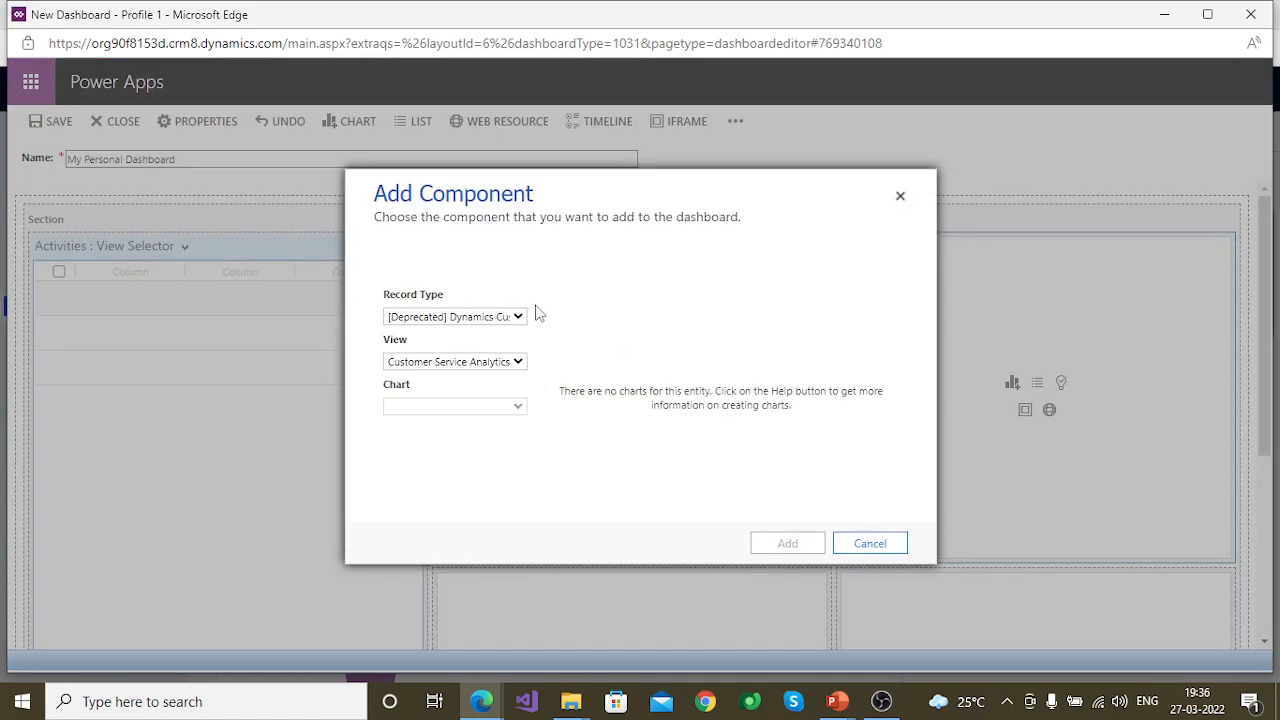
left_click(490, 318)
left_click(468, 340)
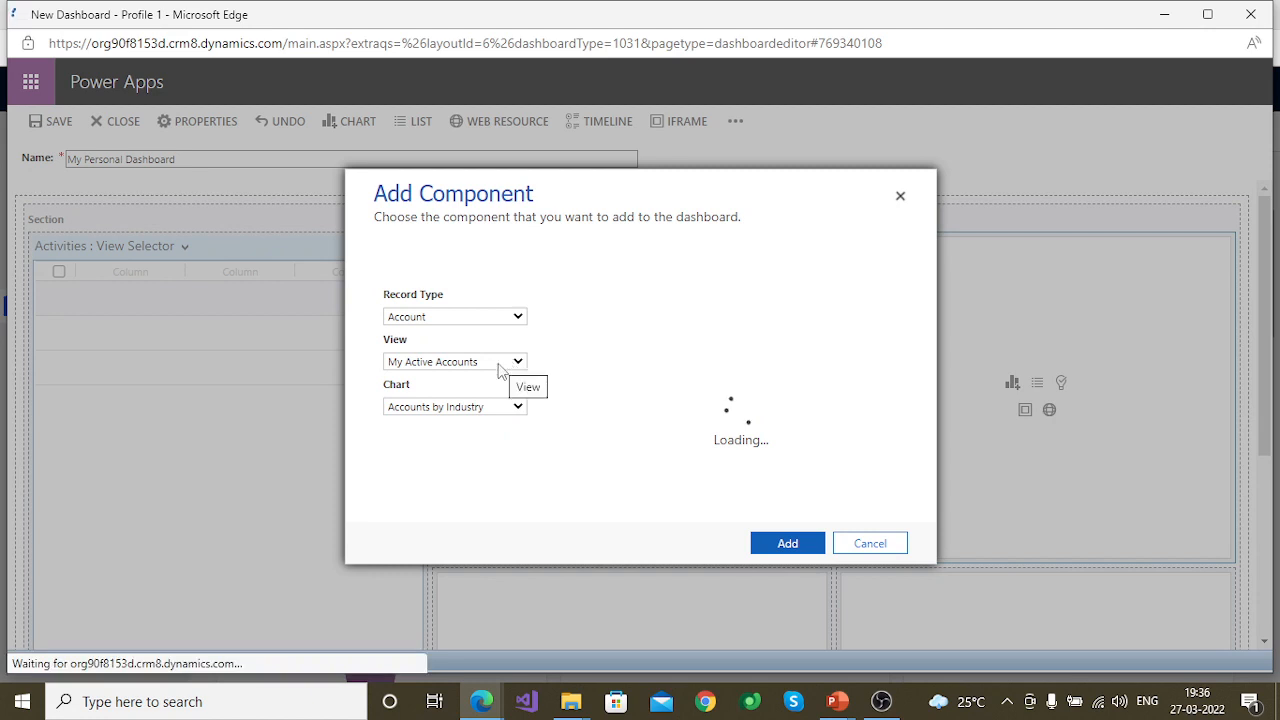
left_click(498, 364)
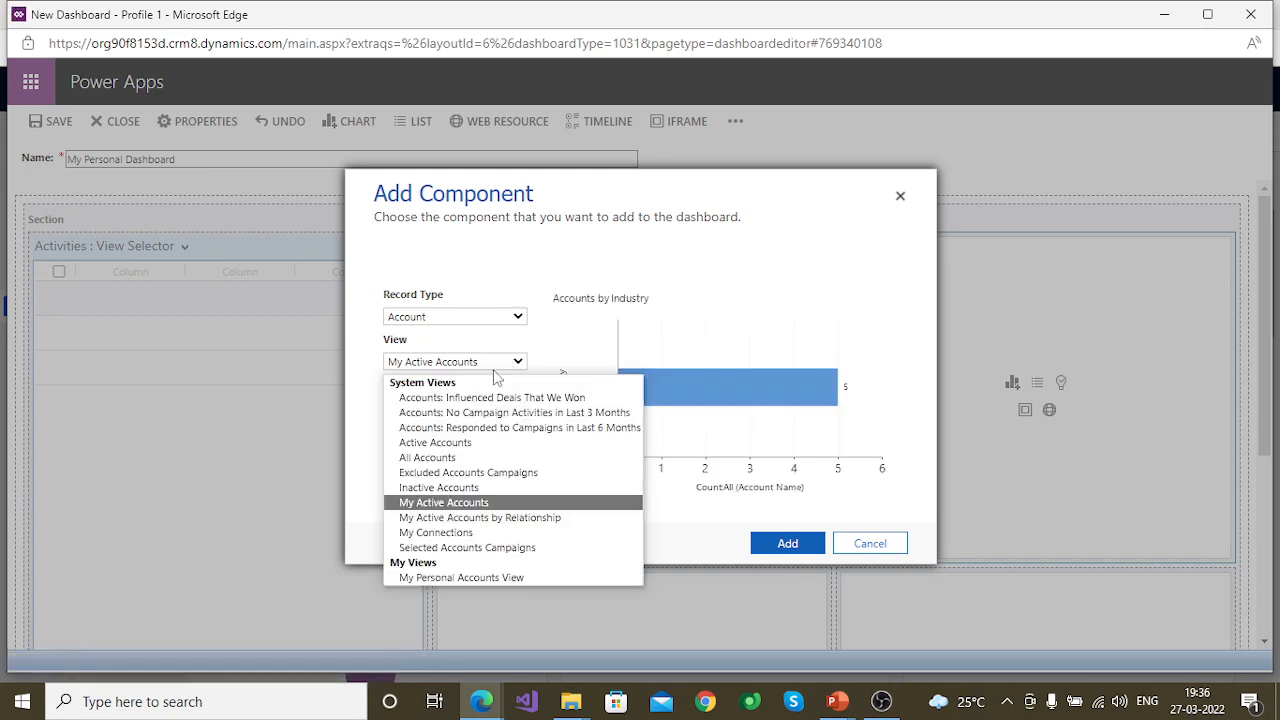
left_click(445, 502)
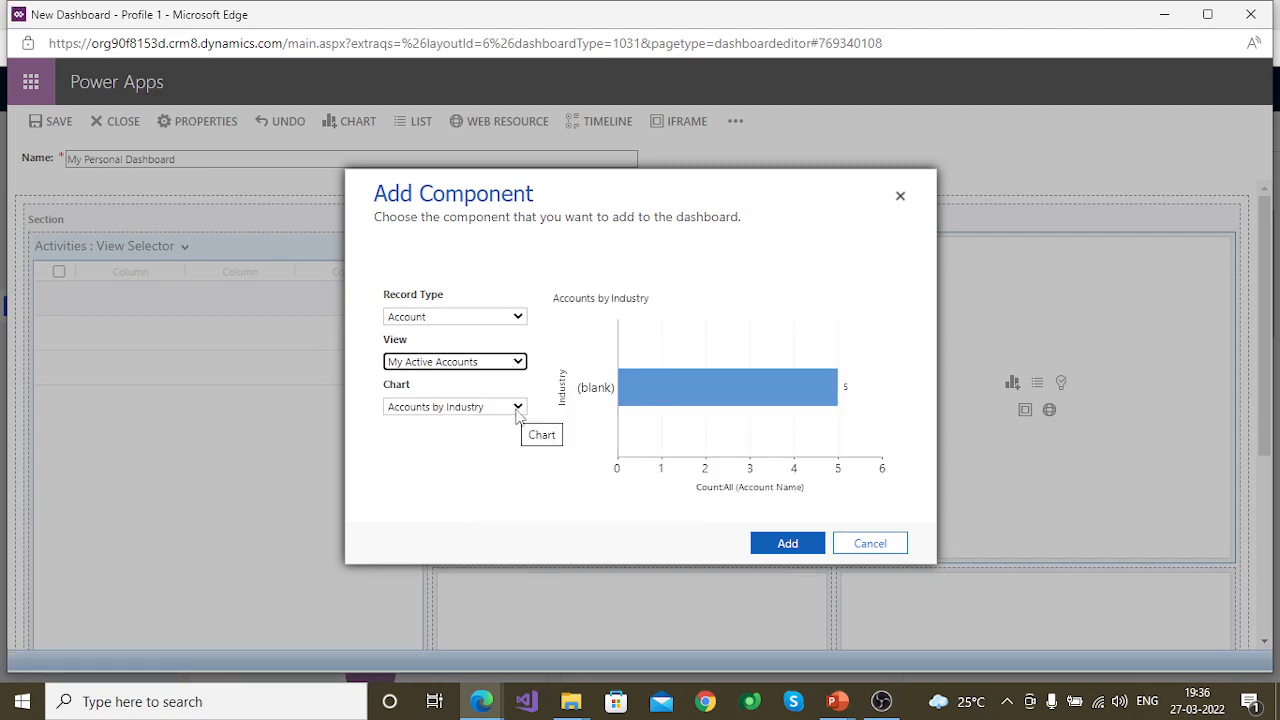
left_click(795, 549)
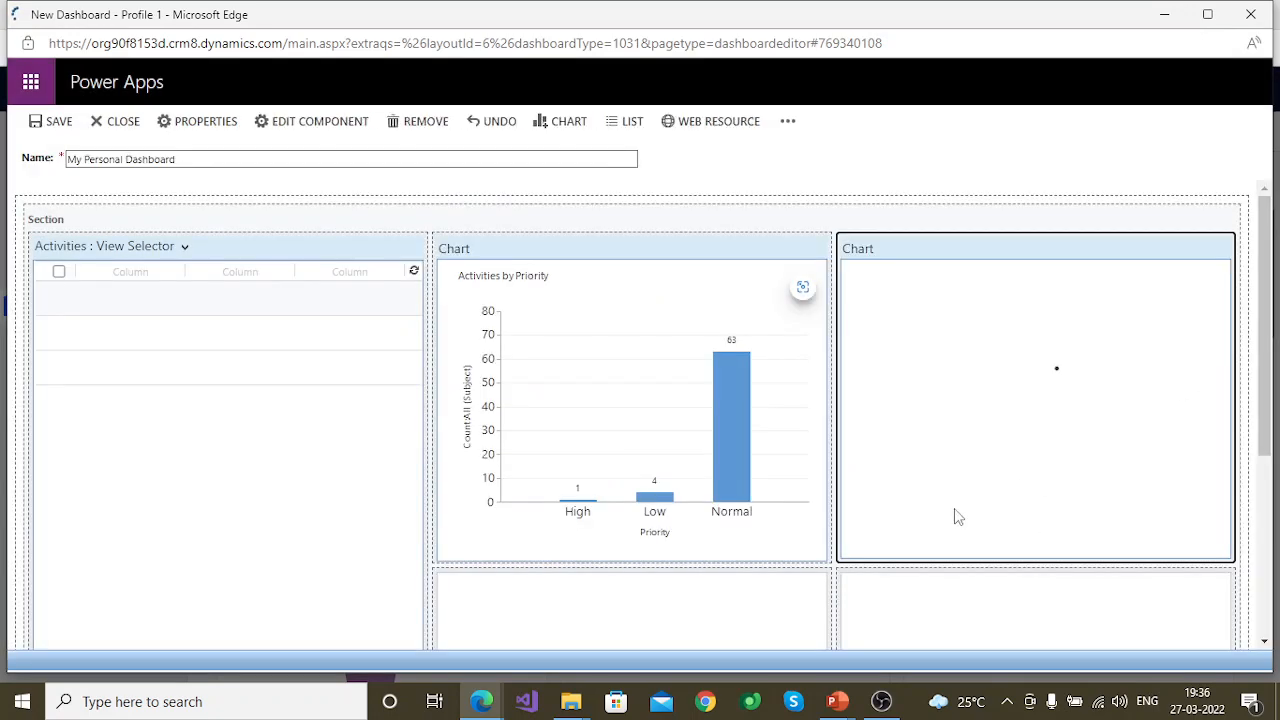
Add the Leads by Source chart to the lower cell of the second column, using record type Lead and the My Open Leads view.
scroll(745, 477, "down", 3)
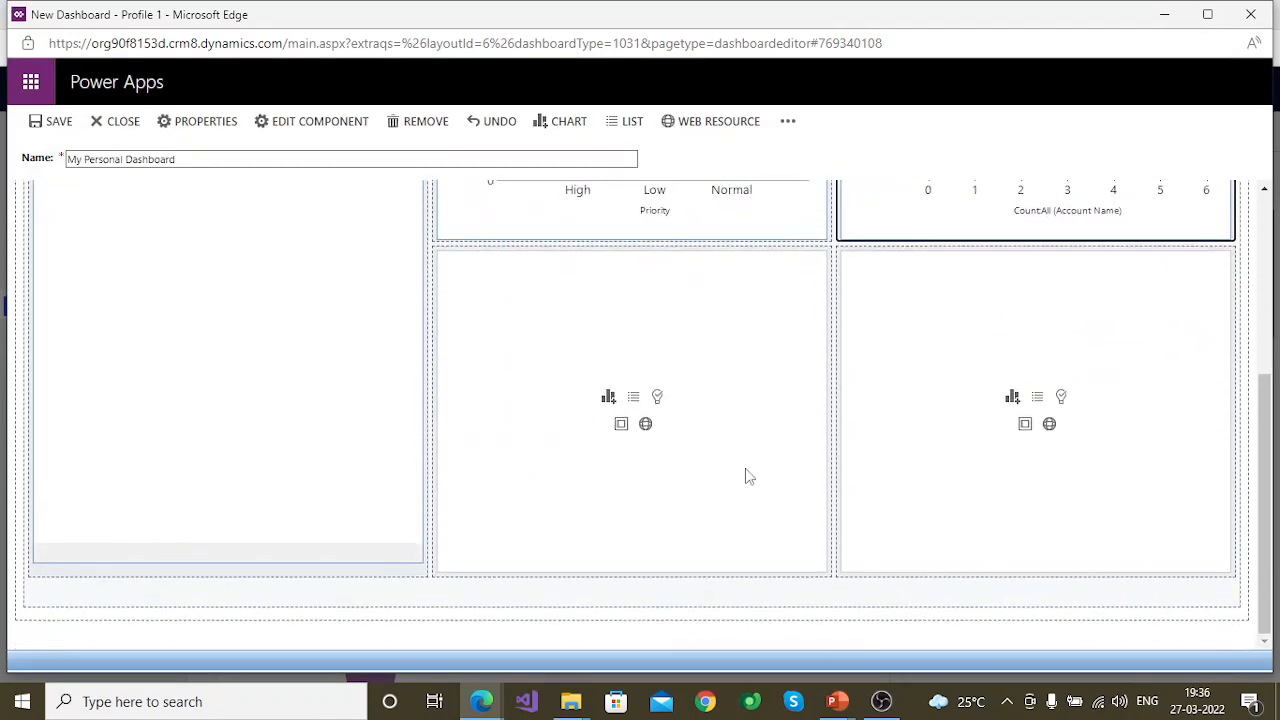
left_click(608, 402)
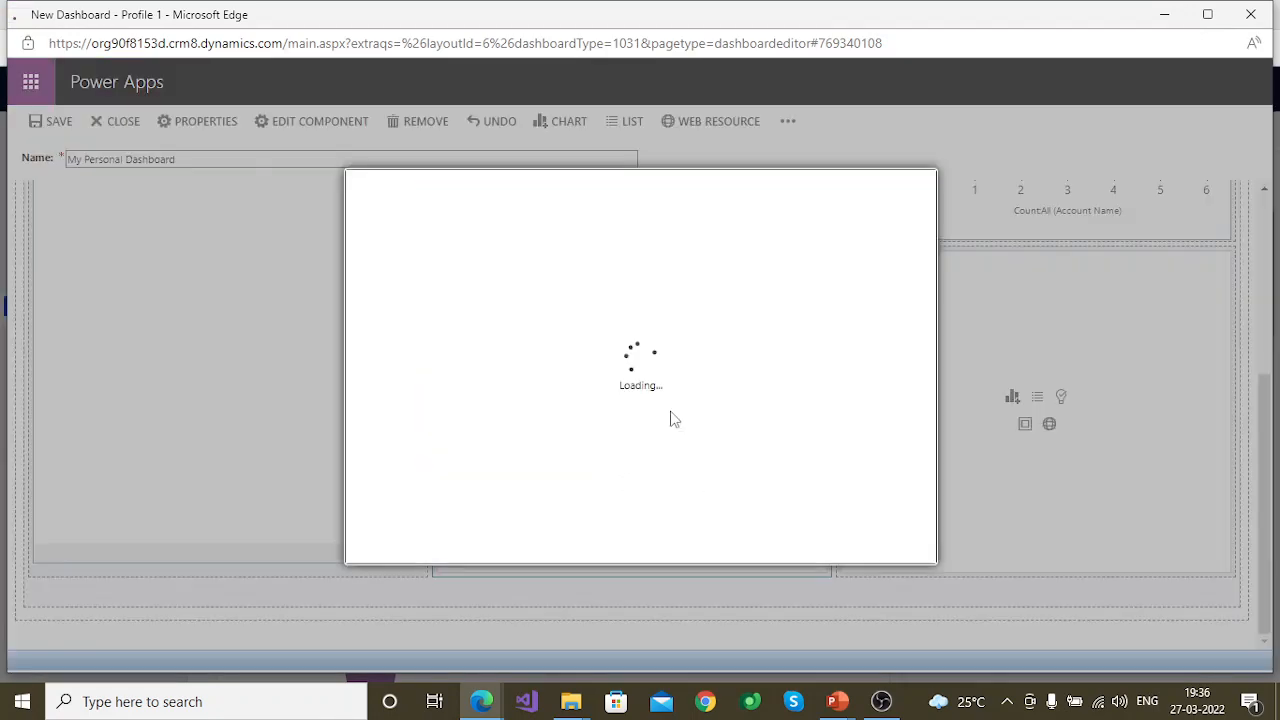
left_click(452, 318)
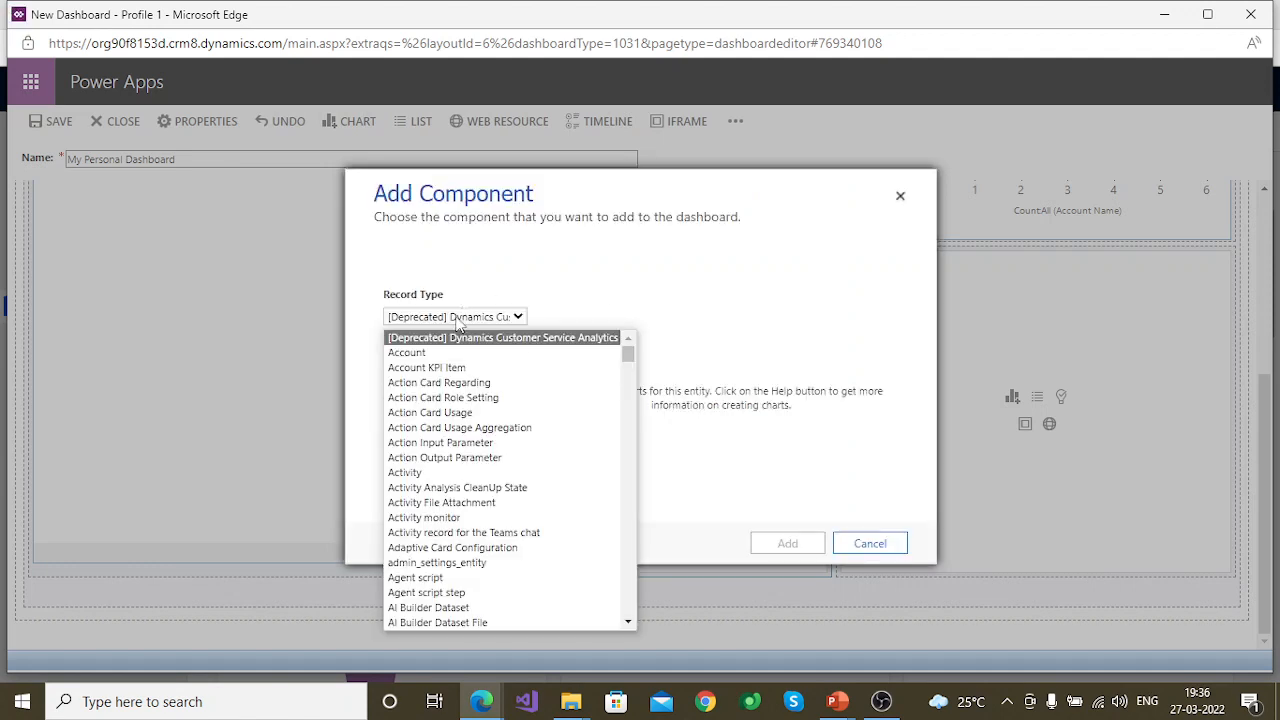
key("l")
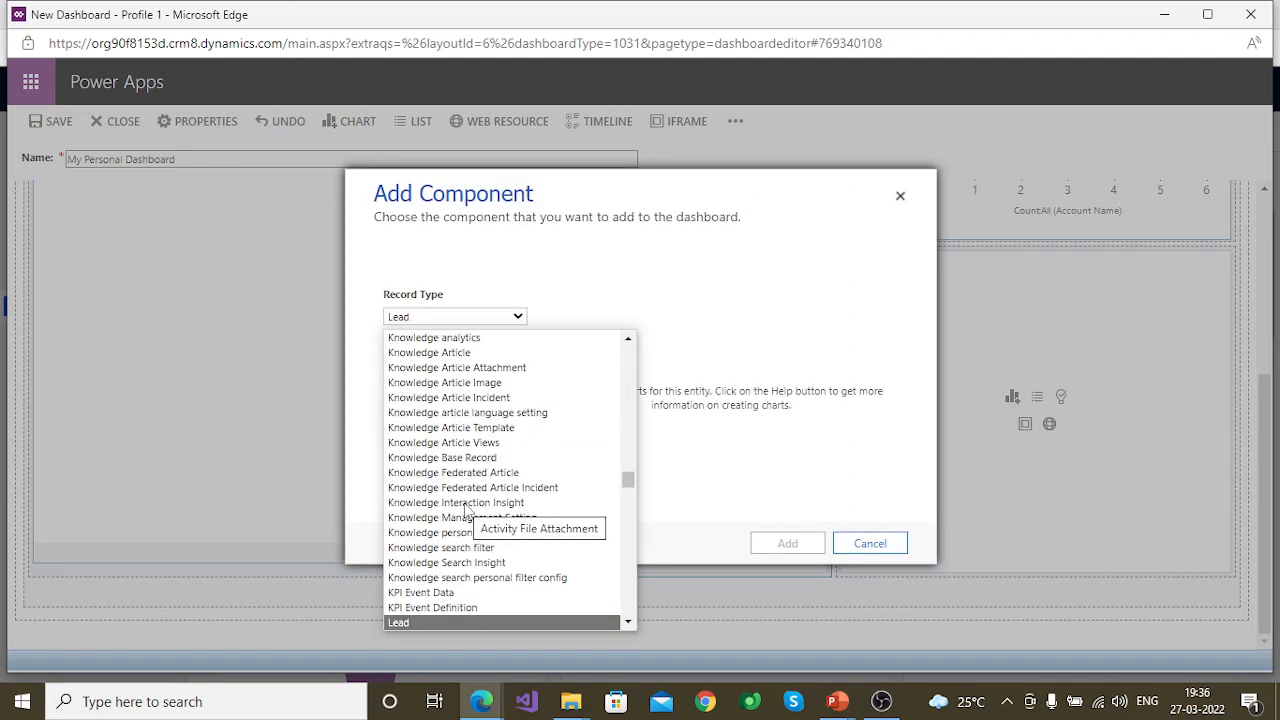
key("Return")
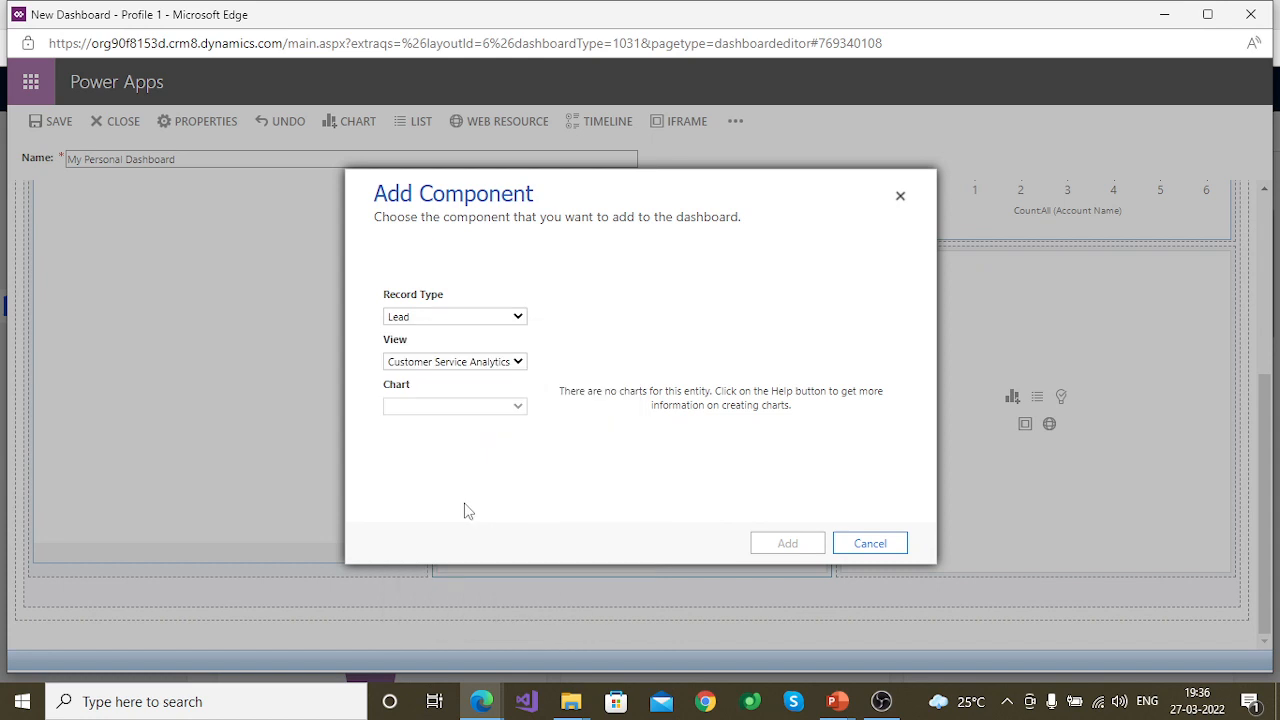
left_click(519, 369)
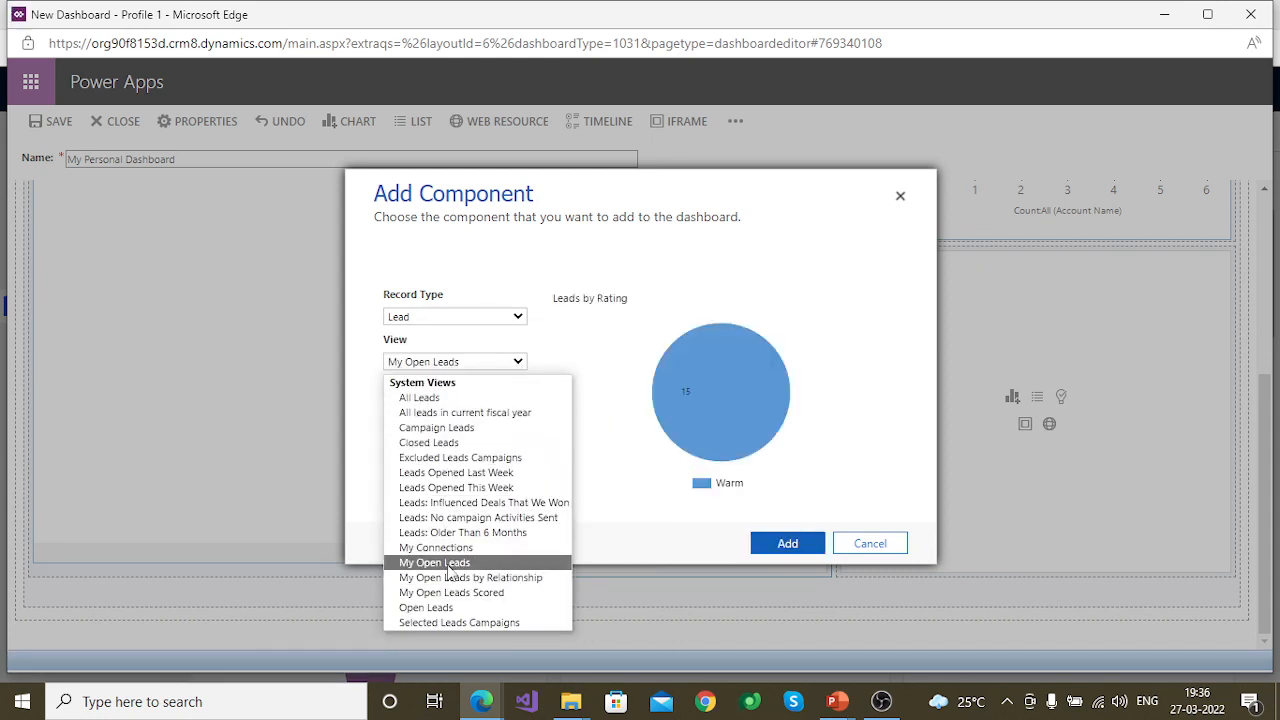
left_click(489, 563)
left_click(487, 414)
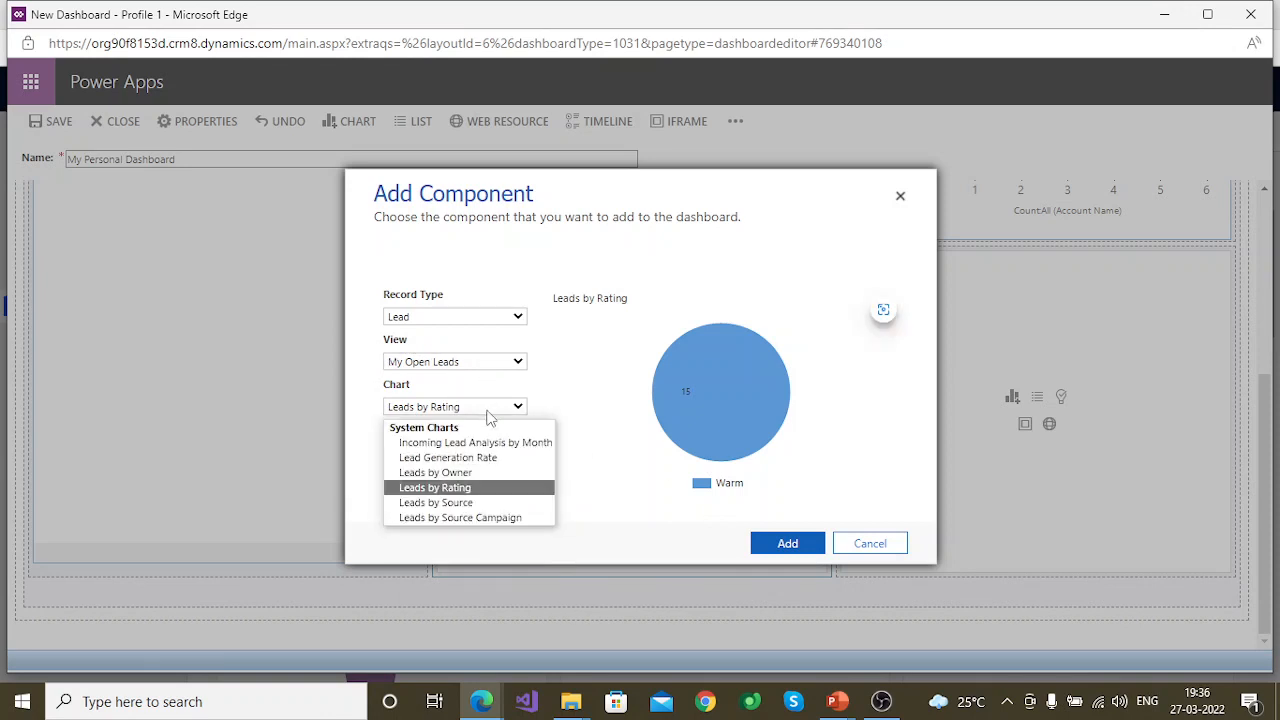
left_click(436, 504)
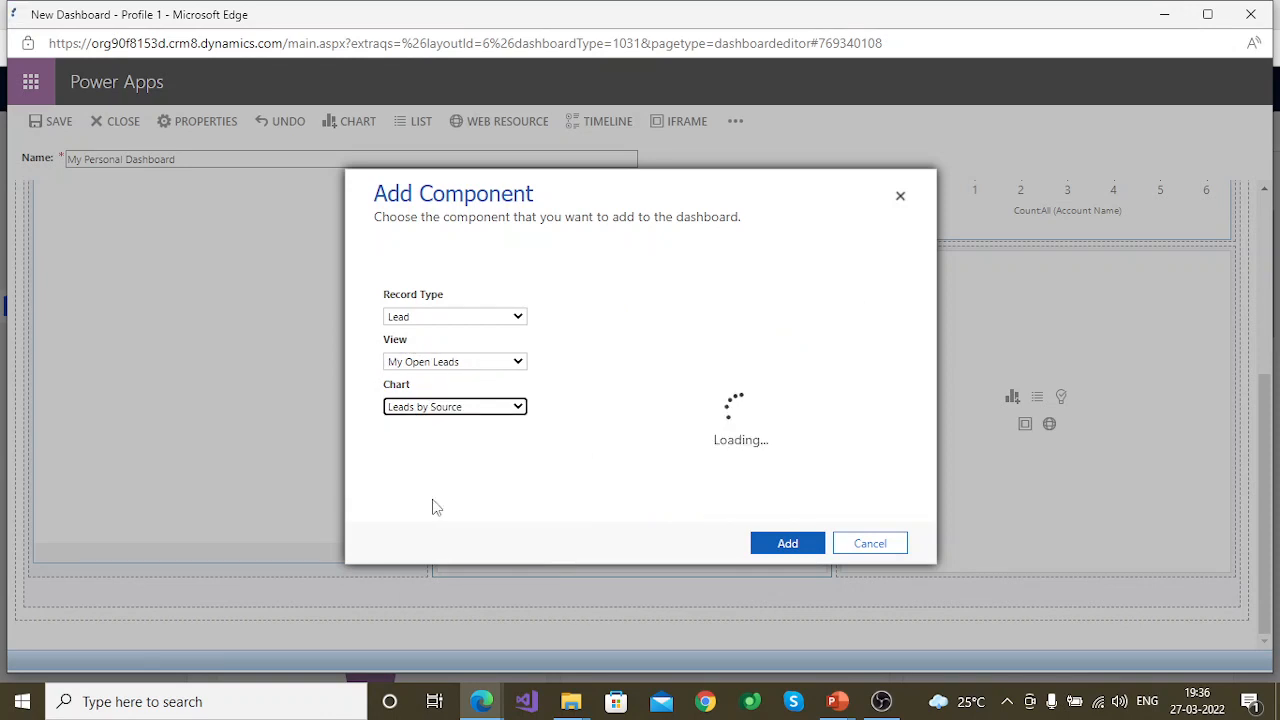
left_click(774, 543)
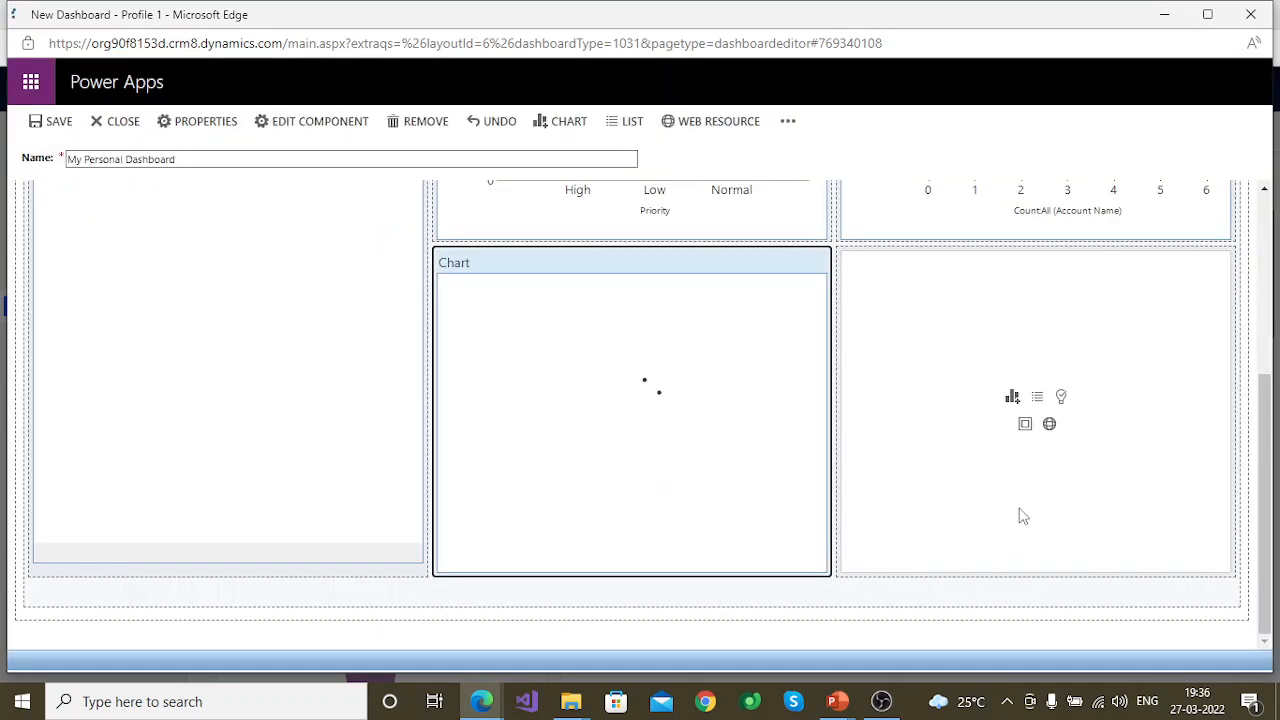
Add the Actual Revenue by Month chart to the lower cell of the third column, using record type Opportunity and the Won Opportunities view.
left_click(1016, 400)
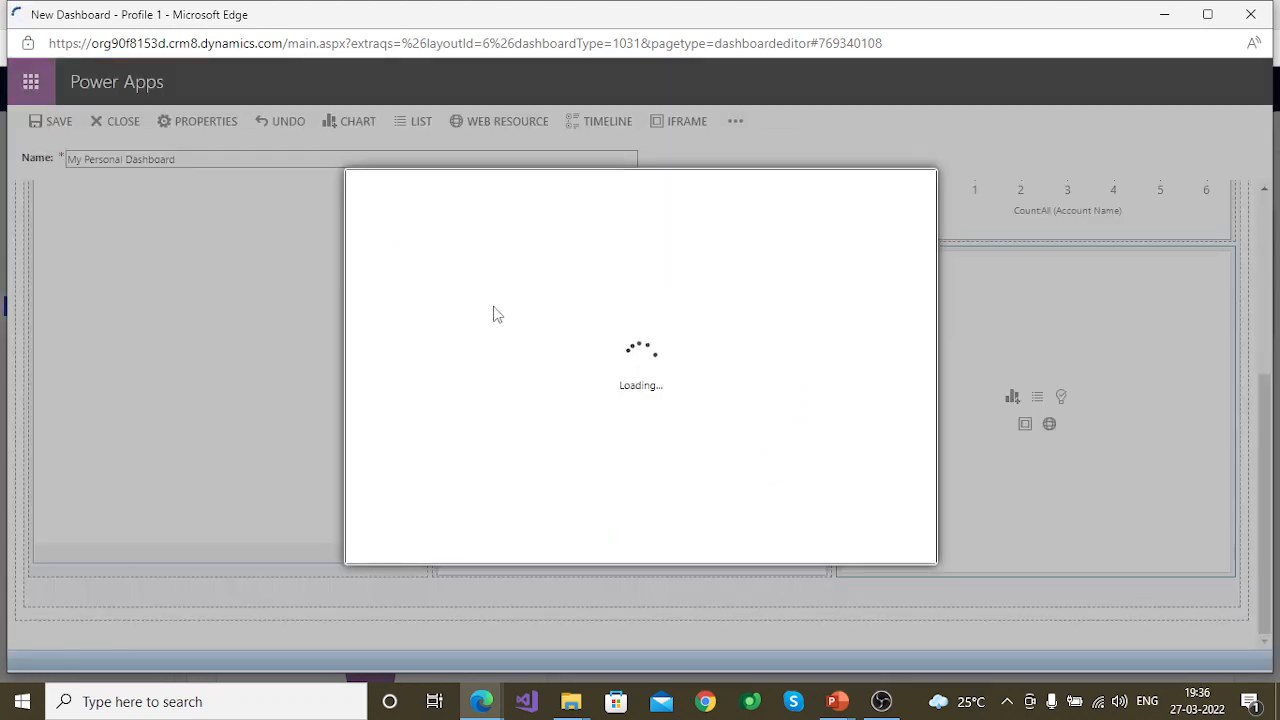
left_click(458, 319)
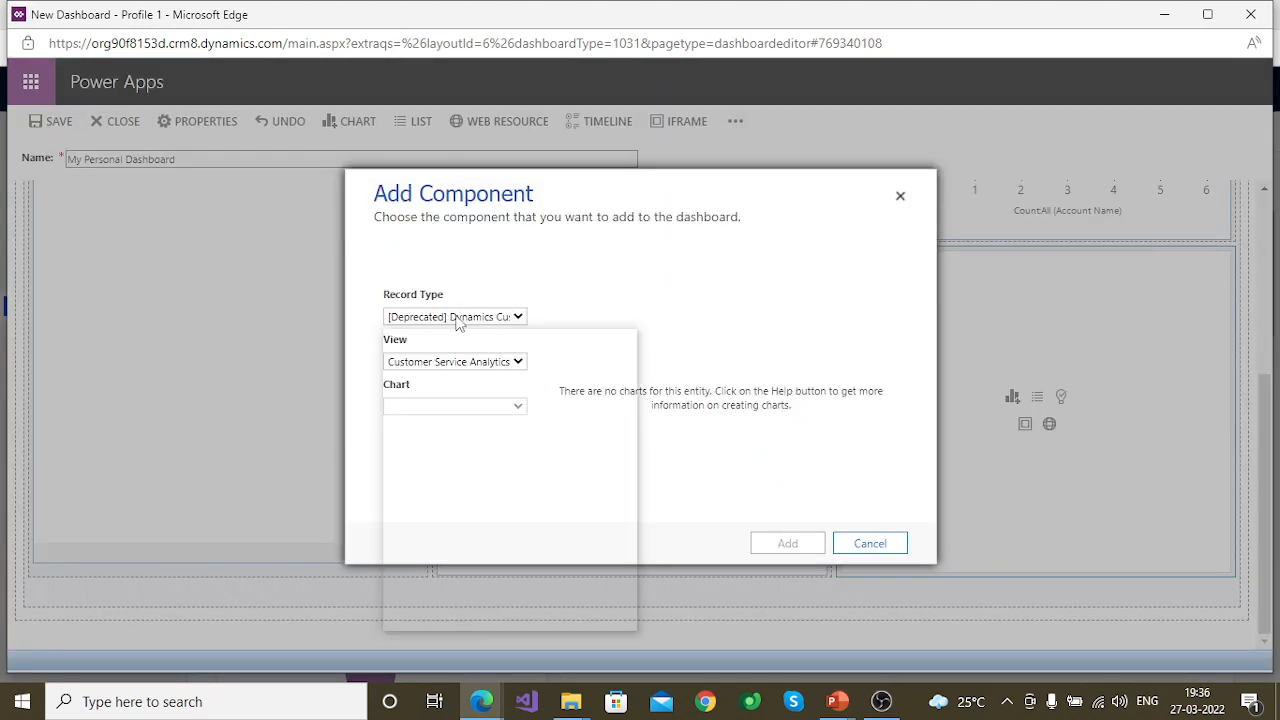
key("o")
key("p")
key("Return")
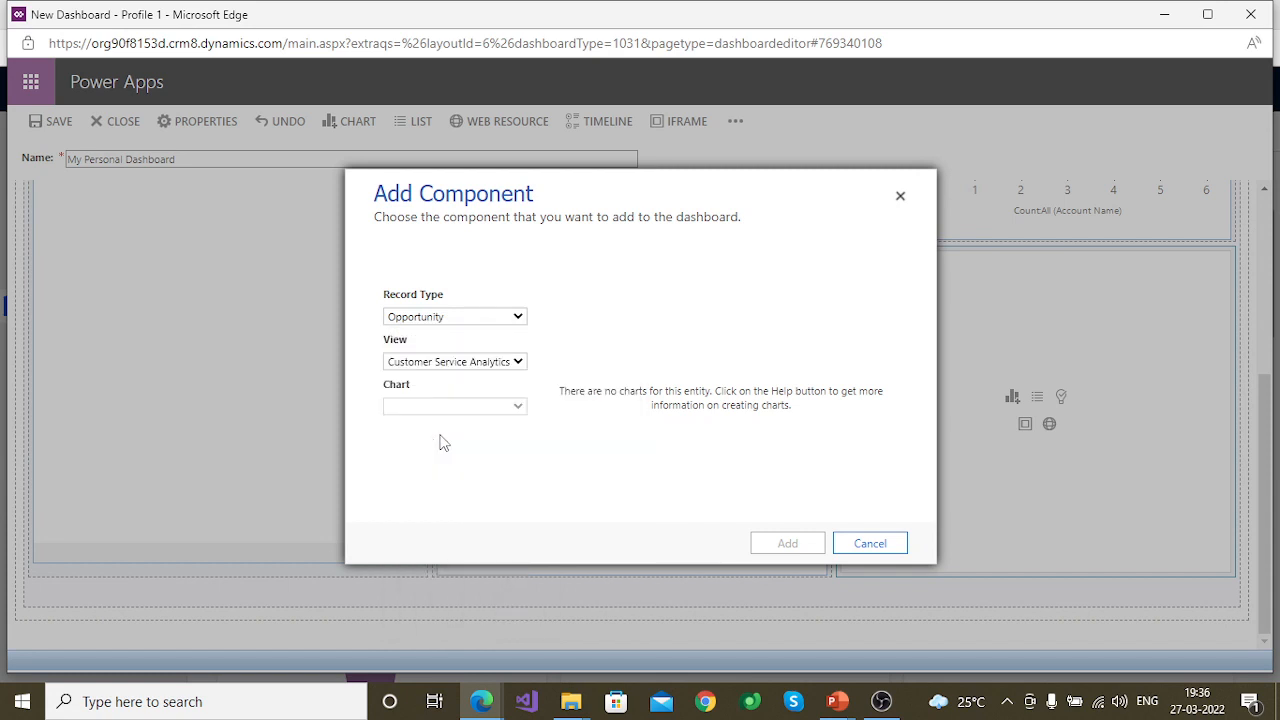
left_click(510, 362)
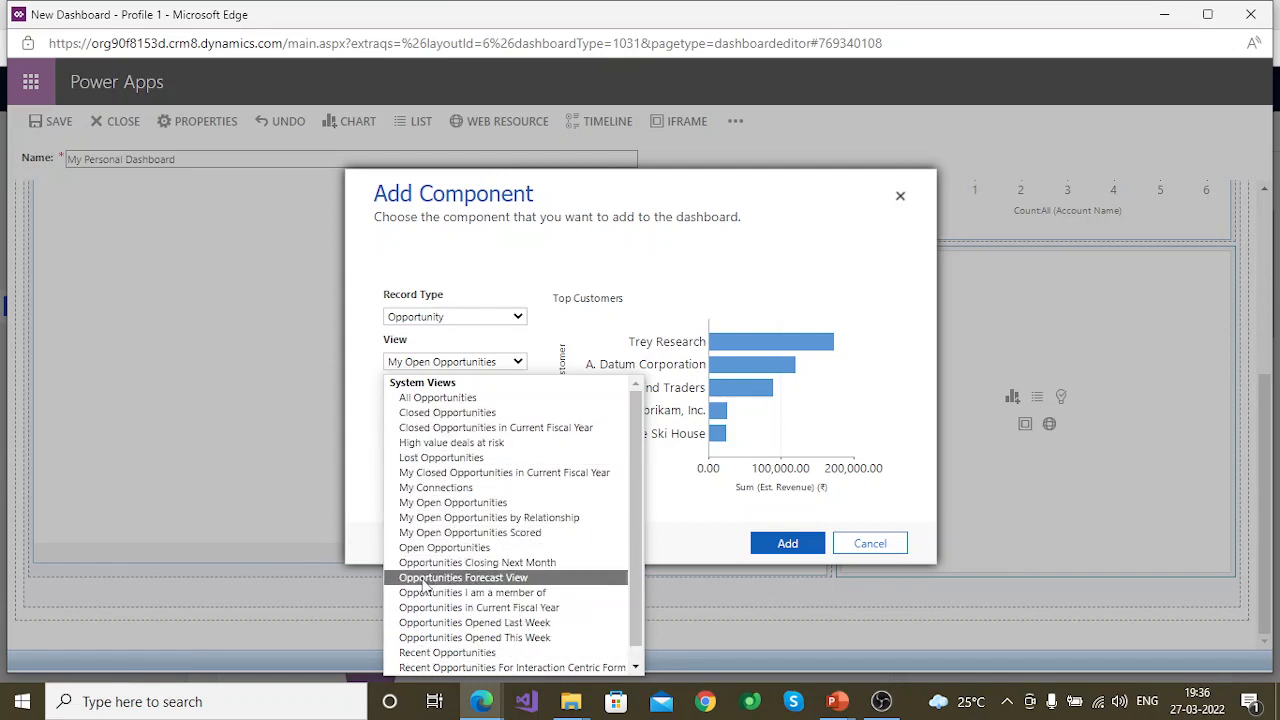
scroll(430, 585, "down", 1)
left_click(445, 668)
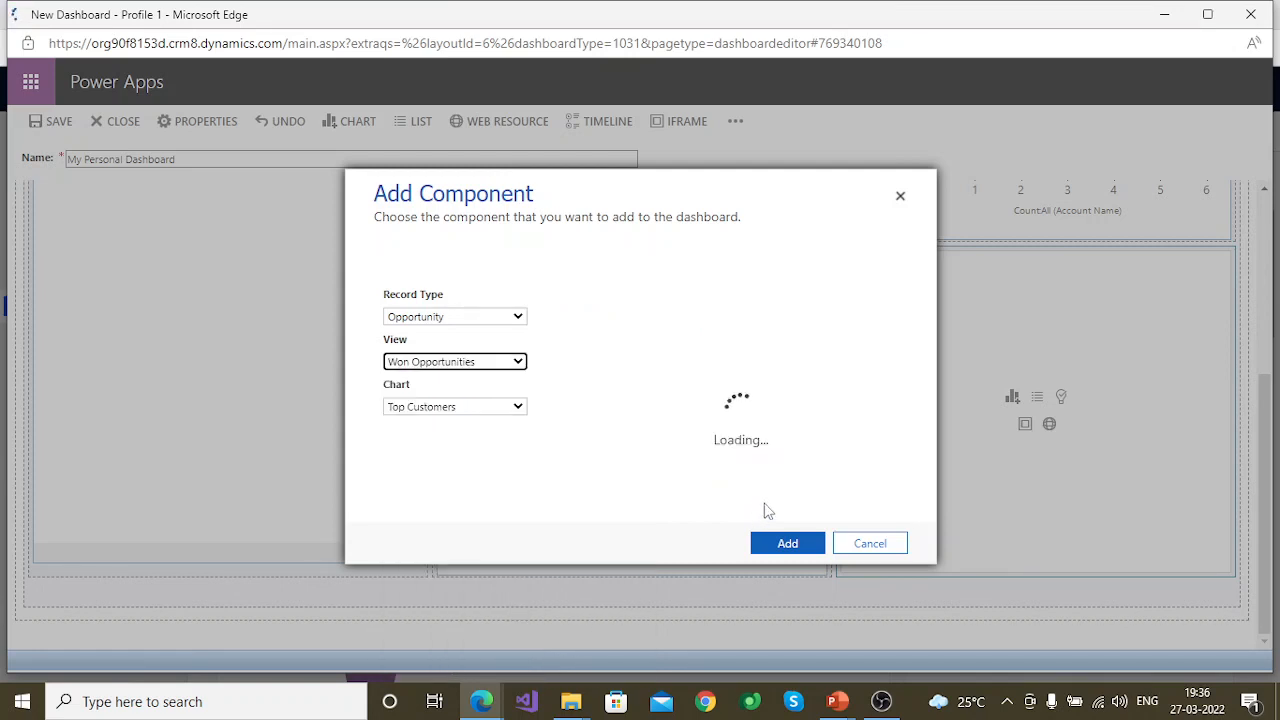
left_click(479, 408)
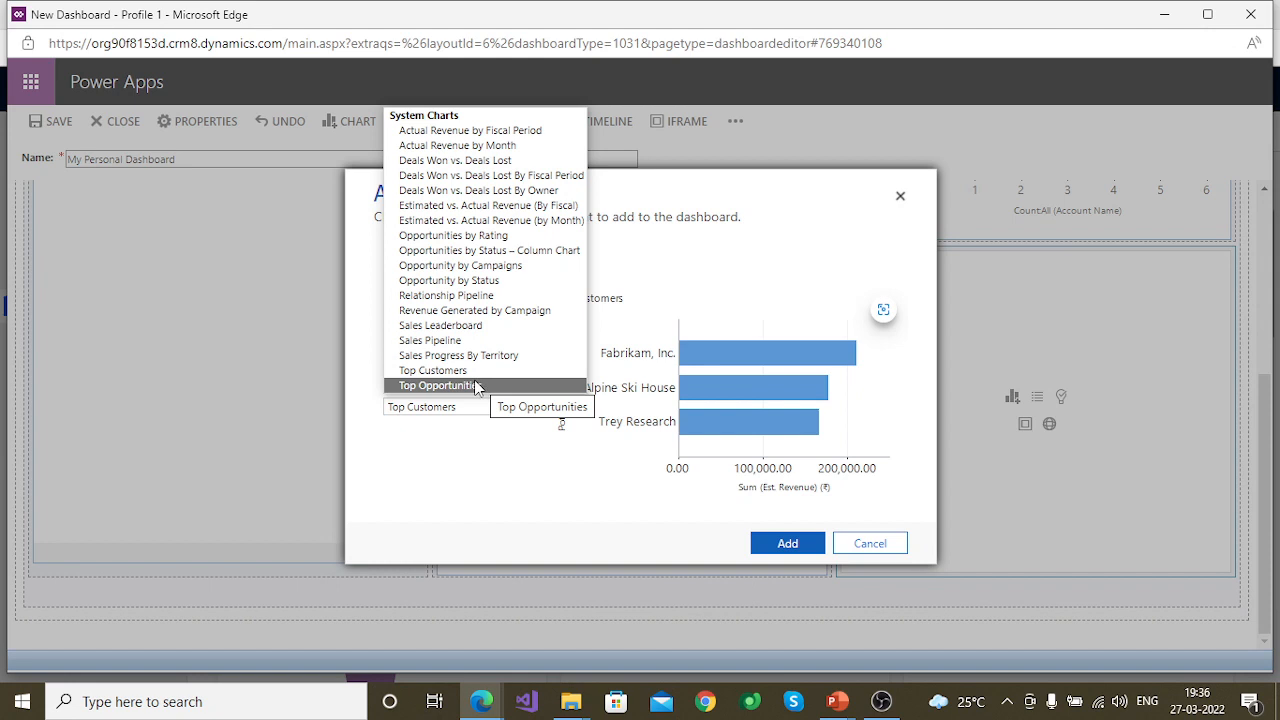
left_click(482, 148)
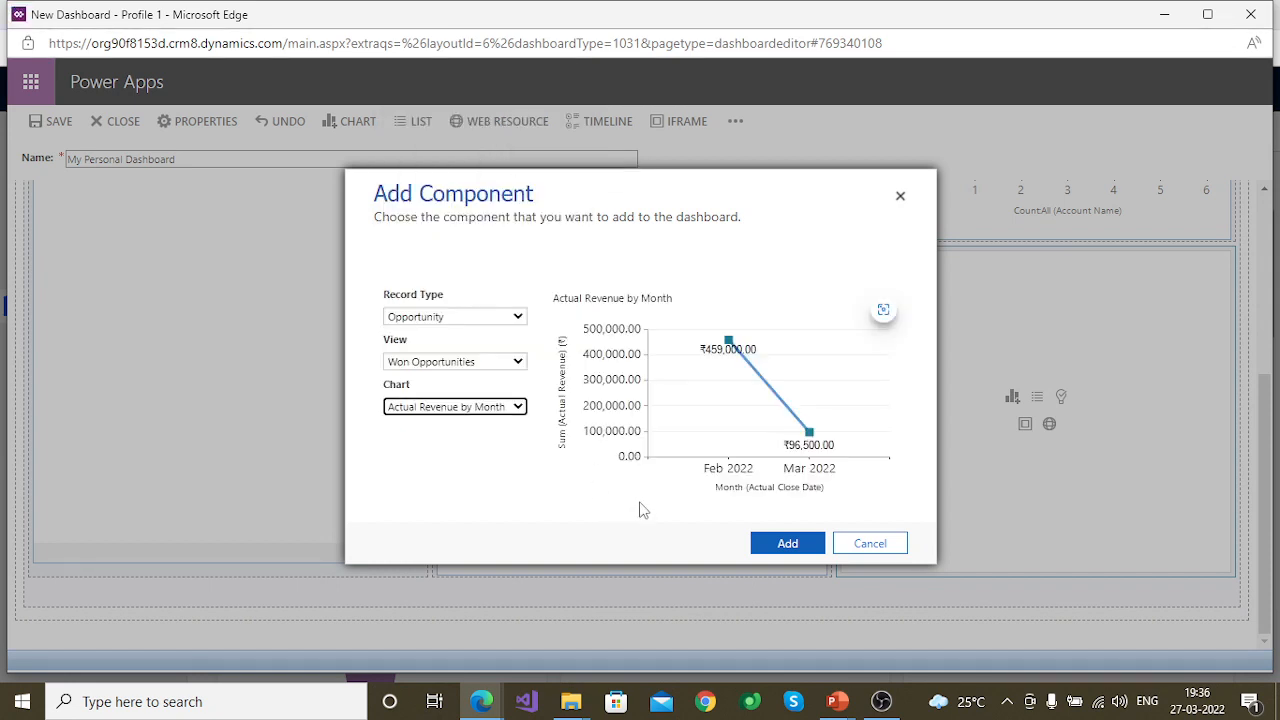
left_click(790, 550)
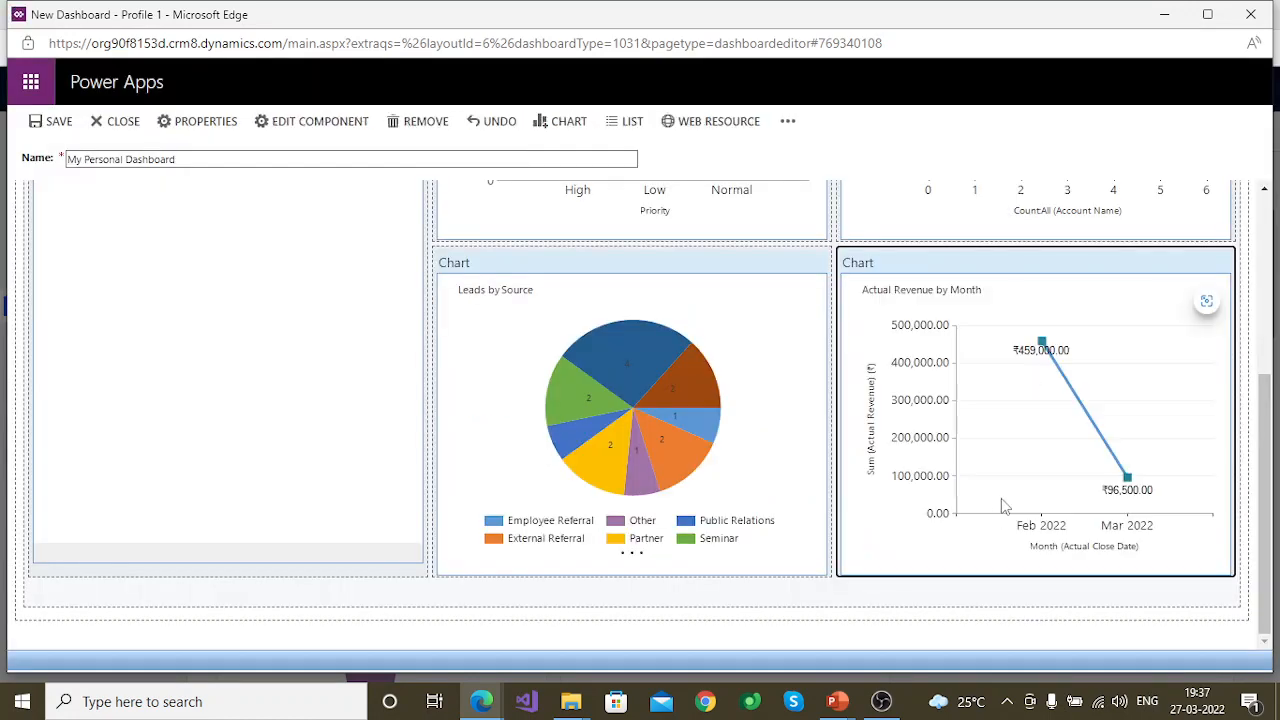
Save My Personal Dashboard and close the dashboard editor.
scroll(1001, 498, "up", 3)
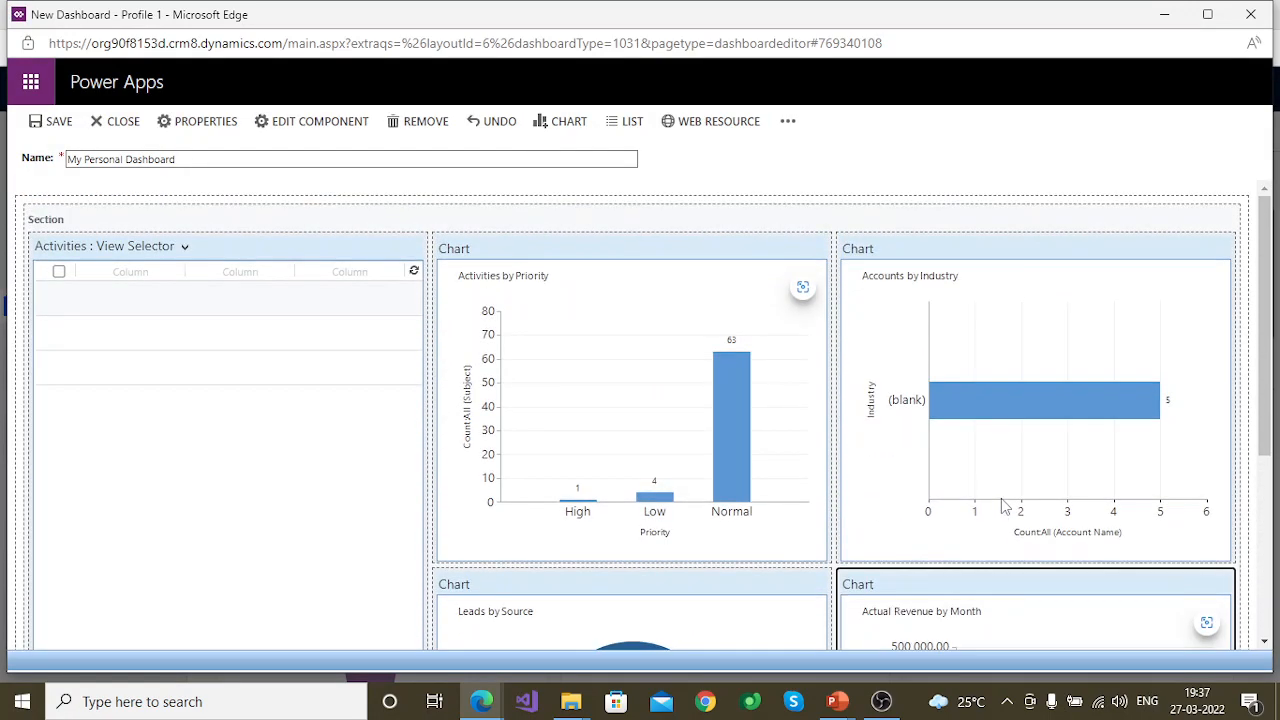
left_click(55, 124)
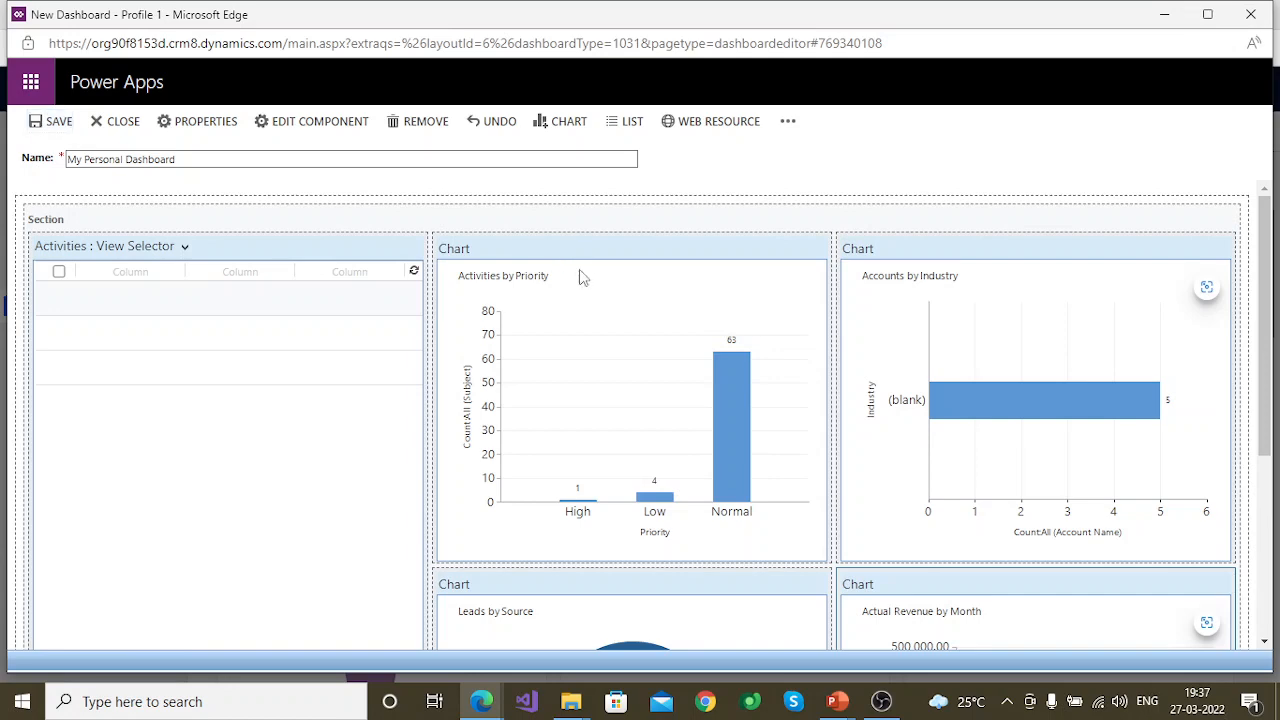
left_click(115, 124)
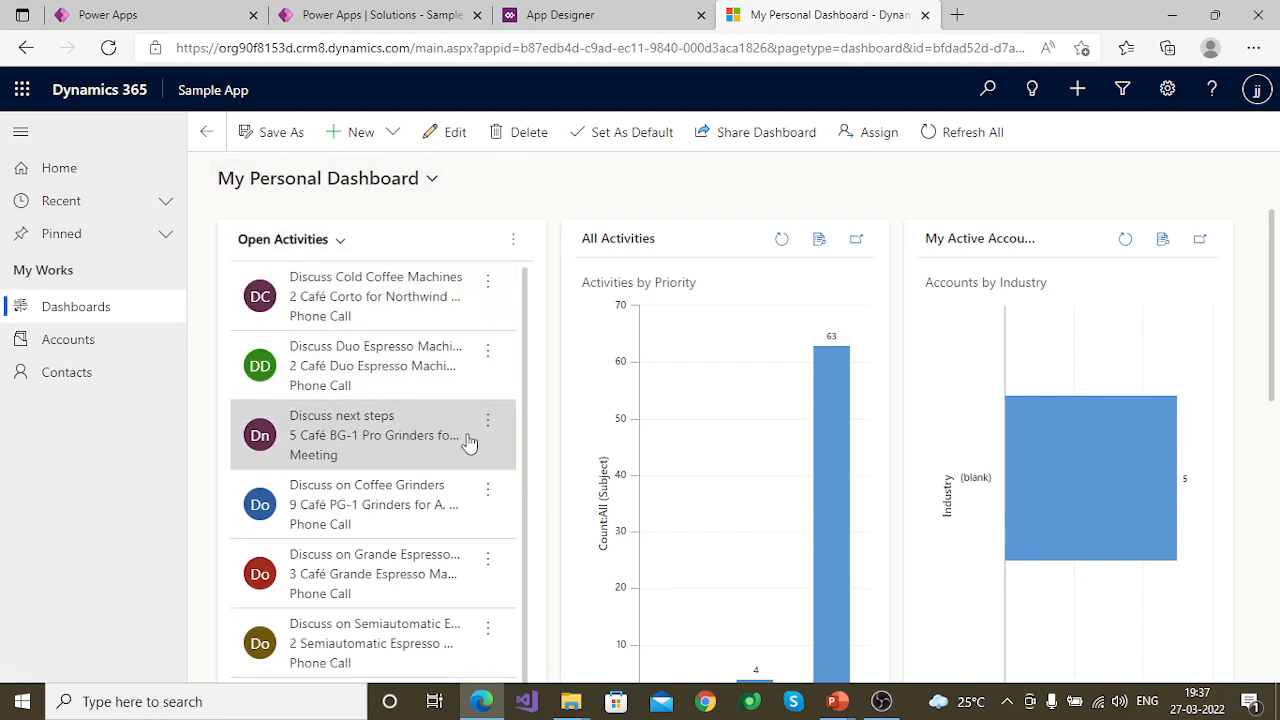
Examine the Open Activities list and the activities, accounts and leads charts on the saved dashboard.
scroll(469, 443, "down", 6)
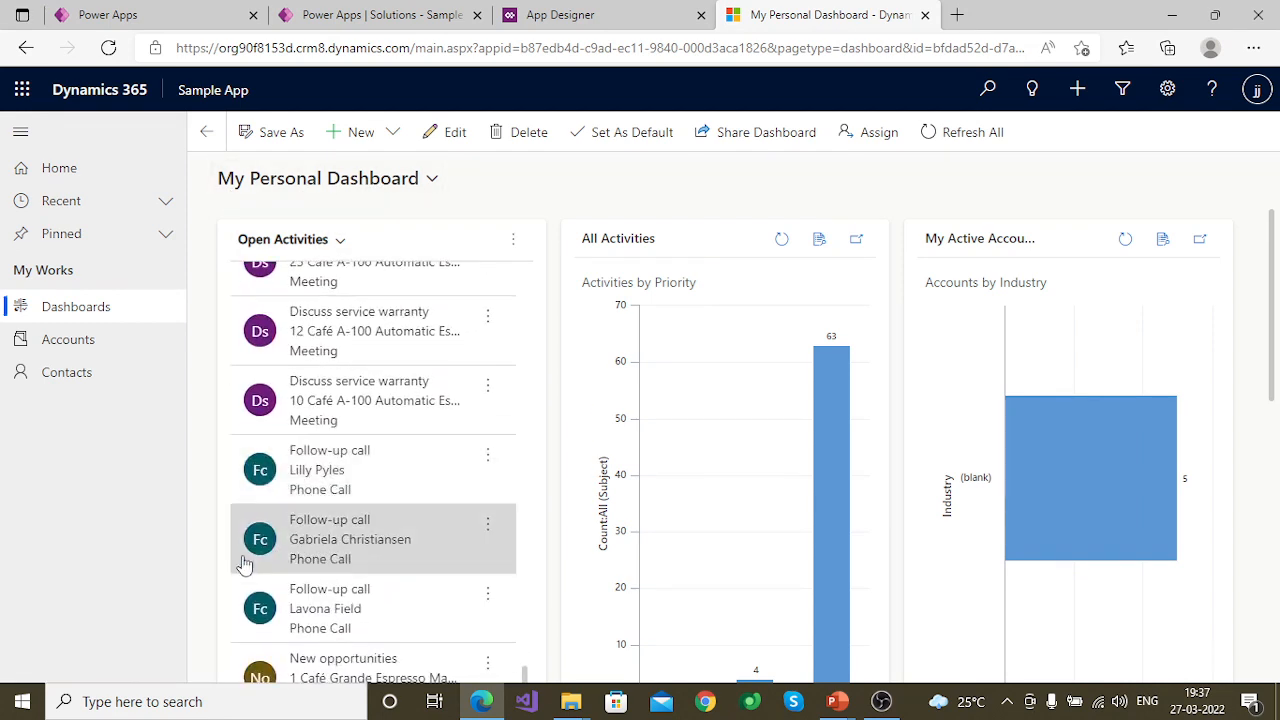
scroll(243, 563, "down", 5)
scroll(243, 563, "down", 5)
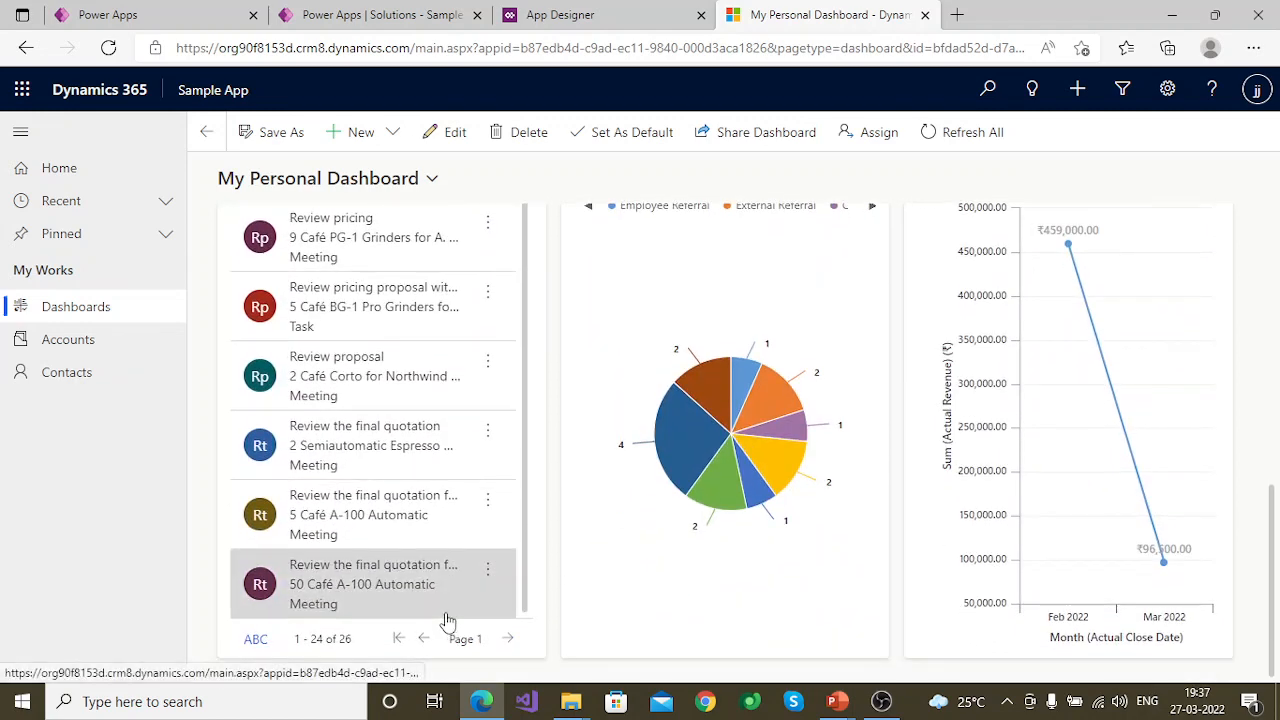
scroll(777, 463, "up", 5)
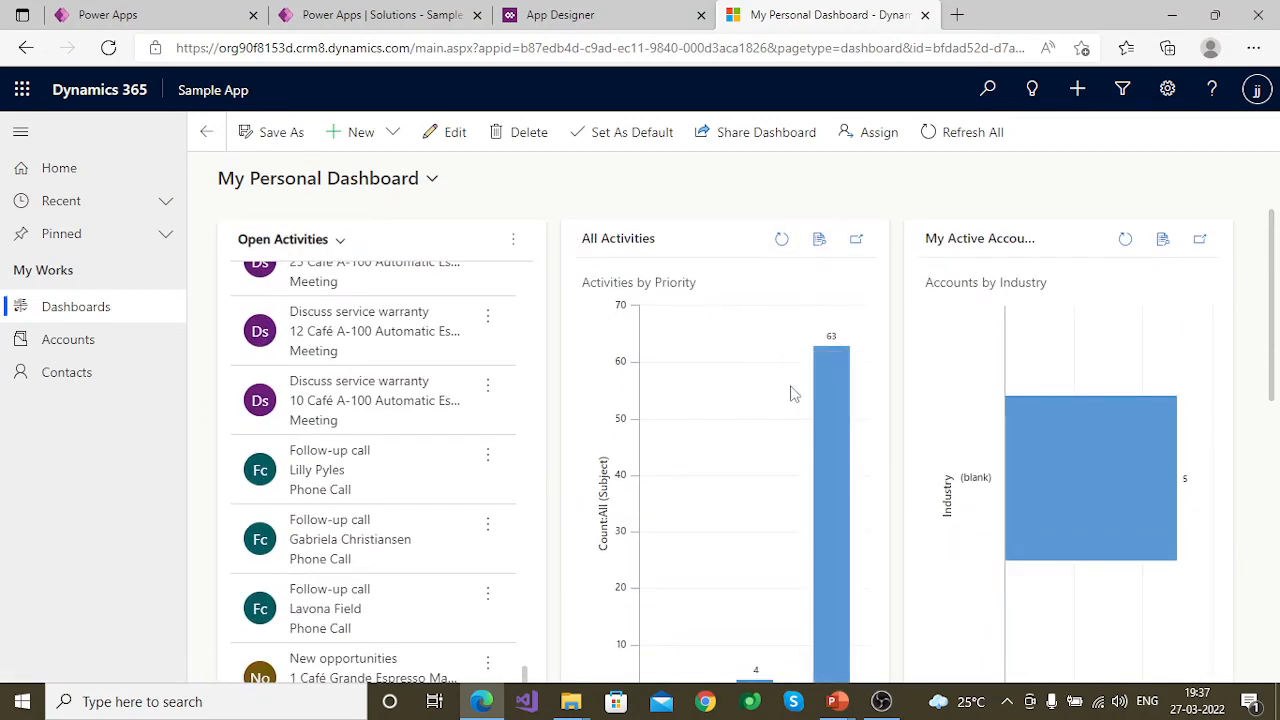
scroll(735, 440, "down", 2)
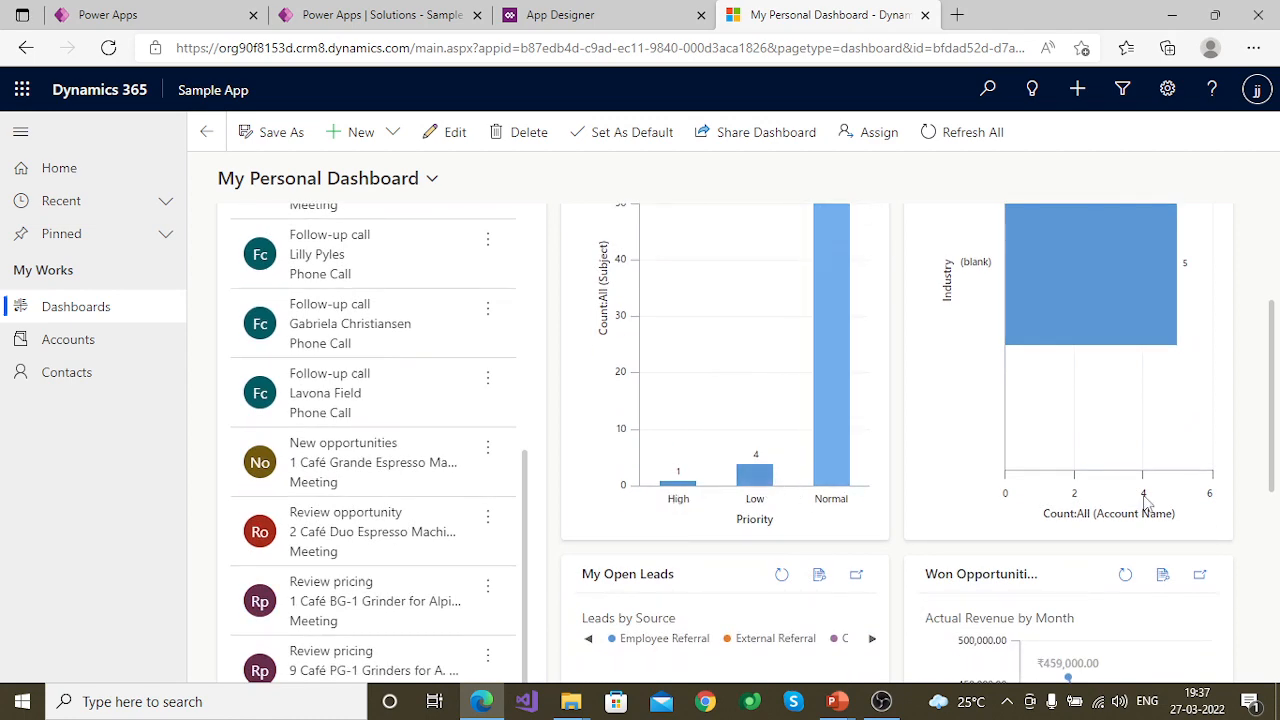
scroll(1119, 443, "up", 2)
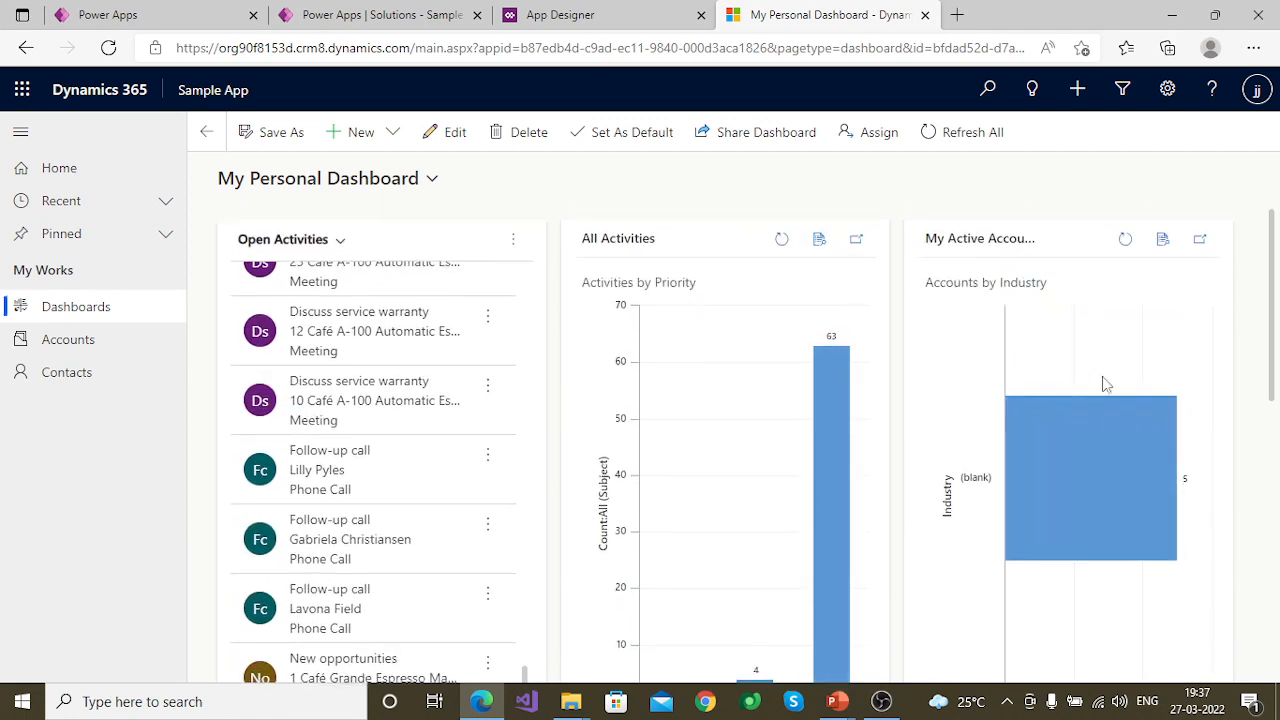
scroll(1117, 523, "down", 2)
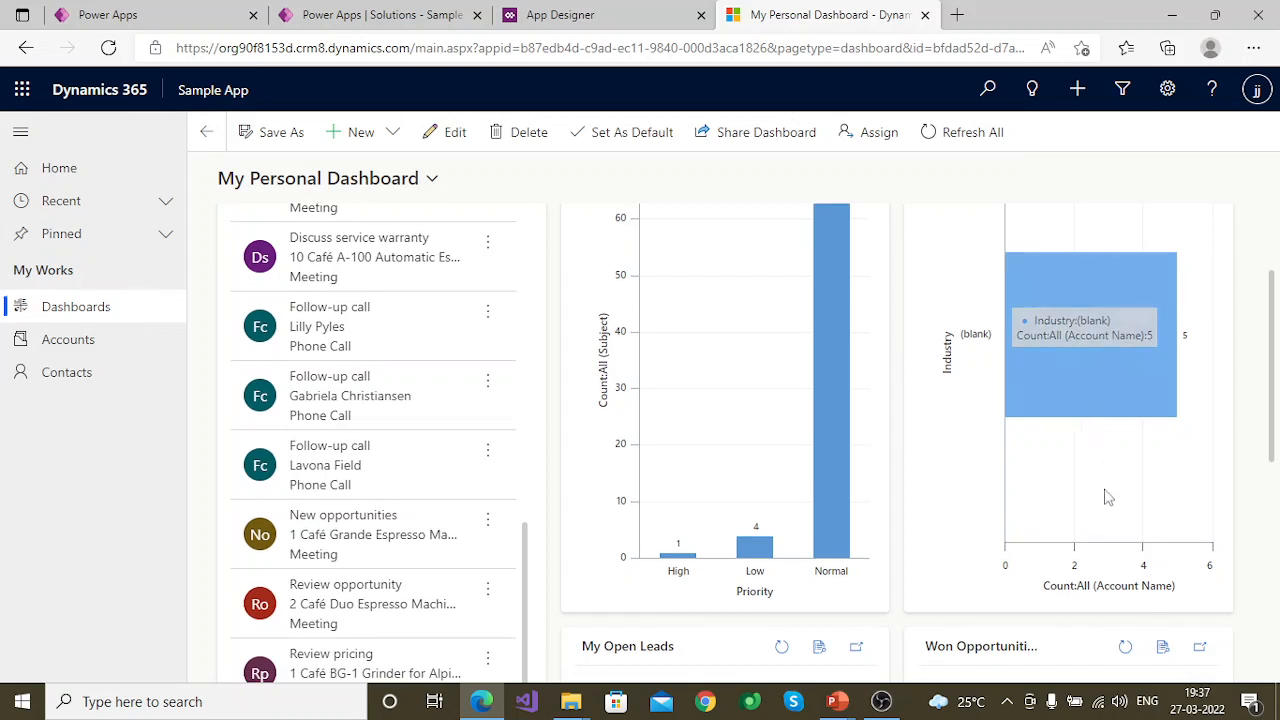
scroll(1108, 497, "down", 5)
scroll(837, 466, "down", 1)
scroll(837, 466, "up", 1)
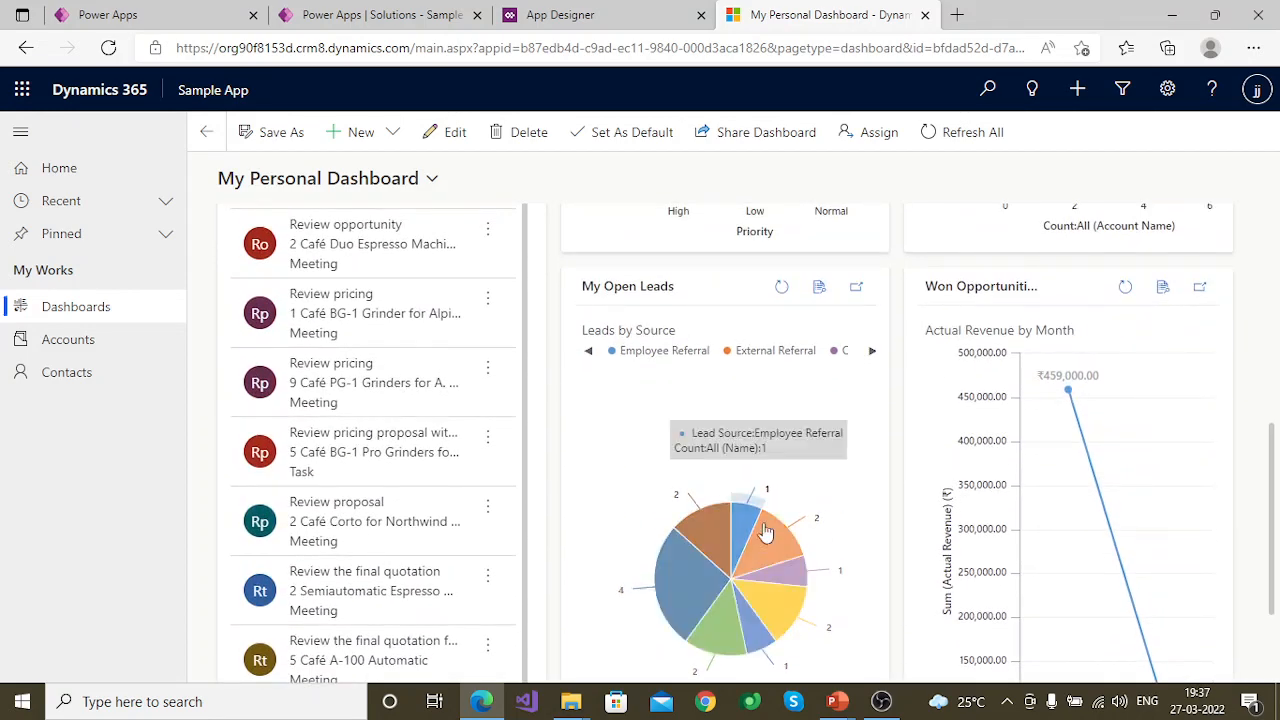
Examine the Actual Revenue by Month chart for Won Opportunities, including the values of its February and March points.
scroll(698, 395, "down", 2)
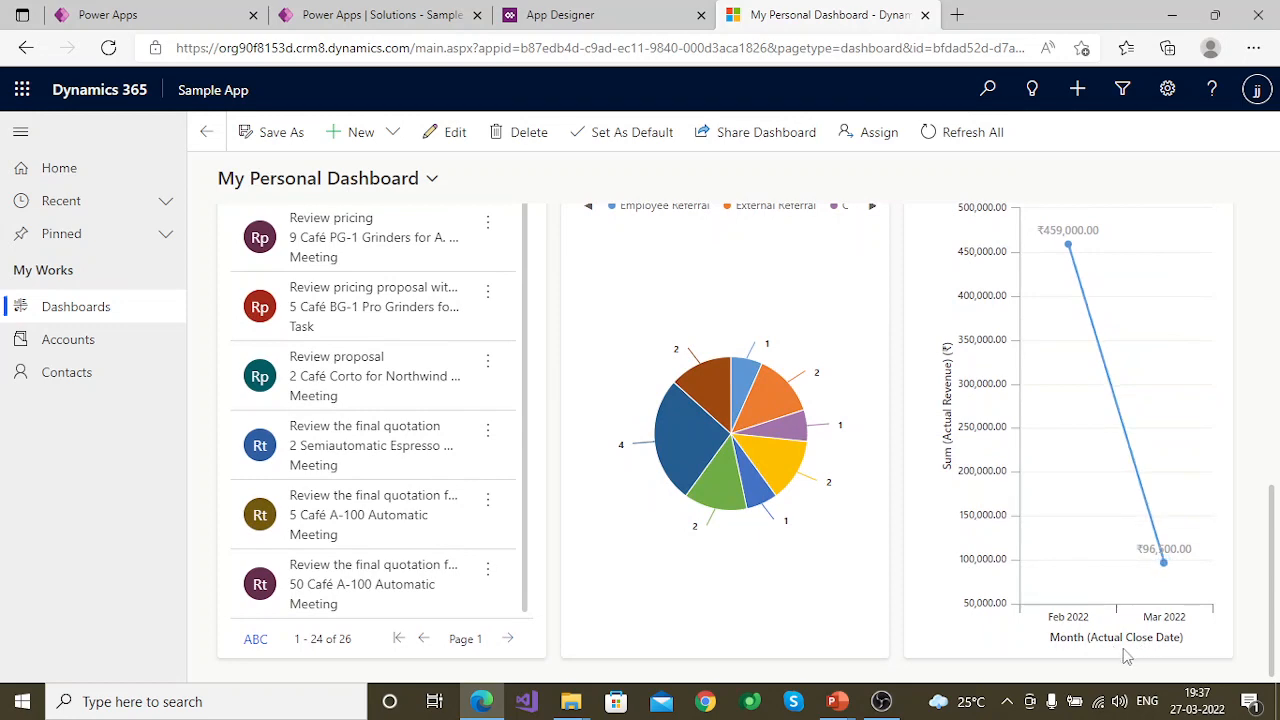
scroll(1130, 585, "up", 2)
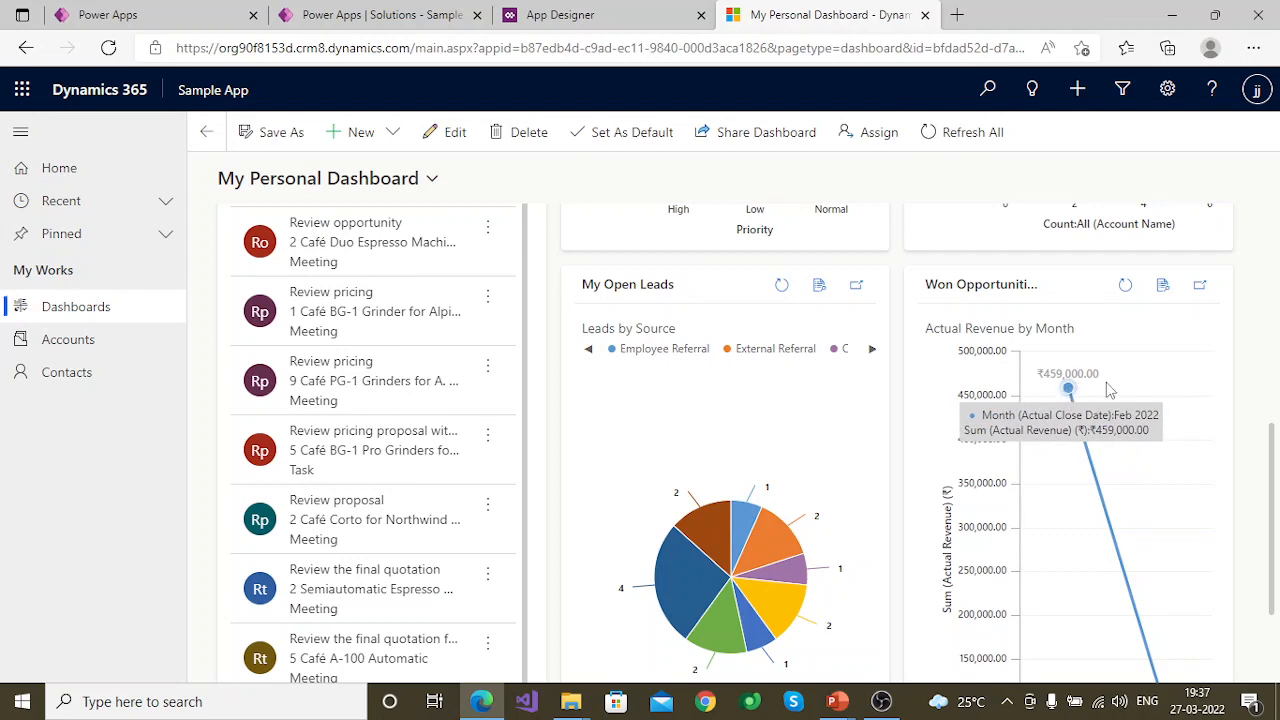
scroll(1150, 520, "down", 2)
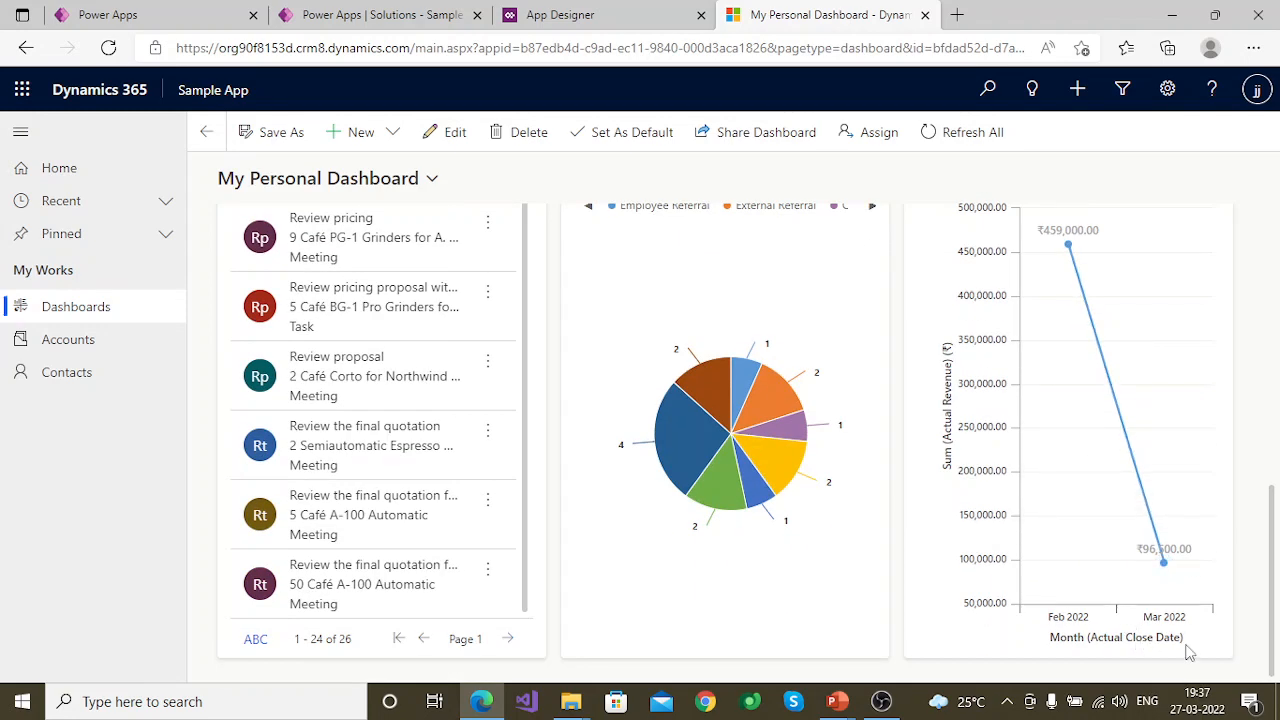
mouse_move(1193, 585)
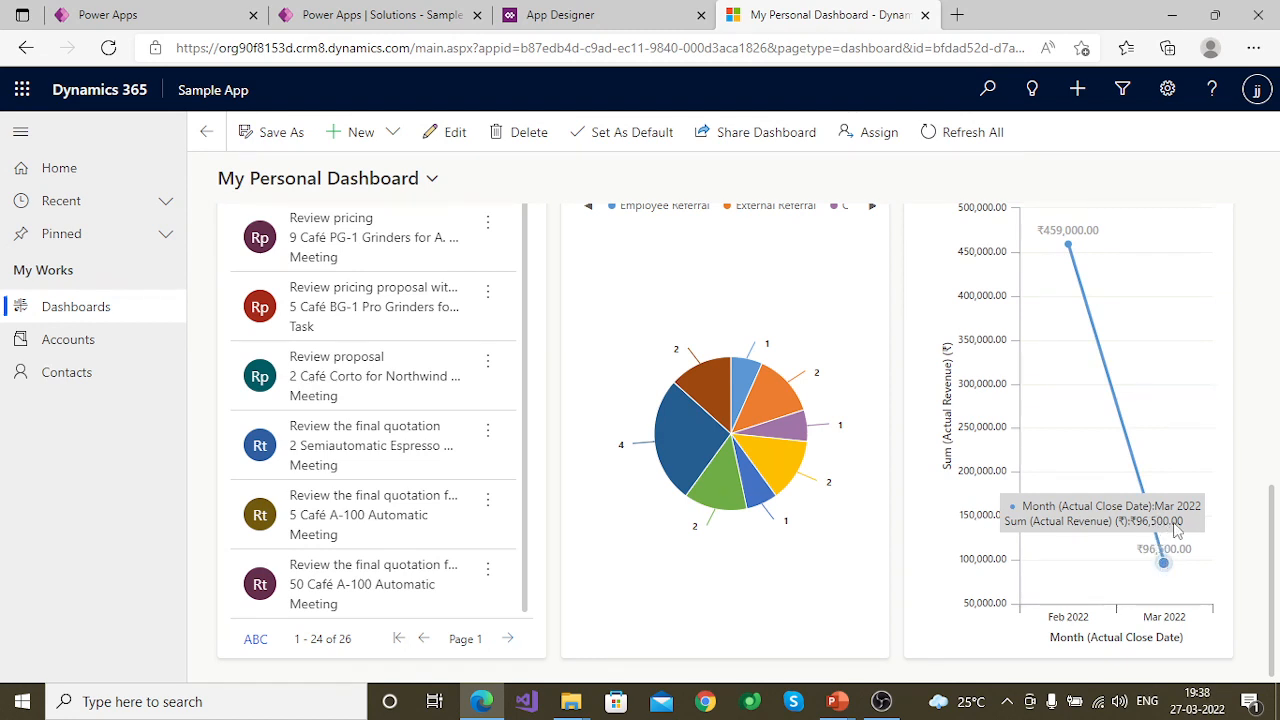
scroll(1172, 578, "up", 3)
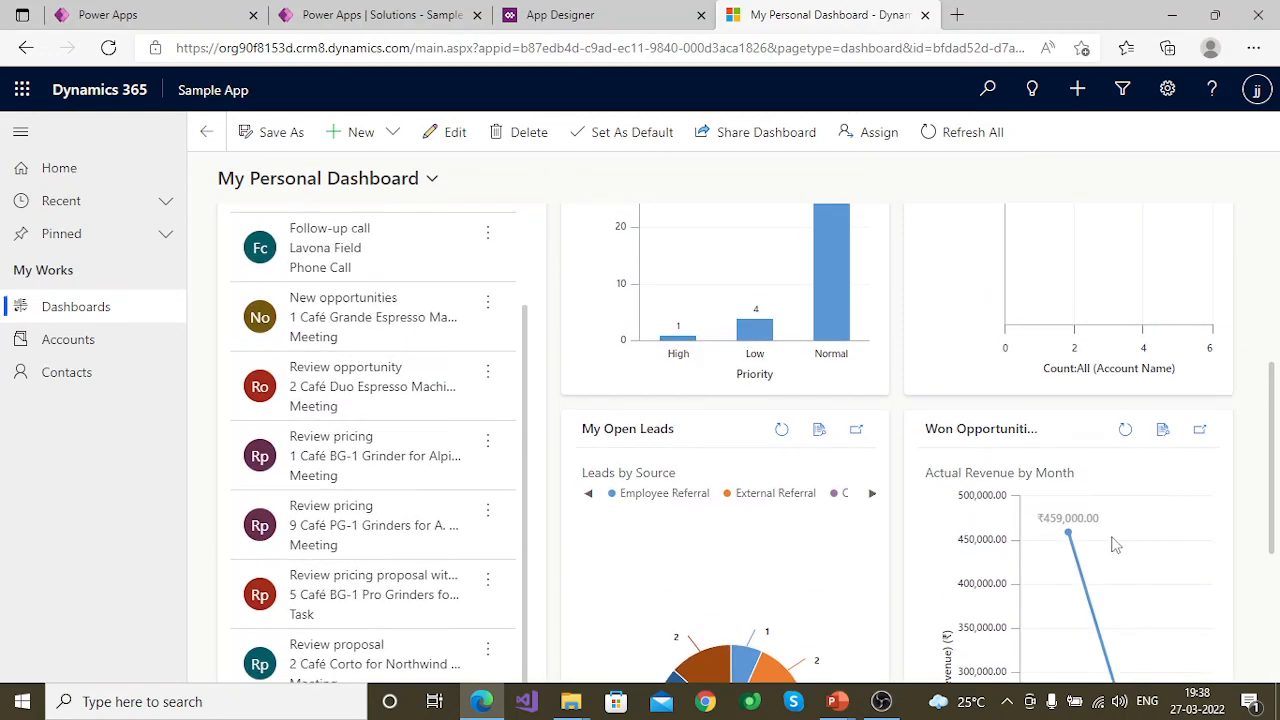
mouse_move(1066, 532)
scroll(1066, 530, "down", 3)
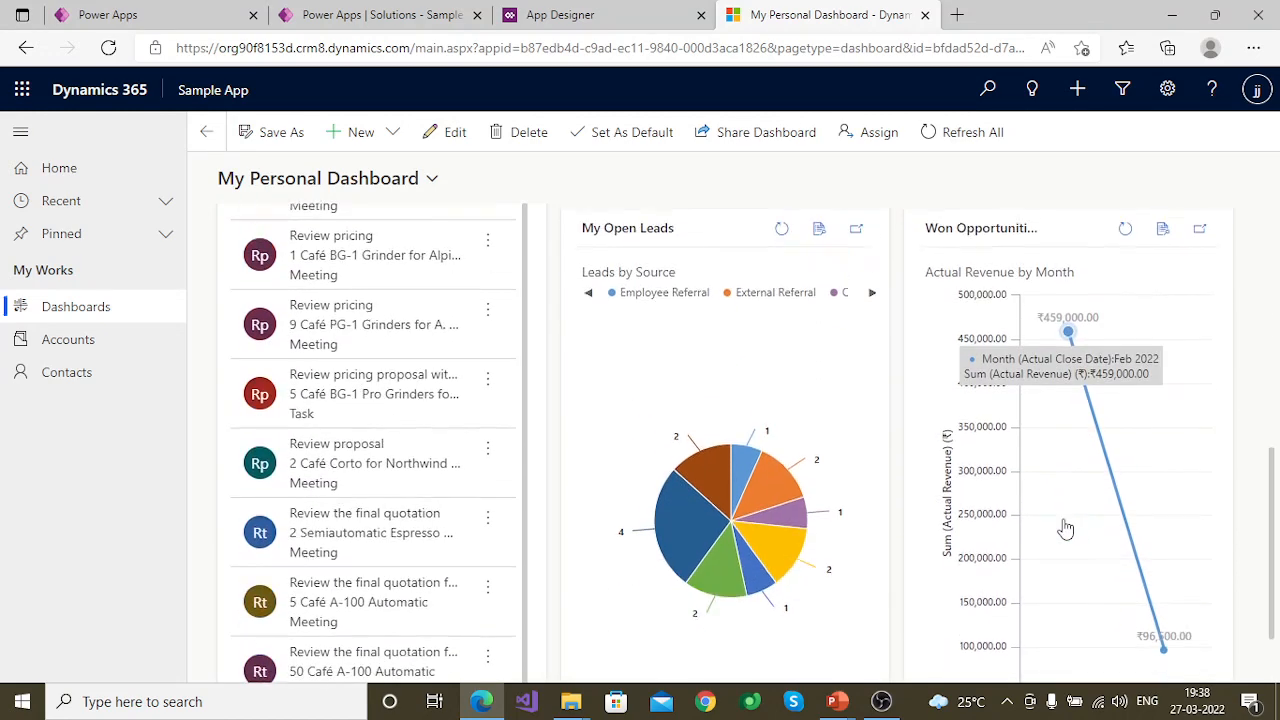
scroll(1100, 643, "up", 6)
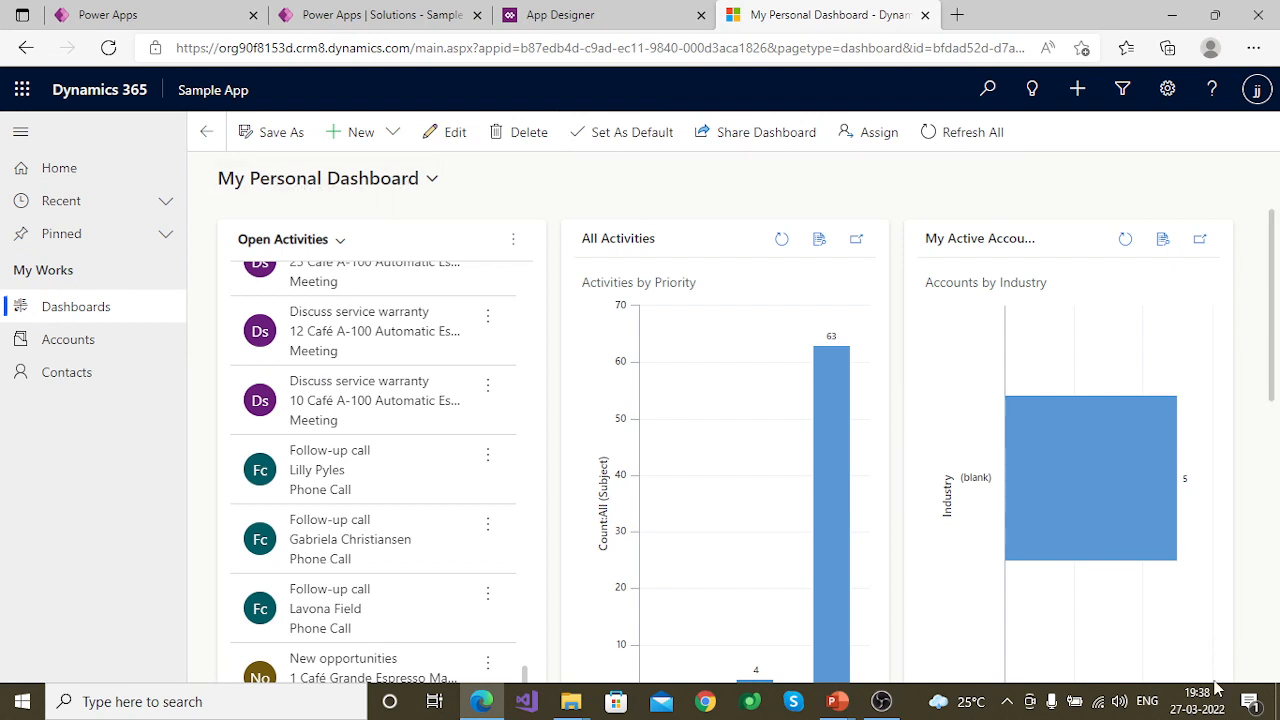
Share My Personal Dashboard with another user, looked up by first name, with Read permission.
left_click(778, 152)
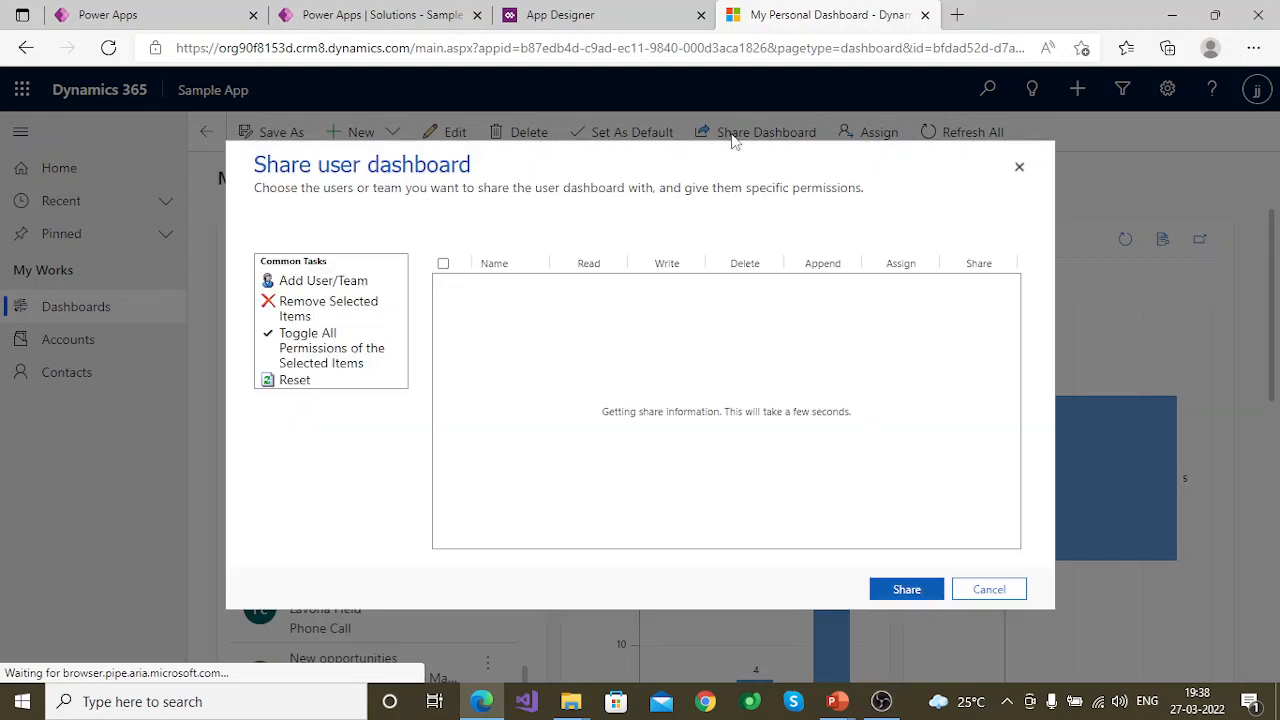
left_click(336, 282)
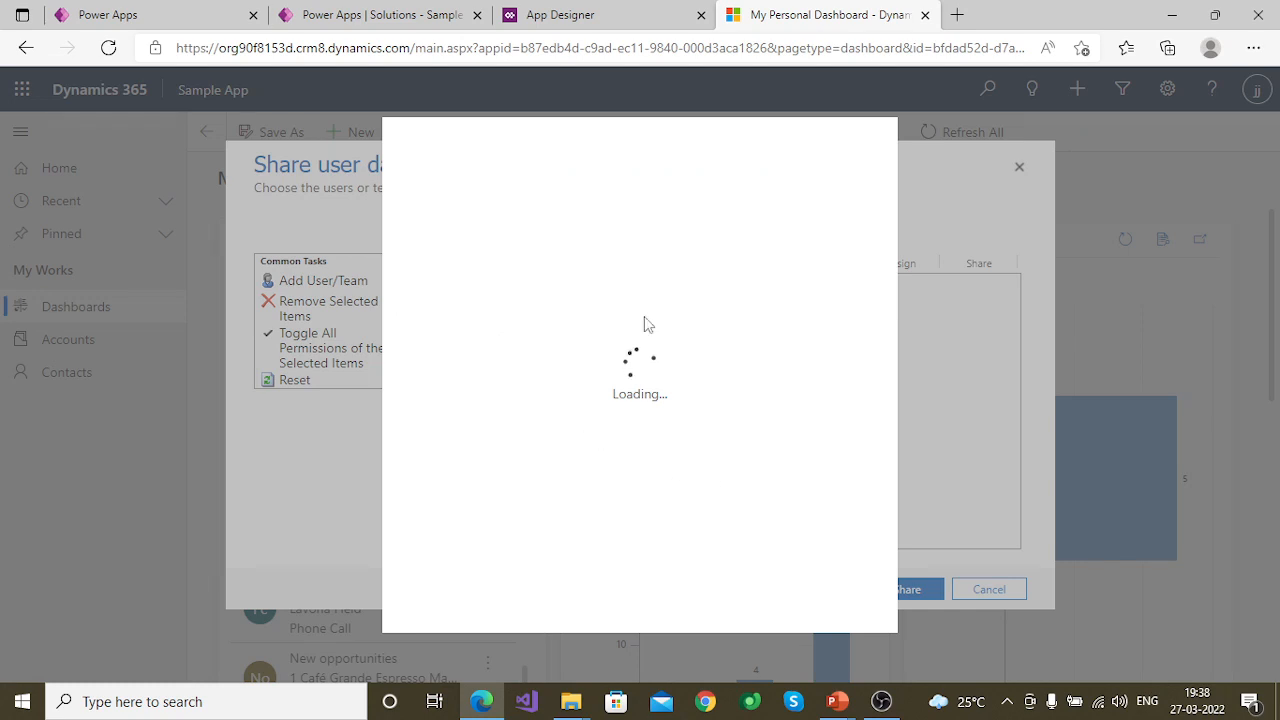
left_click(566, 256)
type("suraj")
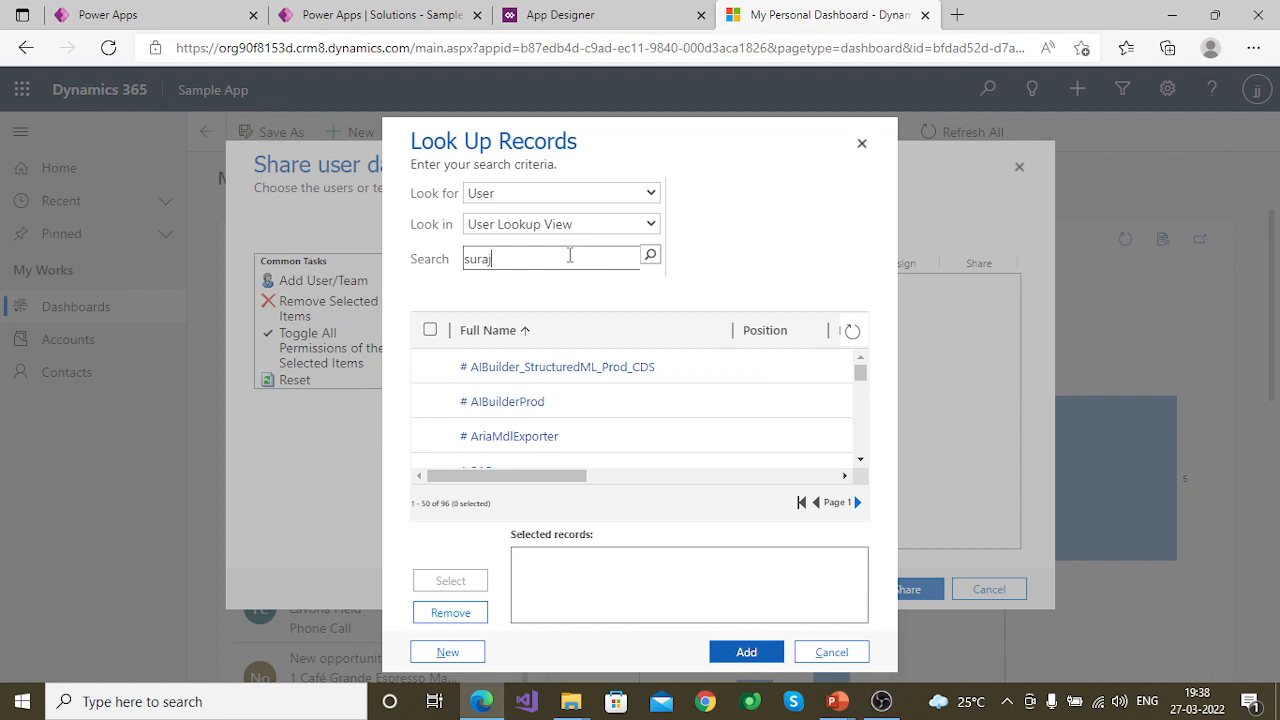
key("Return")
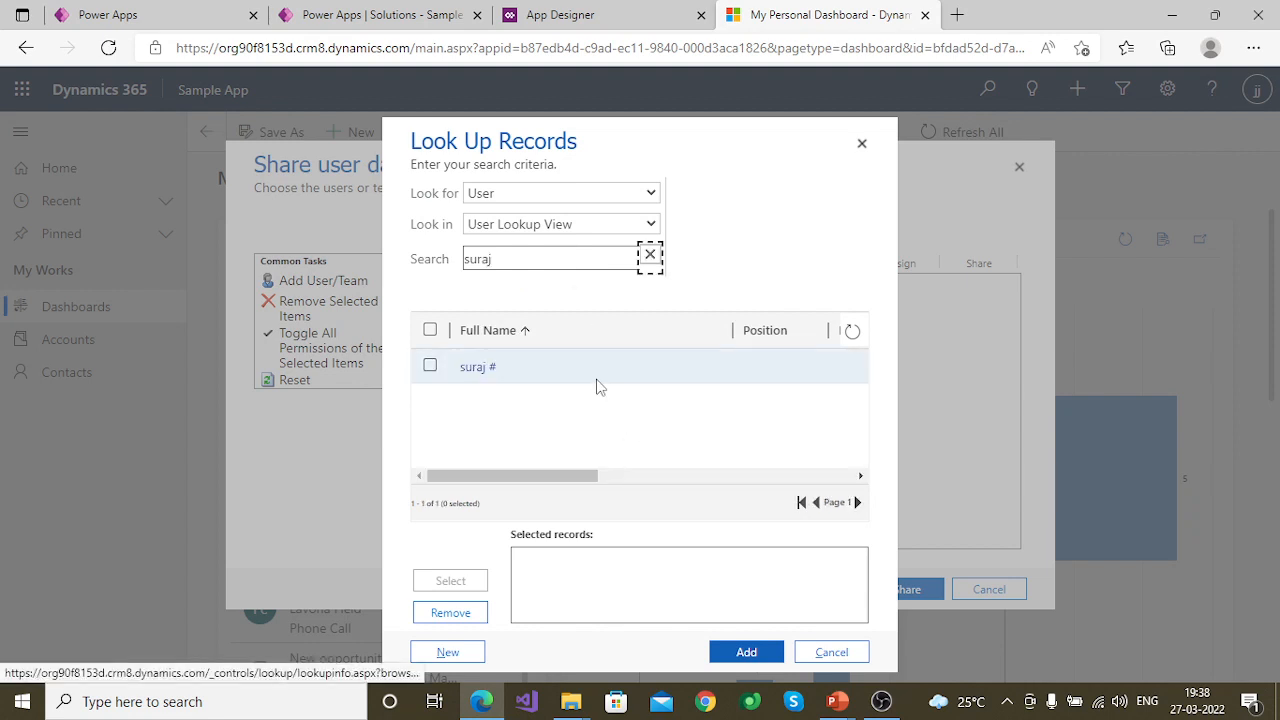
double_click(596, 372)
left_click(746, 652)
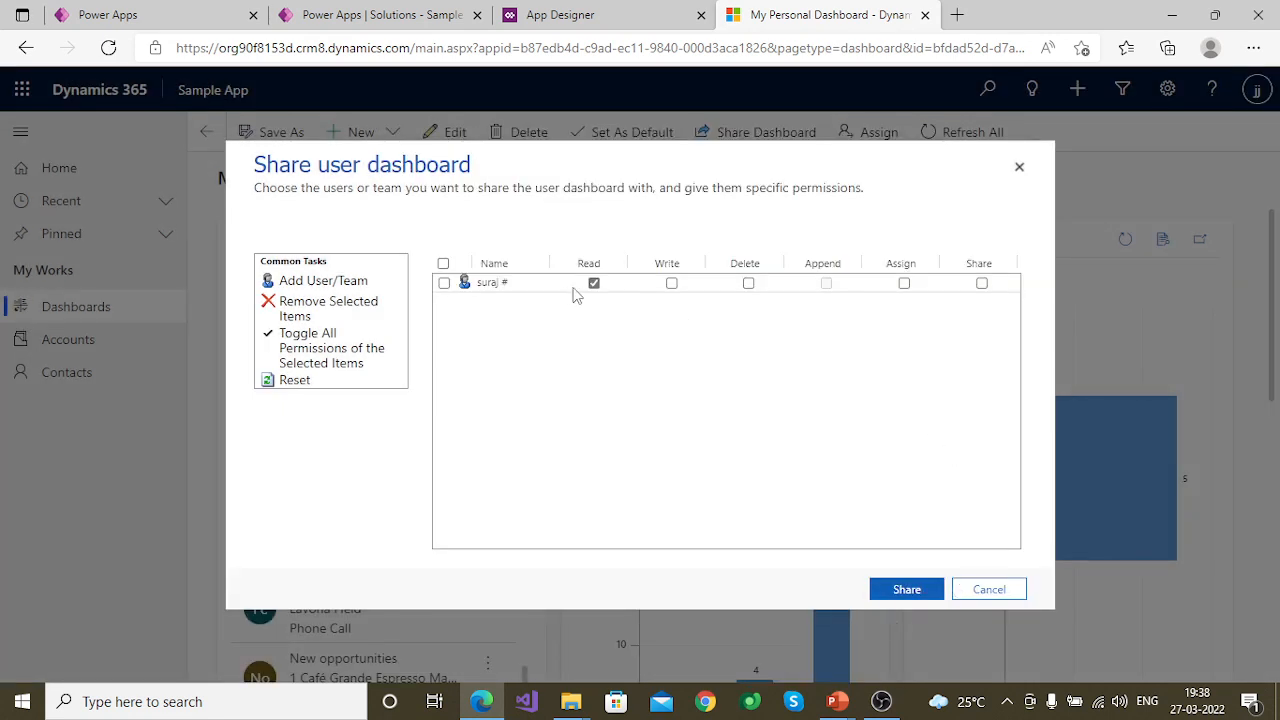
left_click(443, 284)
left_click(907, 589)
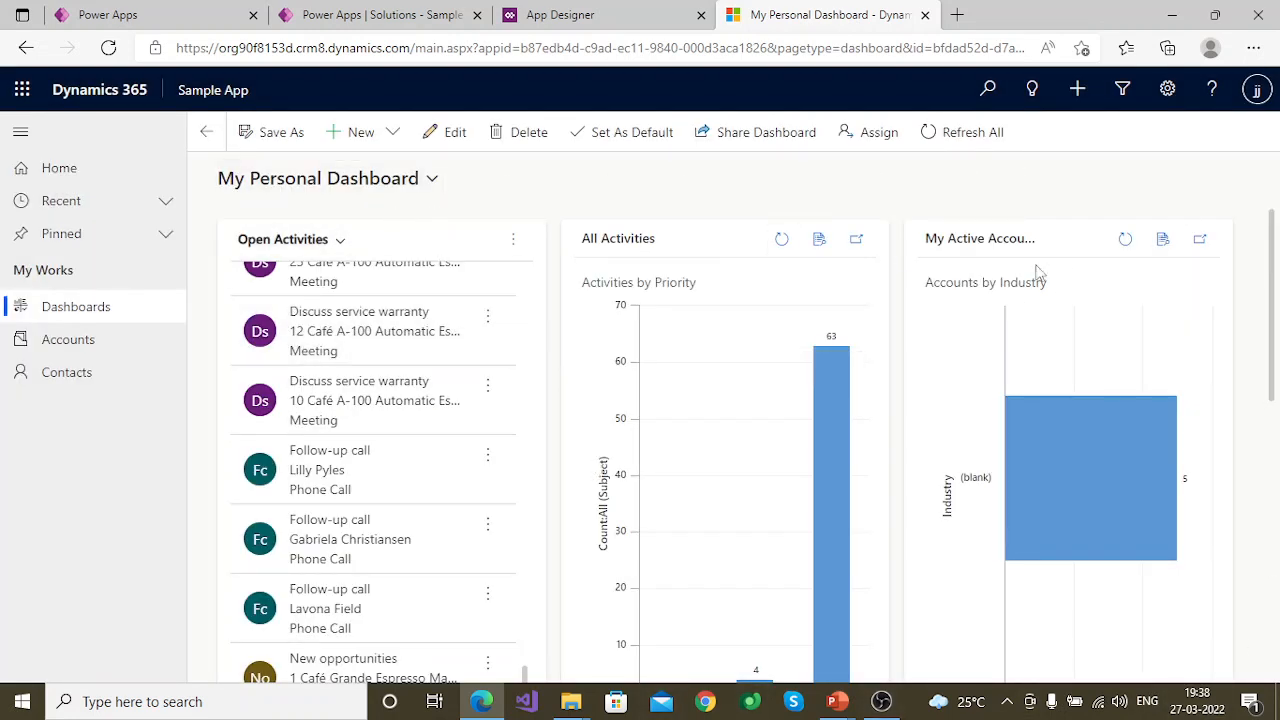
Review the dashboards offered under My Dashboards and System Dashboards, keeping My Personal Dashboard open.
left_click(357, 180)
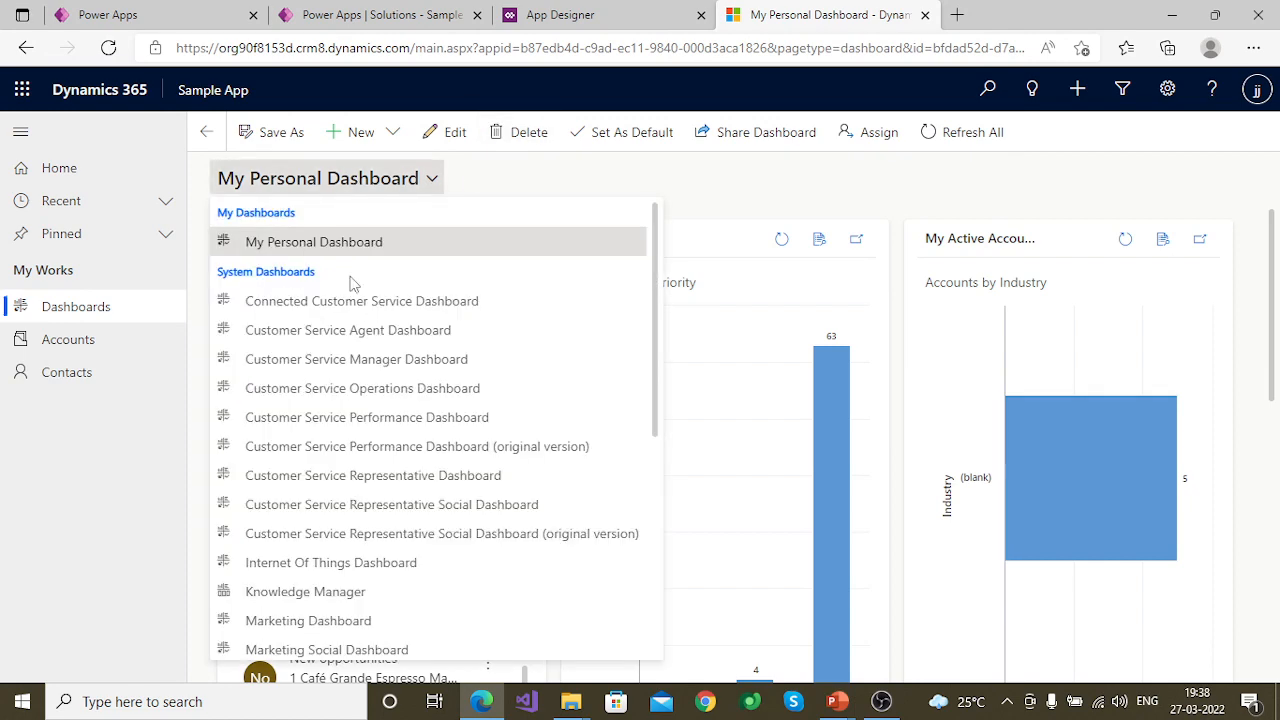
scroll(414, 537, "down", 2)
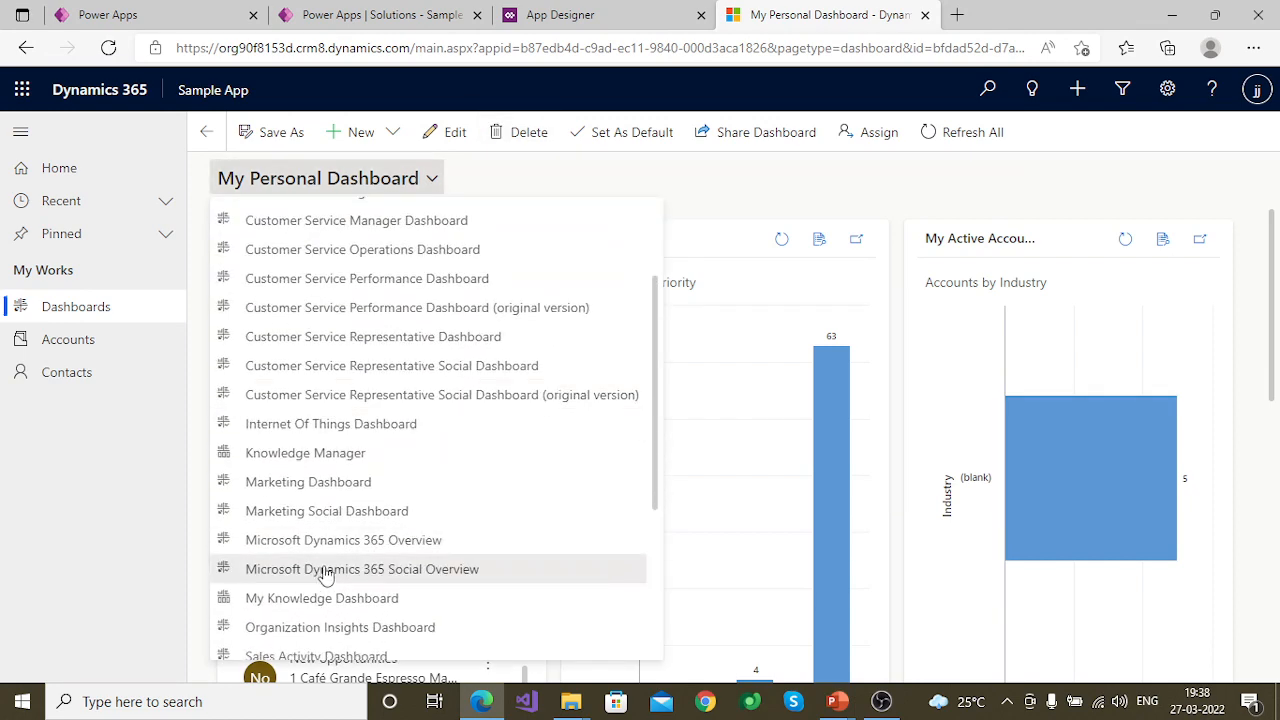
scroll(340, 545, "down", 1)
scroll(440, 500, "up", 3)
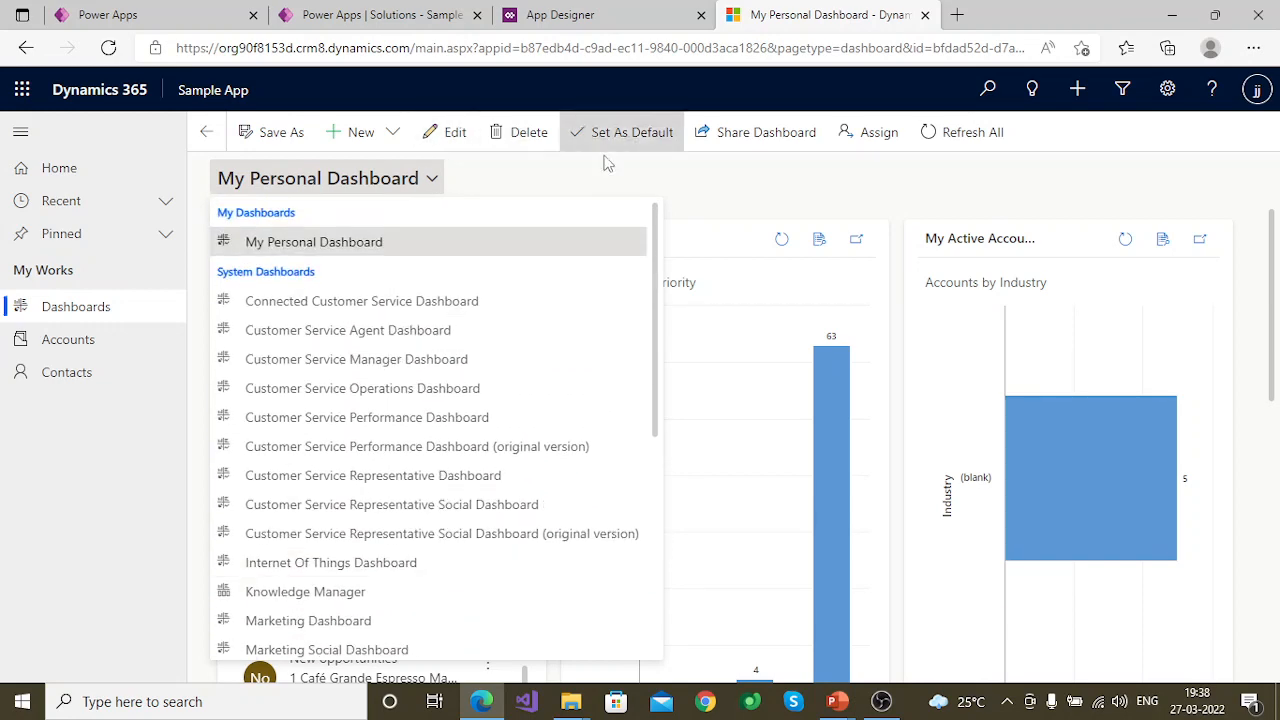
left_click(627, 180)
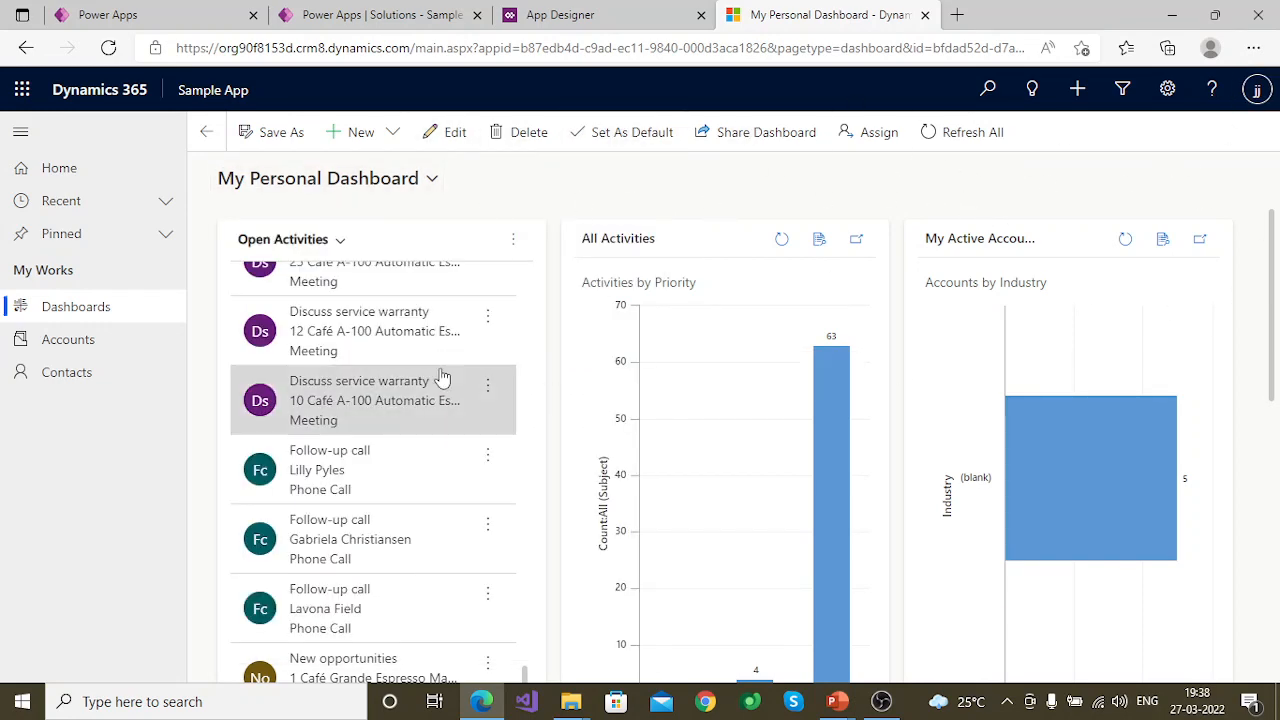
Include all dashboards in the Sample App in the App Designer and save the app.
left_click(583, 15)
left_click(380, 20)
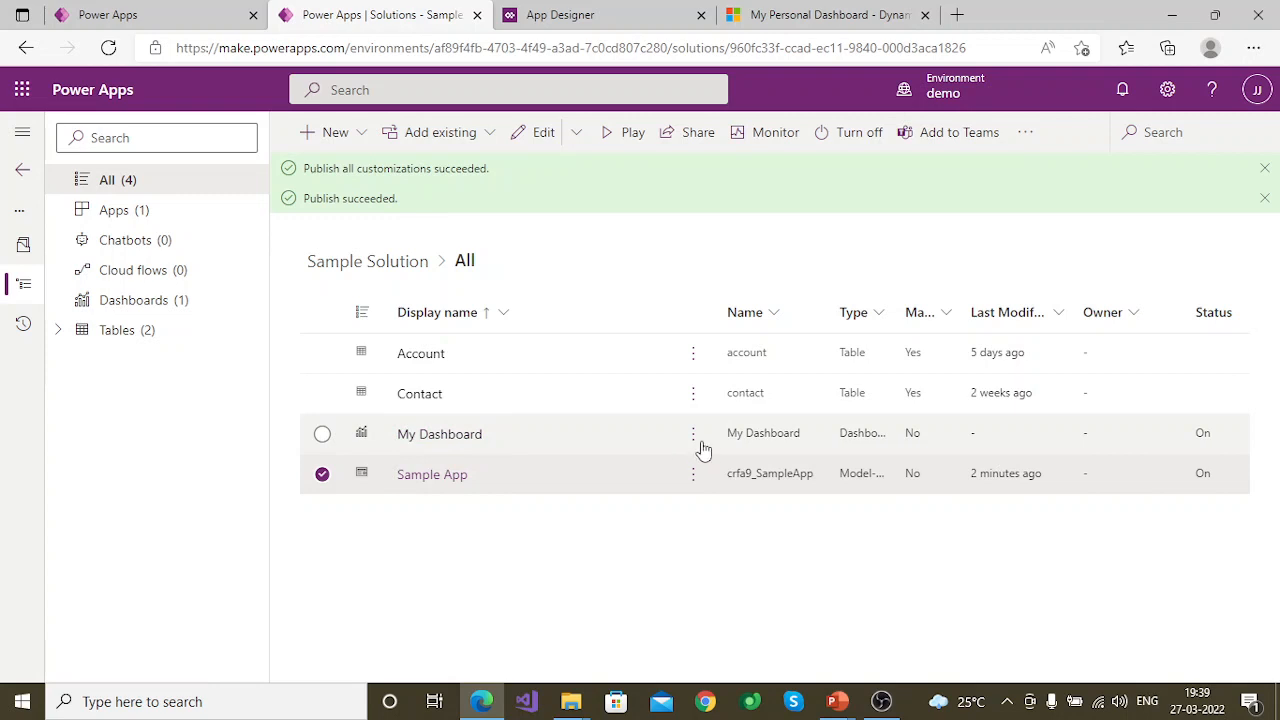
left_click(452, 474)
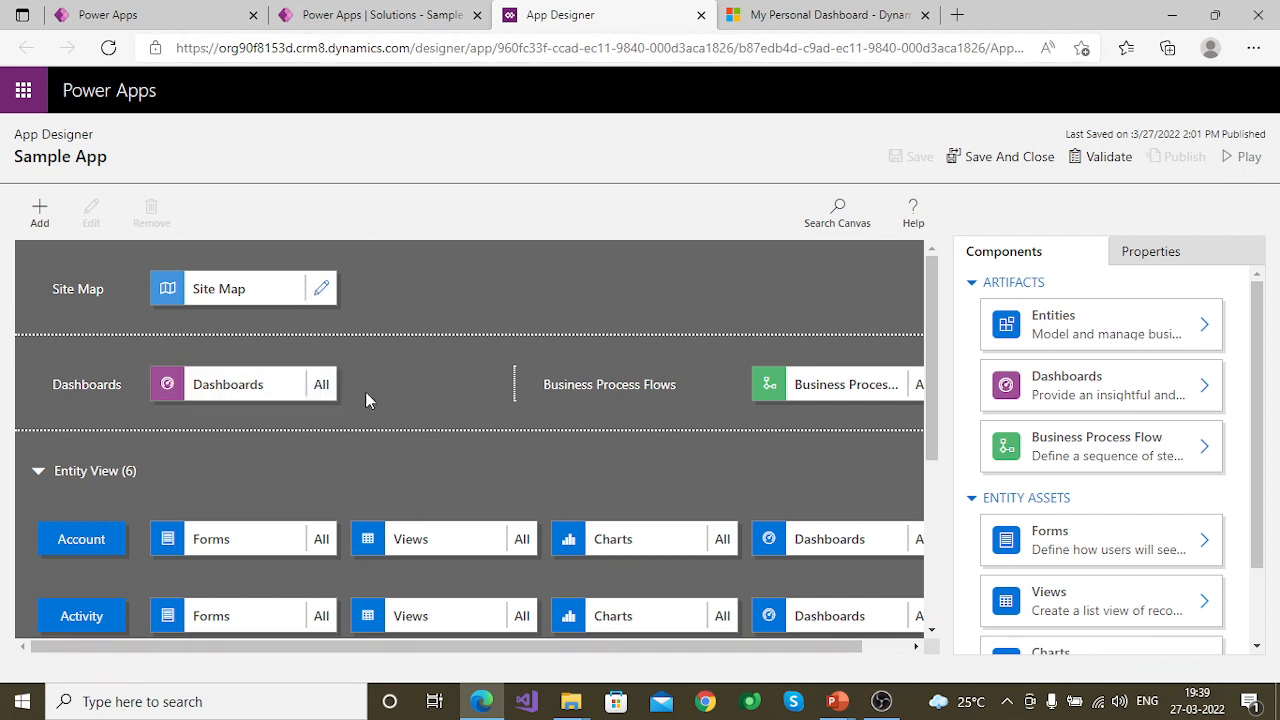
left_click(1147, 400)
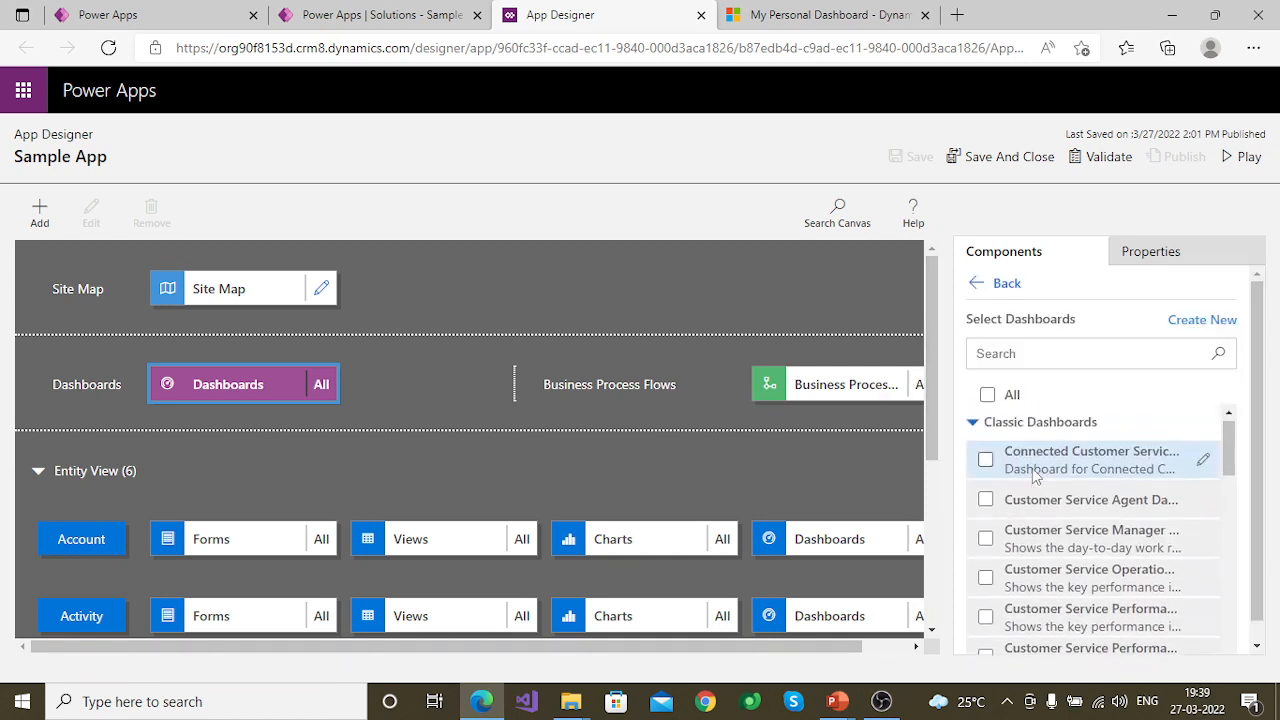
left_click(987, 395)
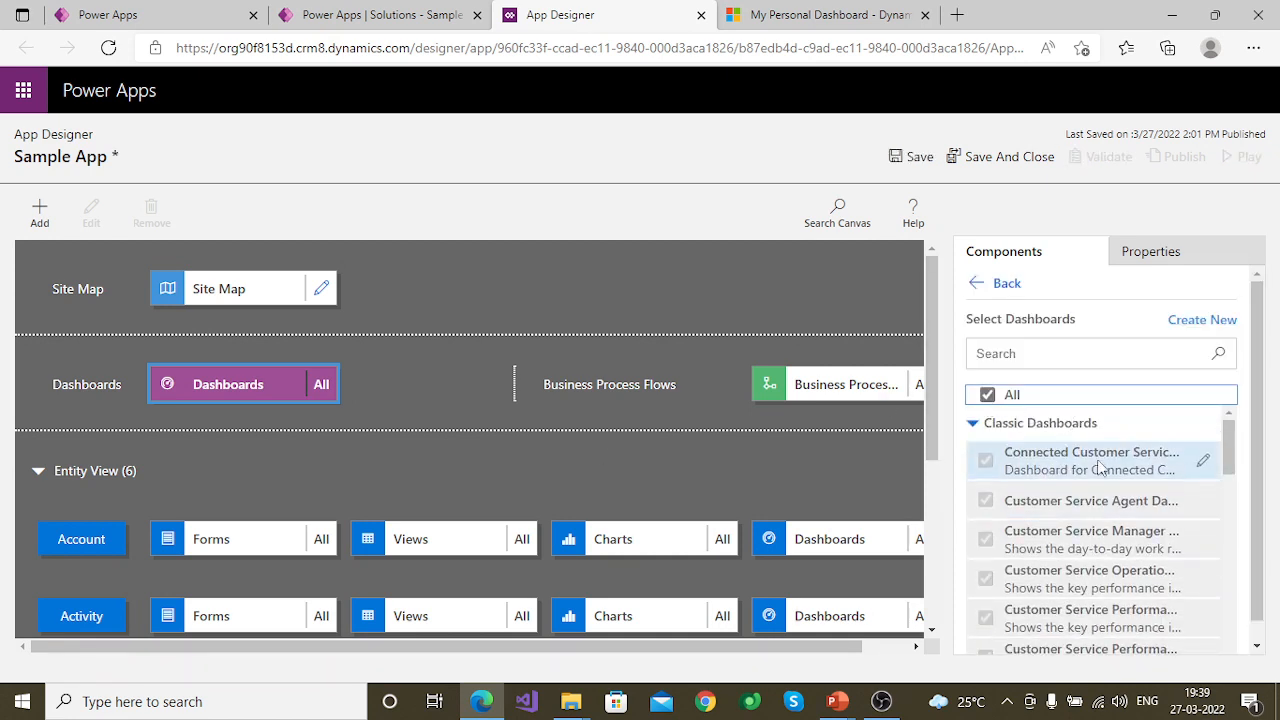
left_click(912, 160)
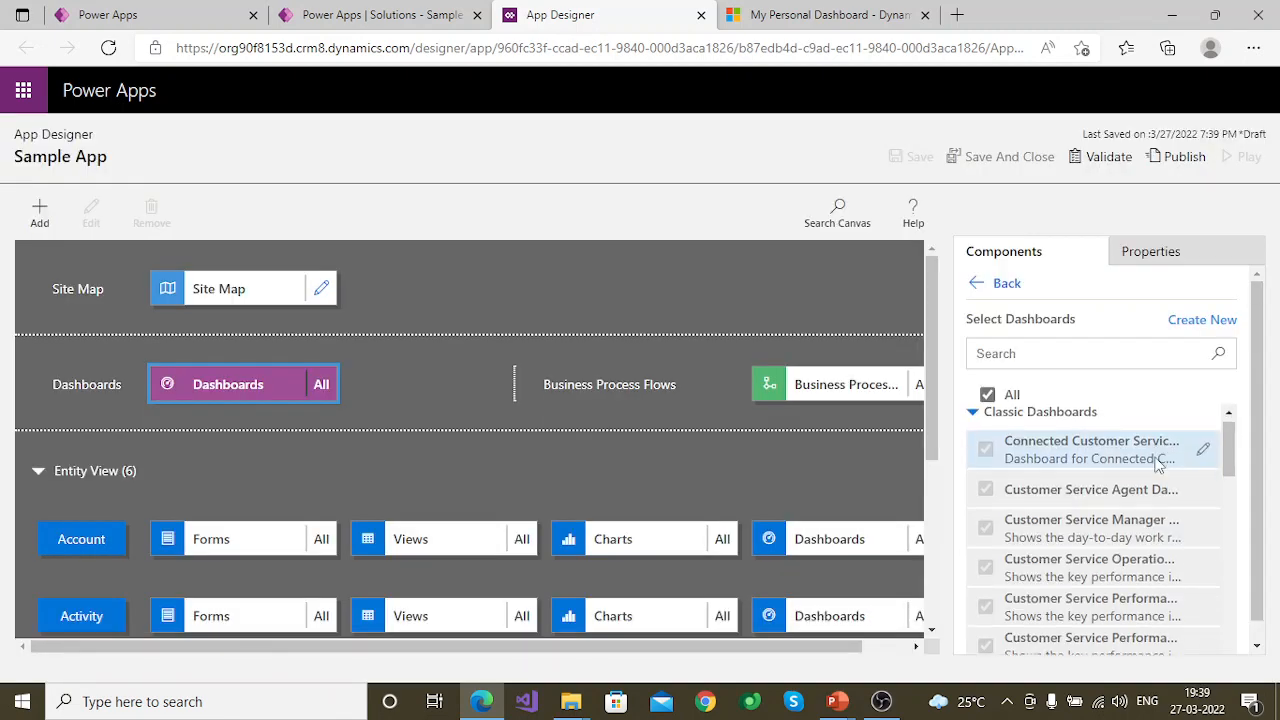
Check the included classic dashboards down to My Dashboard and publish the Sample App.
scroll(1157, 462, "down", 4)
scroll(1157, 462, "down", 2)
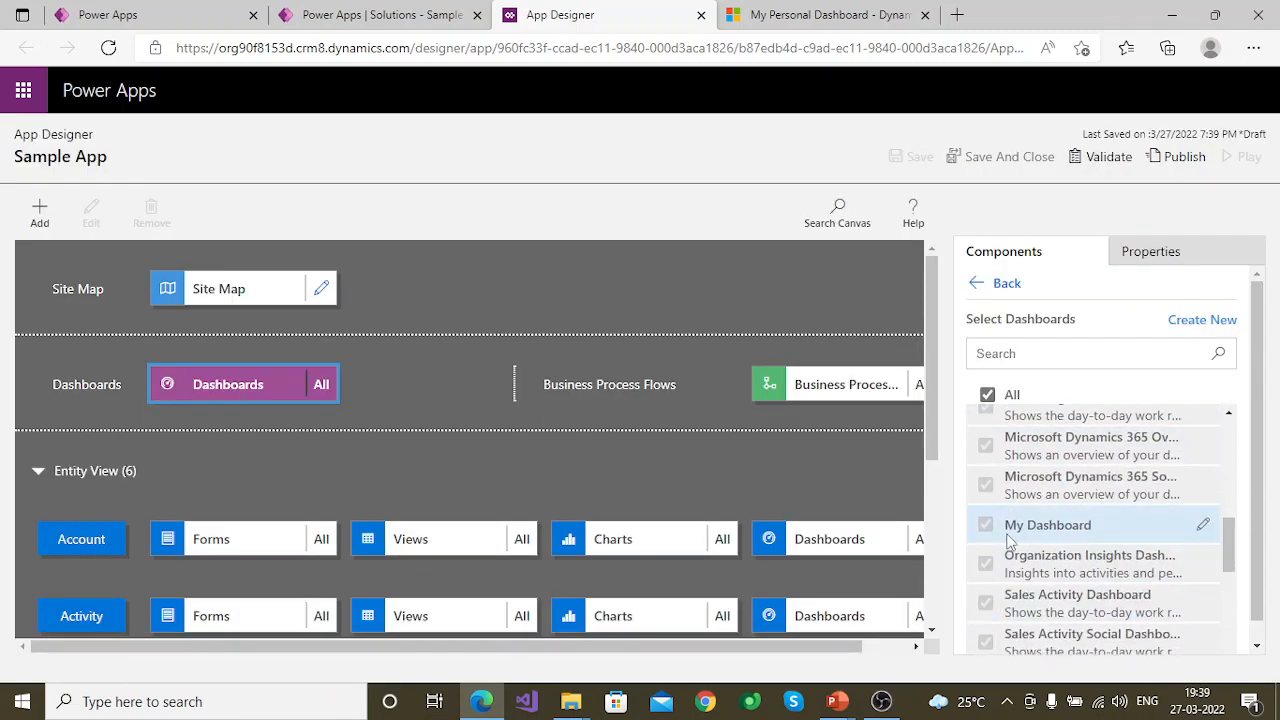
left_click(1180, 157)
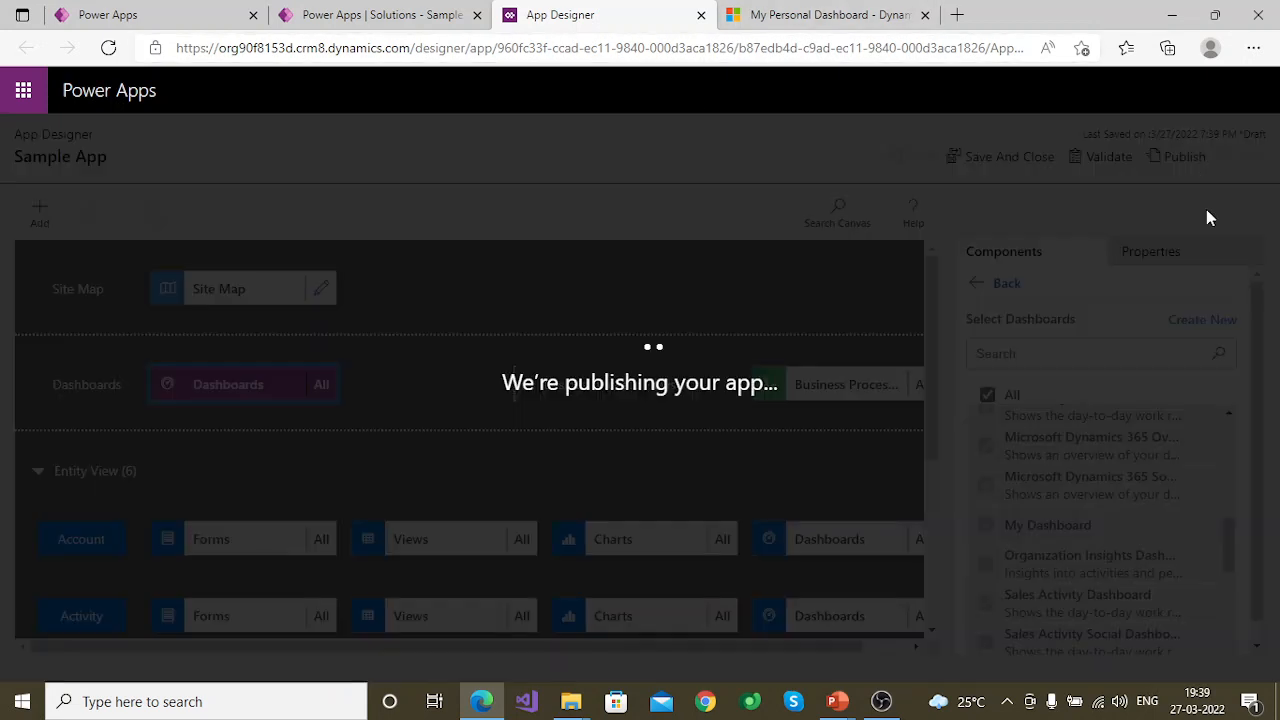
Return to My Personal Dashboard and examine the option for creating a Dynamics 365 dashboard and the activities, accounts, leads and revenue components.
left_click(813, 16)
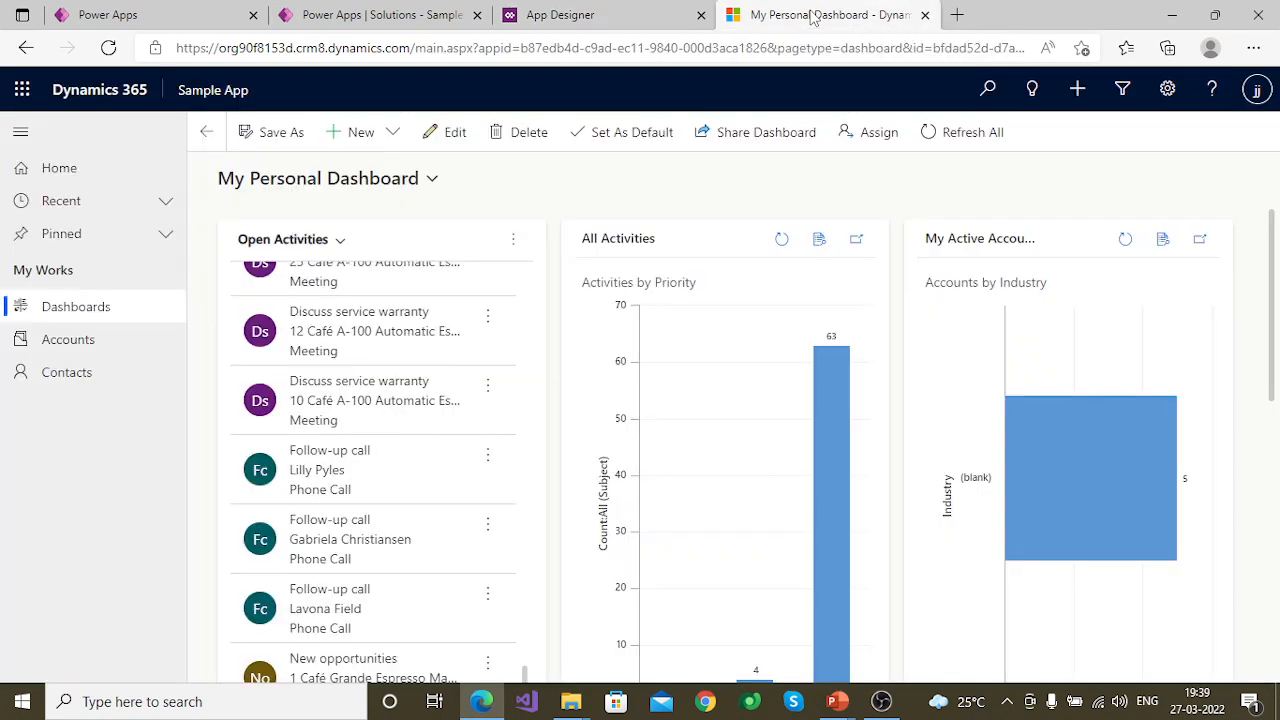
left_click(354, 133)
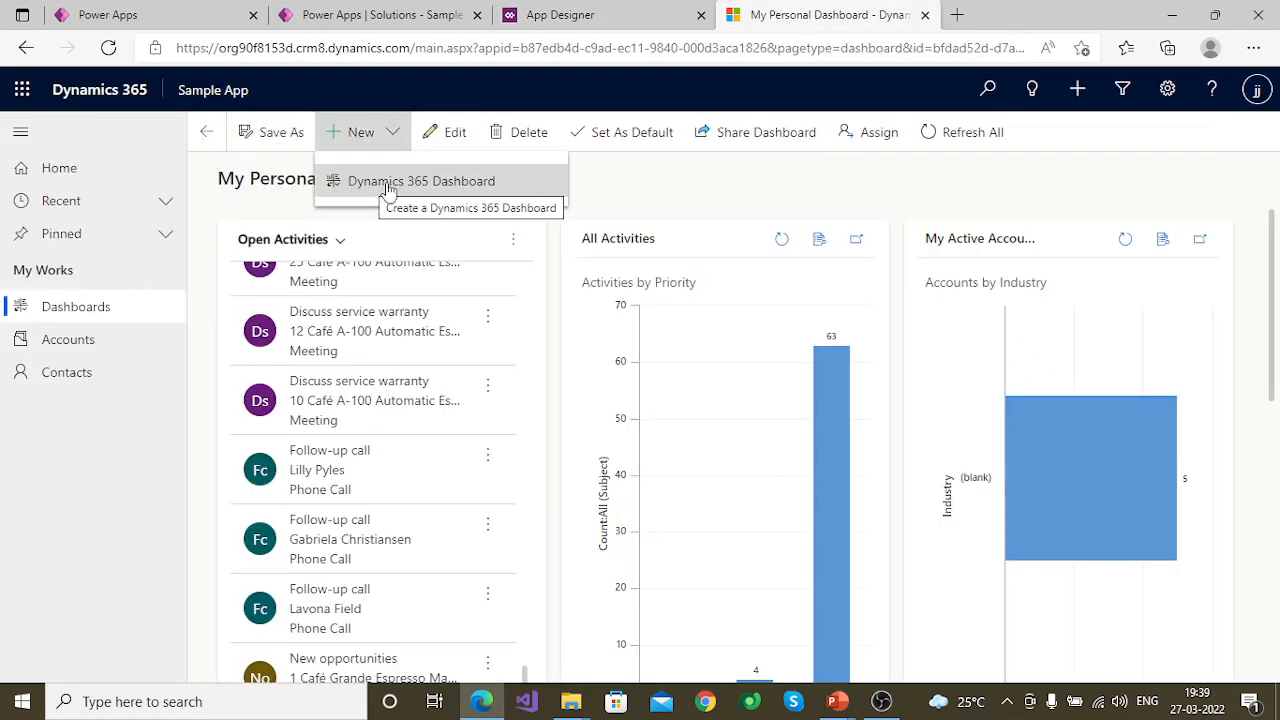
left_click(558, 190)
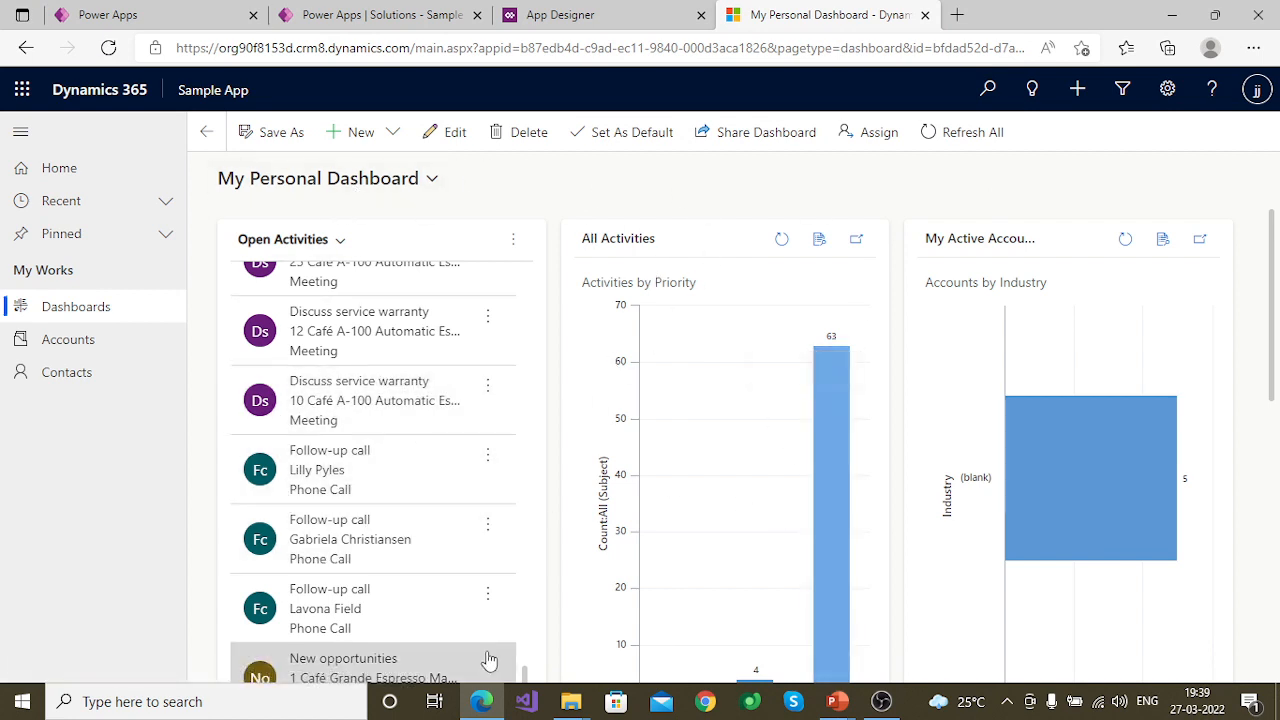
scroll(1200, 518, "down", 2)
scroll(1200, 518, "down", 4)
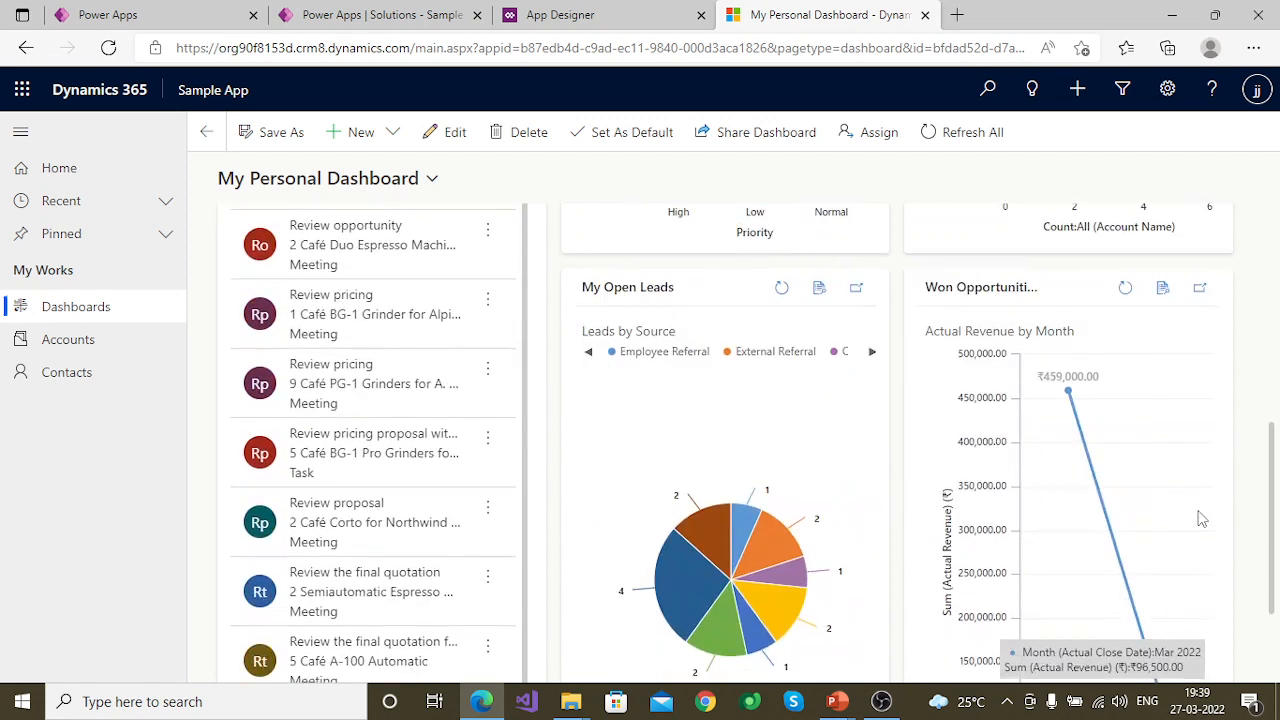
scroll(1200, 518, "up", 6)
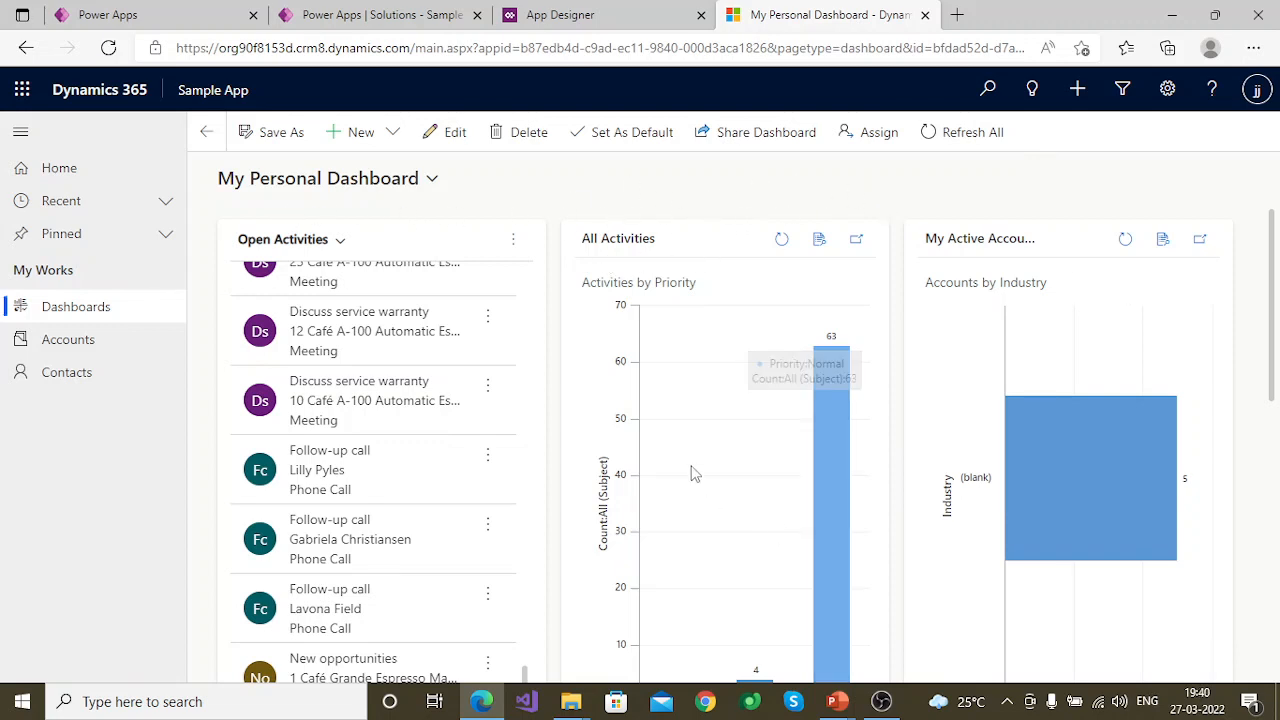
scroll(691, 471, "down", 5)
scroll(706, 480, "up", 5)
Play the published Sample App from the App Designer and look through the dashboards it offers.
left_click(627, 15)
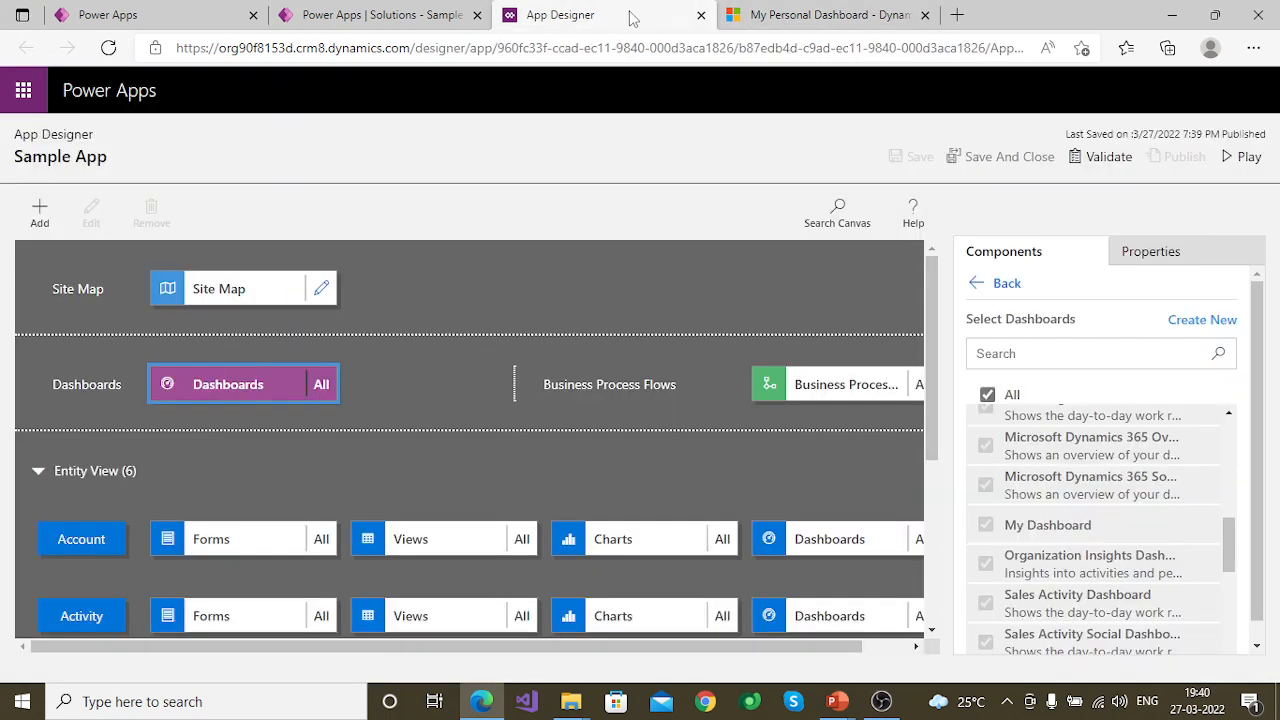
left_click(1250, 162)
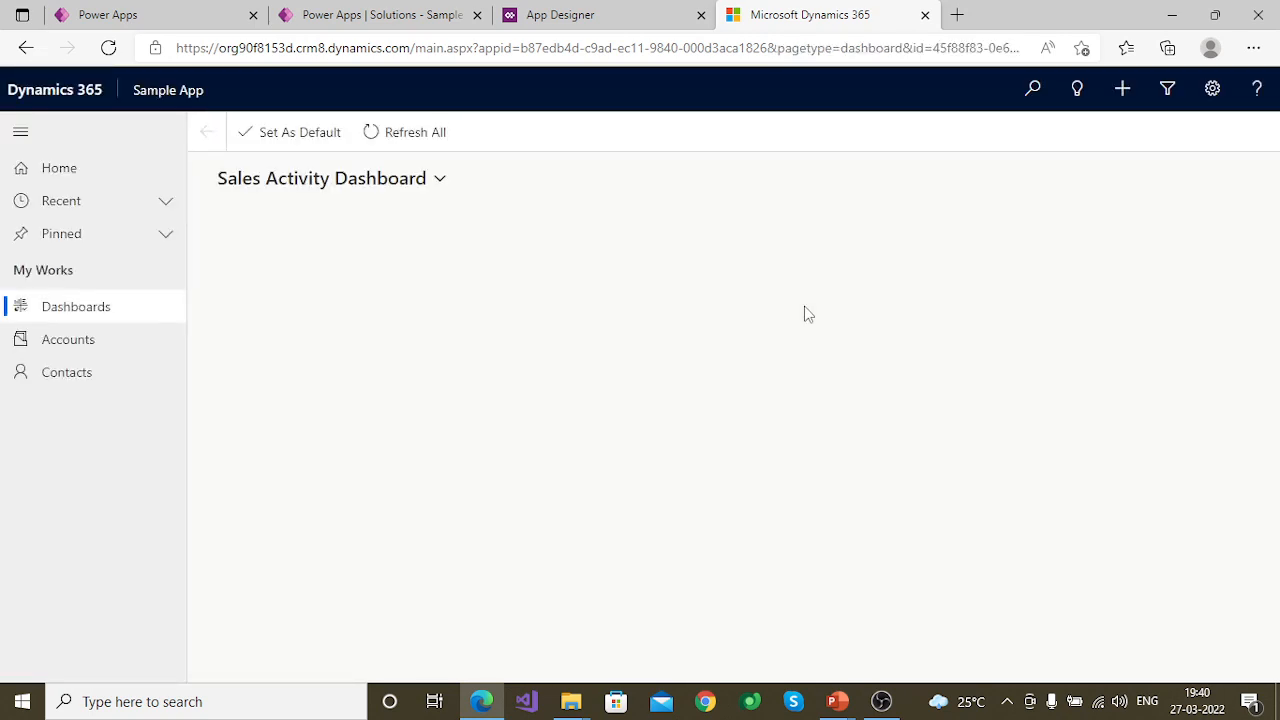
left_click(441, 179)
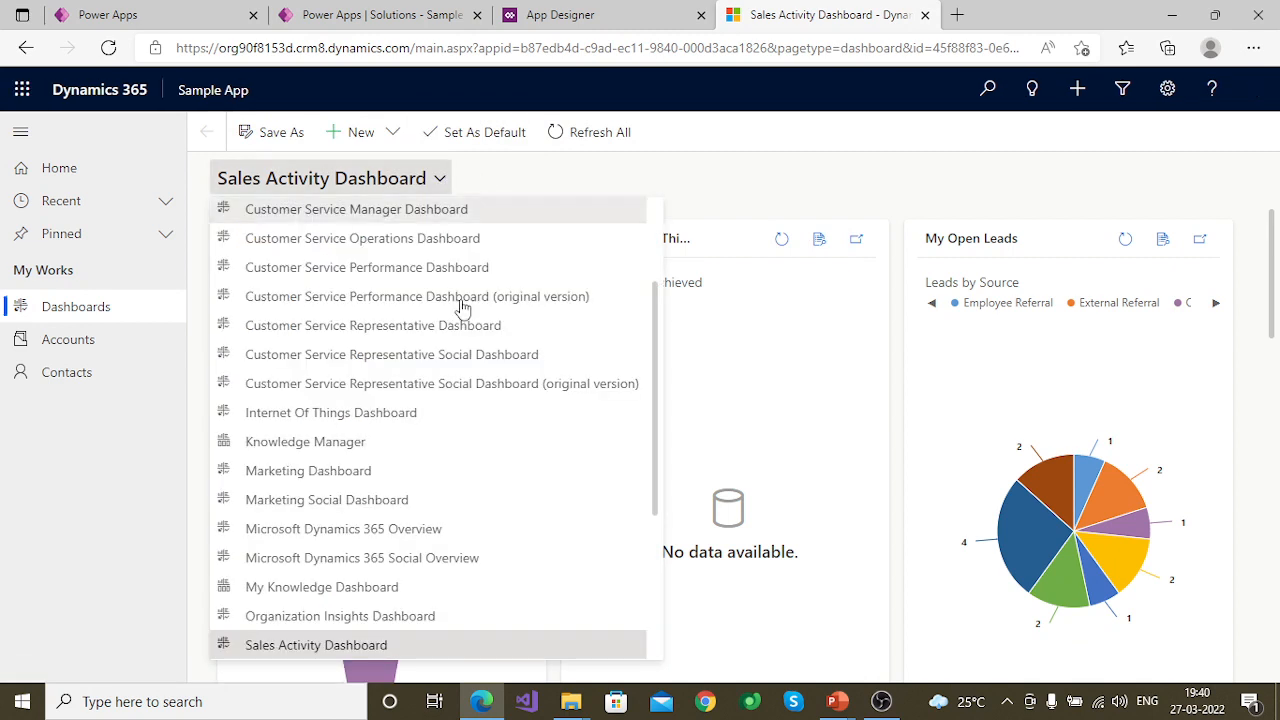
scroll(594, 457, "down", 3)
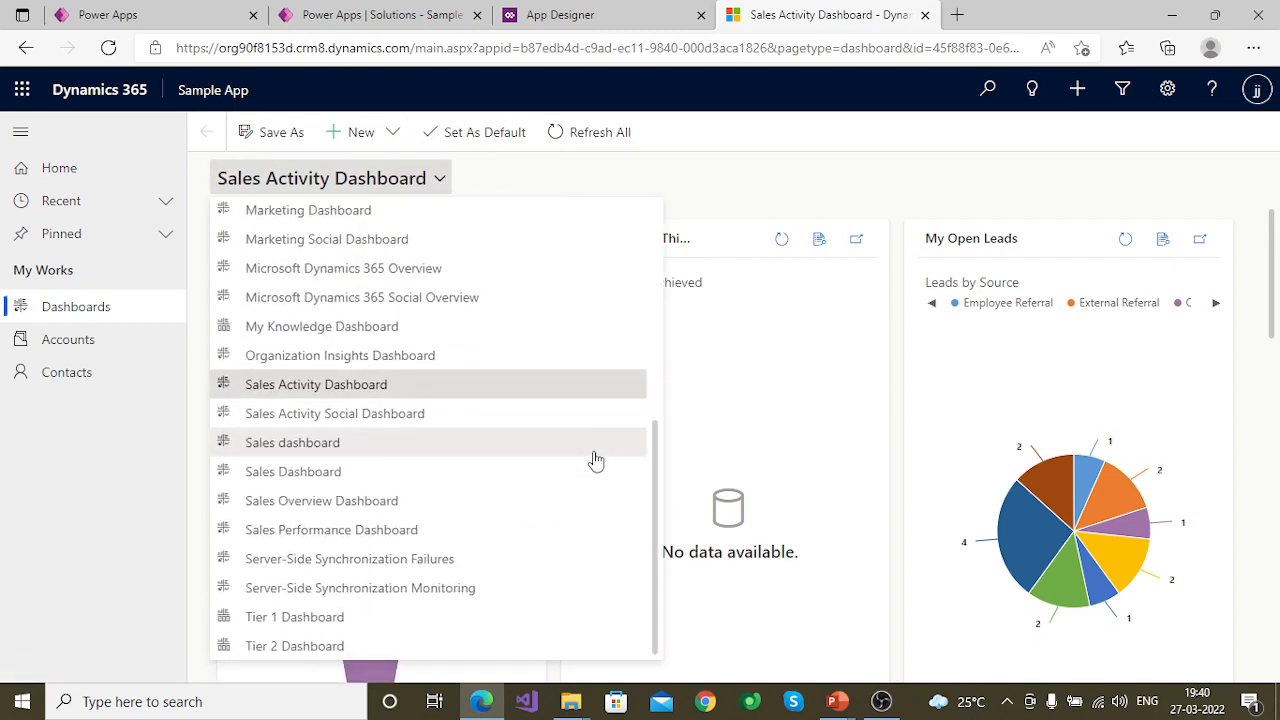
scroll(594, 226, "up", 2)
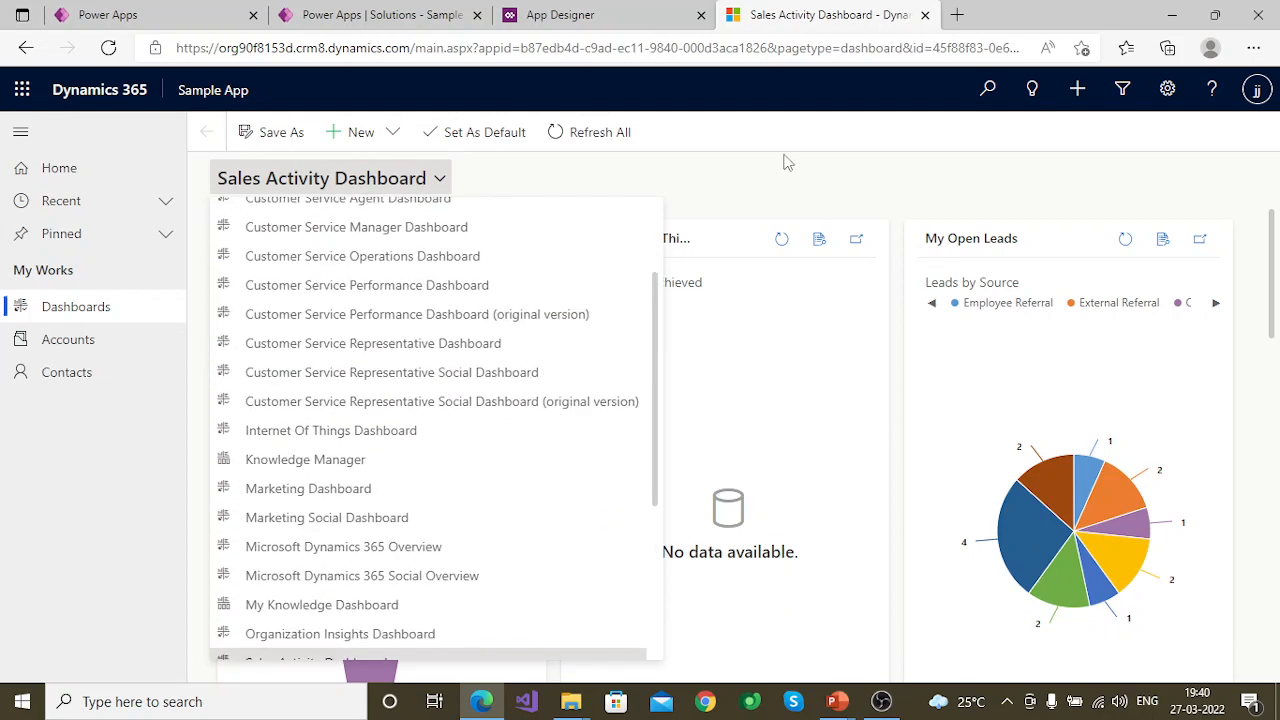
left_click(786, 160)
Switch to the running PowerPoint slide show and advance past the closing Thank you slide to the end.
mouse_move(838, 701)
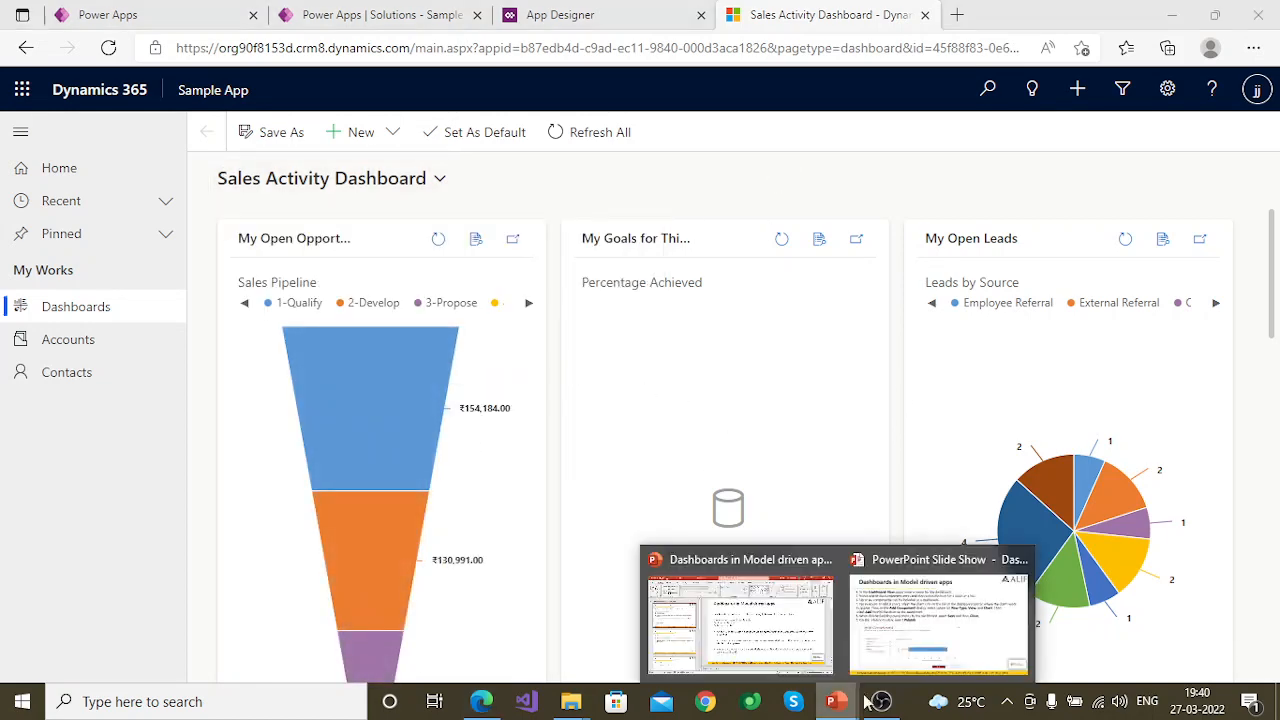
left_click(935, 615)
key("Right")
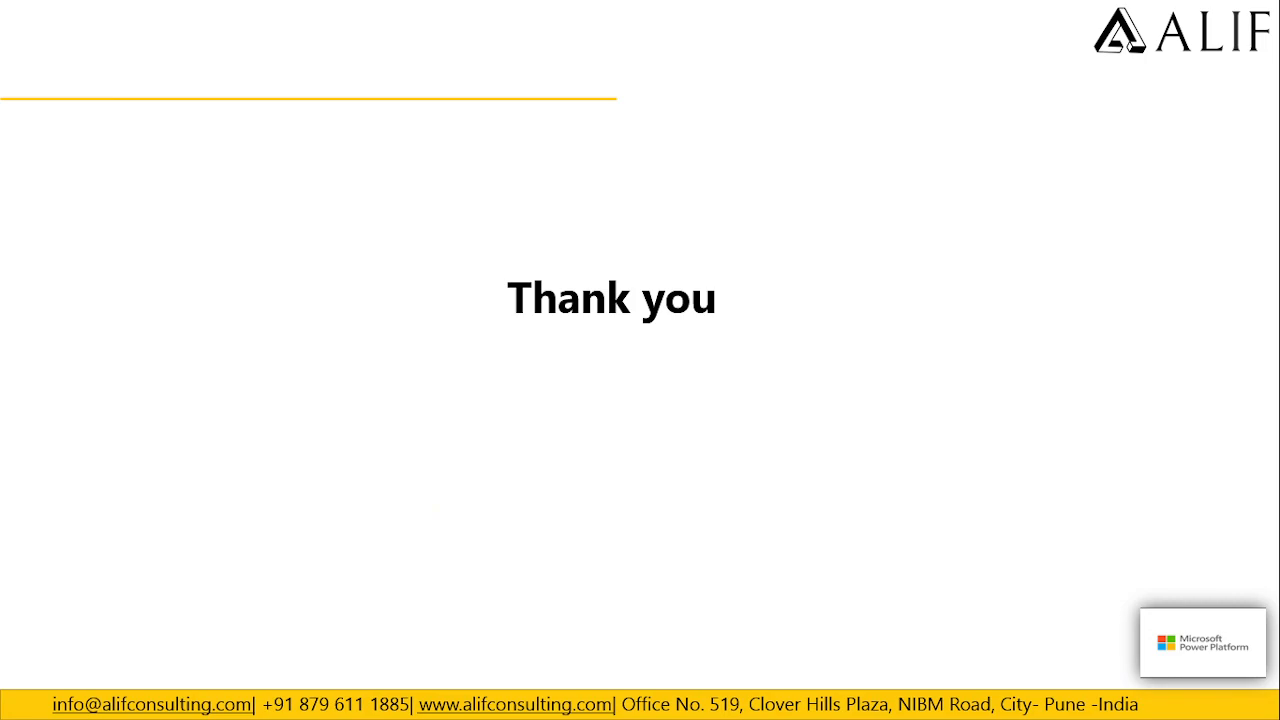
key("Right")
key("super")
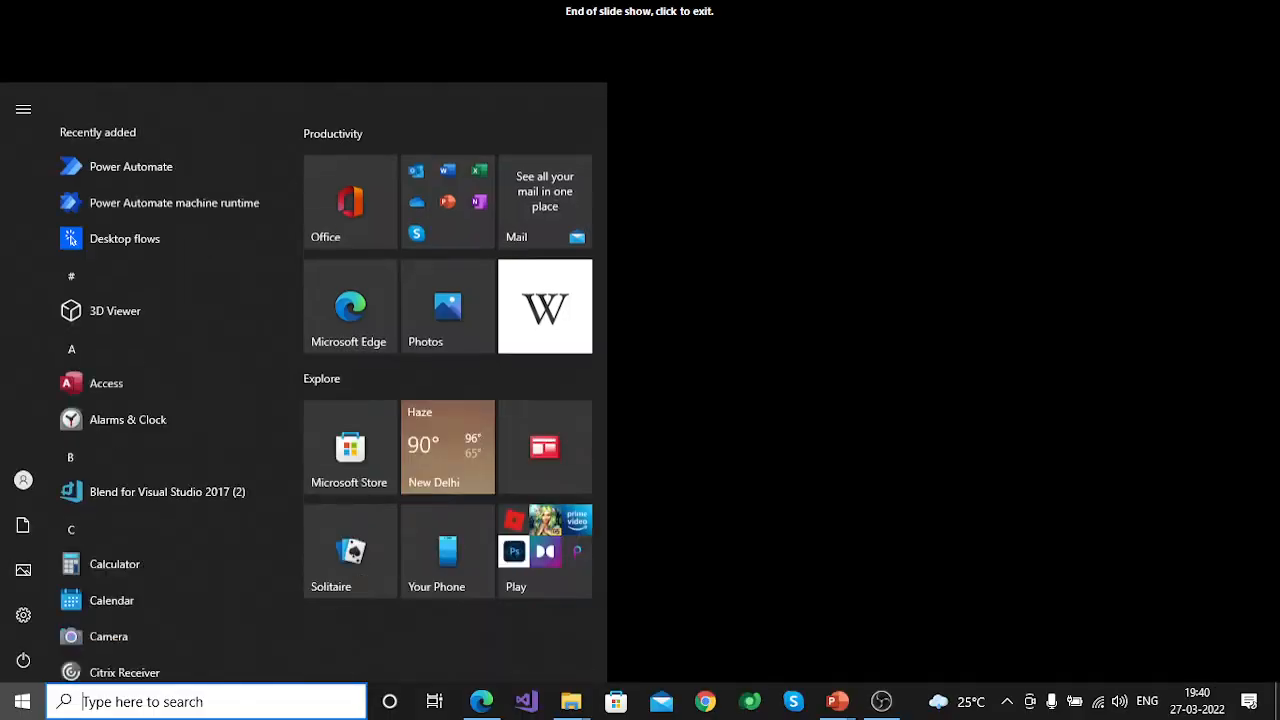
left_click(884, 700)
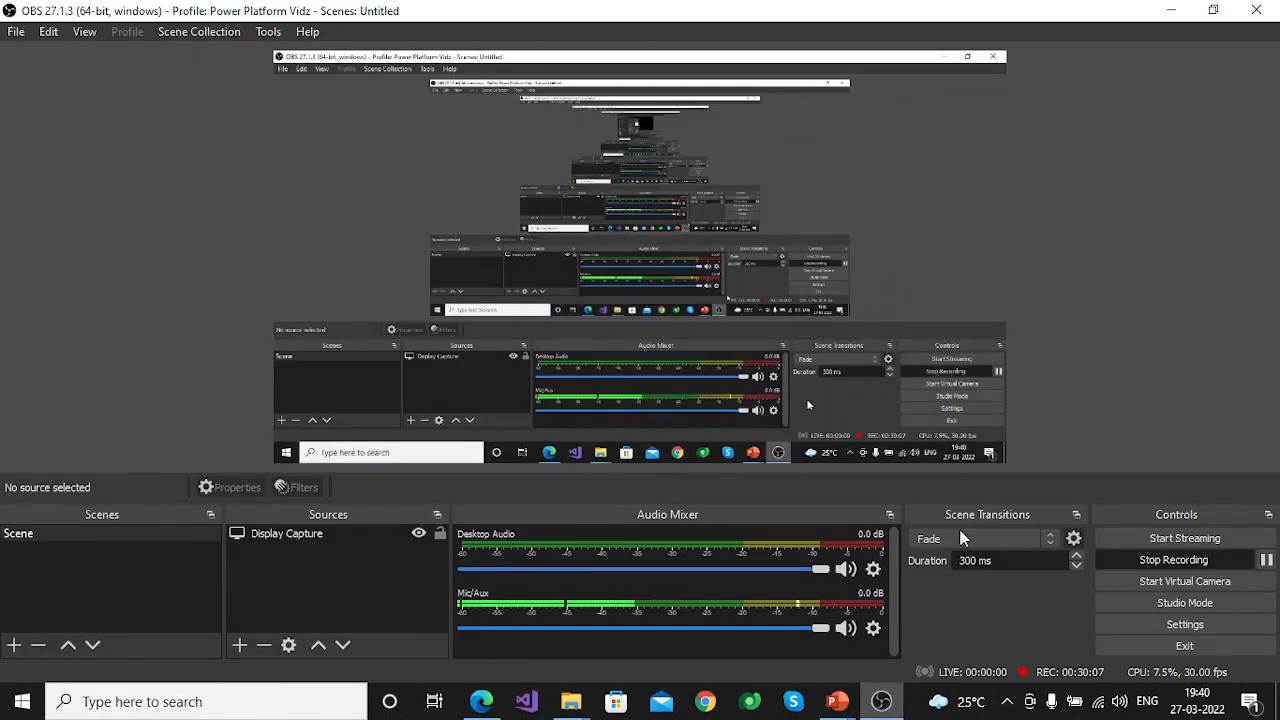